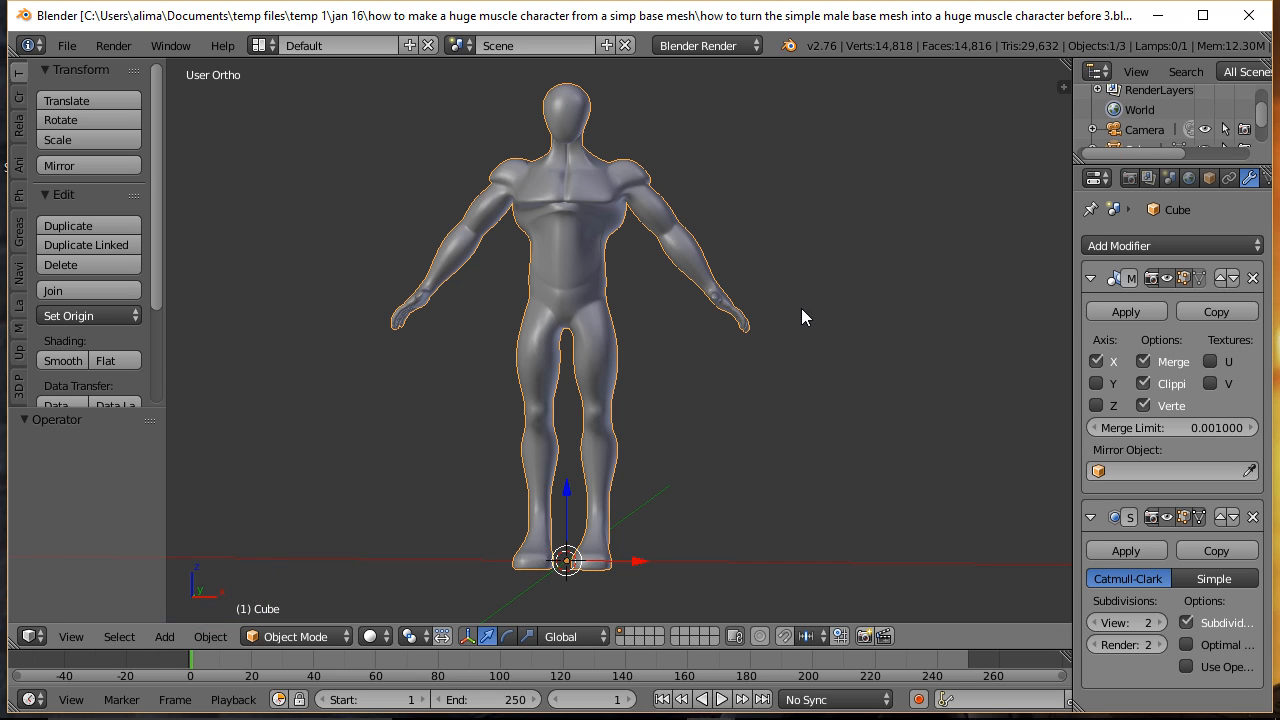
Step: Examine the input settings and the full list of add-ons in the user preferences
{"action": "left_click", "coordinate": [67, 45]}
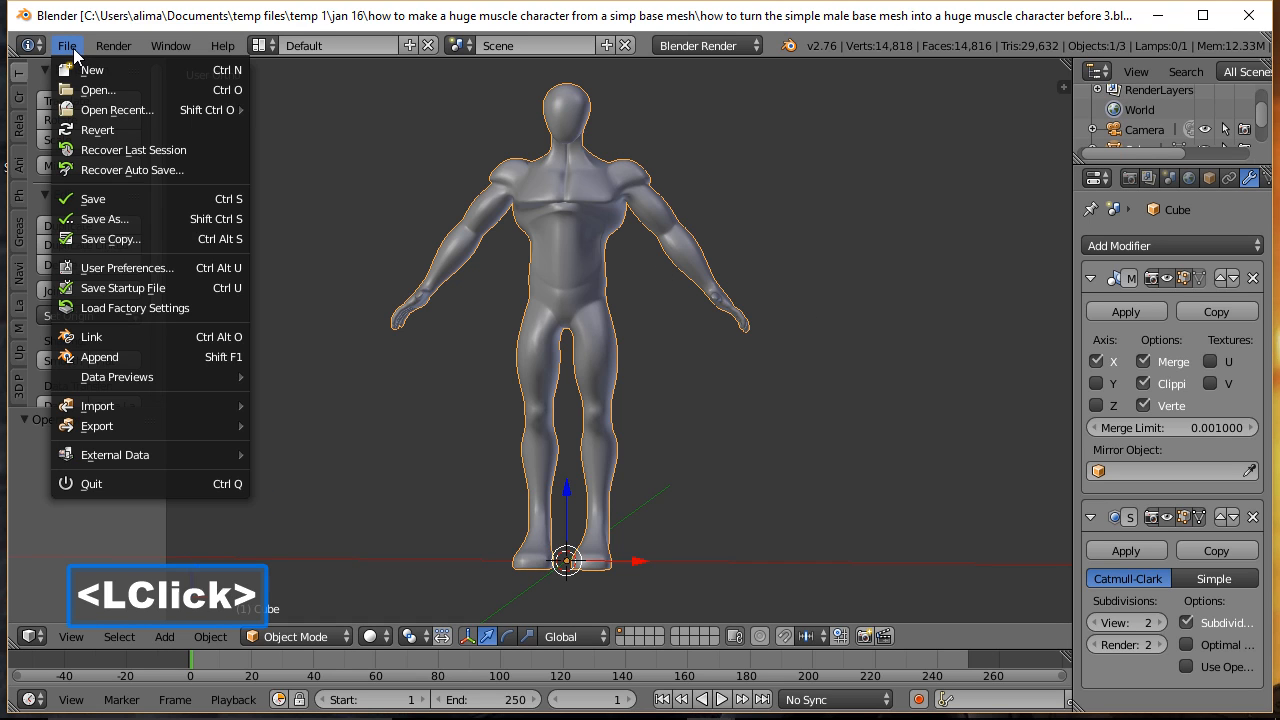
{"action": "left_click", "coordinate": [155, 268]}
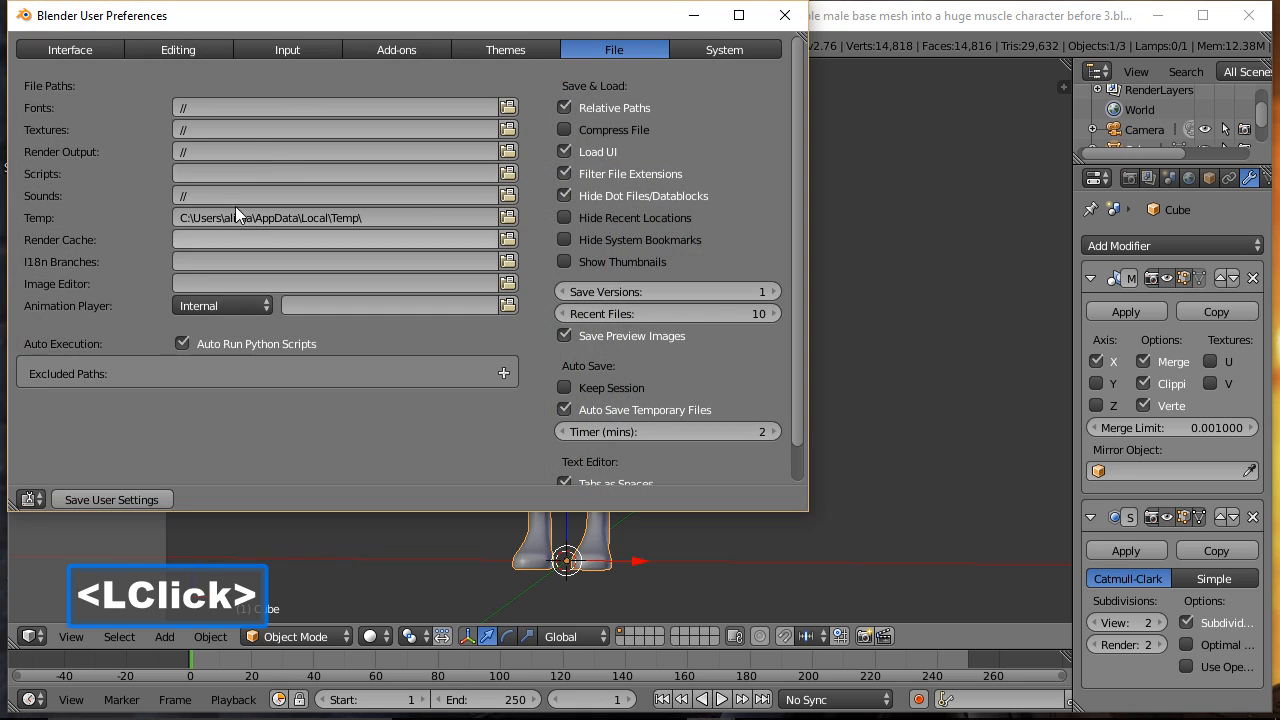
{"action": "left_click", "coordinate": [290, 48]}
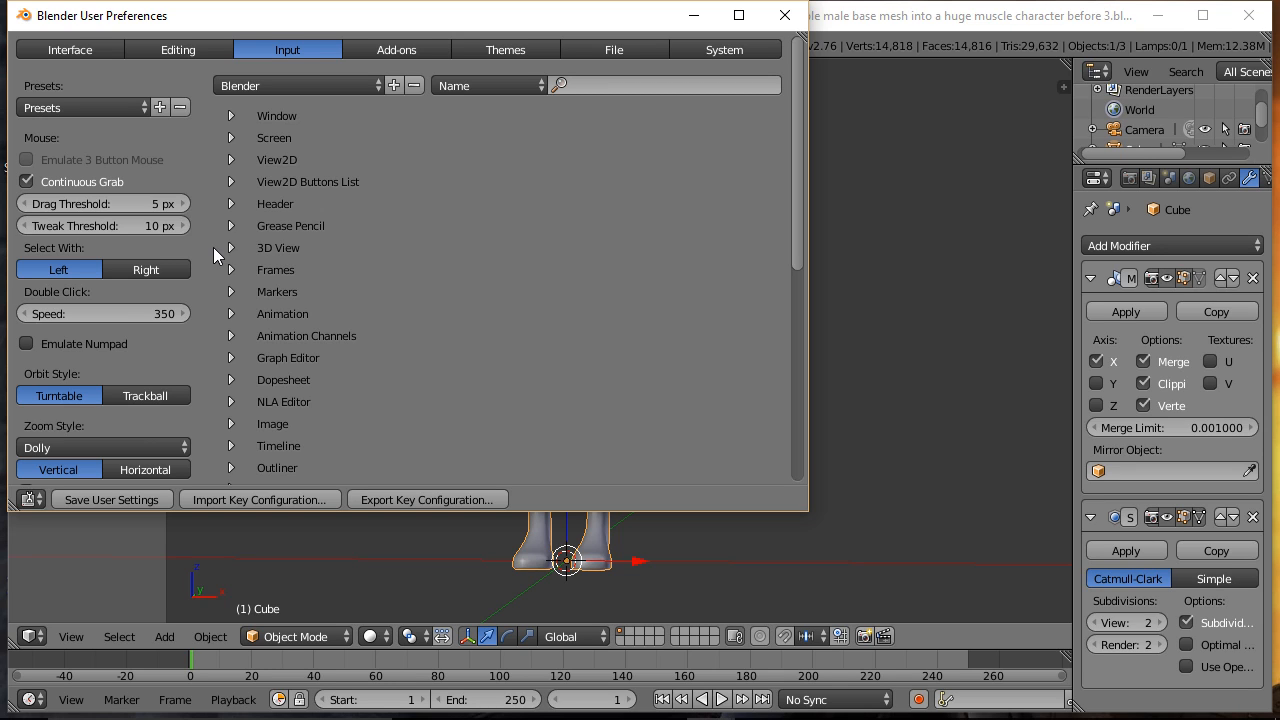
{"action": "left_click", "coordinate": [602, 26]}
{"action": "left_click", "coordinate": [418, 51]}
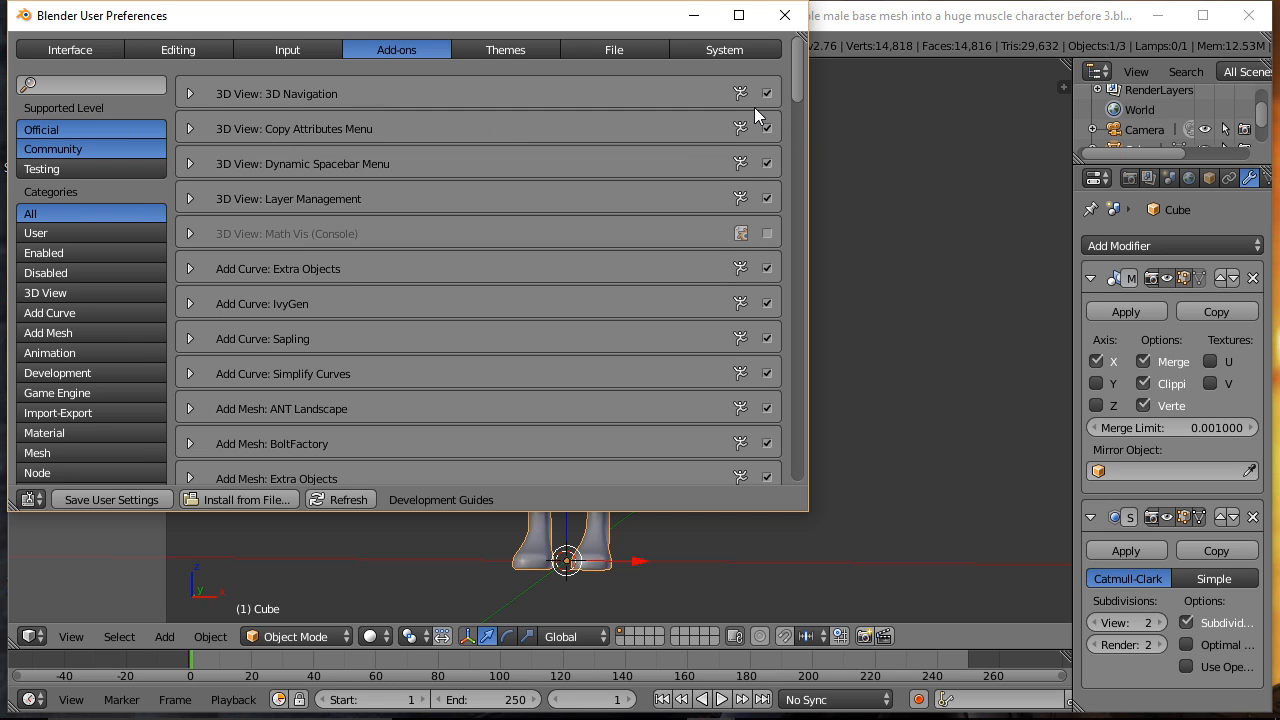
{"action": "left_click_drag", "start_coordinate": [798, 85], "coordinate": [761, 362]}
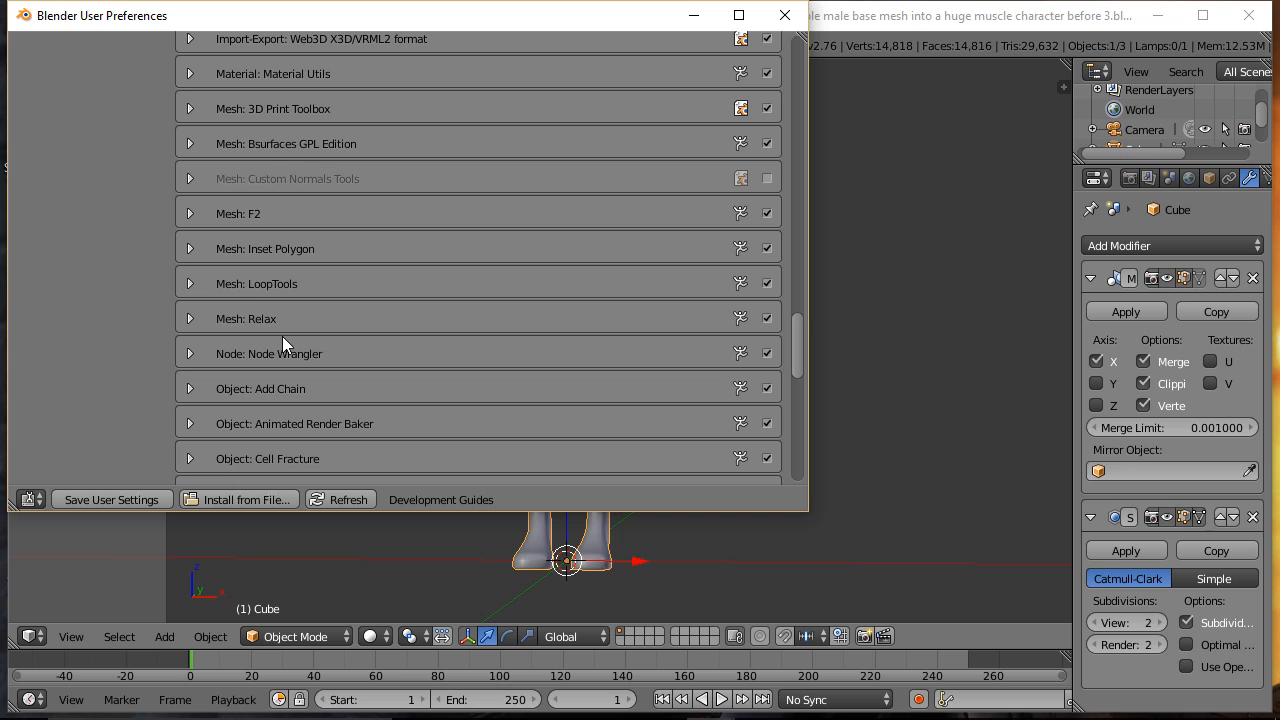
{"action": "left_click_drag", "start_coordinate": [801, 330], "coordinate": [794, 460]}
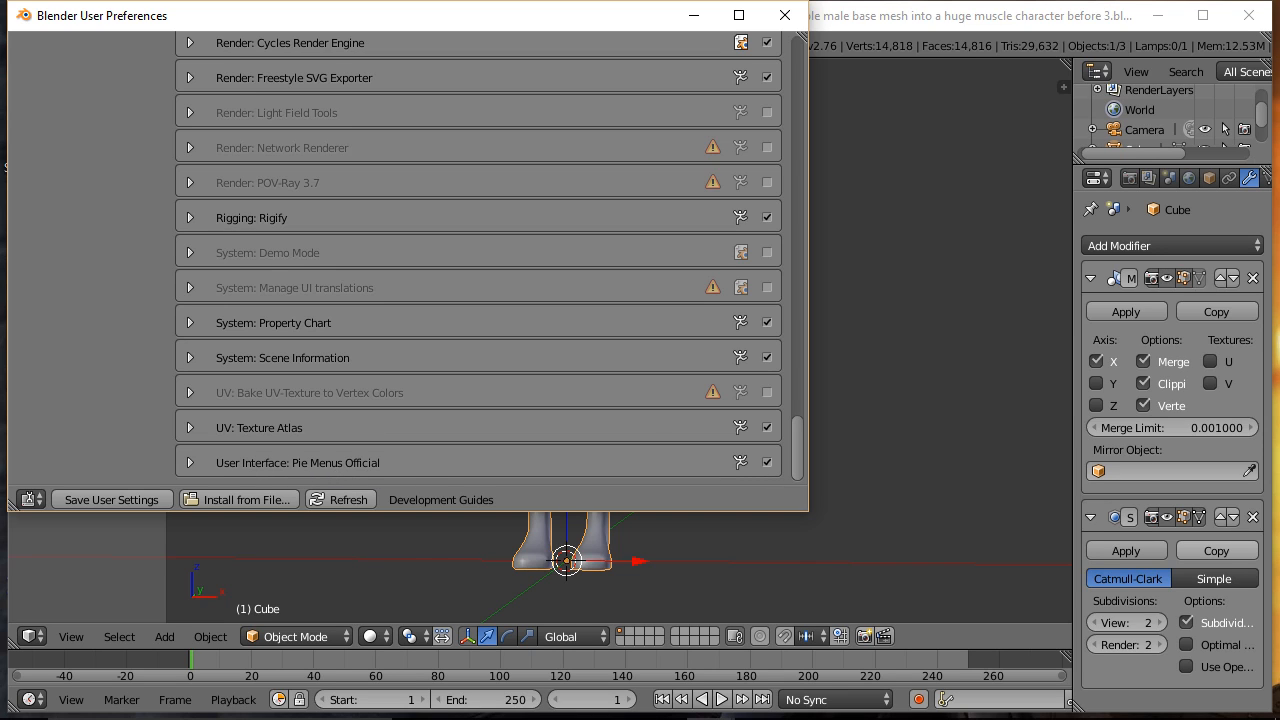
{"action": "left_click", "coordinate": [785, 16]}
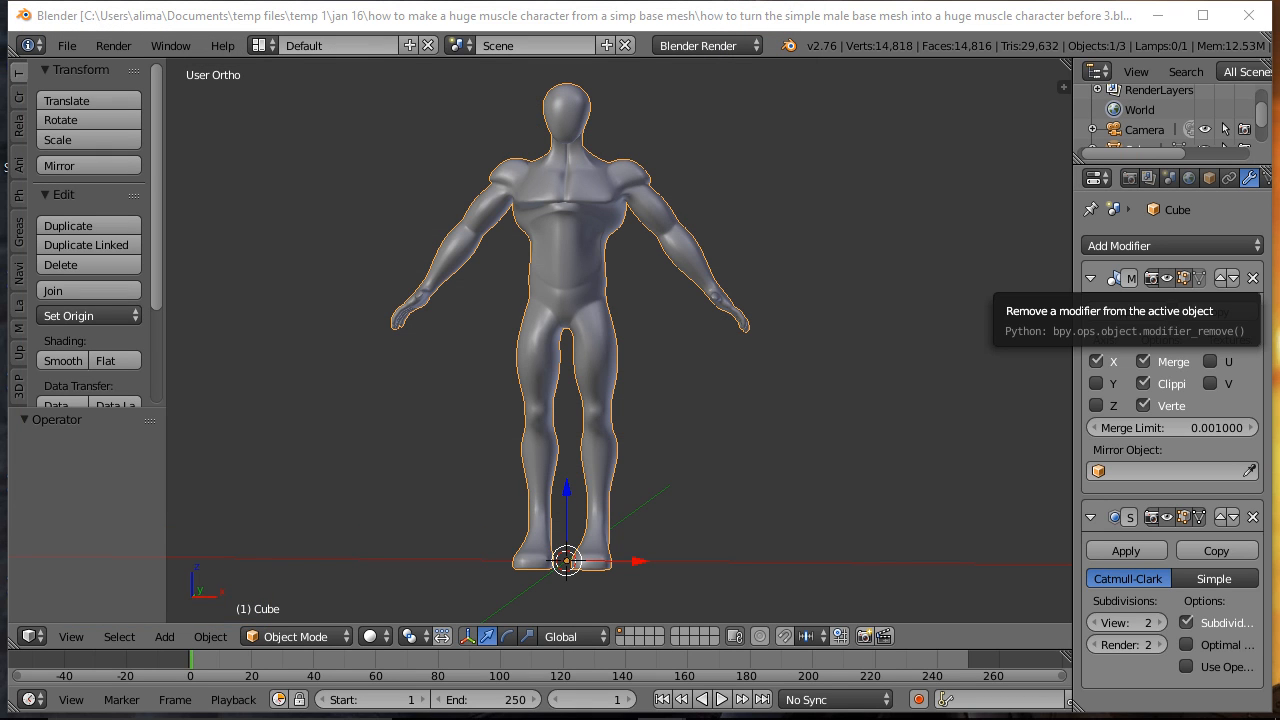
{"action": "left_click", "coordinate": [881, 177]}
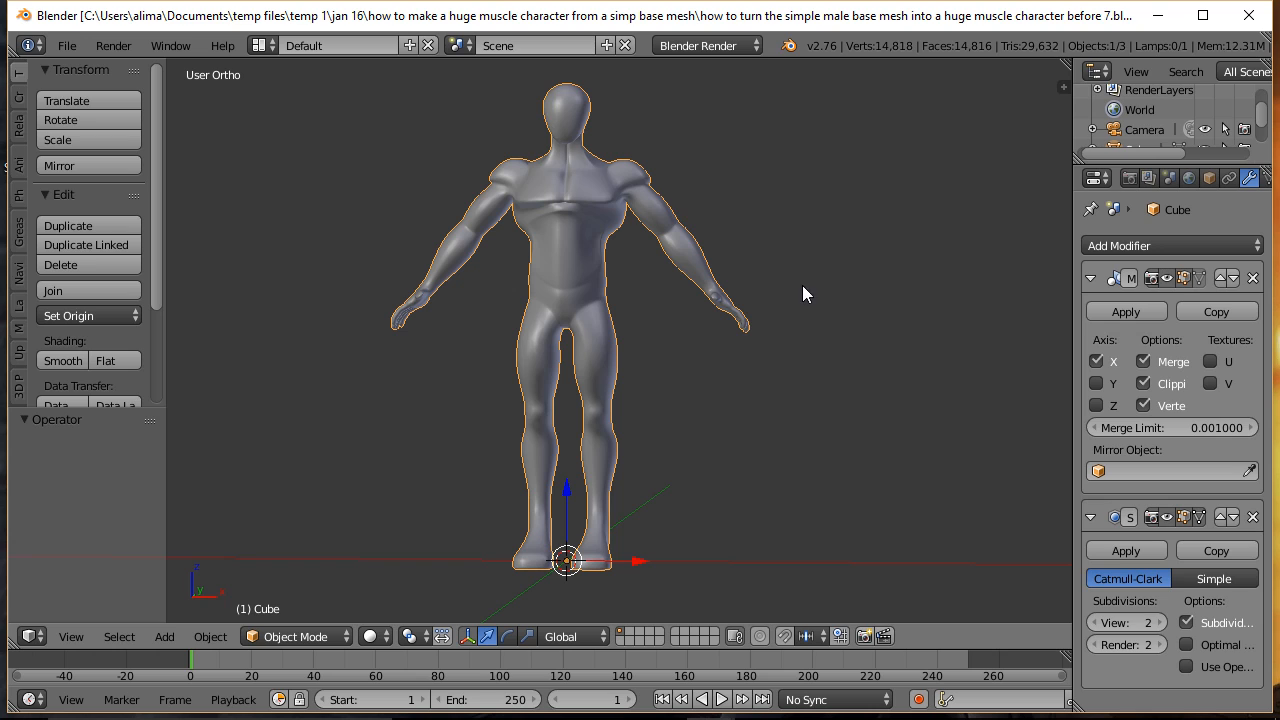
{"action": "left_click", "coordinate": [838, 242]}
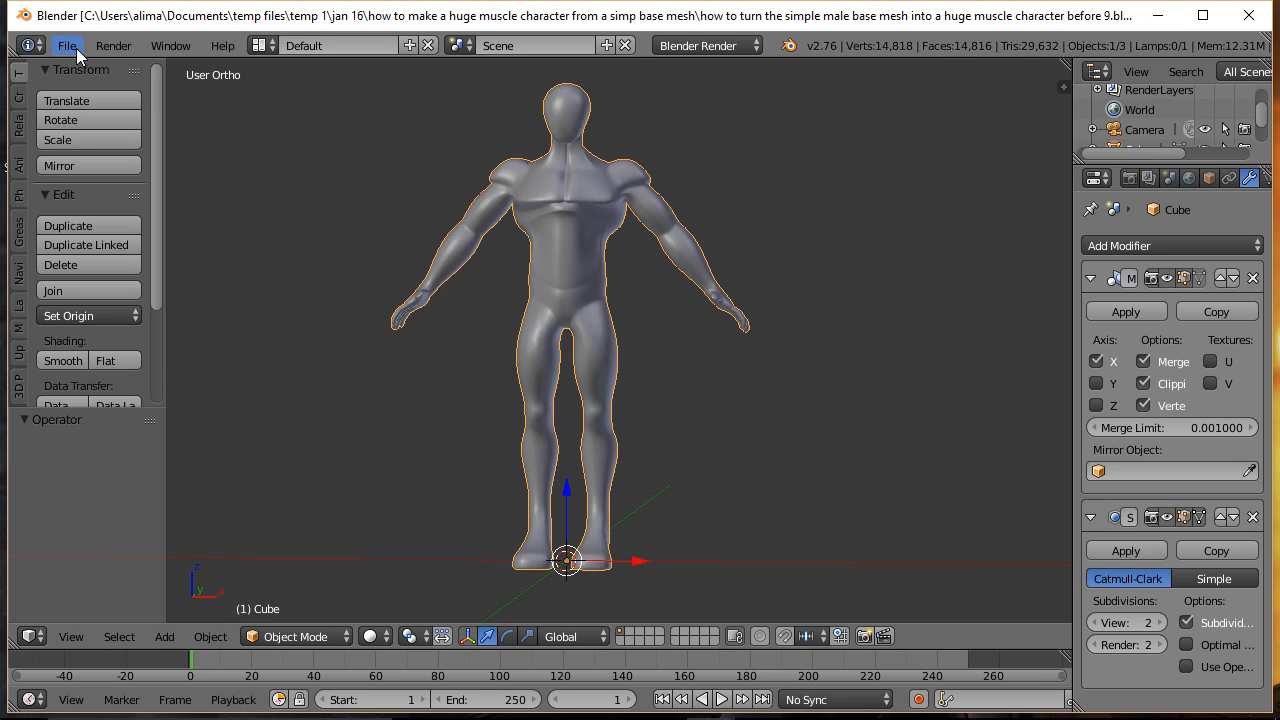
Step: Append the object "male head 1" from male head for appending_1.blend in the blender assets folder
{"action": "left_click", "coordinate": [67, 46]}
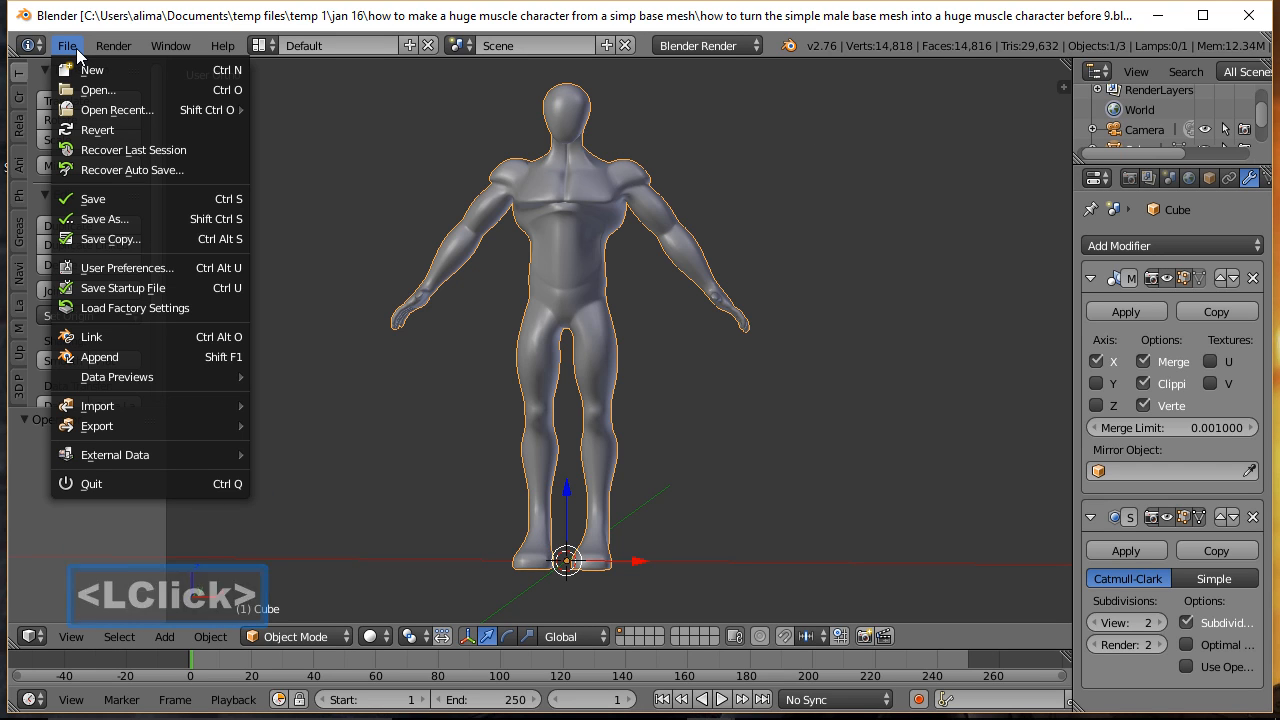
{"action": "left_click", "coordinate": [112, 360]}
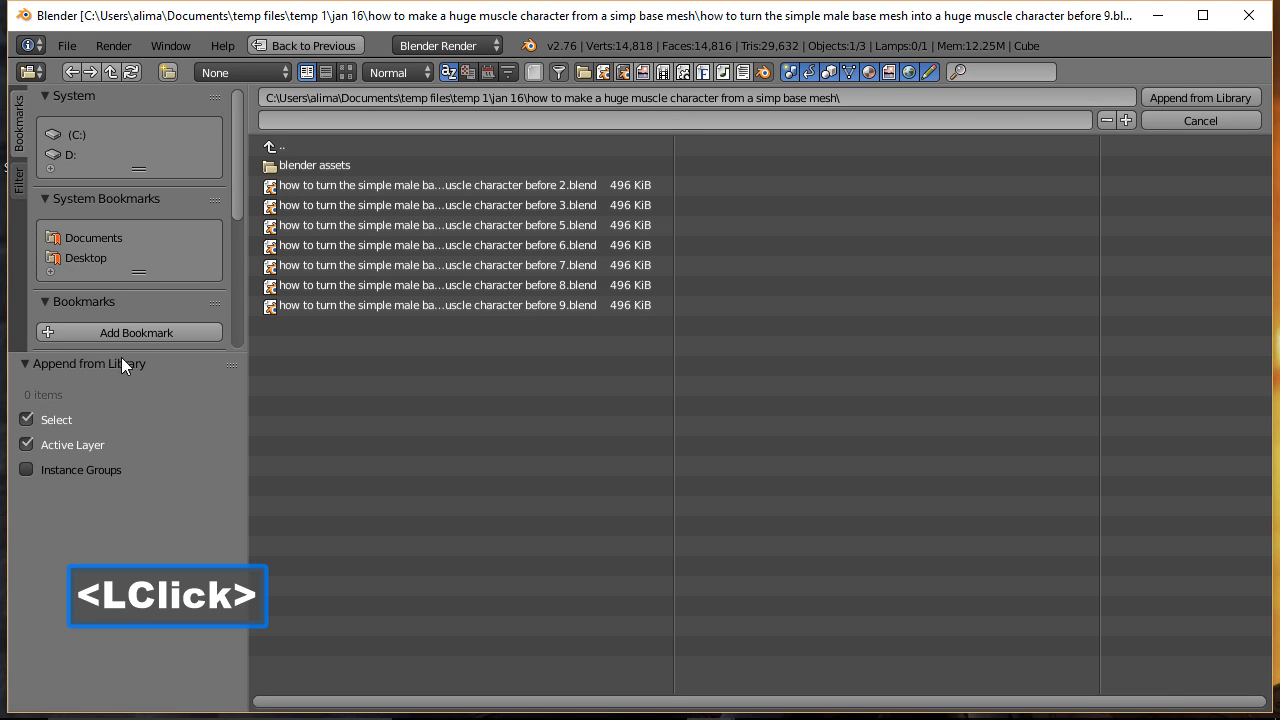
{"action": "left_click", "coordinate": [318, 165]}
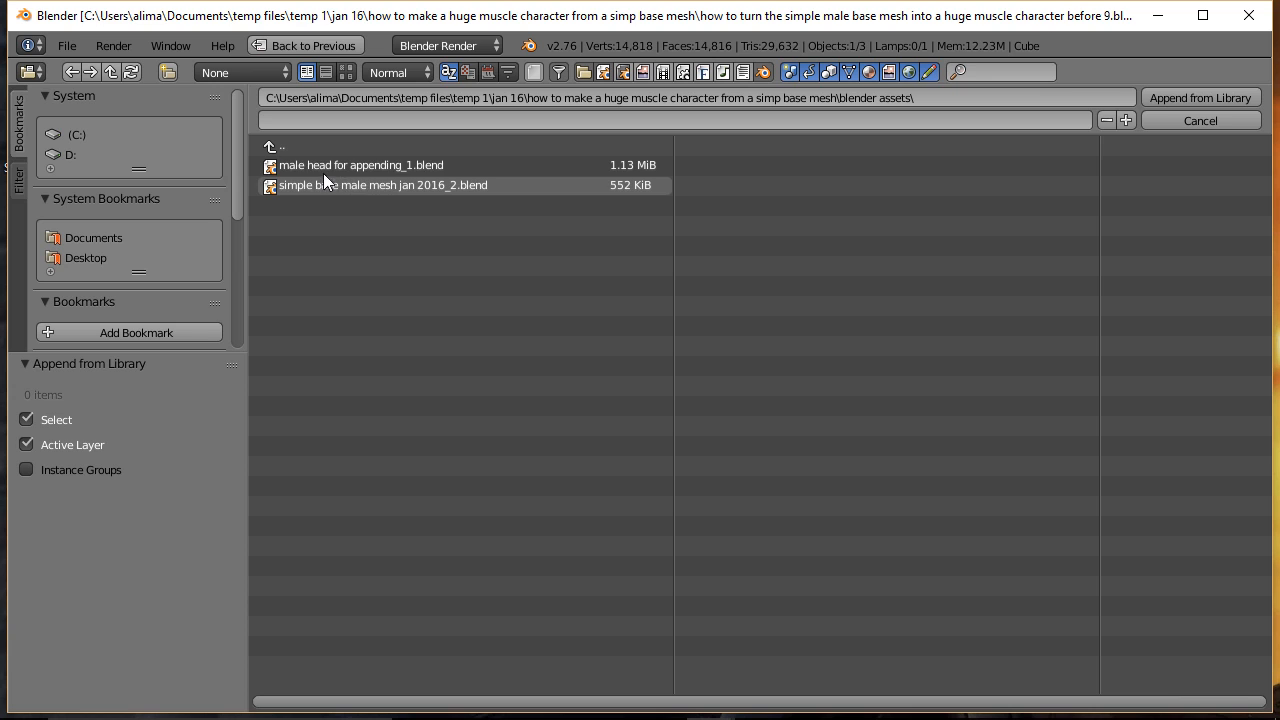
{"action": "left_click", "coordinate": [390, 167]}
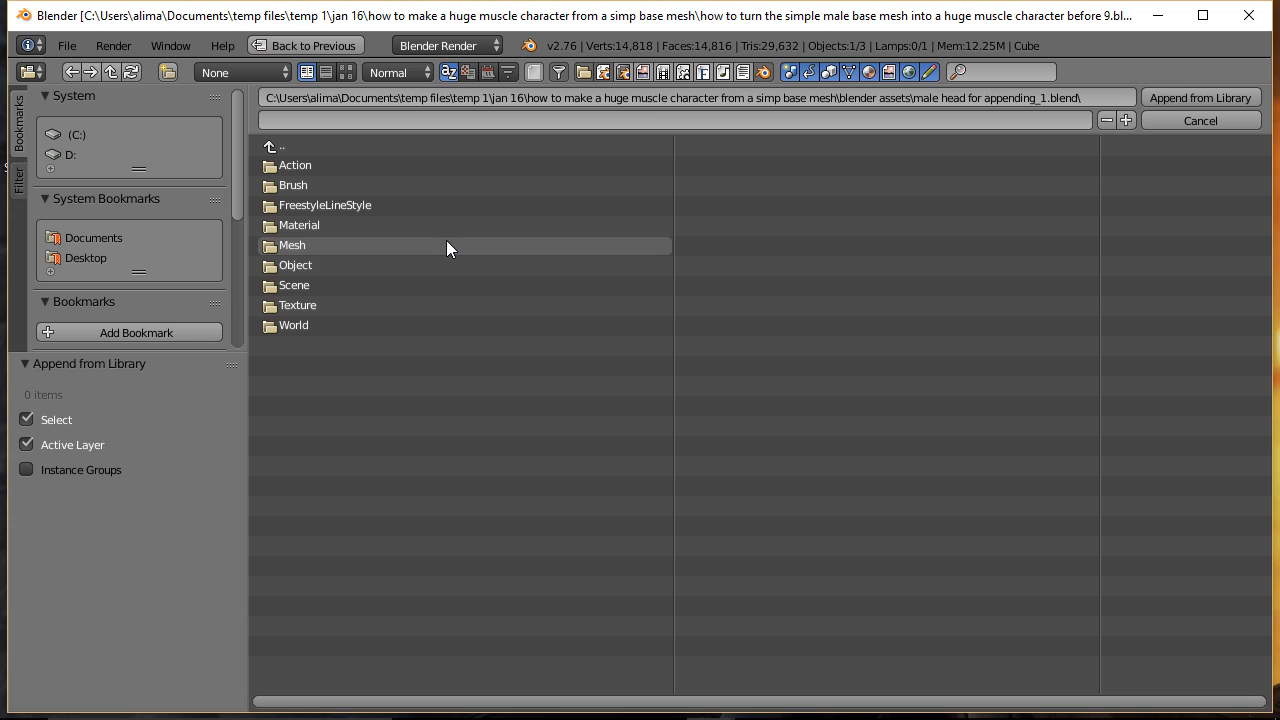
{"action": "left_click", "coordinate": [404, 265]}
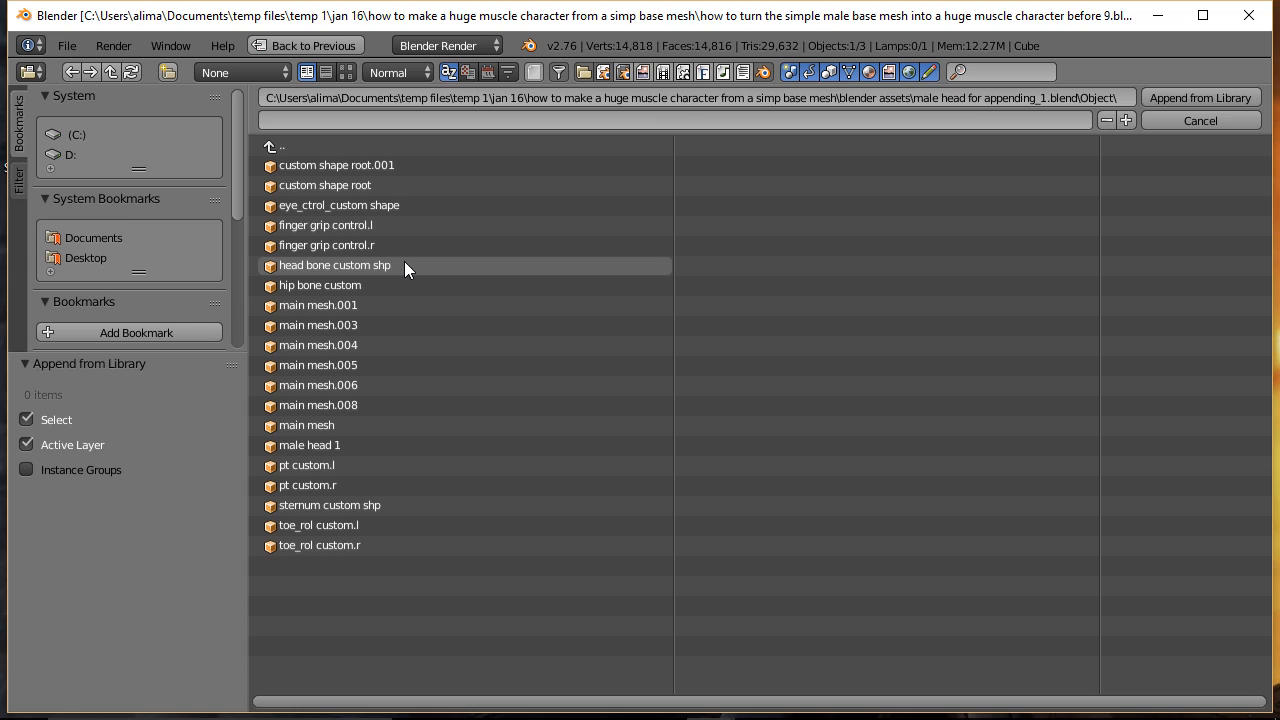
{"action": "left_click", "coordinate": [335, 445]}
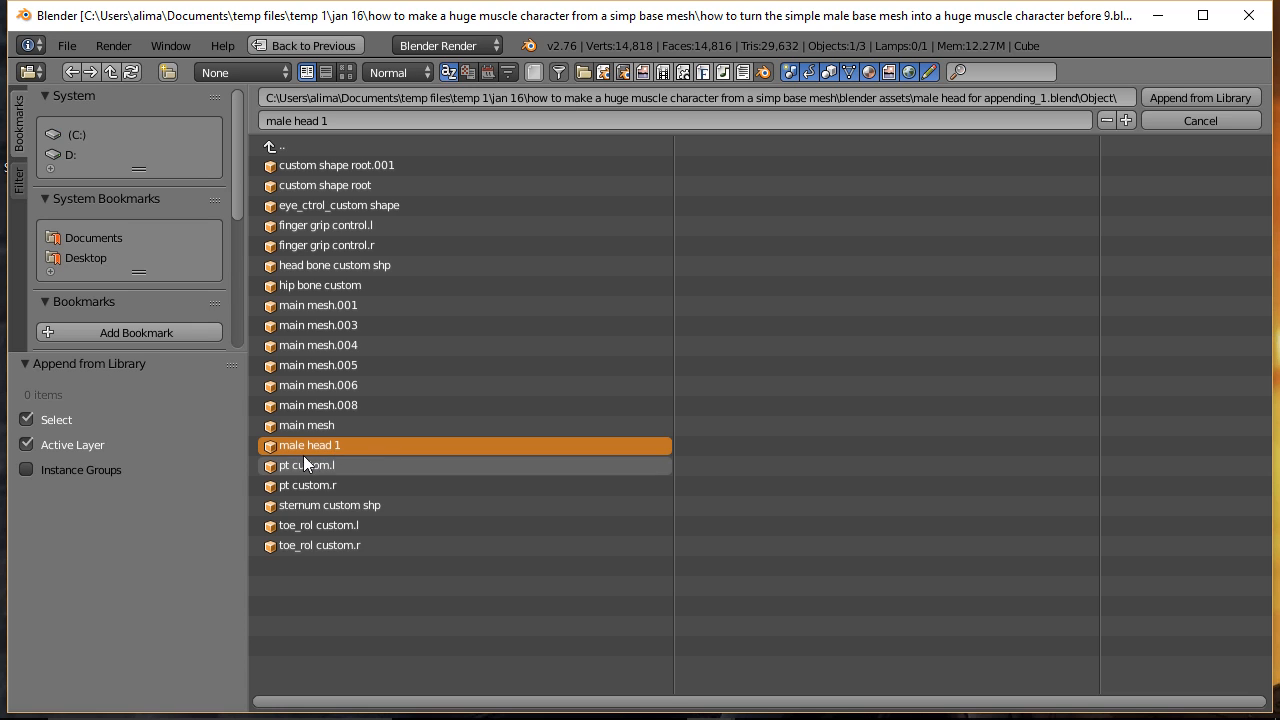
{"action": "left_click", "coordinate": [1216, 95]}
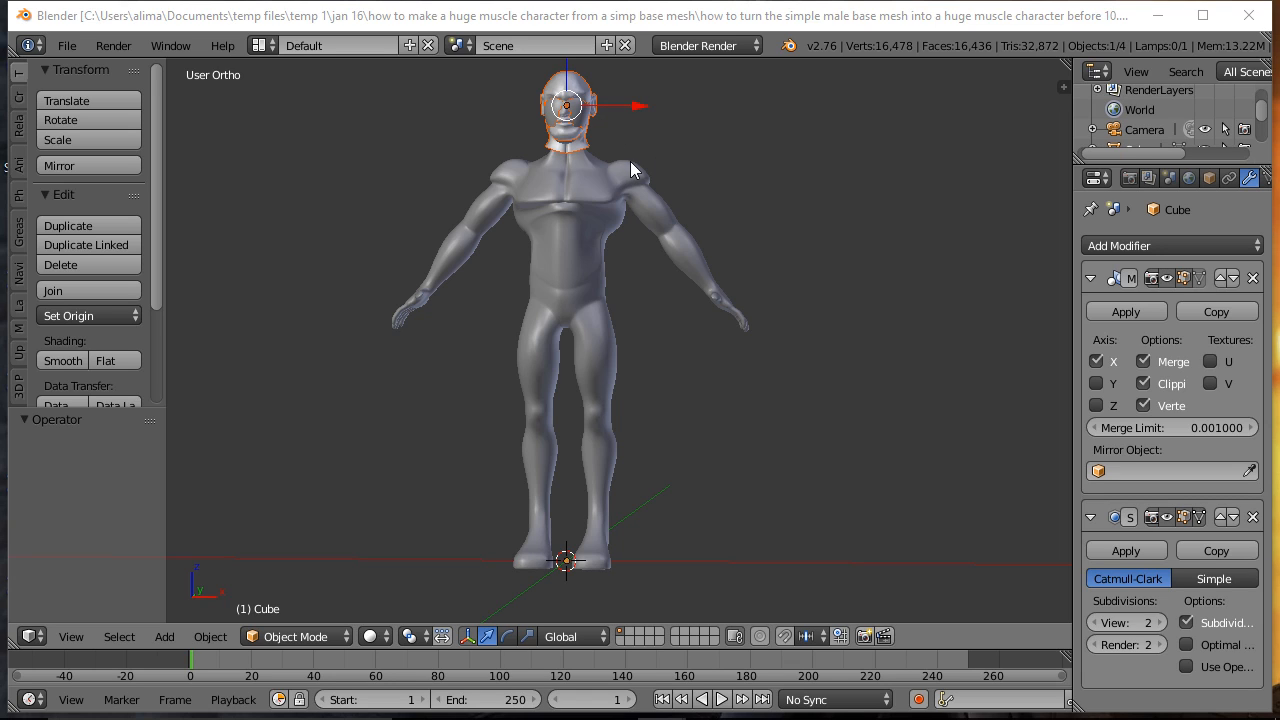
Step: Select the body mesh and widen the properties editor to show its modifier settings in full
{"action": "left_click", "coordinate": [586, 204]}
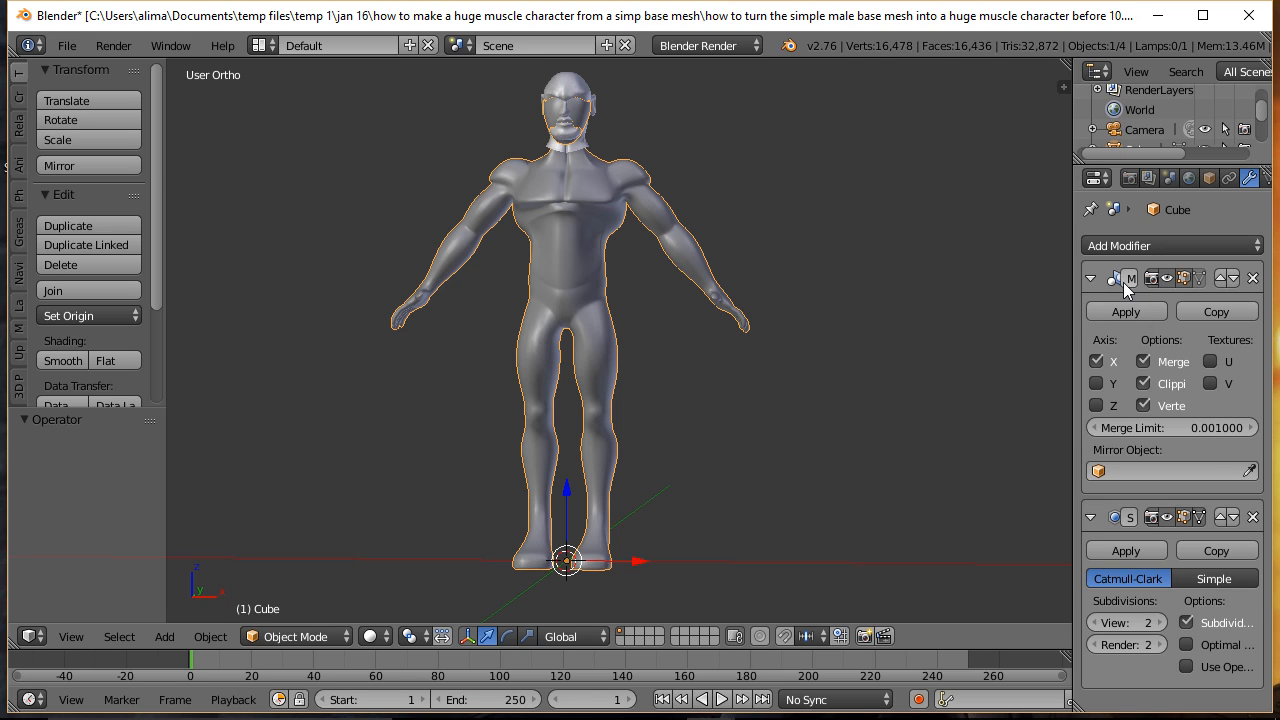
{"action": "left_click_drag", "start_coordinate": [1070, 283], "coordinate": [976, 283]}
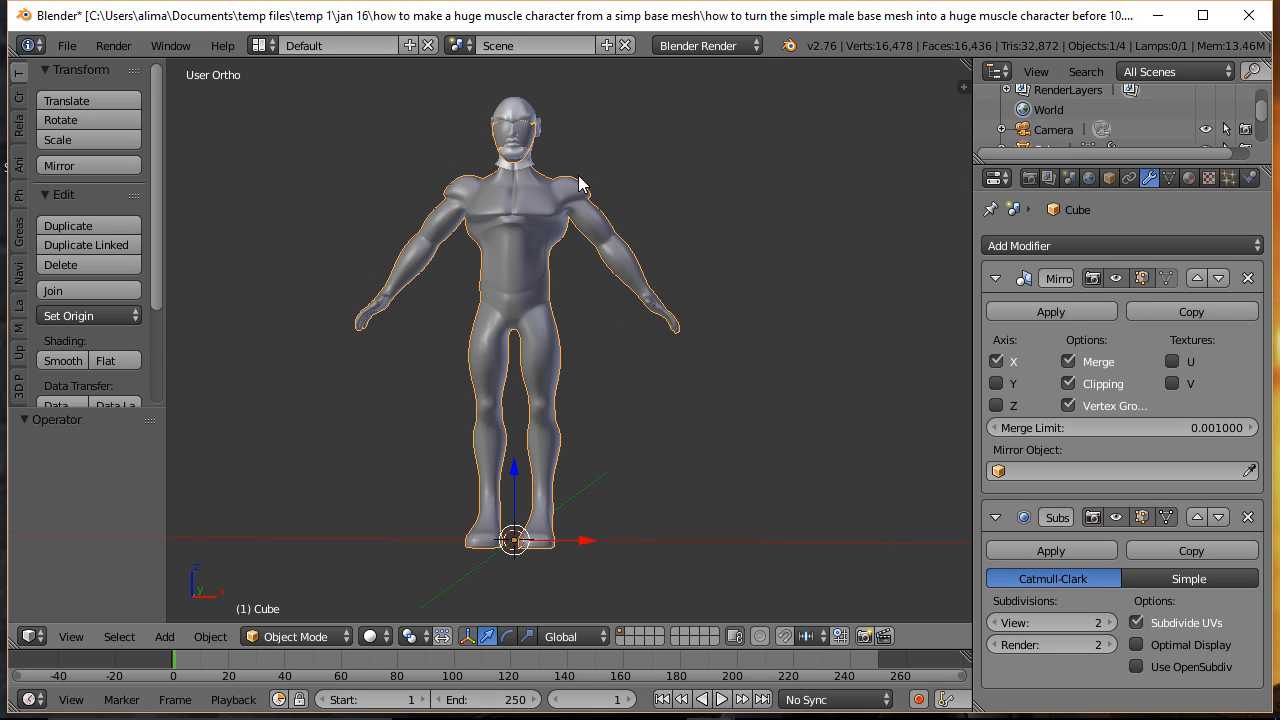
Step: Hide the appended male head object in the viewport
{"action": "left_click", "coordinate": [522, 118]}
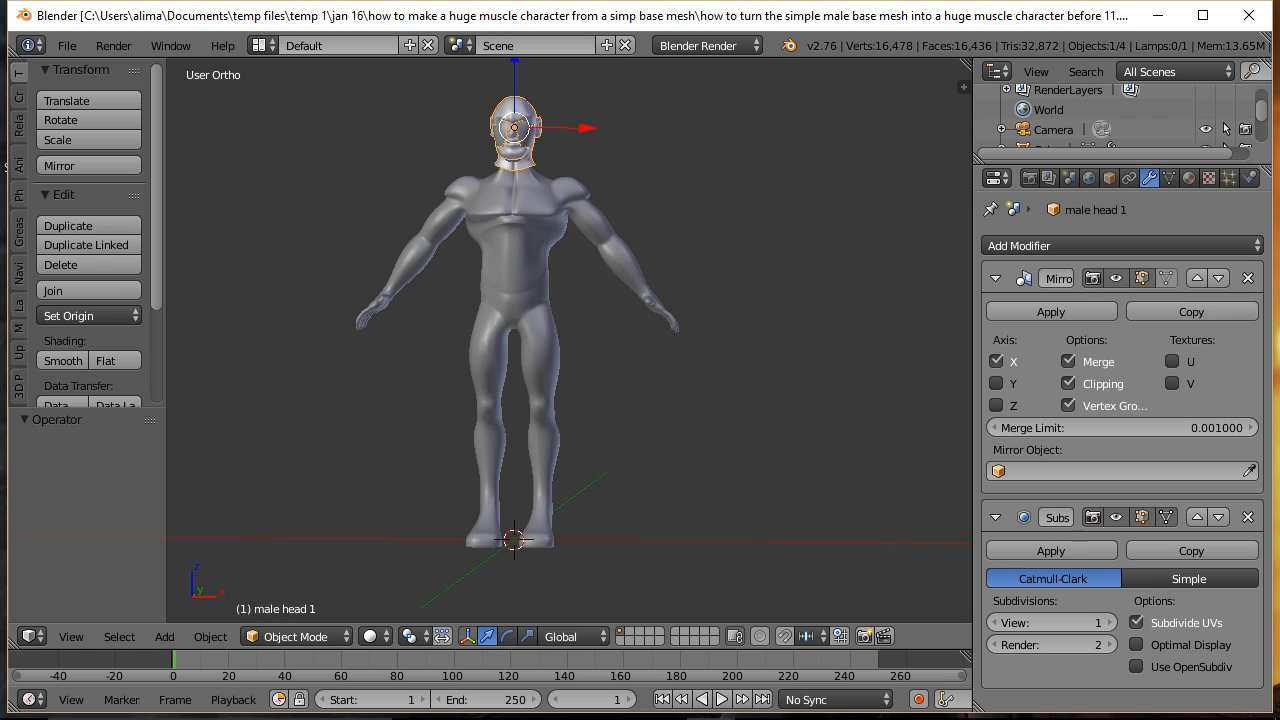
{"action": "left_click", "coordinate": [855, 17]}
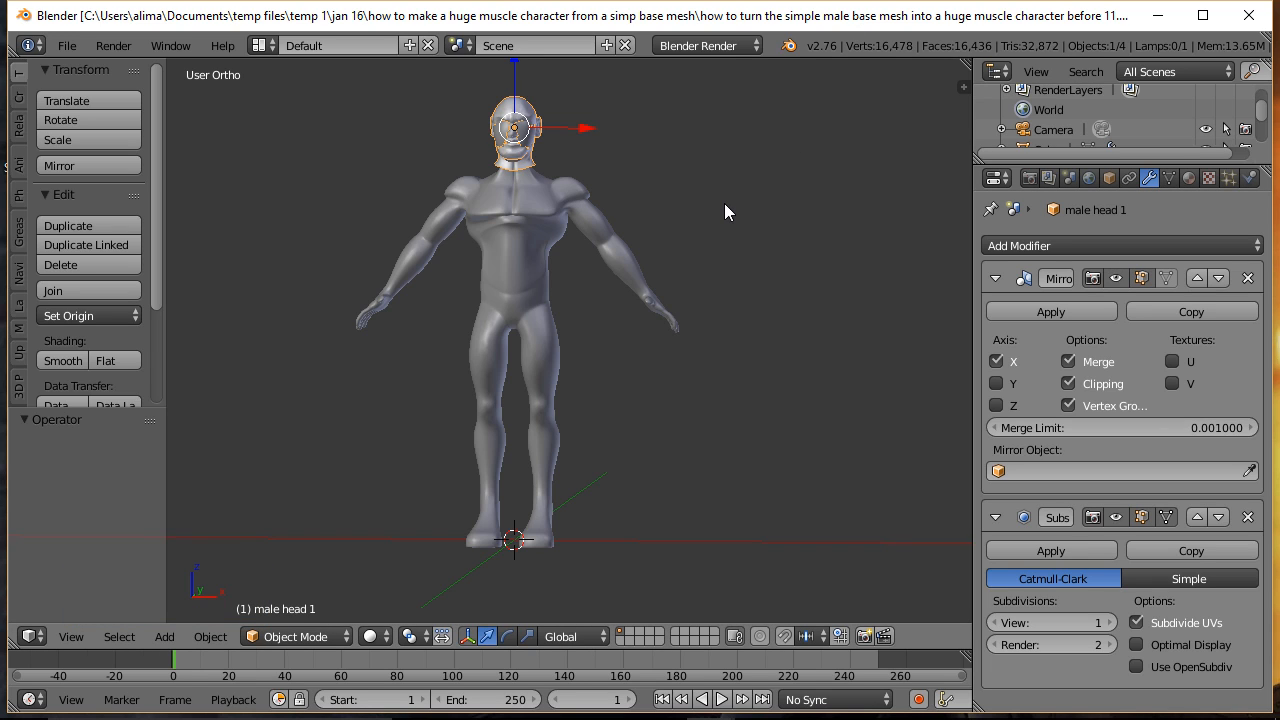
{"action": "key", "text": "h"}
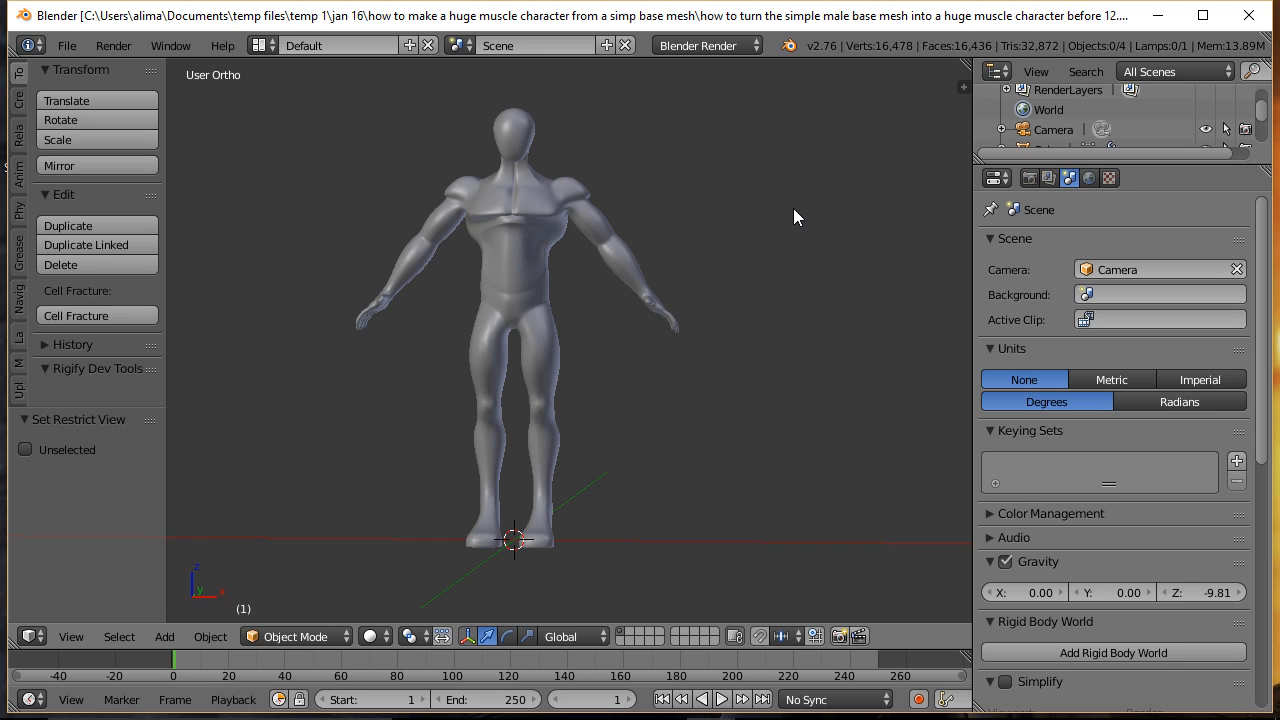
Step: Select the base body mesh and switch it to Edit Mode
{"action": "left_click", "coordinate": [565, 190]}
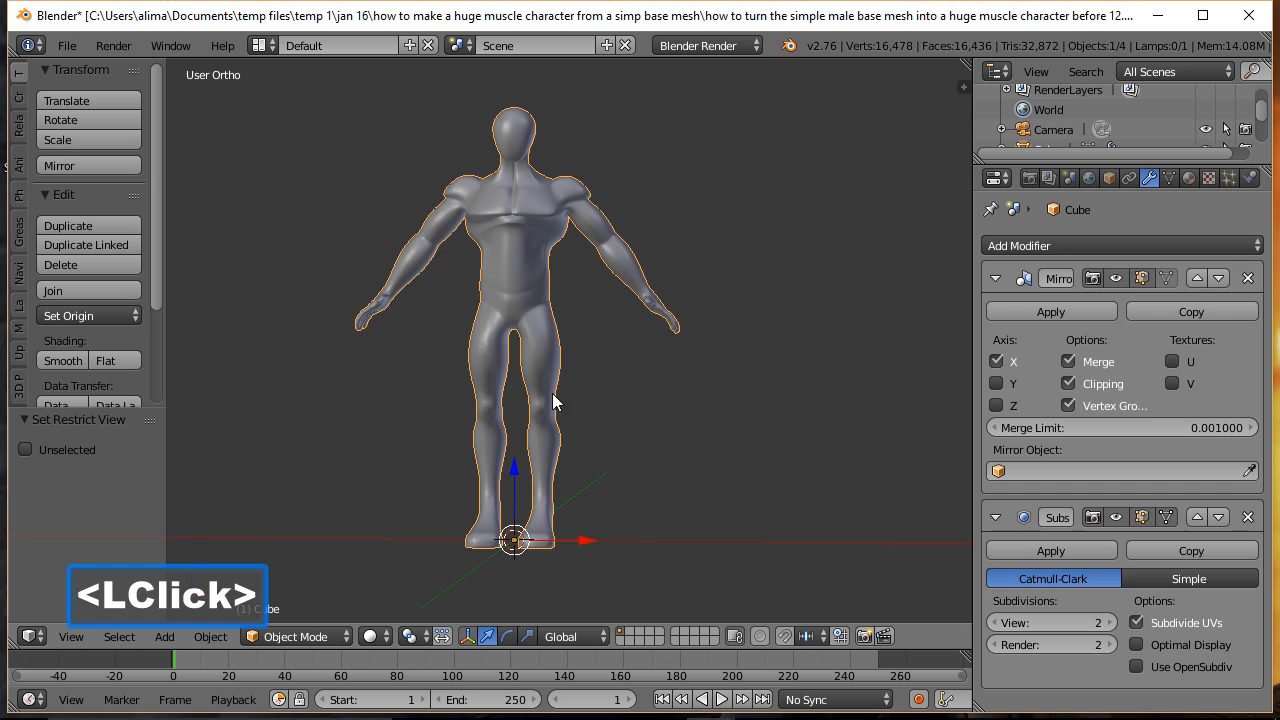
{"action": "left_click", "coordinate": [346, 640]}
{"action": "left_click", "coordinate": [341, 591]}
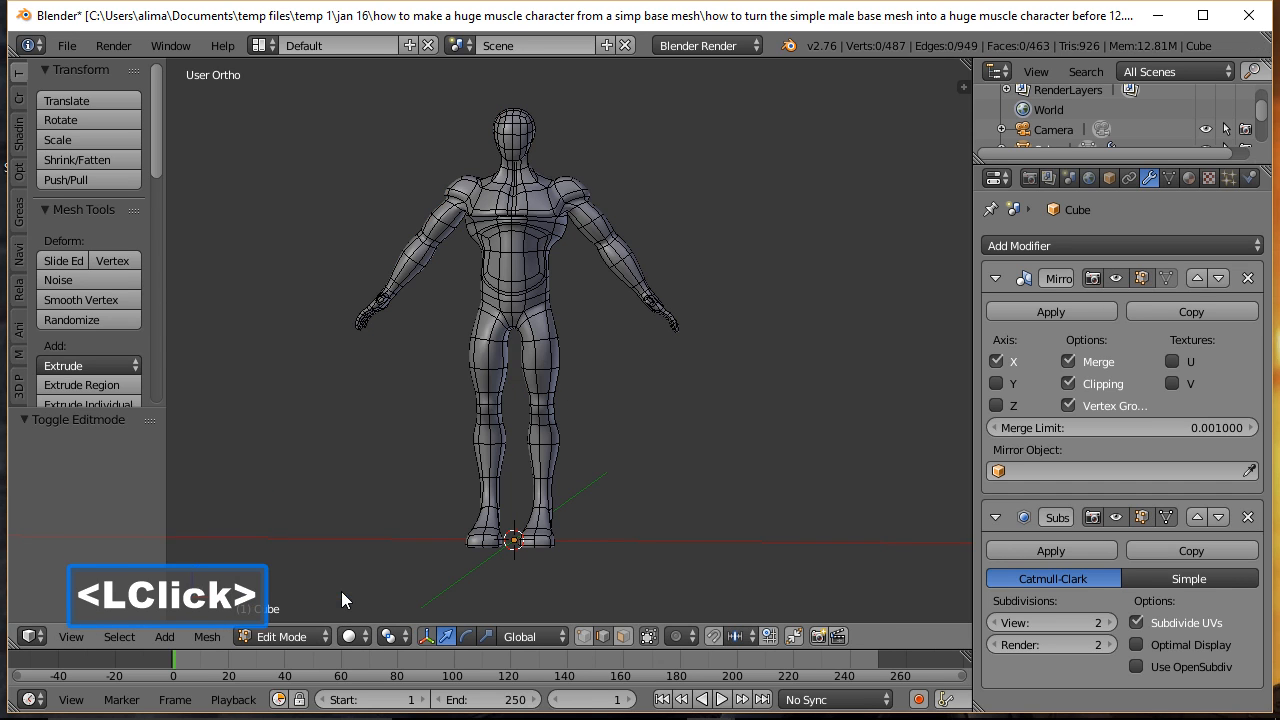
{"action": "left_click", "coordinate": [787, 27]}
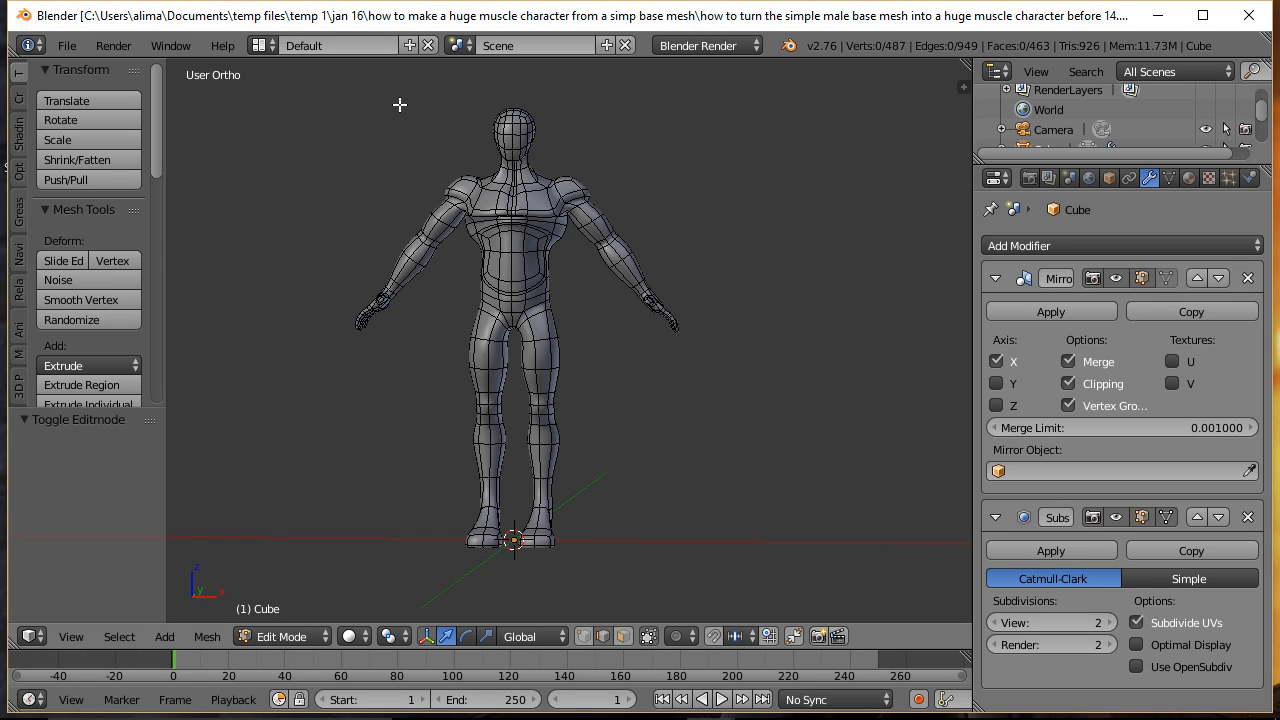
Step: Rip the body mesh along the edge loop around the base of the neck, leaving the ripped vertices in place
{"action": "key", "text": "b"}
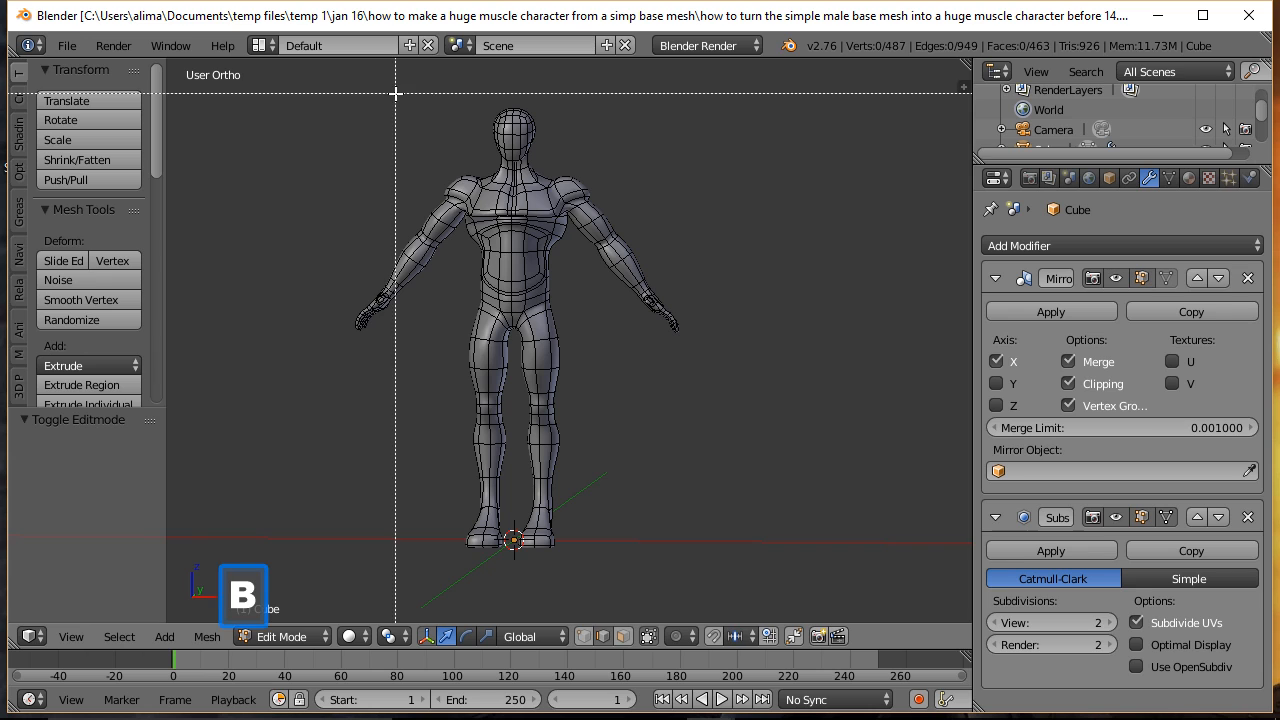
{"action": "left_click_drag", "start_coordinate": [369, 89], "coordinate": [660, 306]}
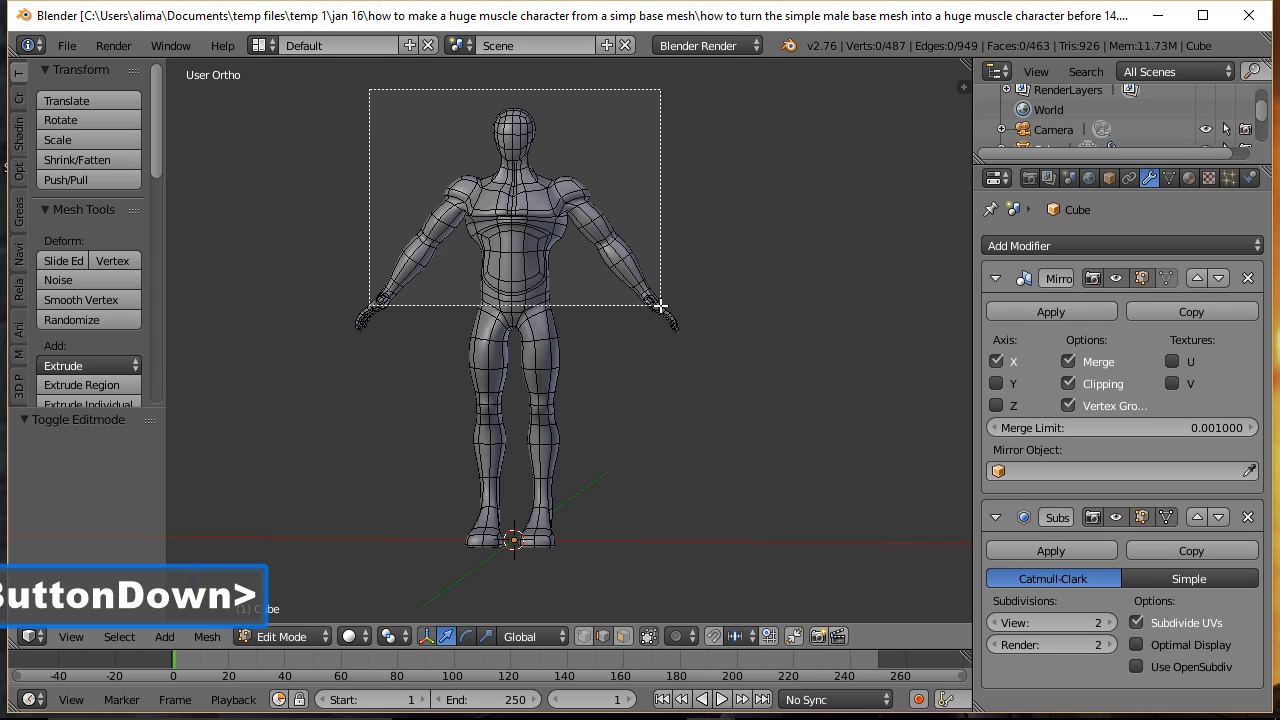
{"action": "left_click_drag", "start_coordinate": [660, 305], "coordinate": [660, 305]}
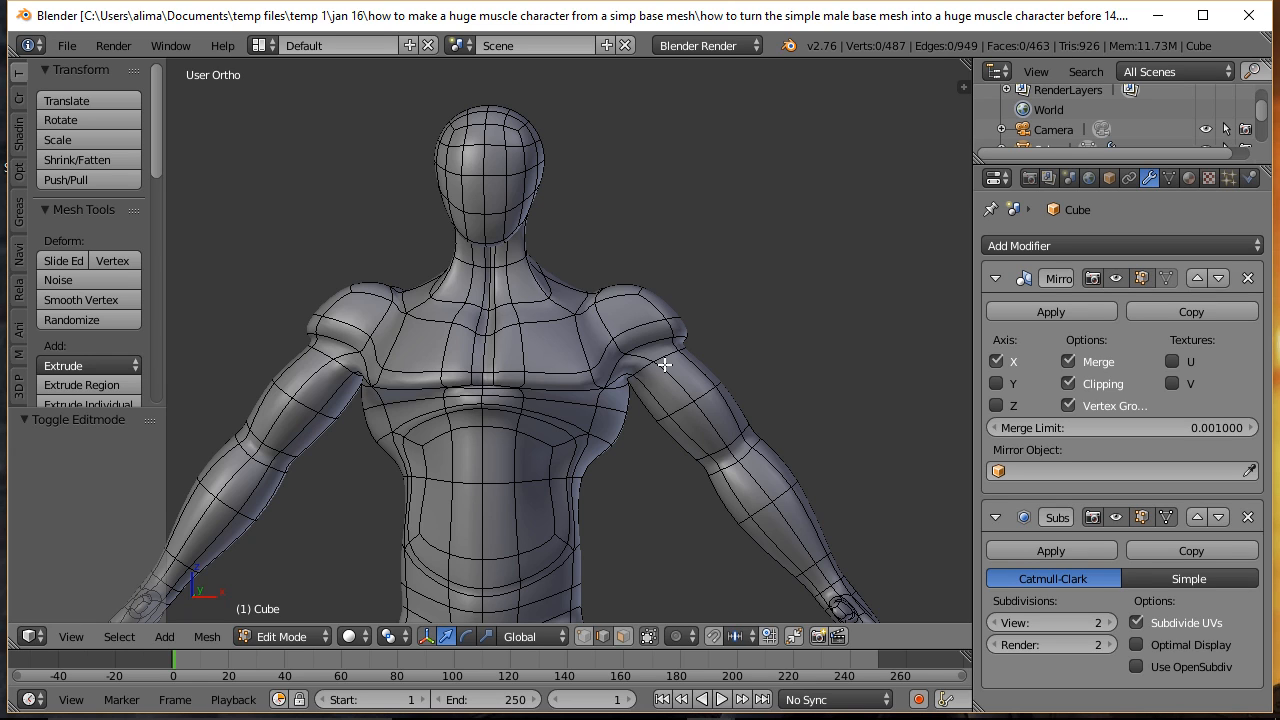
{"action": "left_click", "coordinate": [623, 634]}
{"action": "key", "text": "alt"}
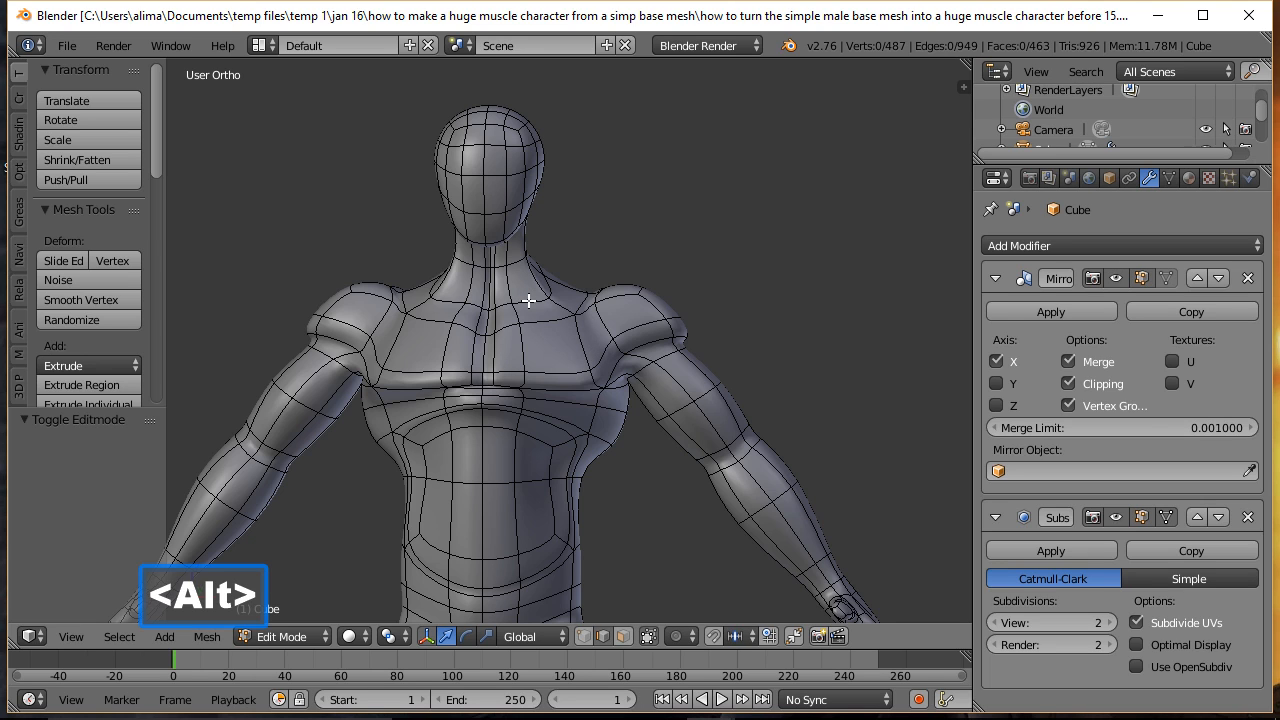
{"action": "left_click", "coordinate": [528, 300], "text": "alt"}
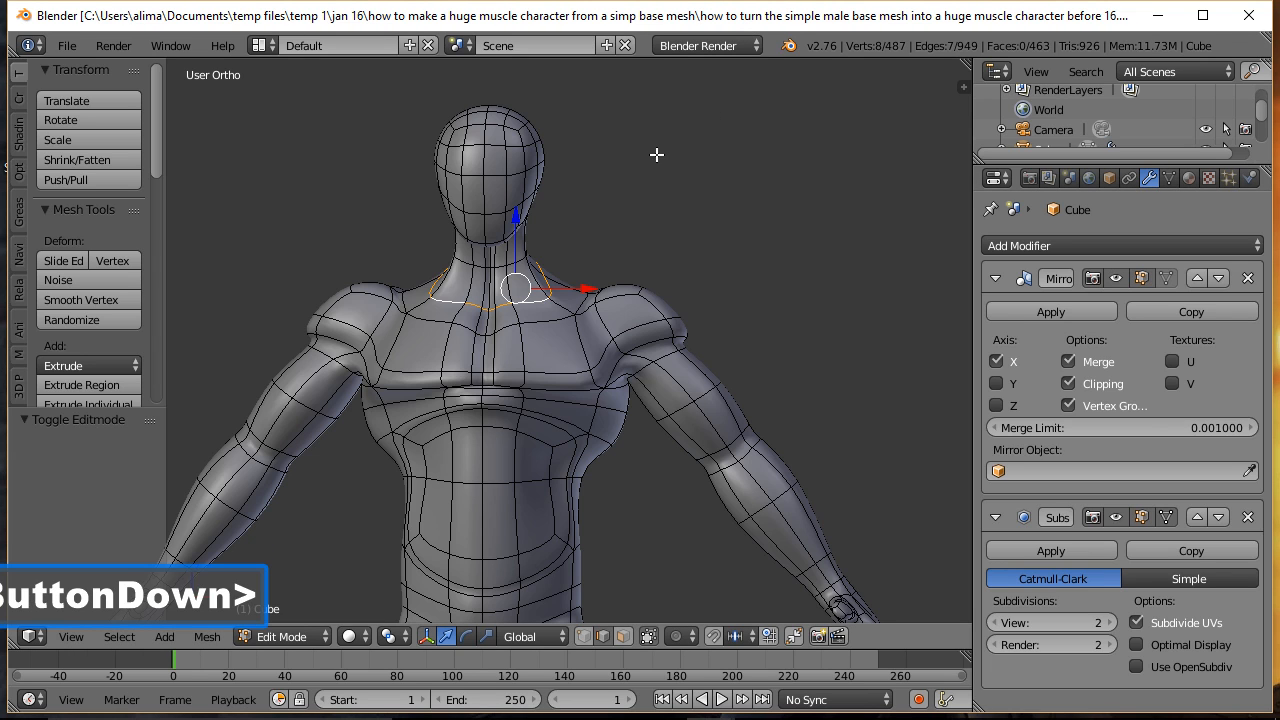
{"action": "left_click", "coordinate": [540, 170]}
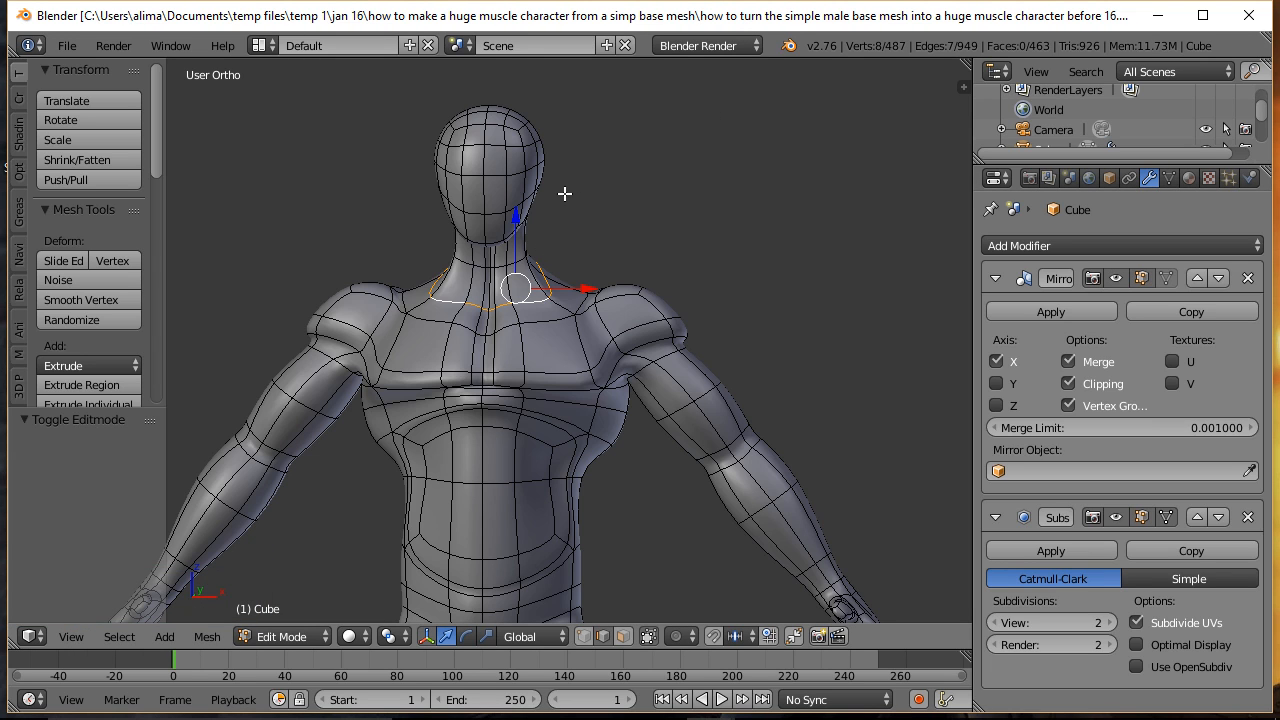
{"action": "key", "text": "v"}
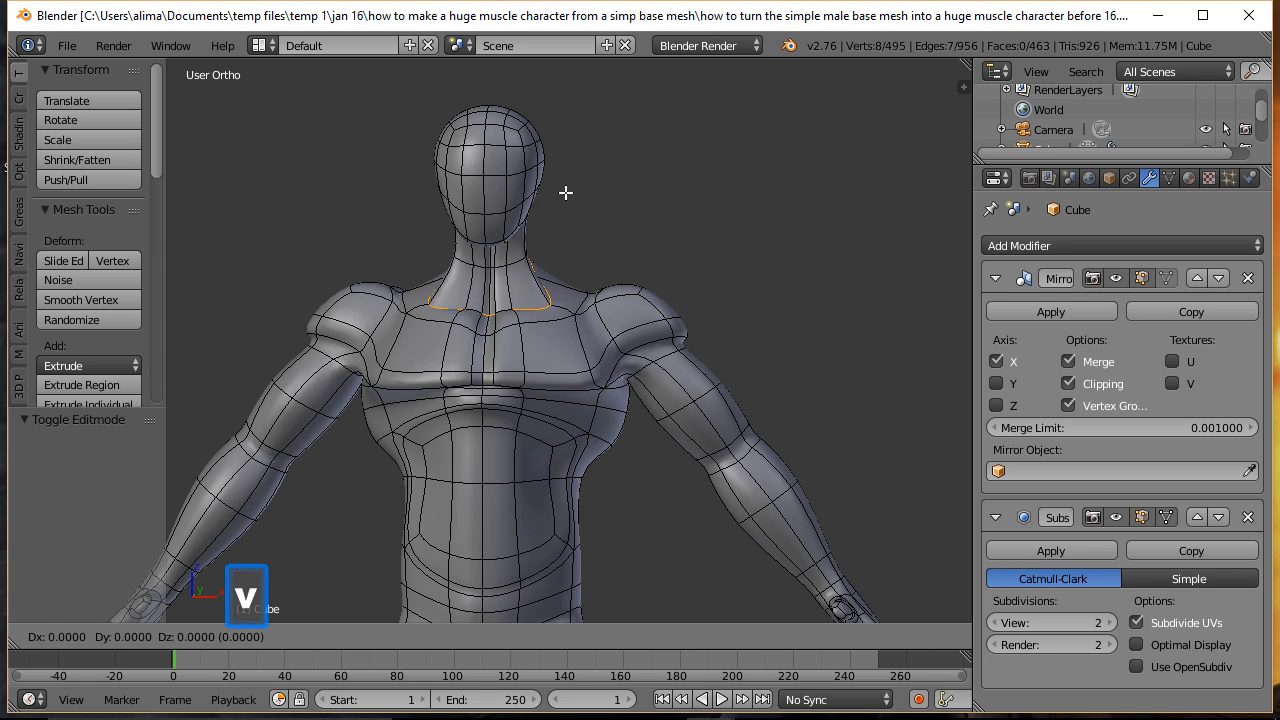
{"action": "left_click", "coordinate": [565, 192]}
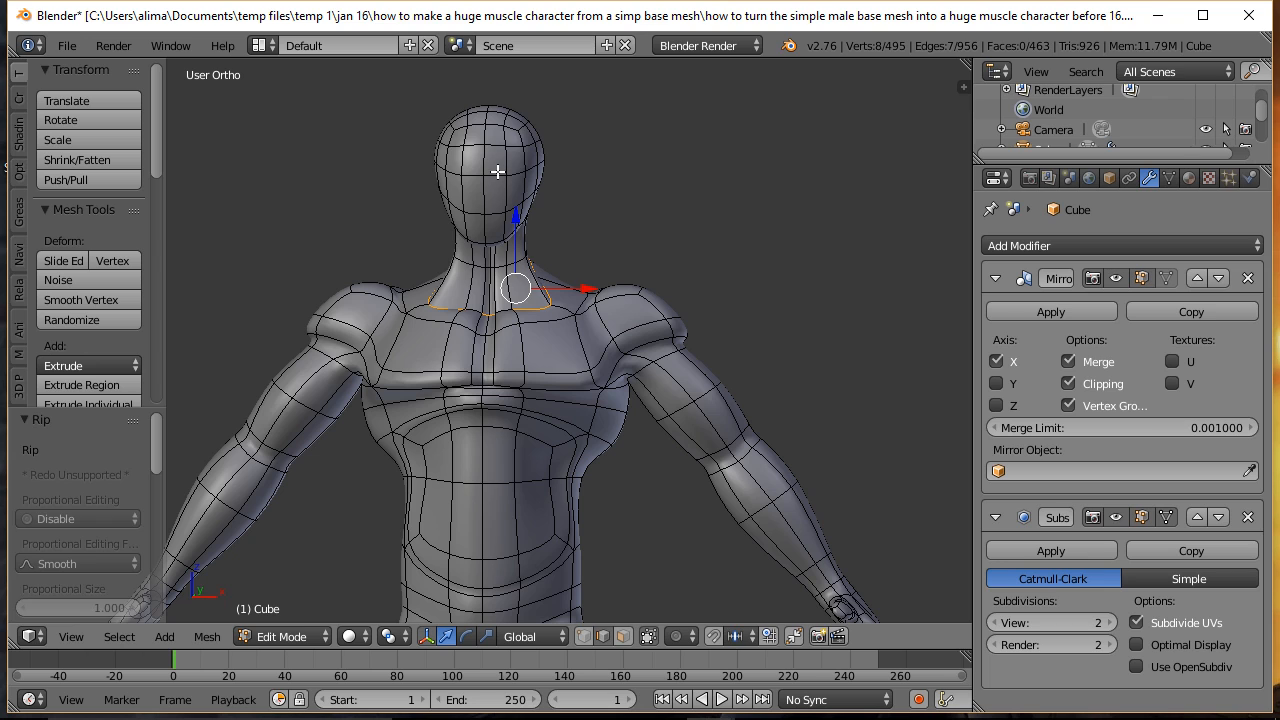
Step: Select all linked geometry of the detached head and neck and delete its faces
{"action": "key", "text": "l"}
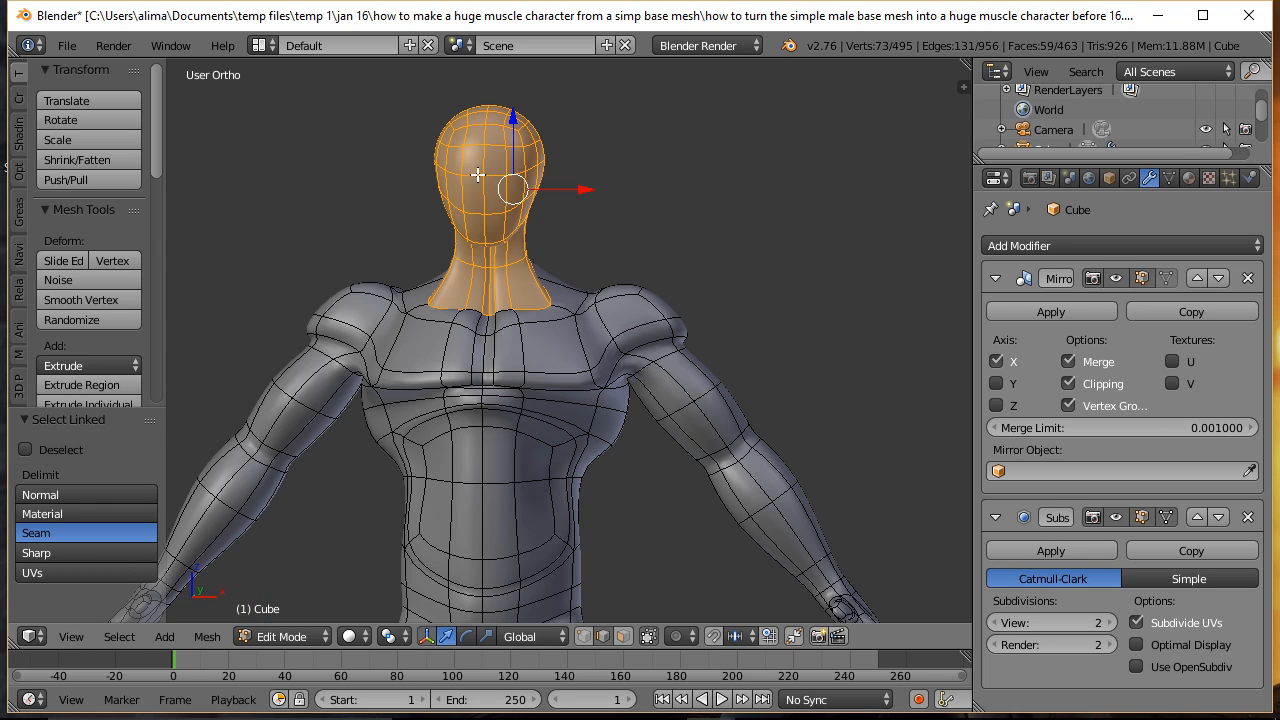
{"action": "key", "text": "x"}
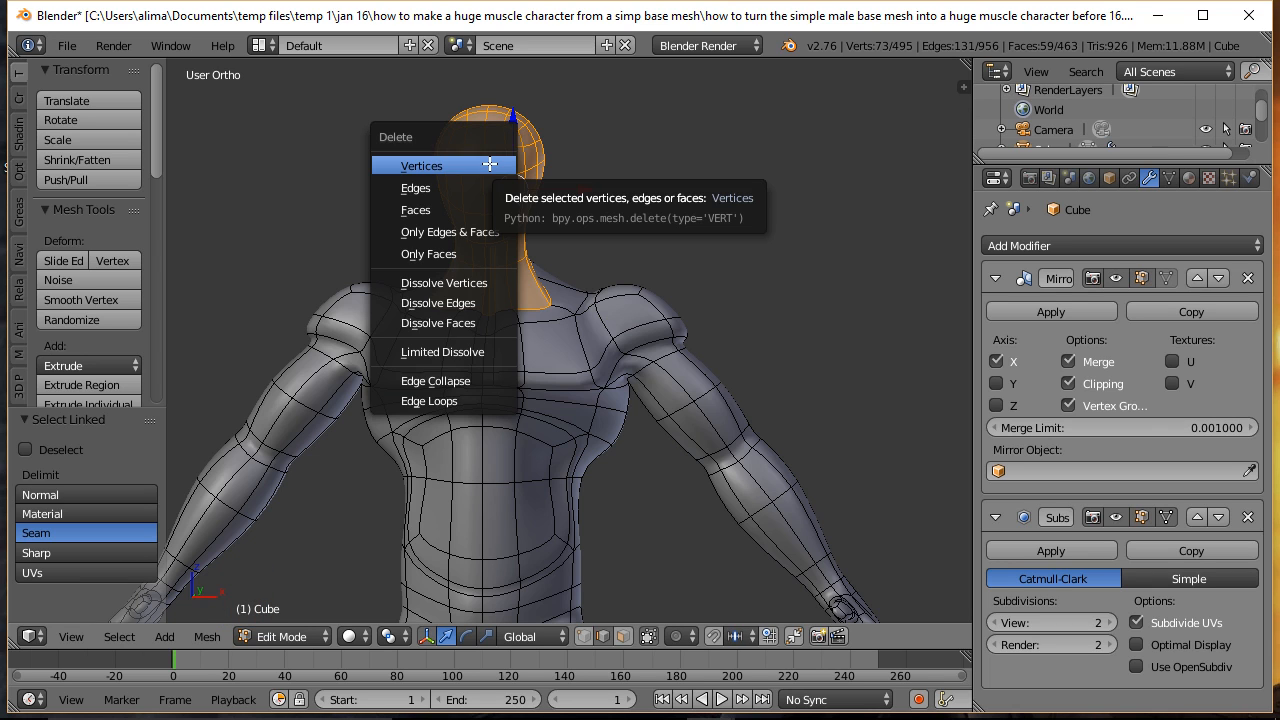
{"action": "left_click", "coordinate": [491, 203]}
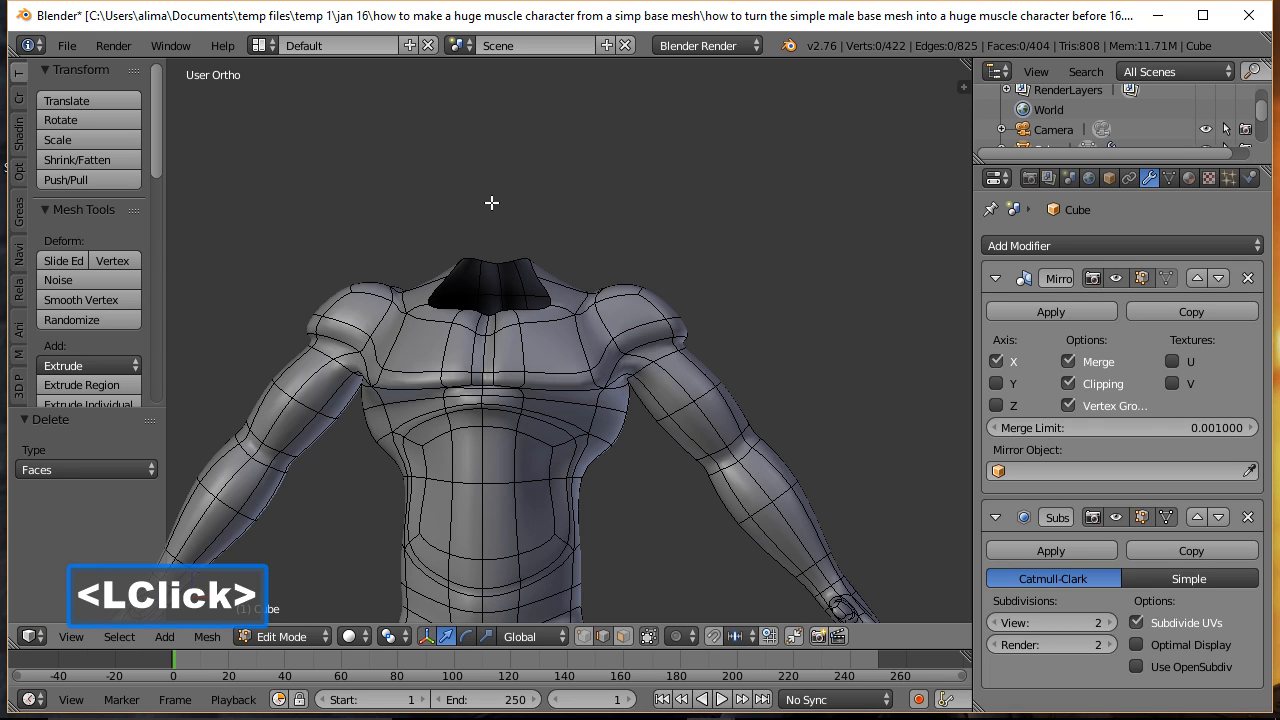
Step: Return the body mesh to Object Mode and unhide the male head object
{"action": "left_click", "coordinate": [804, 22]}
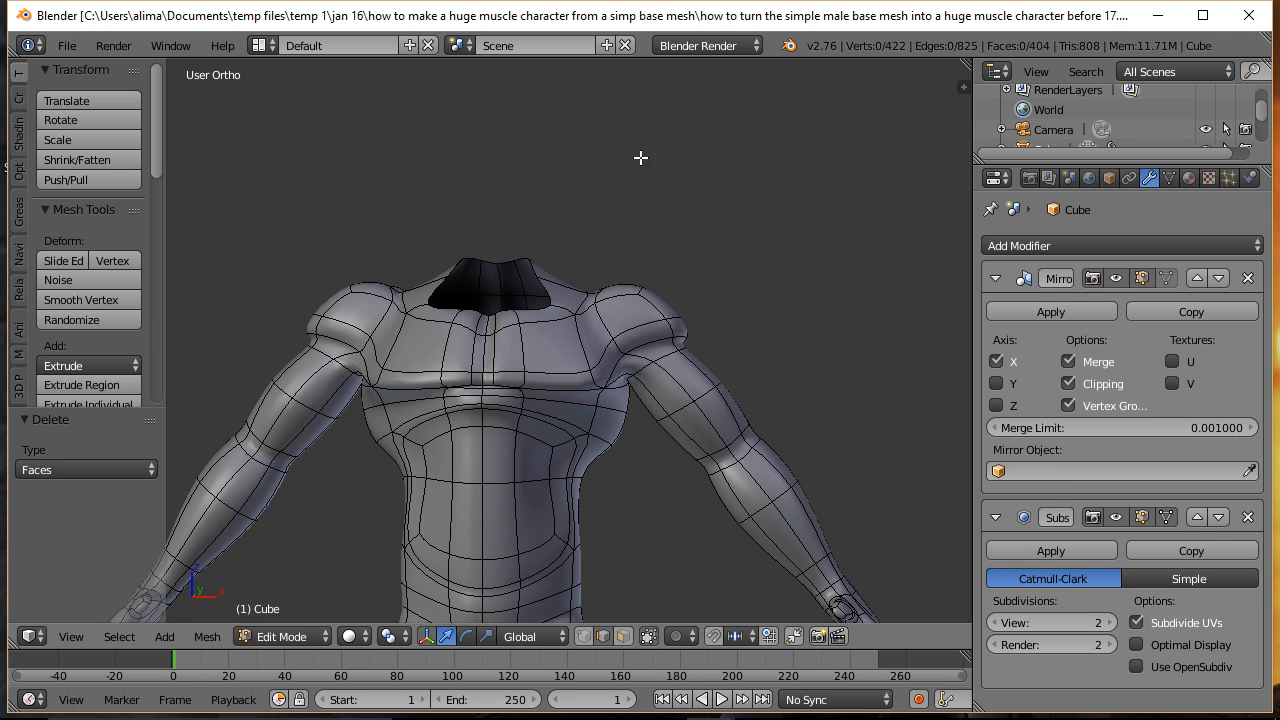
{"action": "left_click", "coordinate": [323, 638]}
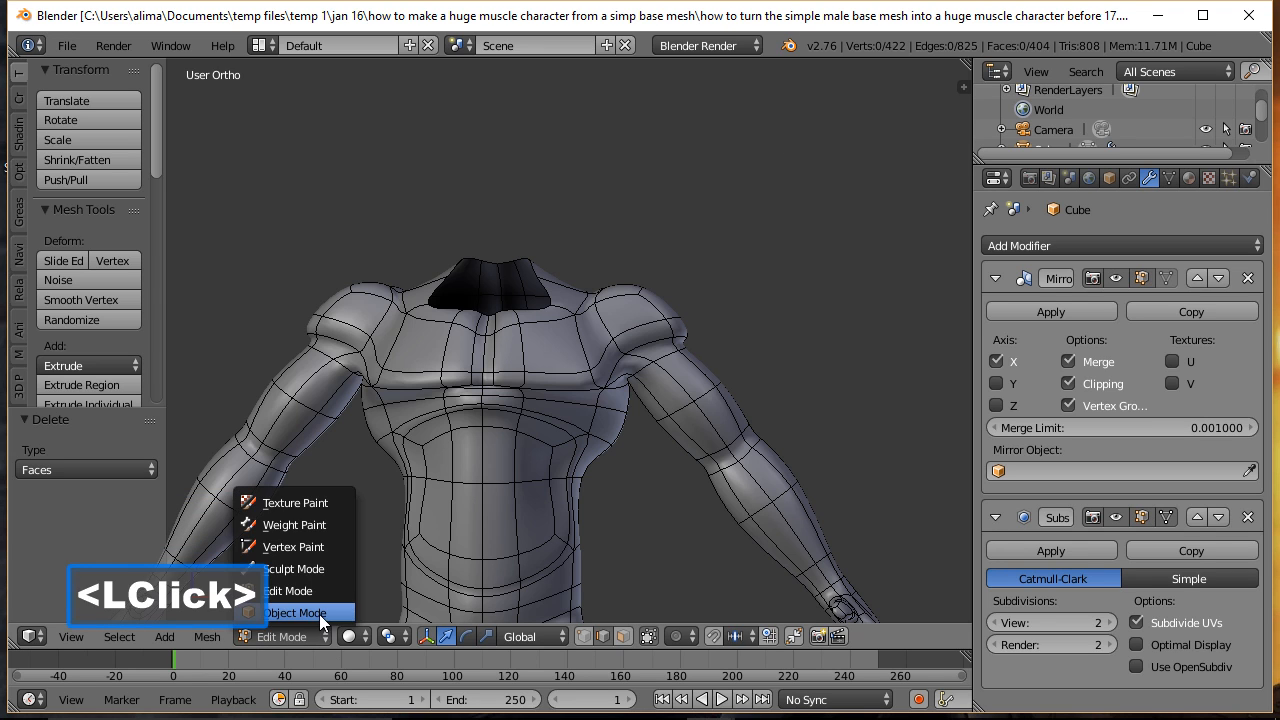
{"action": "left_click", "coordinate": [319, 612]}
{"action": "key", "text": "alt"}
{"action": "key", "text": "alt+h"}
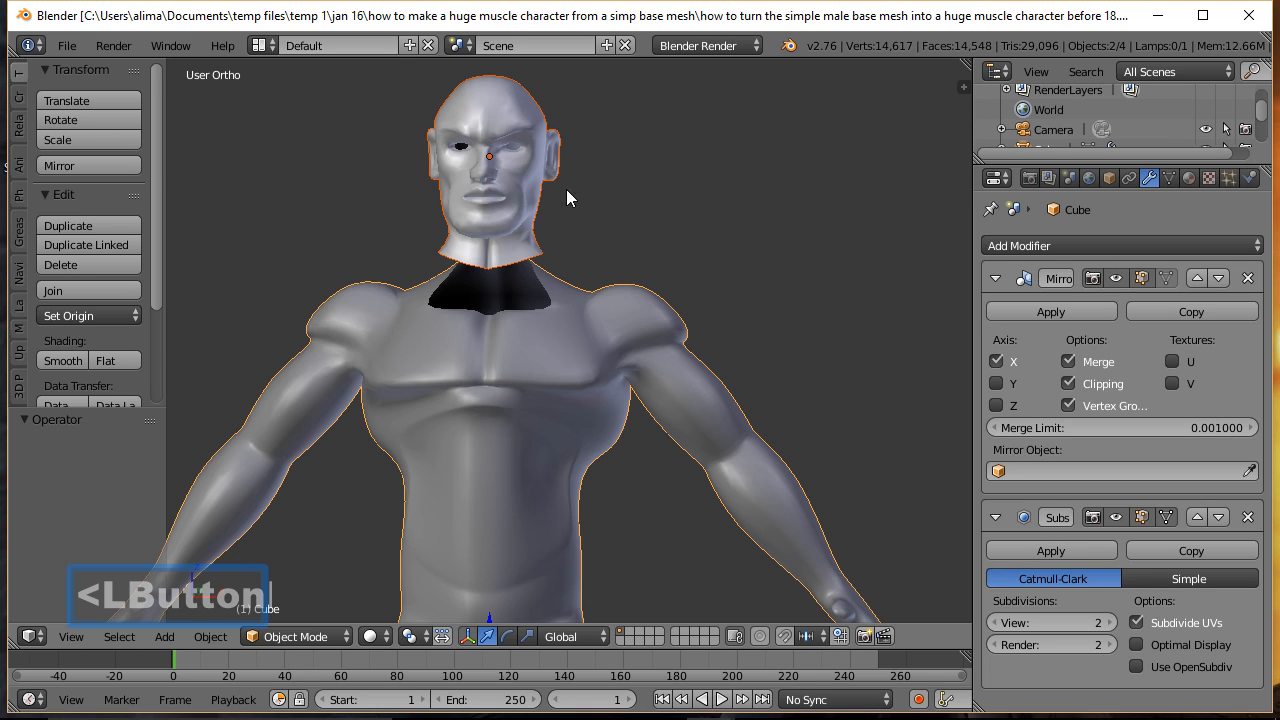
Step: Remove the Mirror and Subsurf modifiers from the male head object and save the file
{"action": "left_click", "coordinate": [517, 120]}
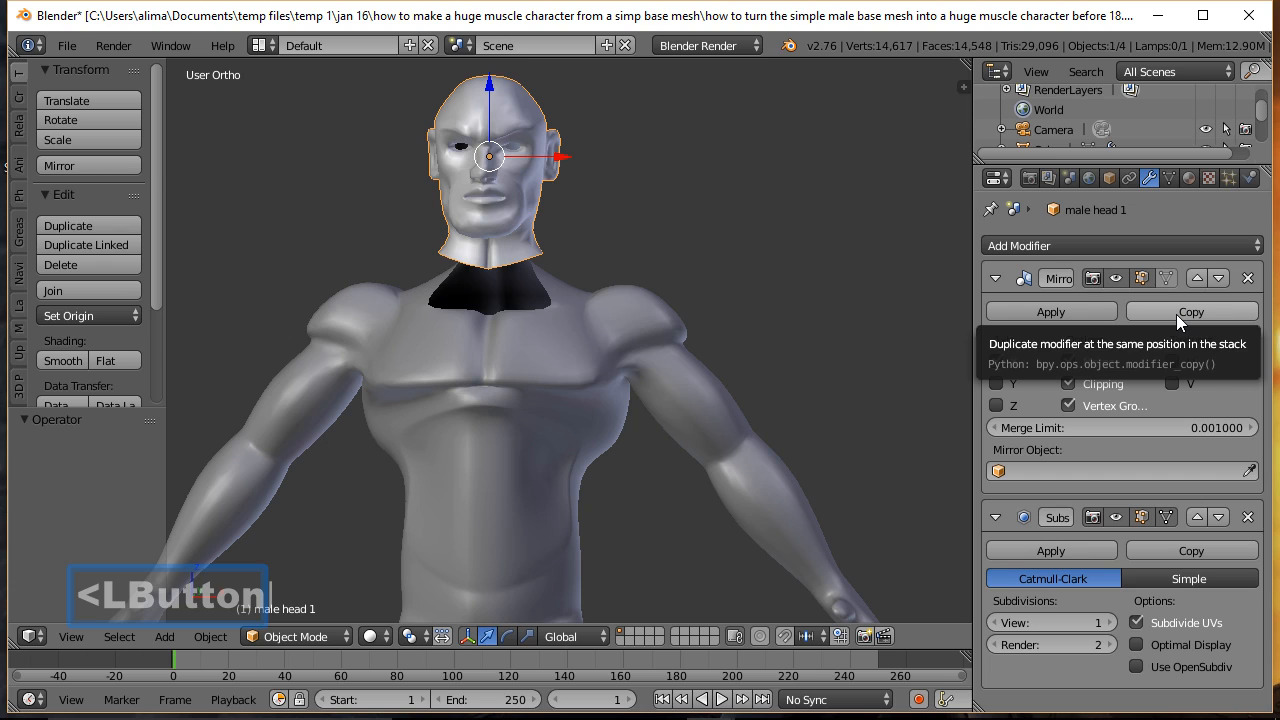
{"action": "left_click", "coordinate": [1248, 279]}
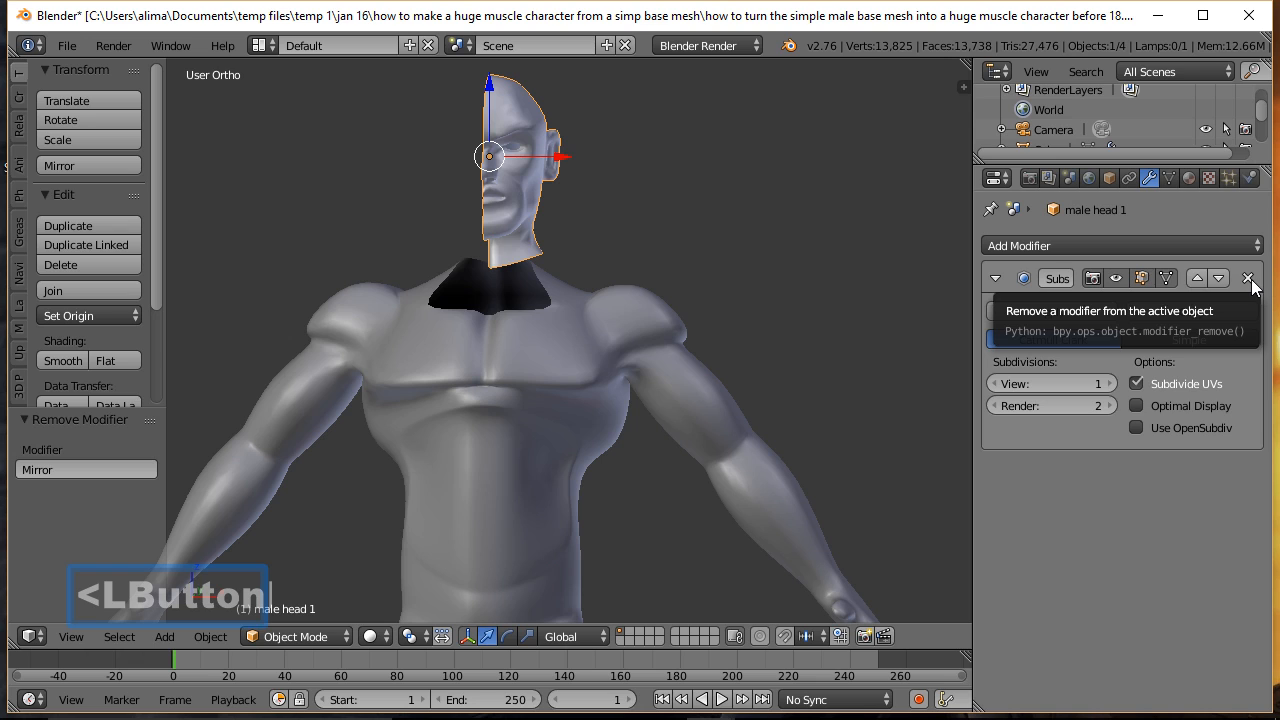
{"action": "left_click", "coordinate": [1248, 279]}
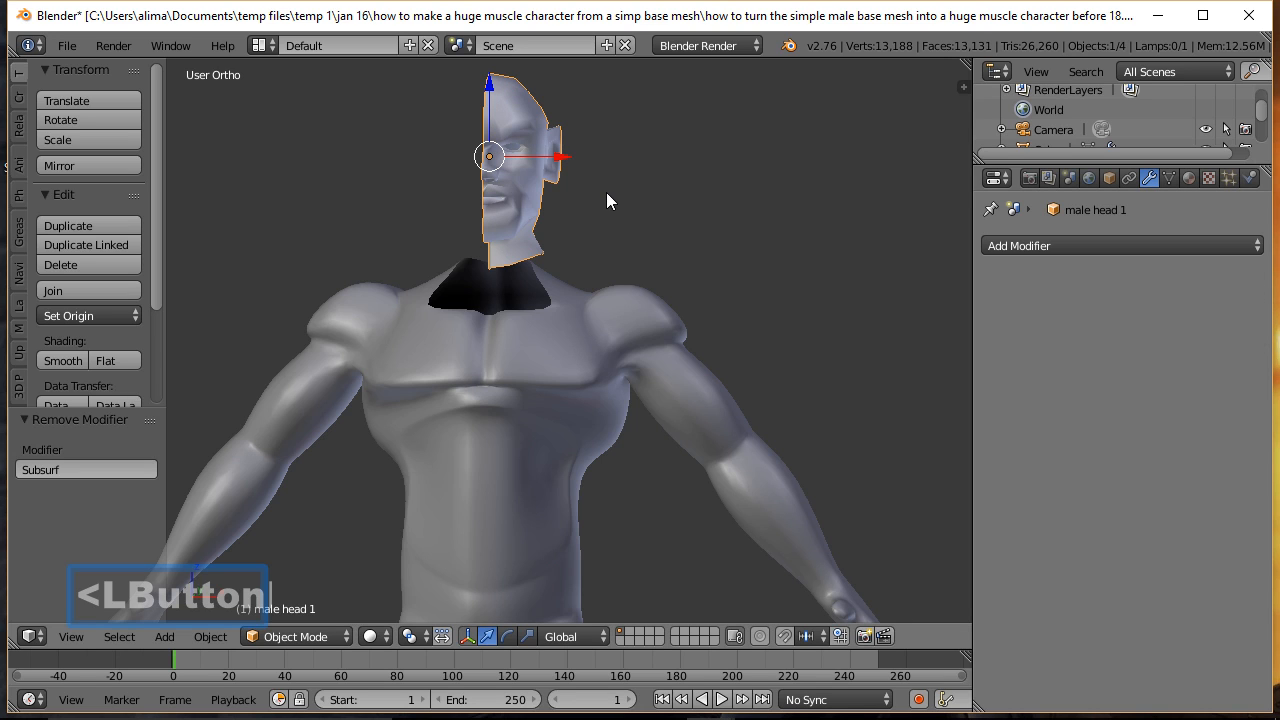
{"action": "key", "text": "ctrl+s"}
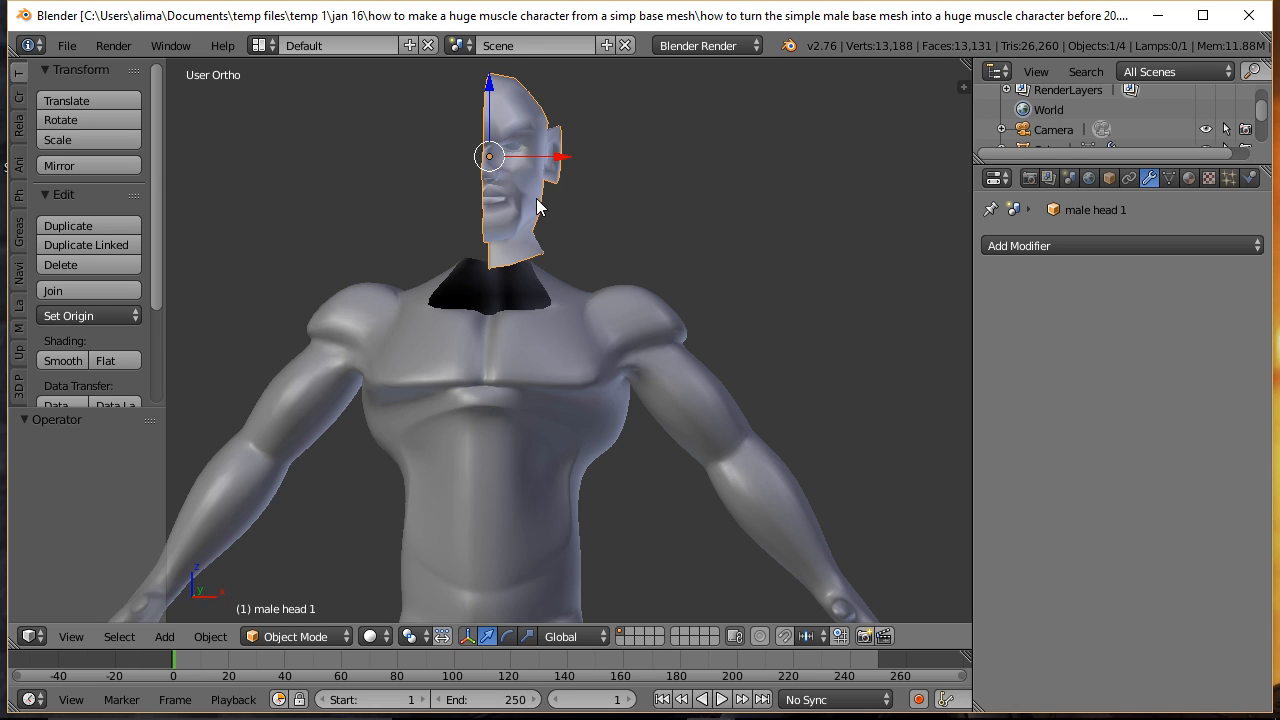
Step: Join the male head into the body mesh, keeping the body as the active object, and save the file
{"action": "right_click", "coordinate": [589, 338], "text": "shift"}
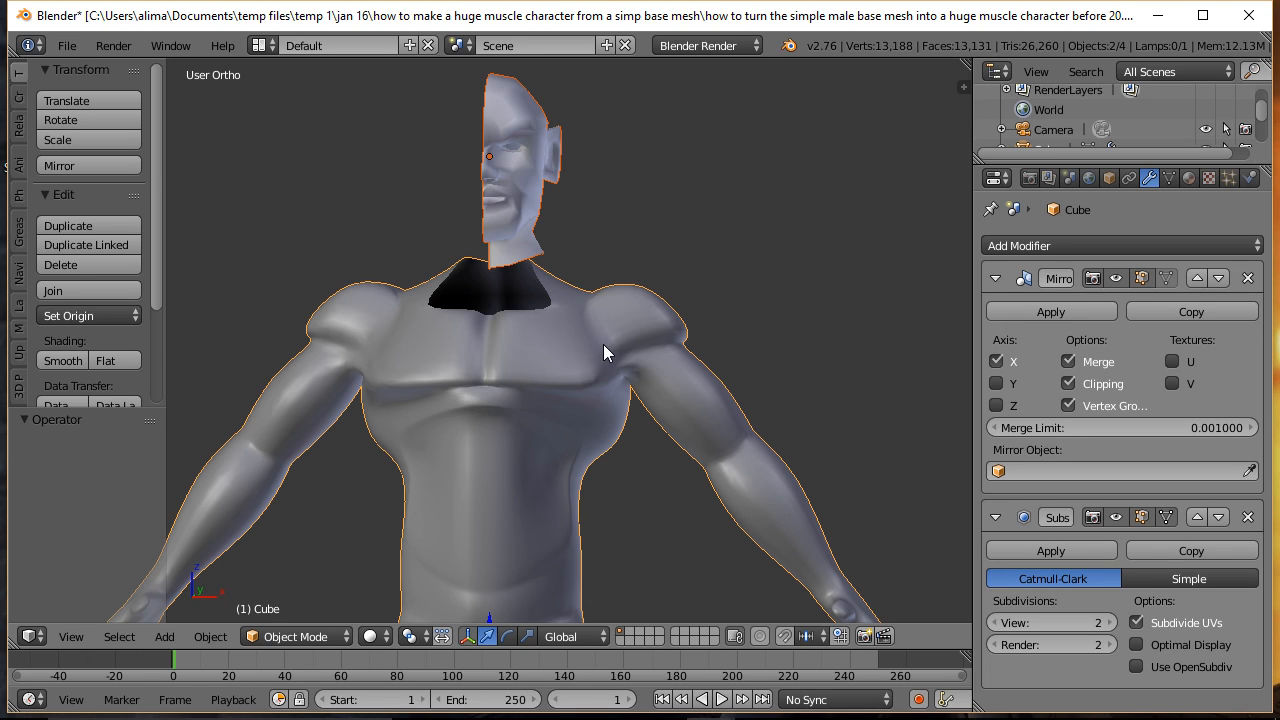
{"action": "key", "text": "ctrl"}
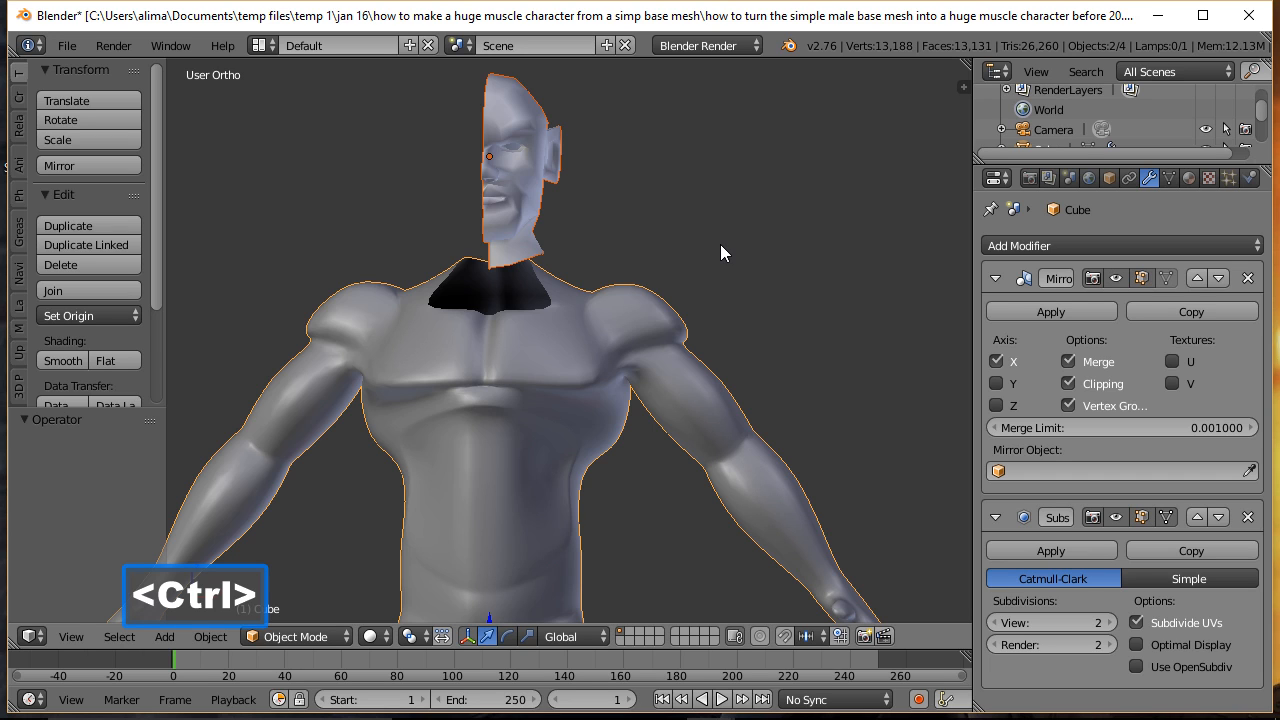
{"action": "key", "text": "ctrl+j"}
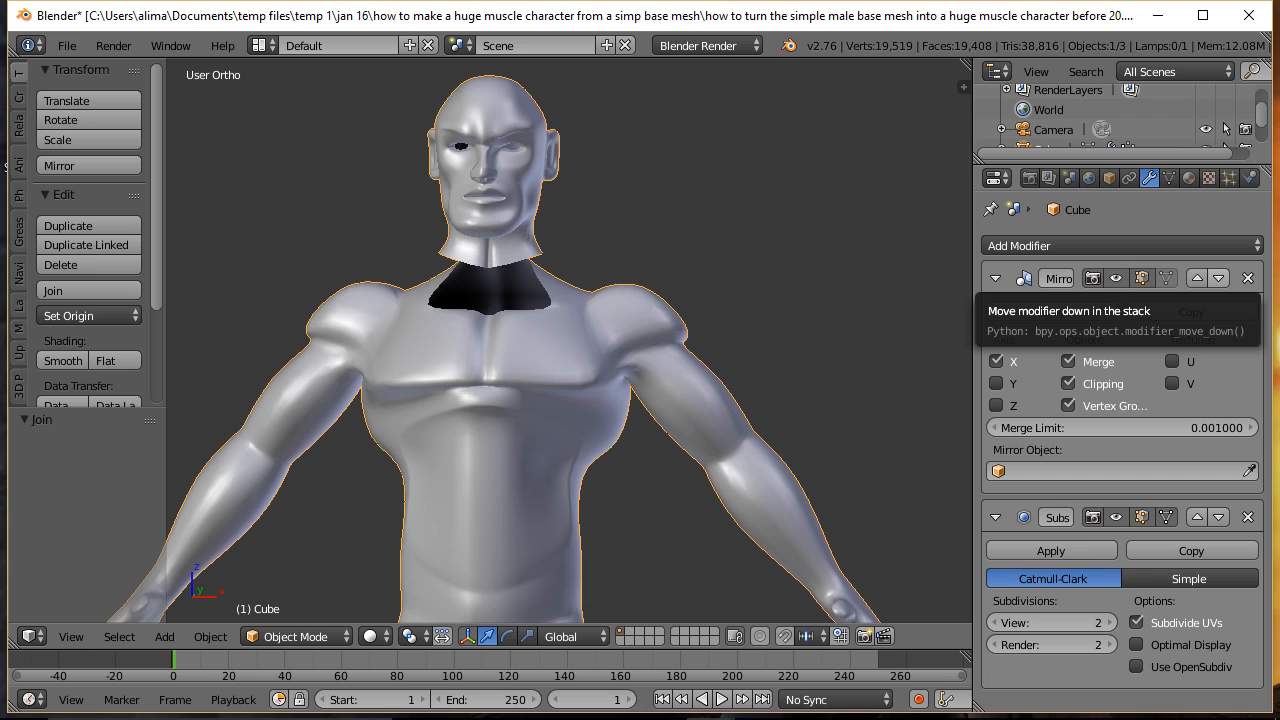
{"action": "key", "text": "ctrl+s"}
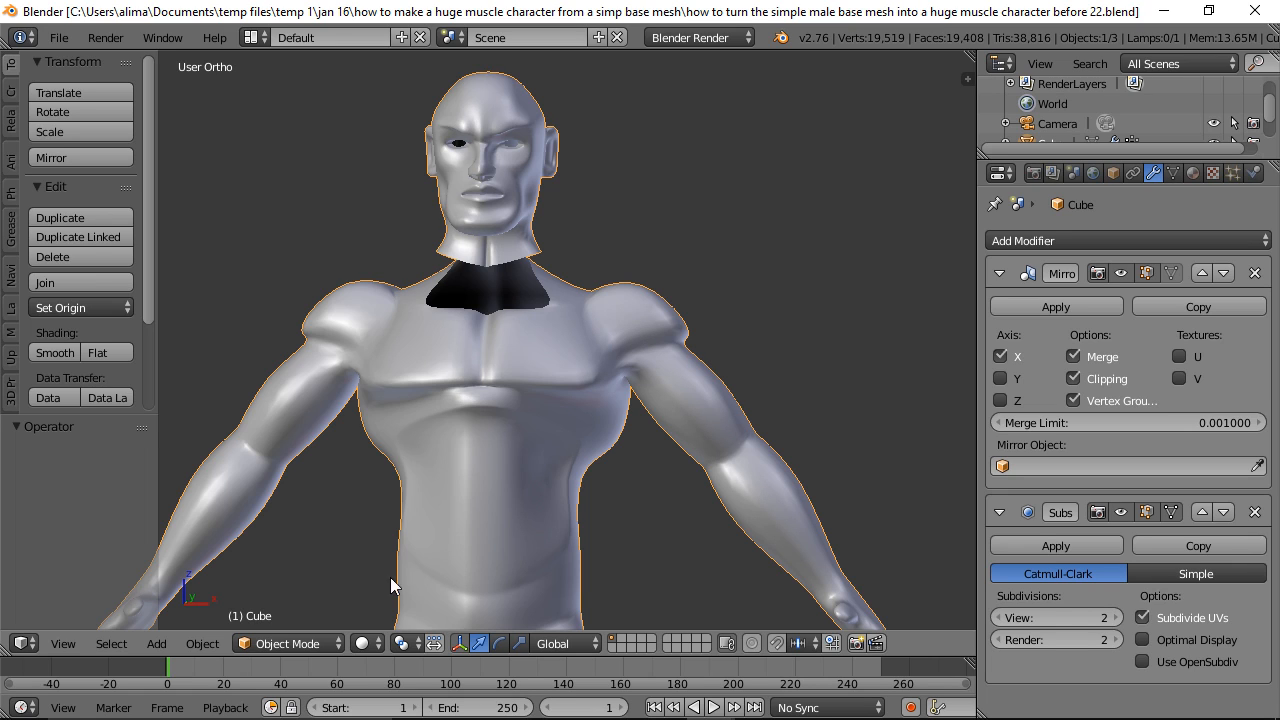
Step: In Edit Mode, select all linked geometry of the head and scale it uniformly to about 0.814
{"action": "left_click", "coordinate": [319, 643]}
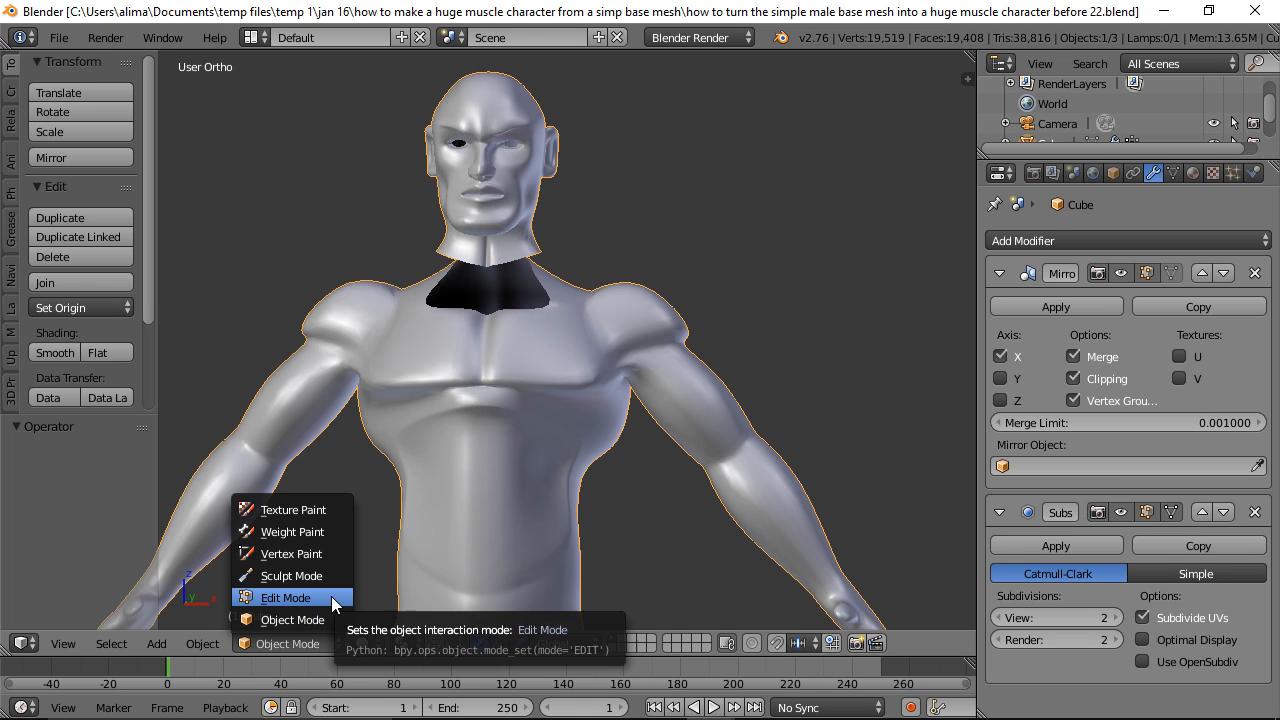
{"action": "left_click", "coordinate": [333, 600]}
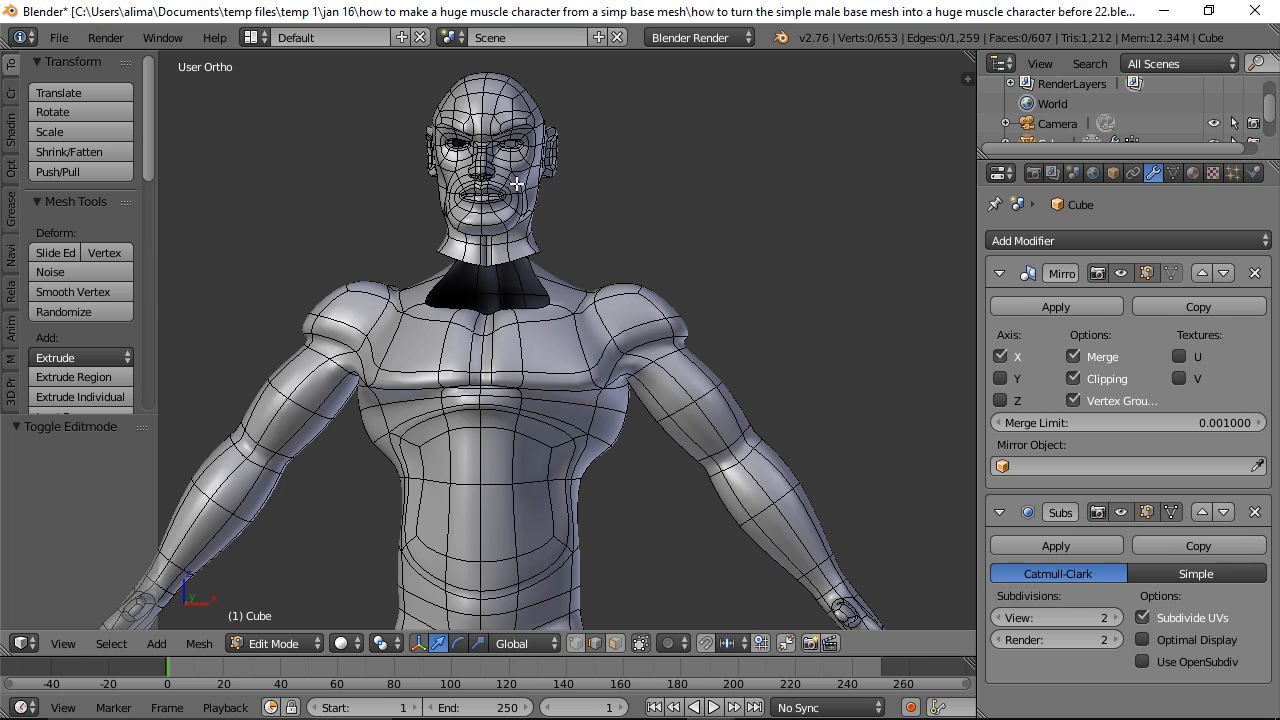
{"action": "key", "text": "l"}
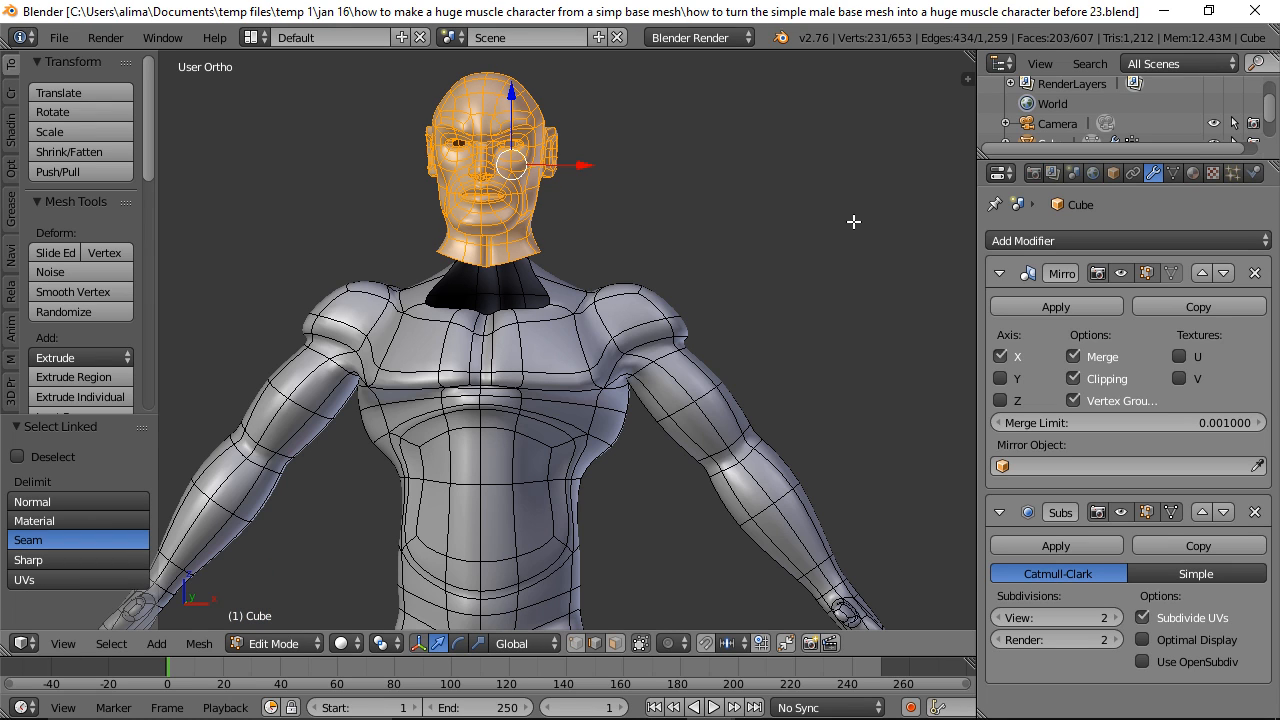
{"action": "key", "text": "s"}
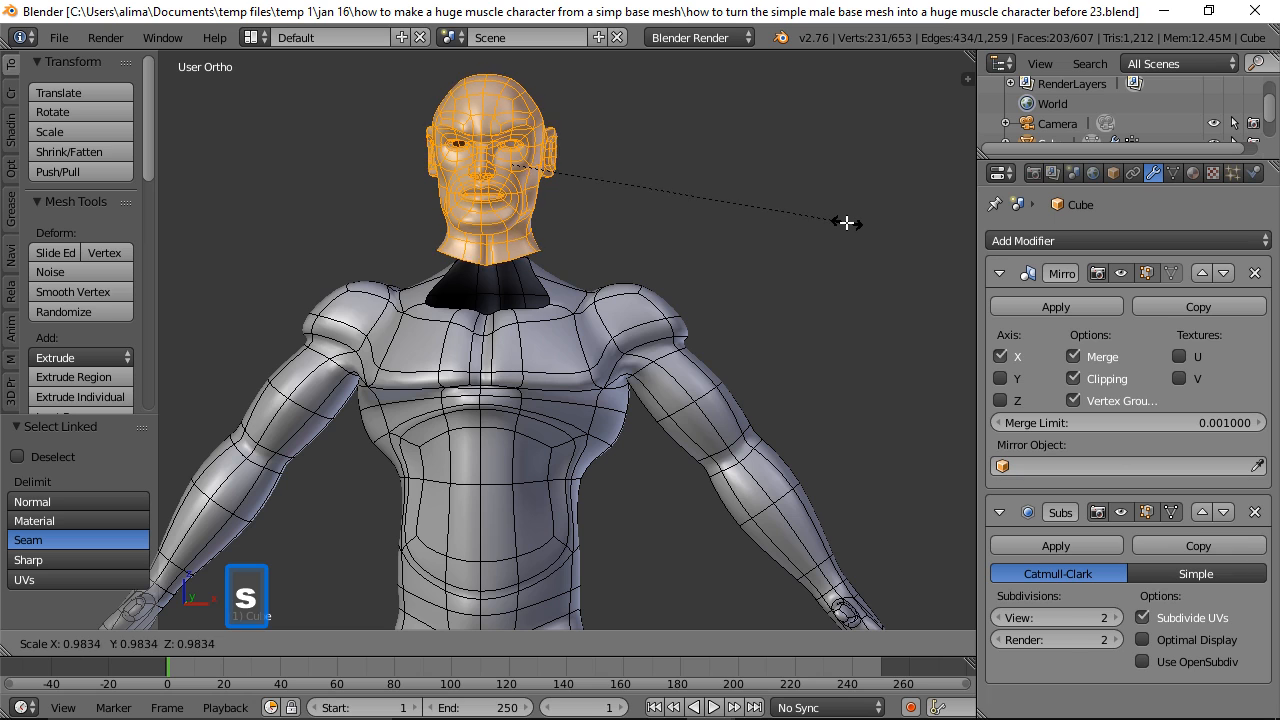
{"action": "left_click", "coordinate": [791, 220]}
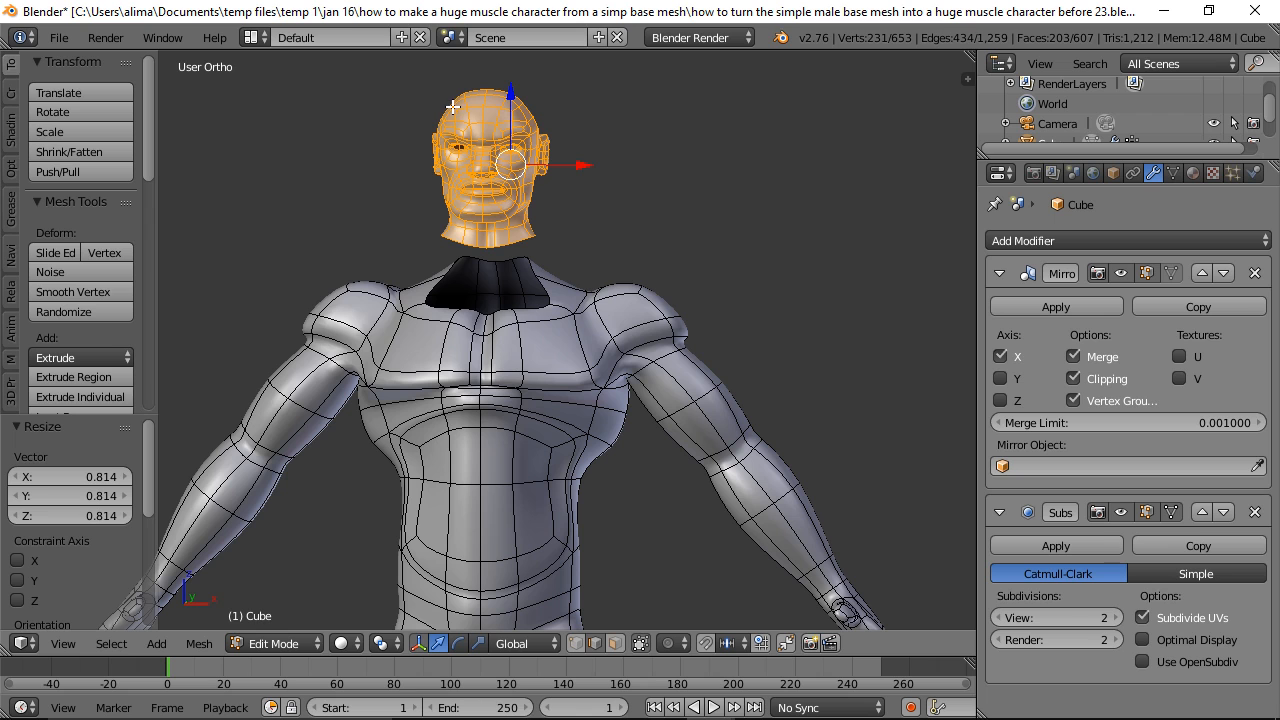
Step: Move the selected head geometry about -0.016 along the X axis to close the gap at the mirror seam
{"action": "key", "text": "b"}
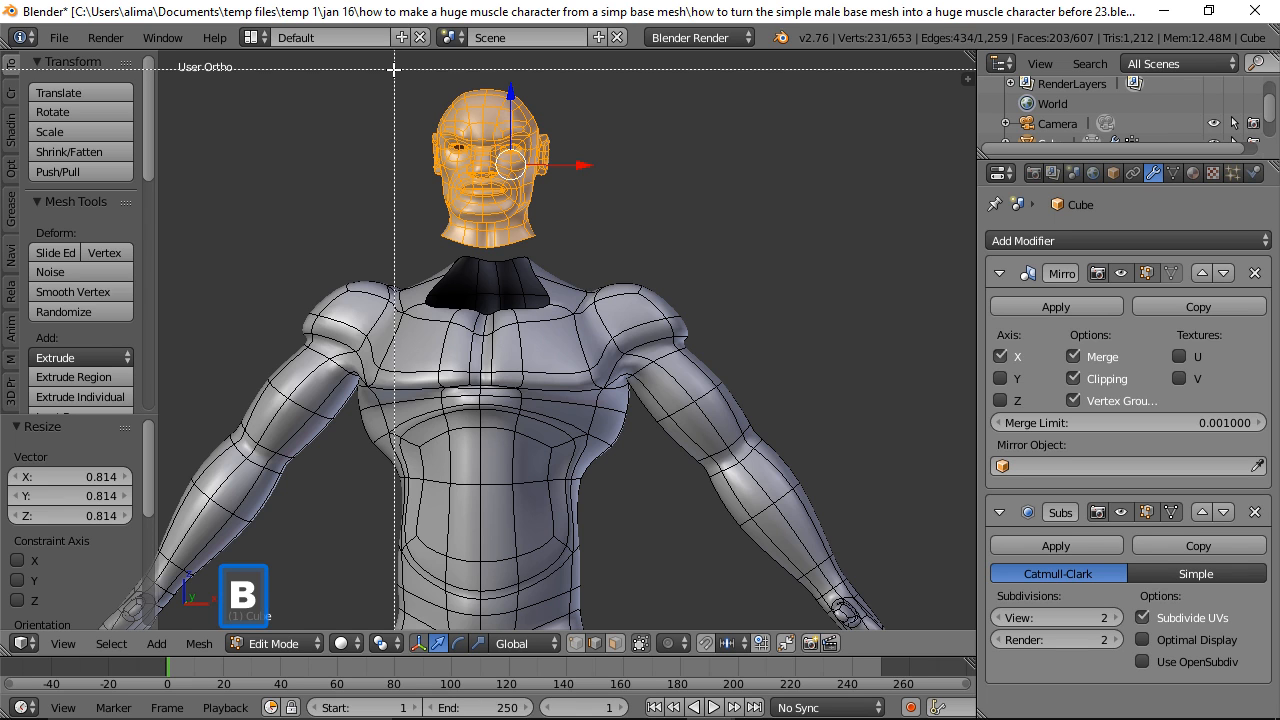
{"action": "left_click_drag", "start_coordinate": [372, 66], "coordinate": [609, 363]}
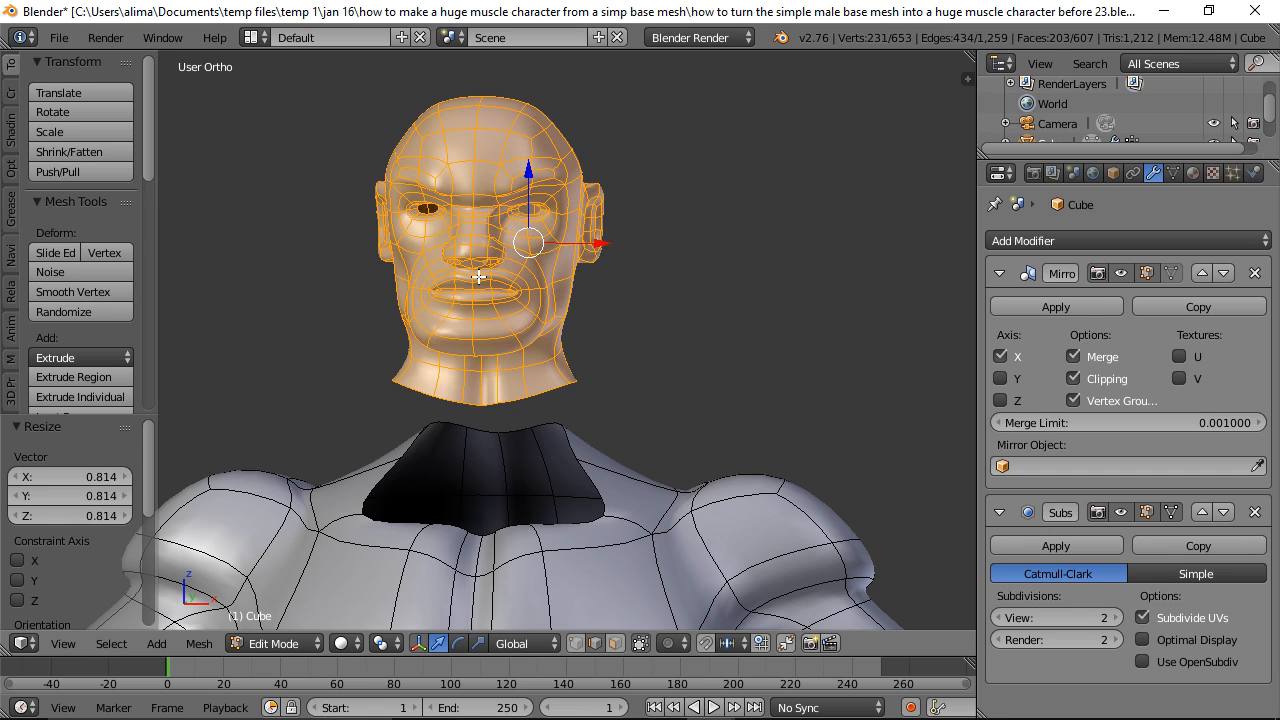
{"action": "left_click_drag", "start_coordinate": [600, 243], "coordinate": [591, 246]}
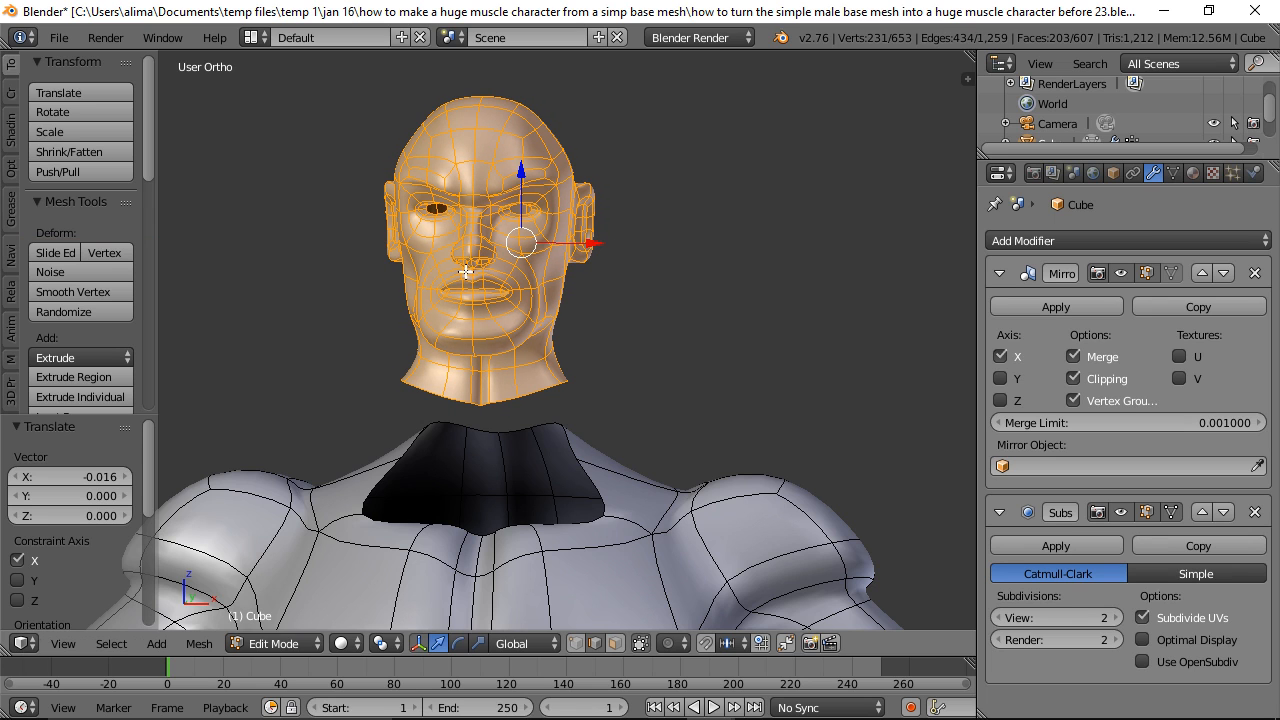
{"action": "scroll", "coordinate": [474, 272], "scroll_direction": "up", "scroll_amount": 2}
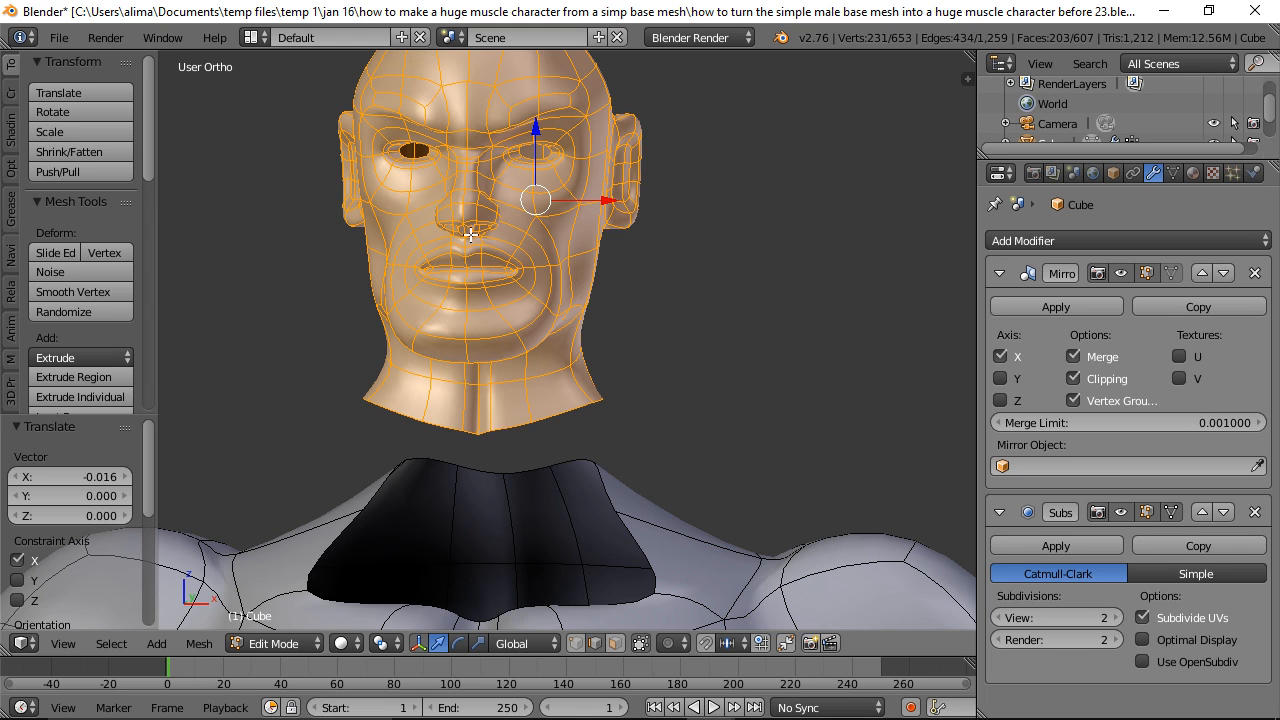
{"action": "scroll", "coordinate": [786, 321], "scroll_direction": "down", "scroll_amount": 6}
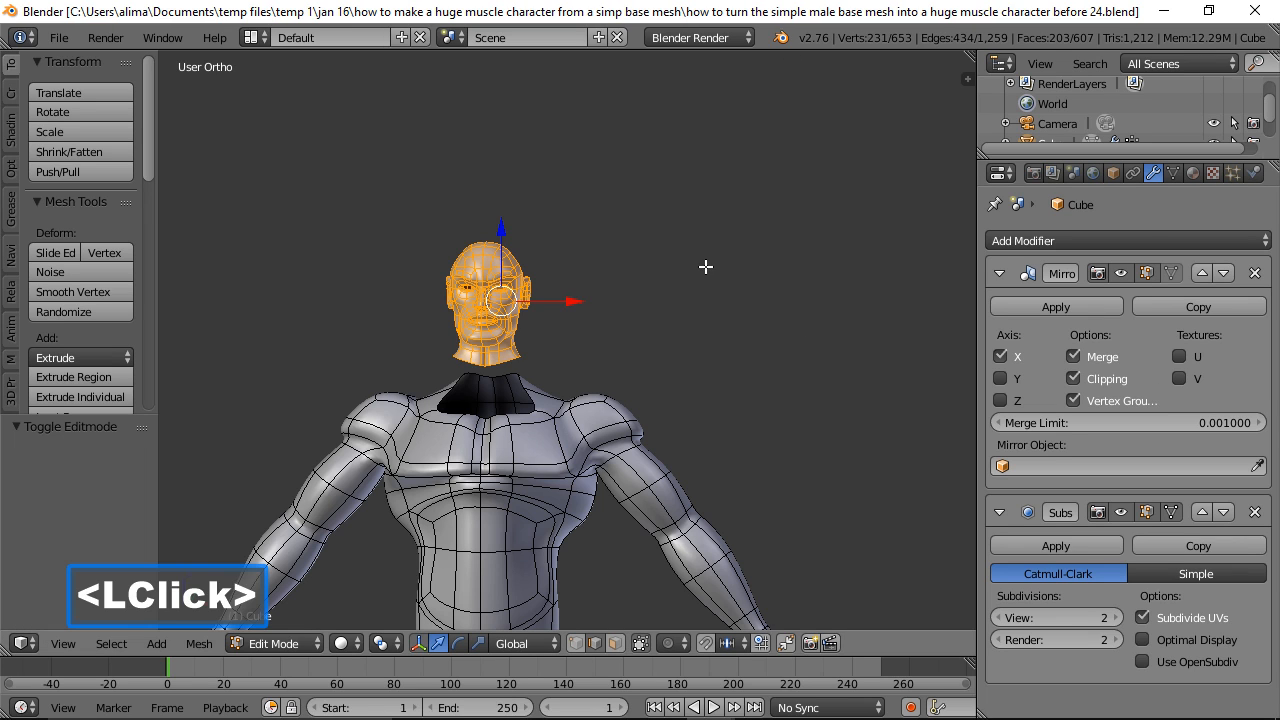
Step: Bridge the open edge loop under the head's neck to the edge loop around the body's neck opening with LoopTools Bridge
{"action": "key", "text": "a"}
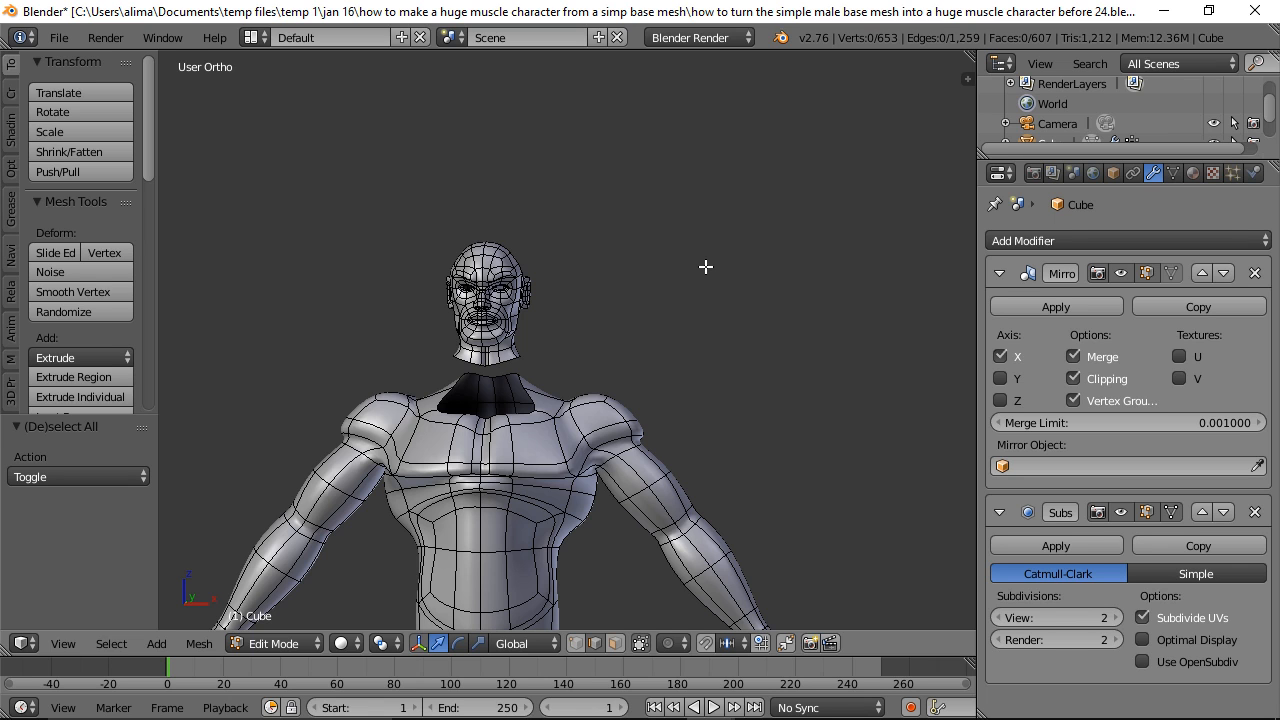
{"action": "key", "text": "b"}
{"action": "left_click_drag", "start_coordinate": [314, 194], "coordinate": [640, 505]}
{"action": "scroll", "coordinate": [640, 506], "scroll_direction": "up", "scroll_amount": 3}
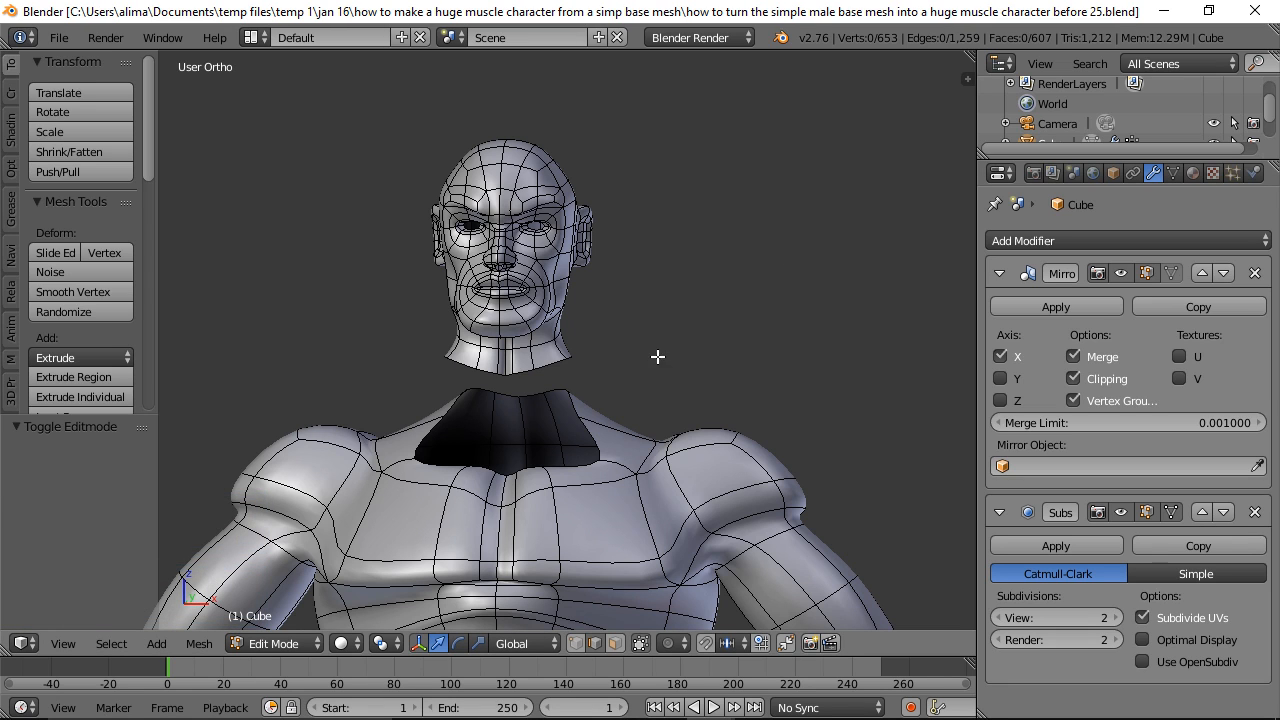
{"action": "left_click", "coordinate": [546, 361], "text": "alt"}
{"action": "key", "text": "alt"}
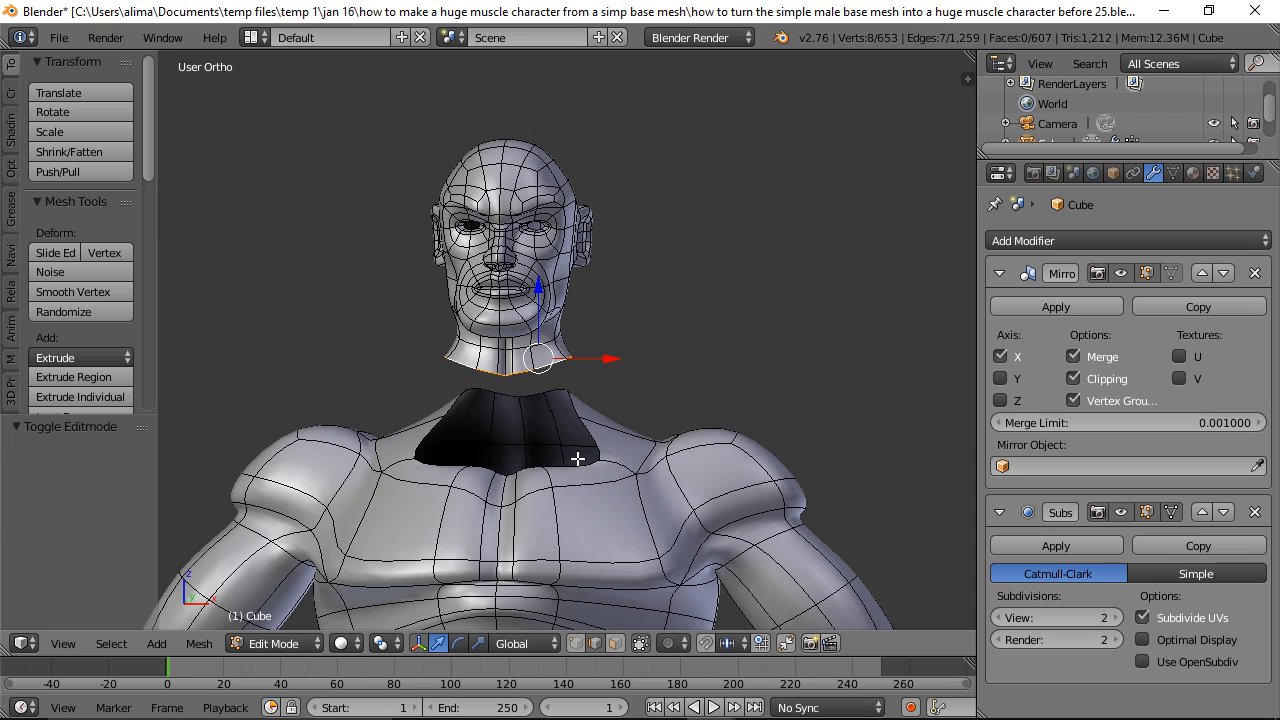
{"action": "key", "text": "alt"}
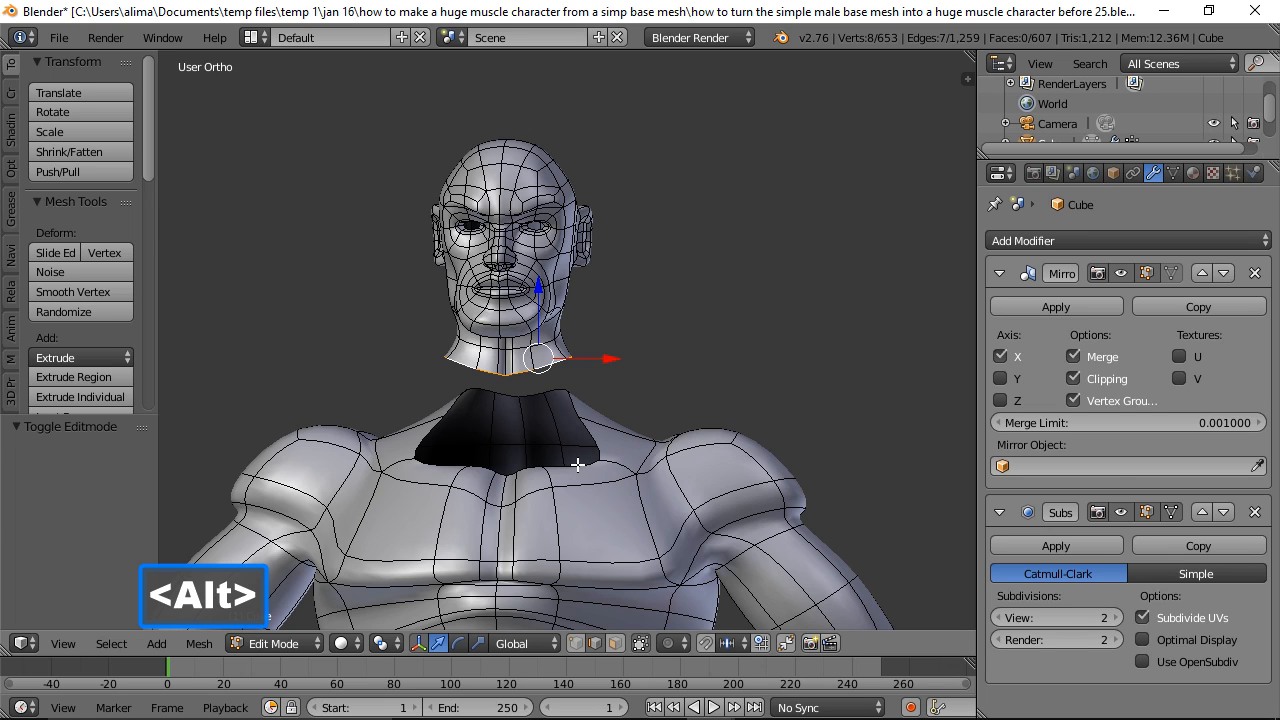
{"action": "left_click", "coordinate": [579, 465], "text": "alt"}
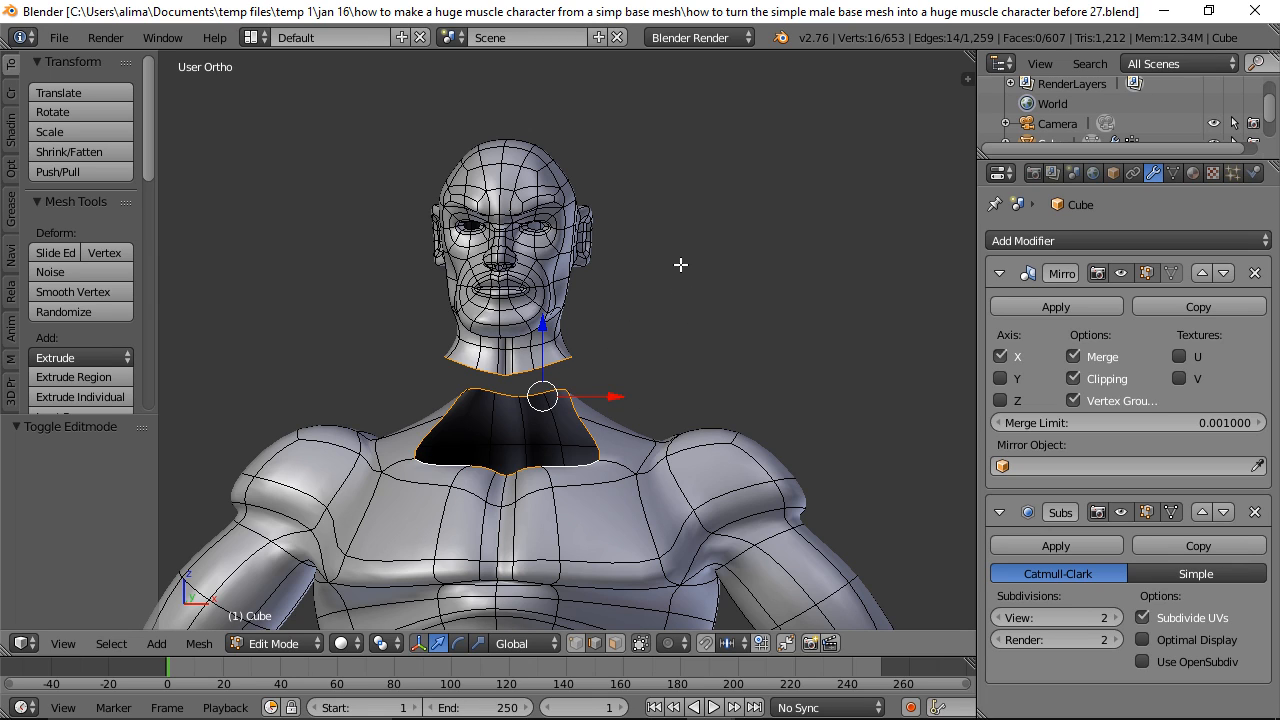
{"action": "key", "text": "ctrl"}
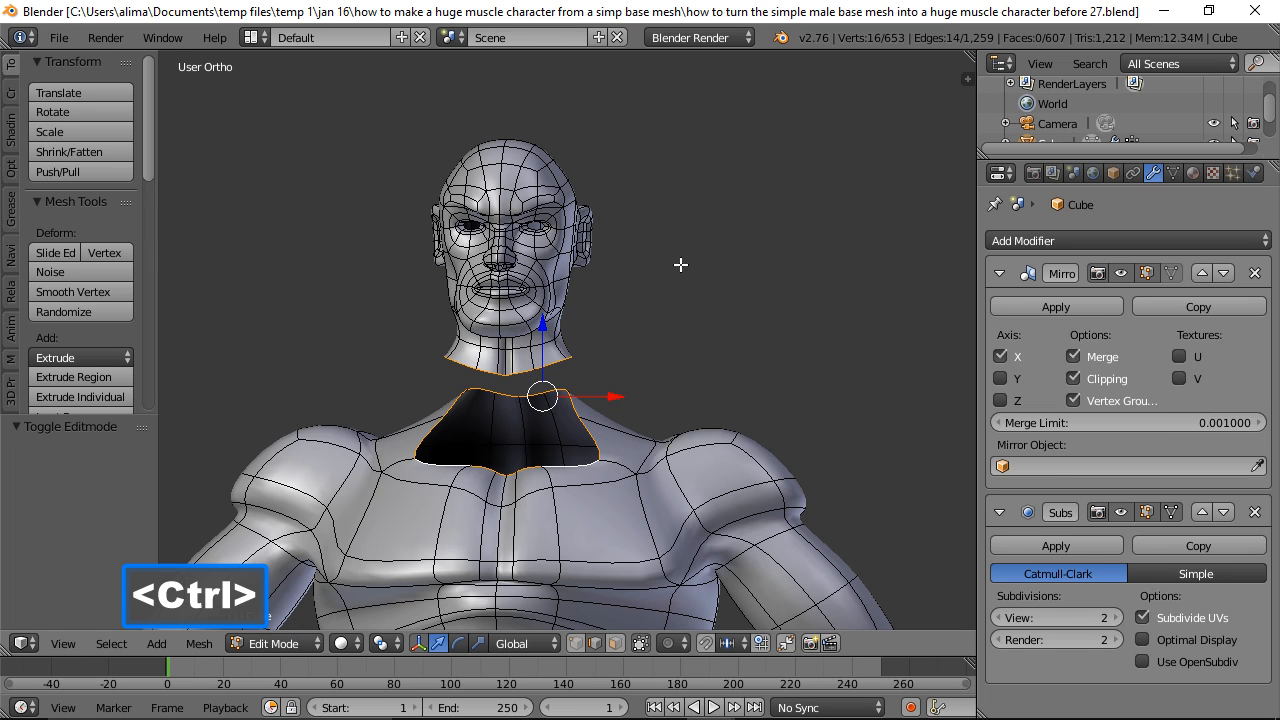
{"action": "key", "text": "ctrl+e"}
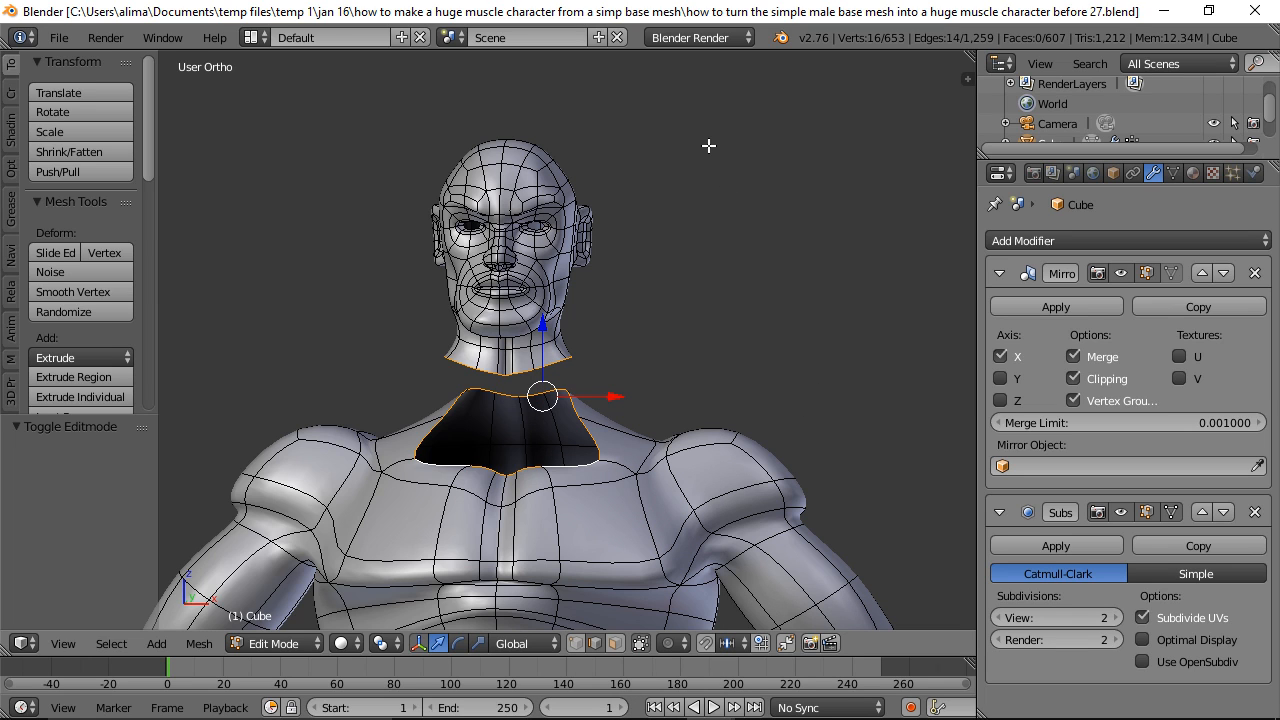
{"action": "key", "text": "w"}
{"action": "mouse_move", "coordinate": [709, 146]}
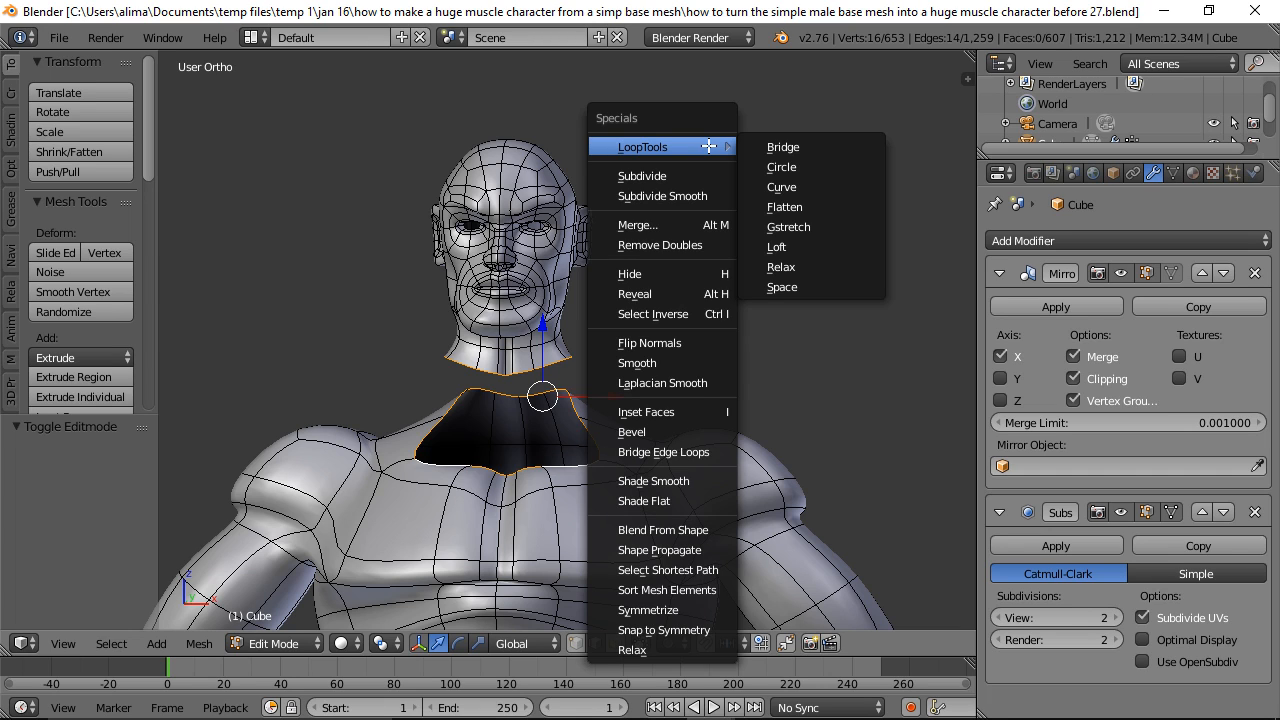
{"action": "left_click", "coordinate": [812, 148]}
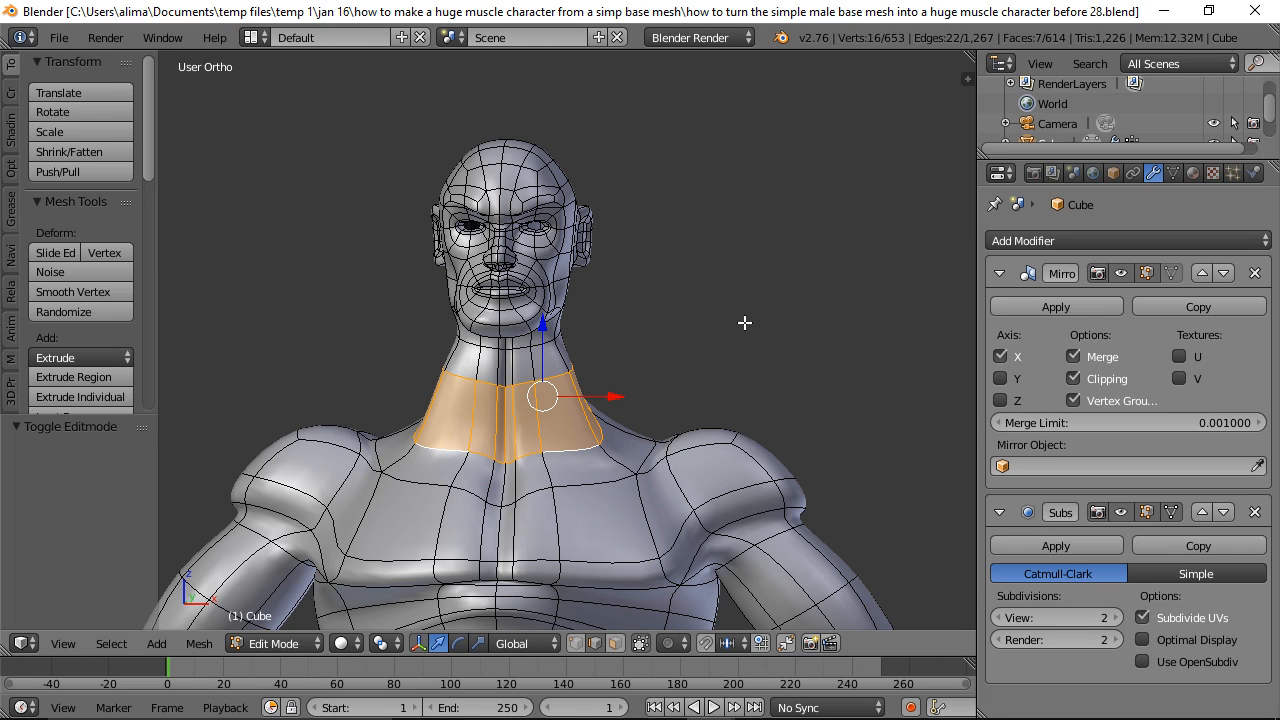
Step: In front wireframe view, clear the selection and lasso-select all vertices of the head and upper neck
{"action": "left_click", "coordinate": [11, 256]}
{"action": "left_click", "coordinate": [62, 179]}
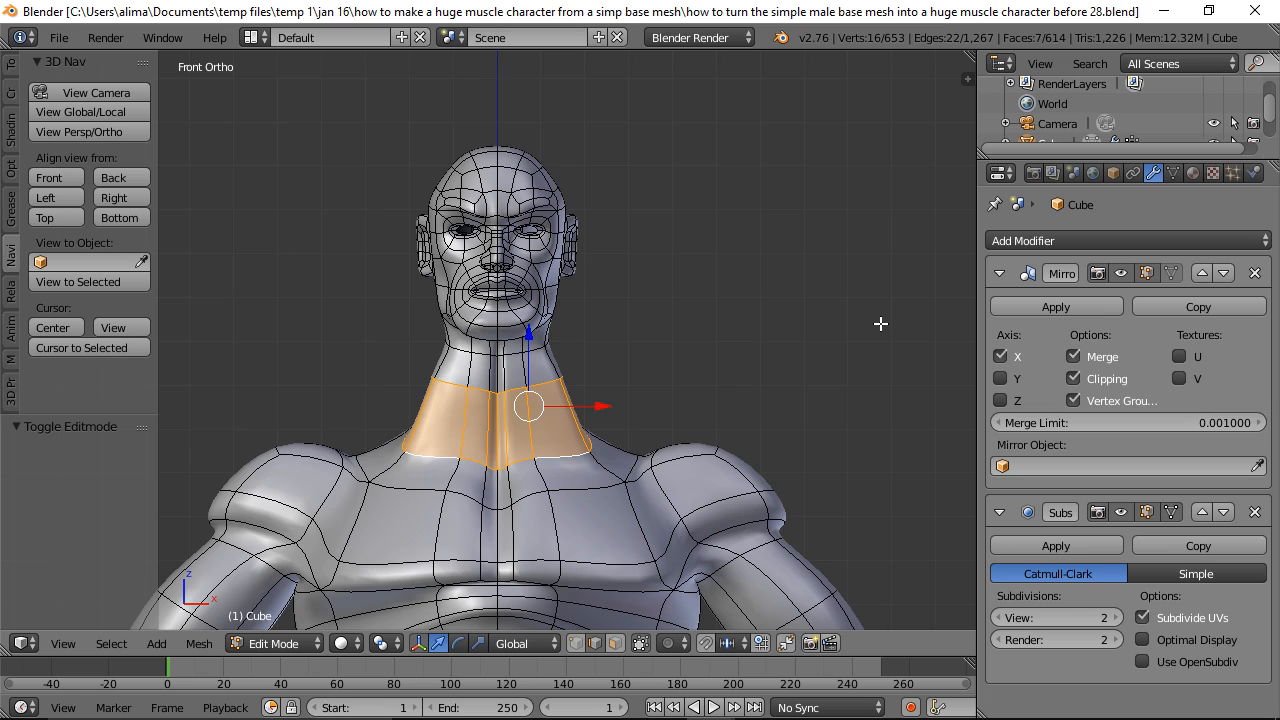
{"action": "key", "text": "a"}
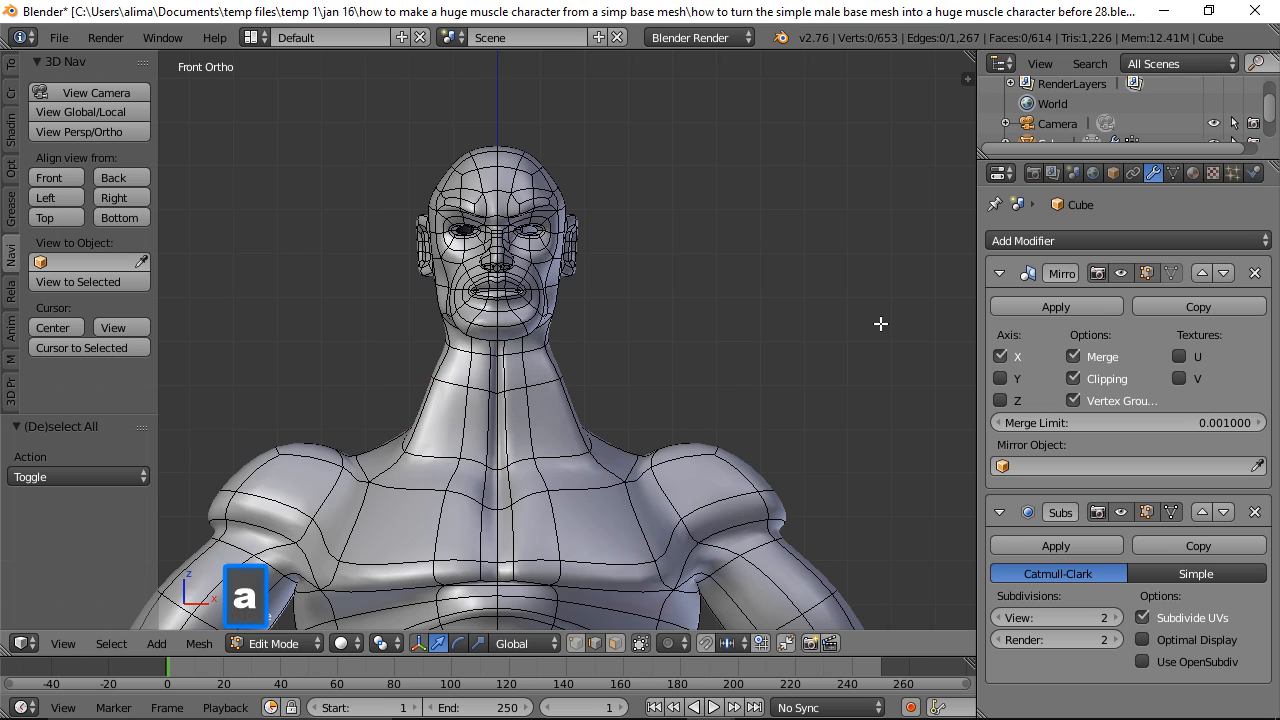
{"action": "left_click", "coordinate": [572, 645]}
{"action": "key", "text": "z"}
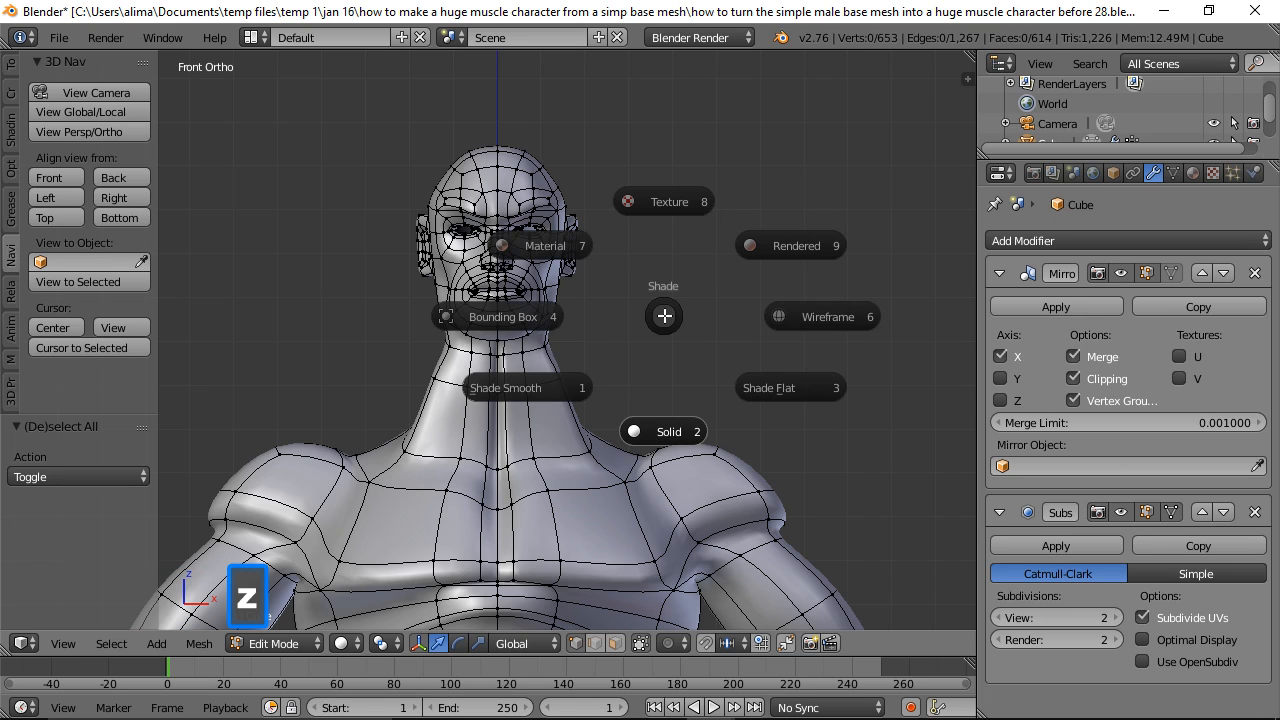
{"action": "left_click", "coordinate": [828, 318]}
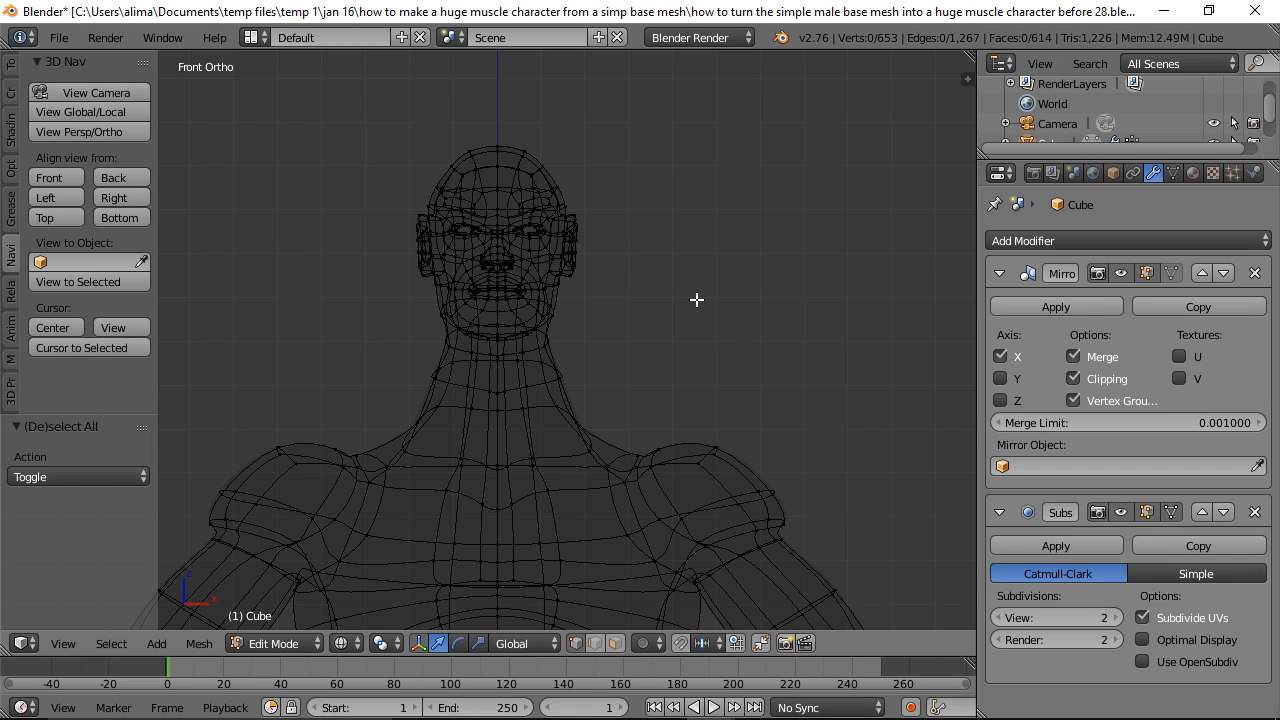
{"action": "key", "text": "ctrl"}
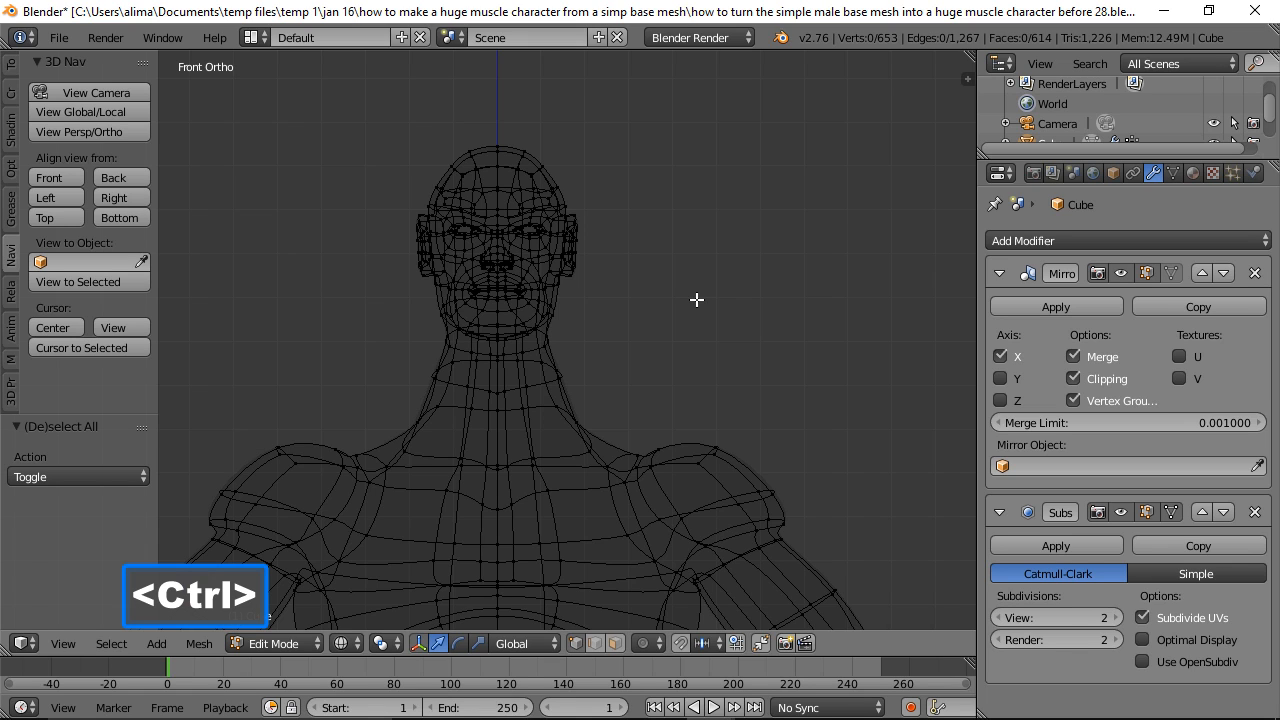
{"action": "mouse_move", "coordinate": [697, 299]}
{"action": "left_mouse_down", "text": "ctrl"}
{"action": "mouse_move", "coordinate": [560, 396]}
{"action": "mouse_move", "coordinate": [417, 380]}
{"action": "mouse_move", "coordinate": [318, 124]}
{"action": "left_mouse_up", "text": "ctrl"}
{"action": "mouse_move", "coordinate": [318, 124]}
{"action": "right_mouse_down", "text": "ctrl"}
{"action": "mouse_move", "coordinate": [580, 102]}
{"action": "mouse_move", "coordinate": [640, 120]}
{"action": "right_mouse_up", "text": "ctrl"}
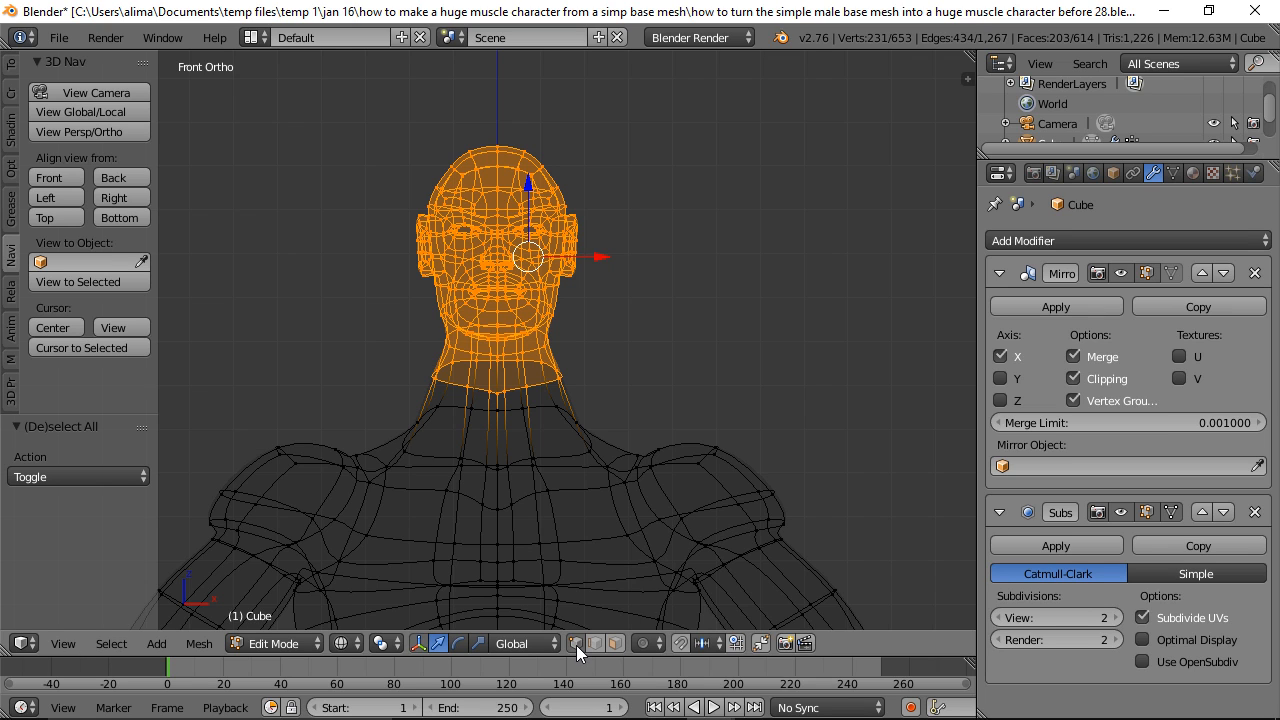
Step: In face selection mode with solid shading, lower the selected head along Z to shorten the neck, deselect everything and save the file
{"action": "left_click", "coordinate": [616, 643]}
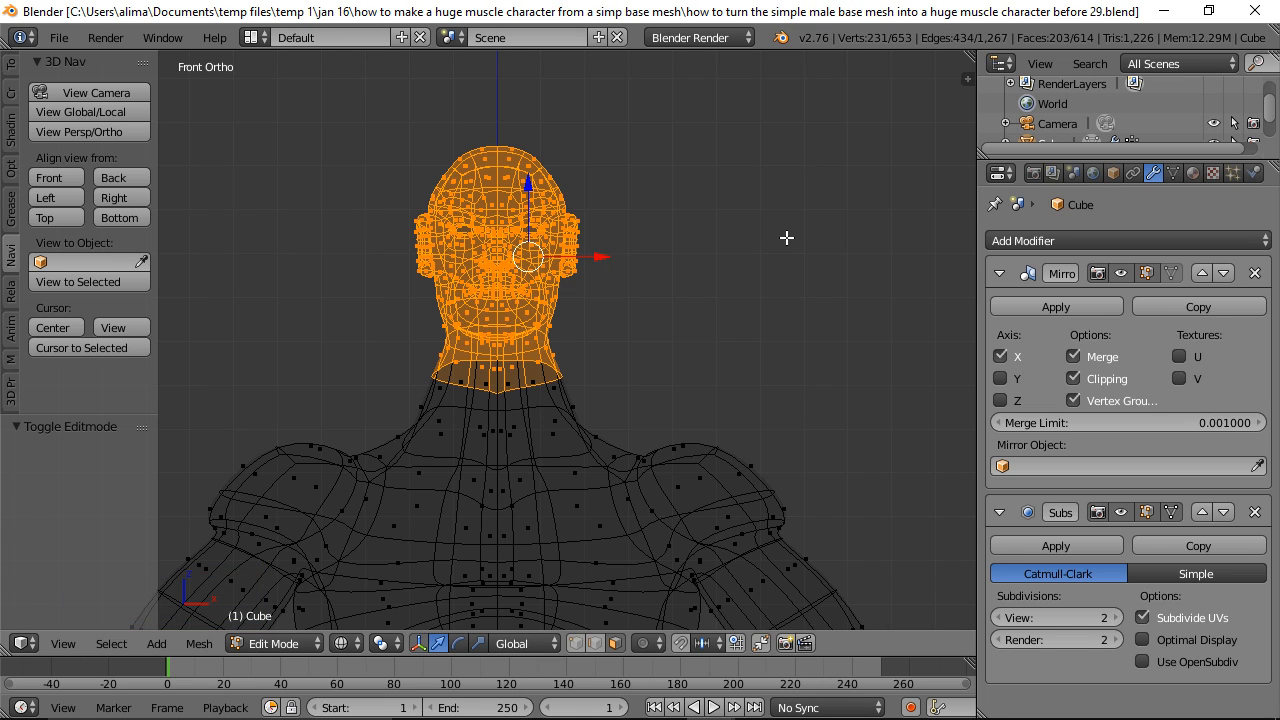
{"action": "key", "text": "z"}
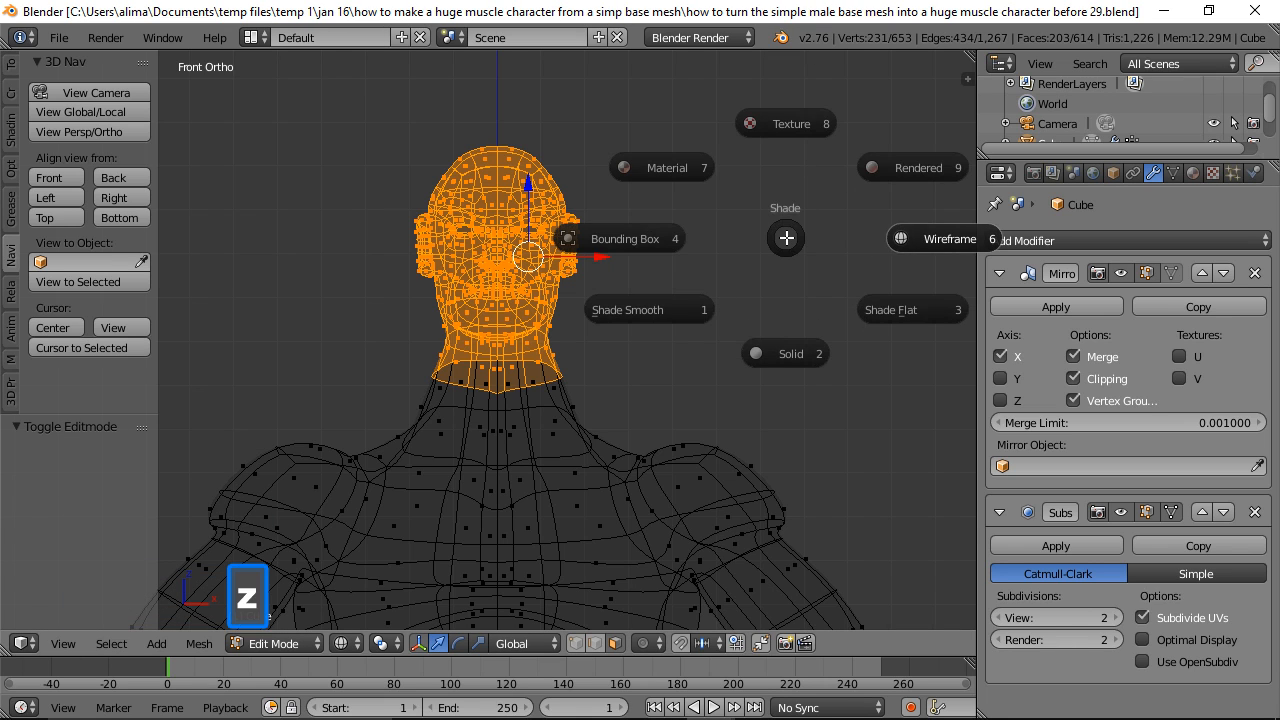
{"action": "left_click", "coordinate": [790, 354]}
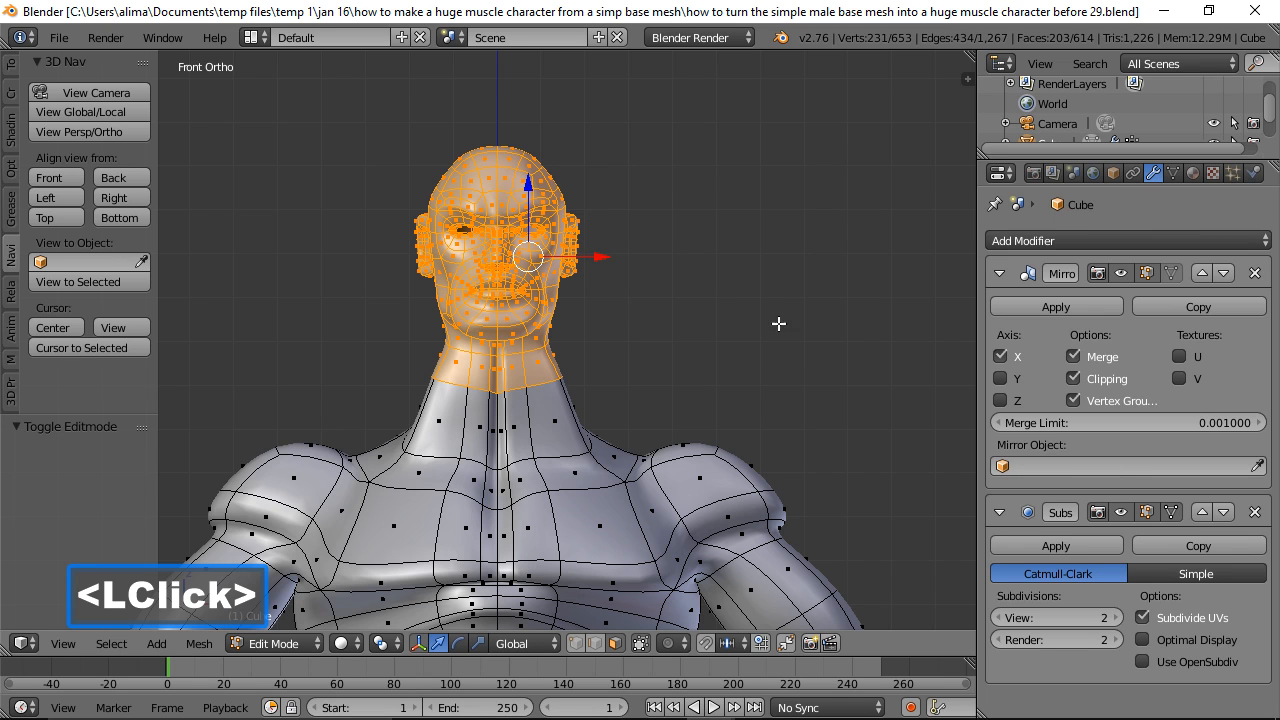
{"action": "left_click_drag", "start_coordinate": [527, 184], "coordinate": [527, 241]}
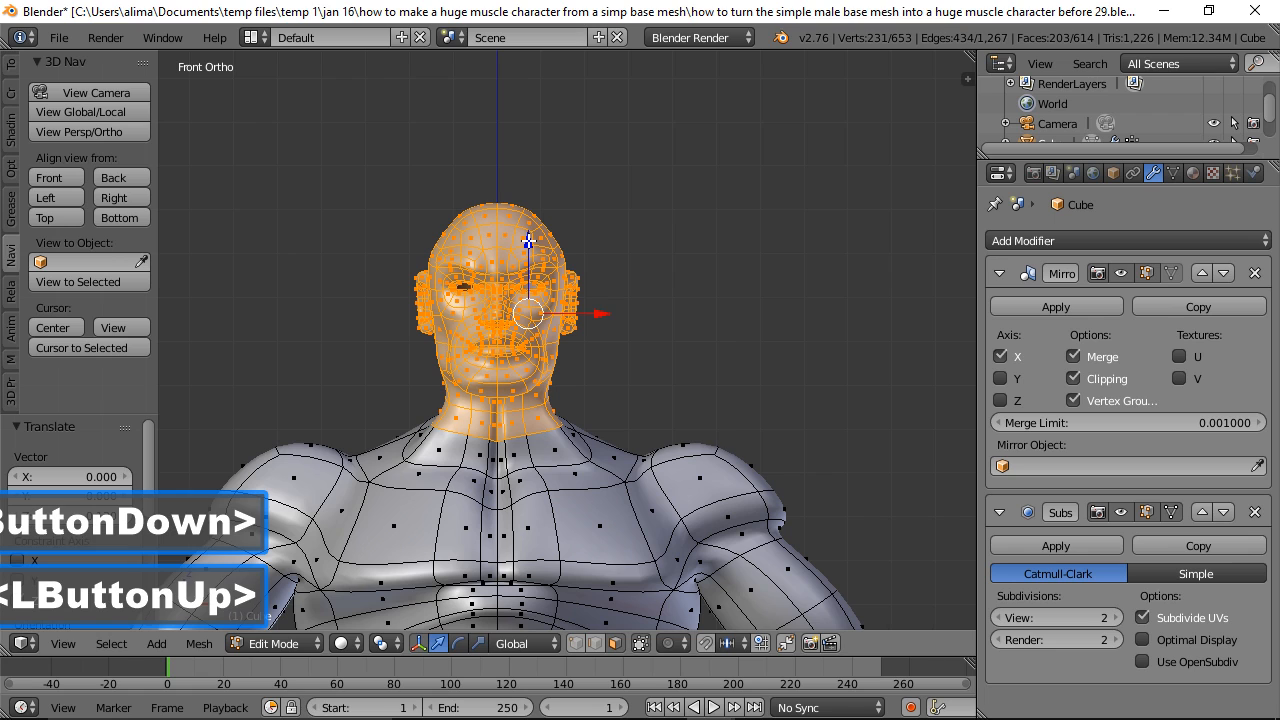
{"action": "key", "text": "a"}
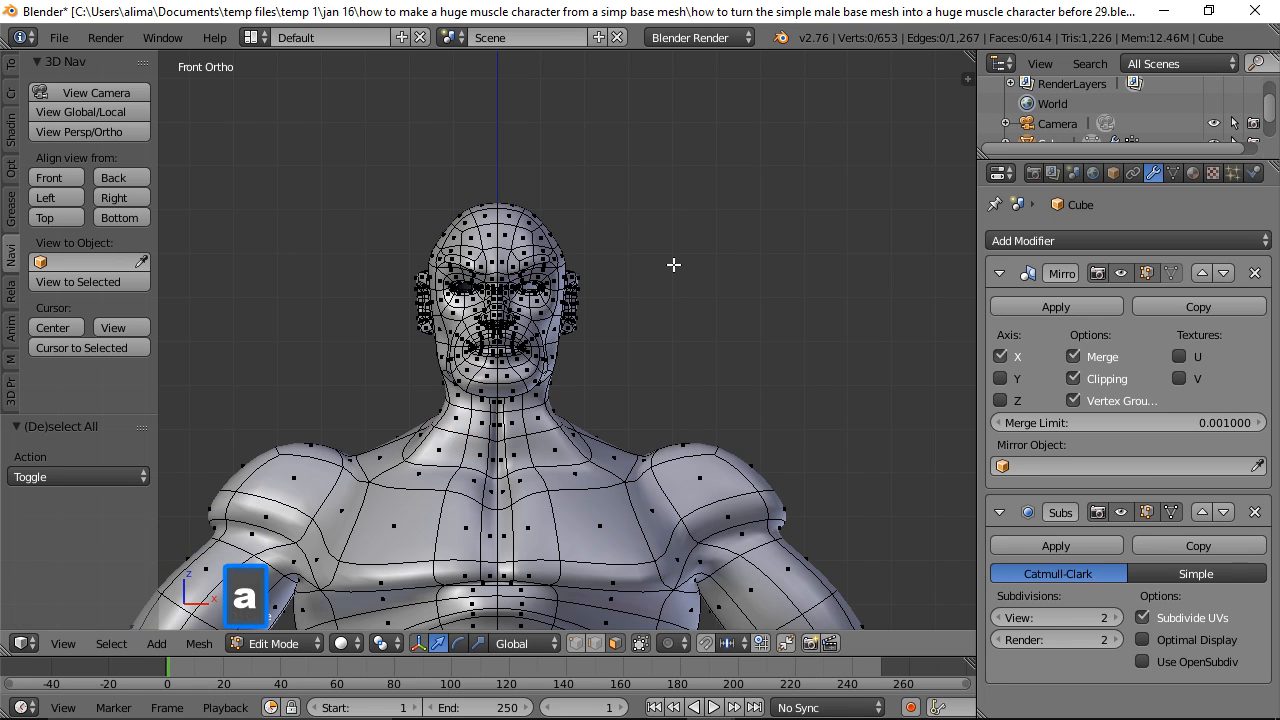
{"action": "left_click", "coordinate": [814, 180]}
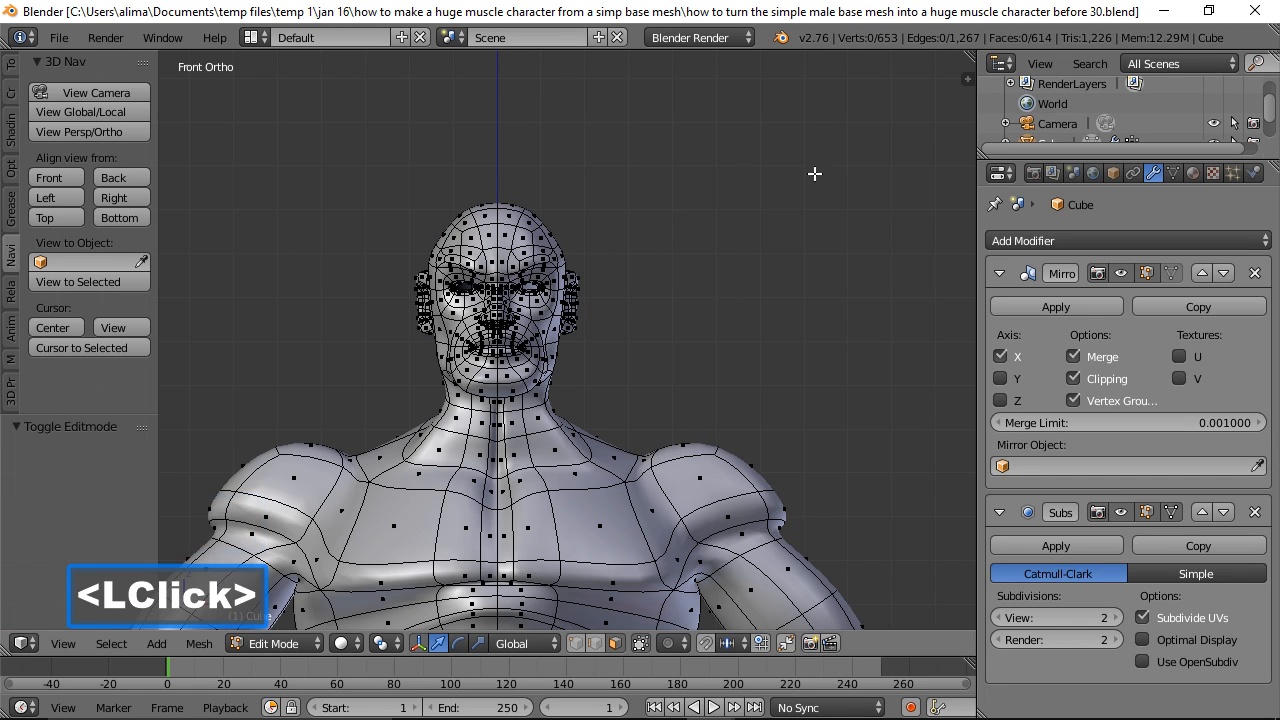
Step: Examine the smoothed neck join in Object Mode, return to Edit Mode and inspect the whole figure from the front
{"action": "left_click", "coordinate": [308, 643]}
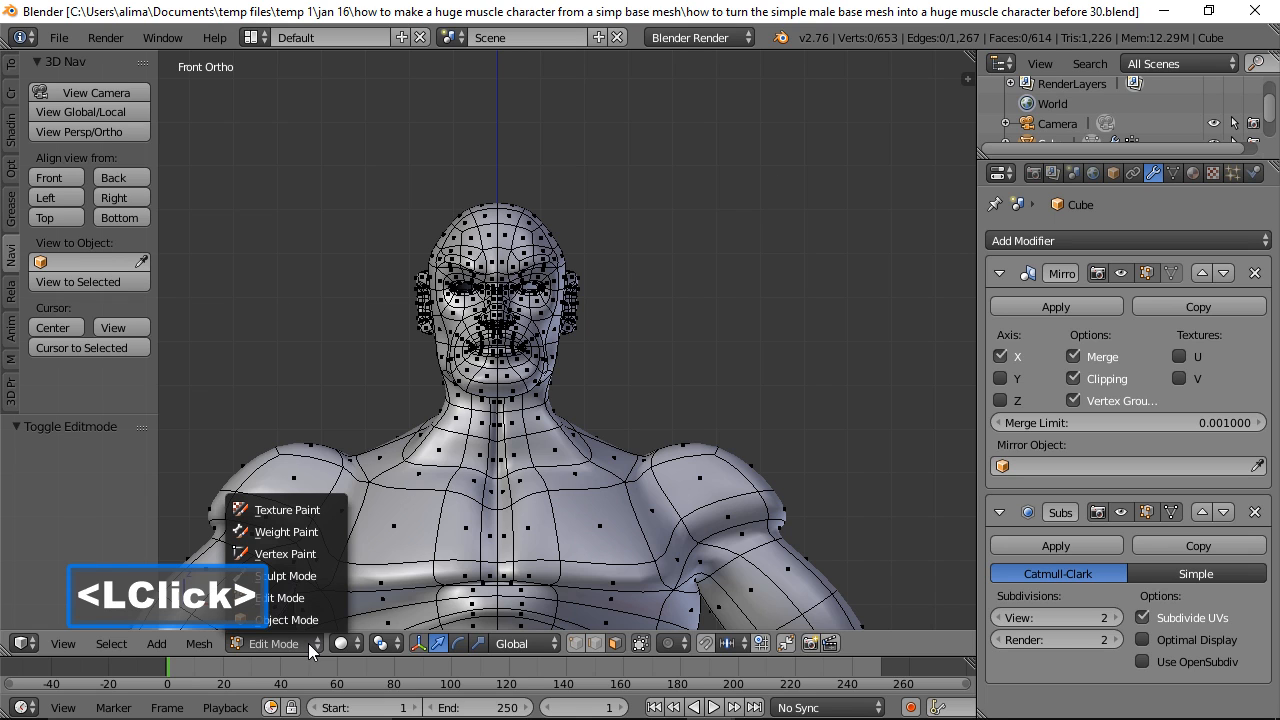
{"action": "left_click", "coordinate": [310, 620]}
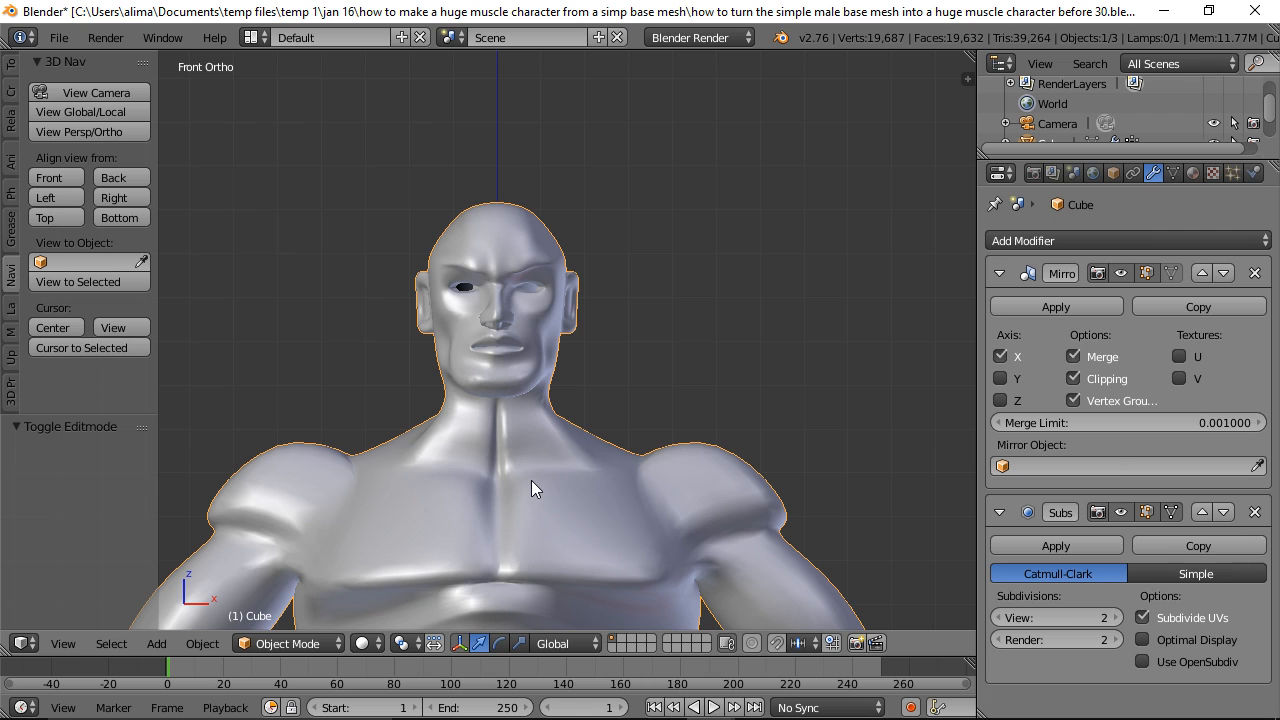
{"action": "left_click", "coordinate": [329, 643]}
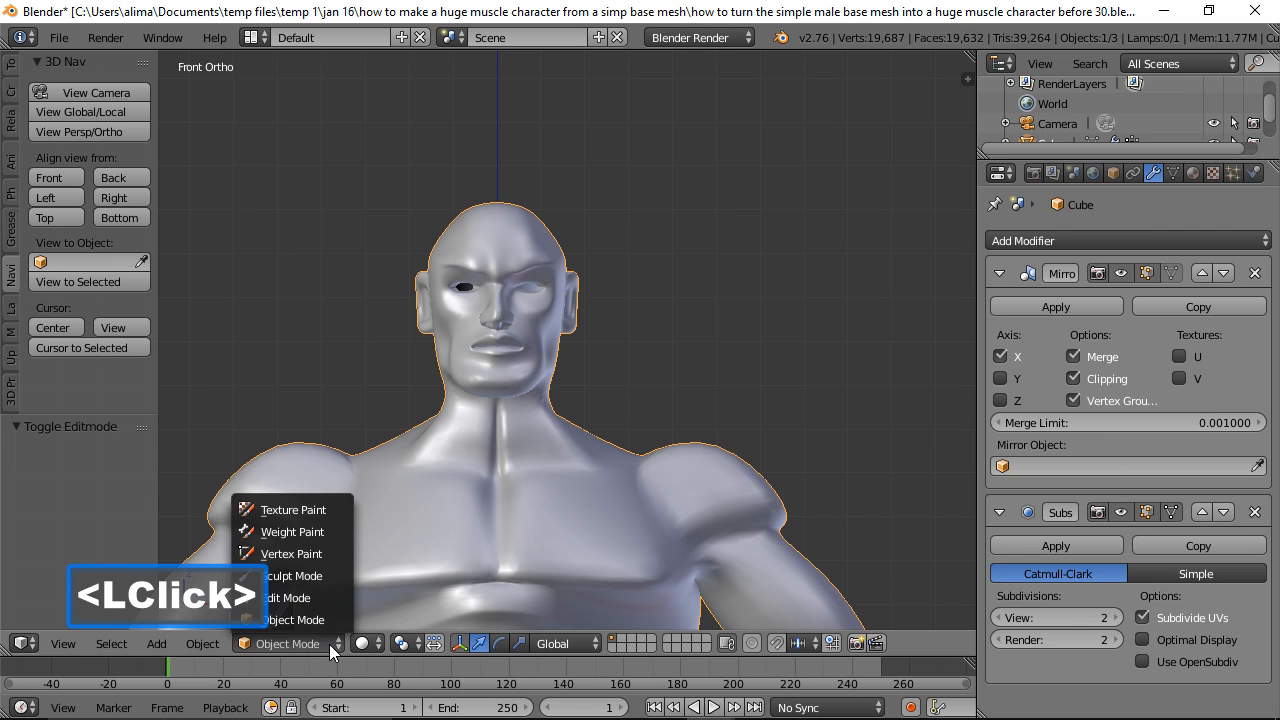
{"action": "left_click", "coordinate": [325, 600]}
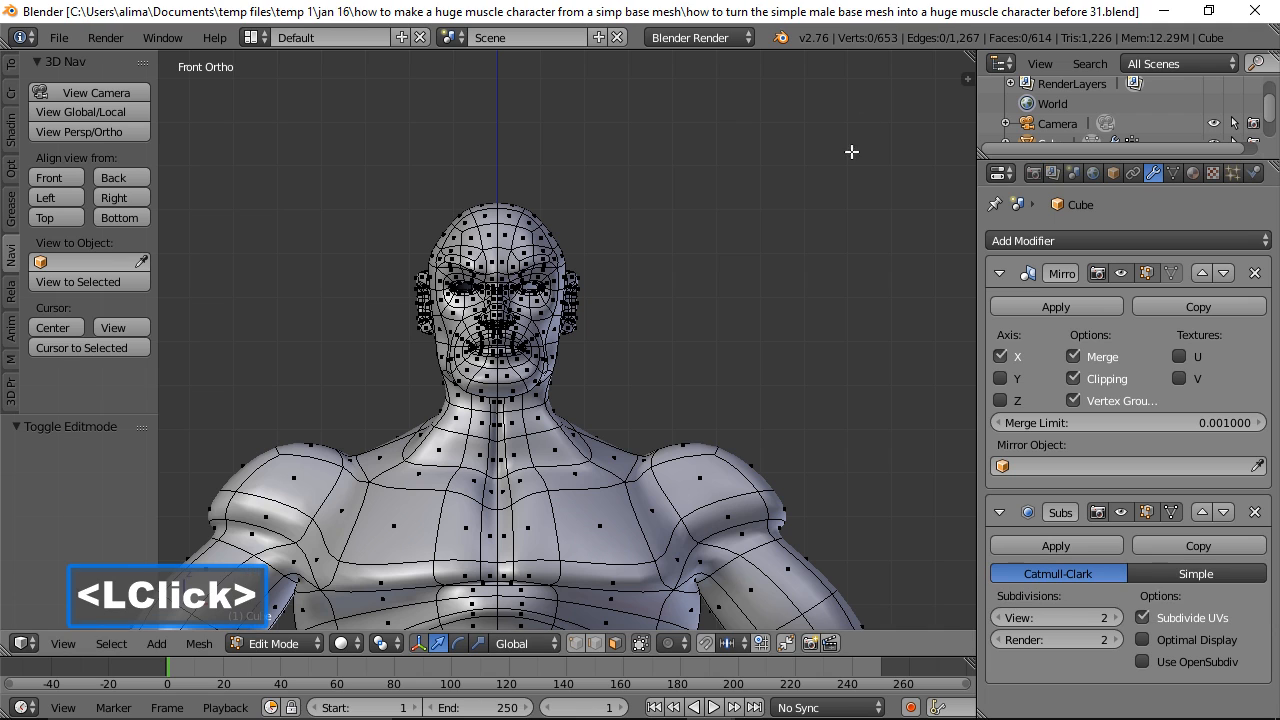
{"action": "scroll", "coordinate": [817, 224], "scroll_direction": "down", "scroll_amount": 3}
{"action": "scroll", "coordinate": [817, 224], "scroll_direction": "down", "scroll_amount": 2}
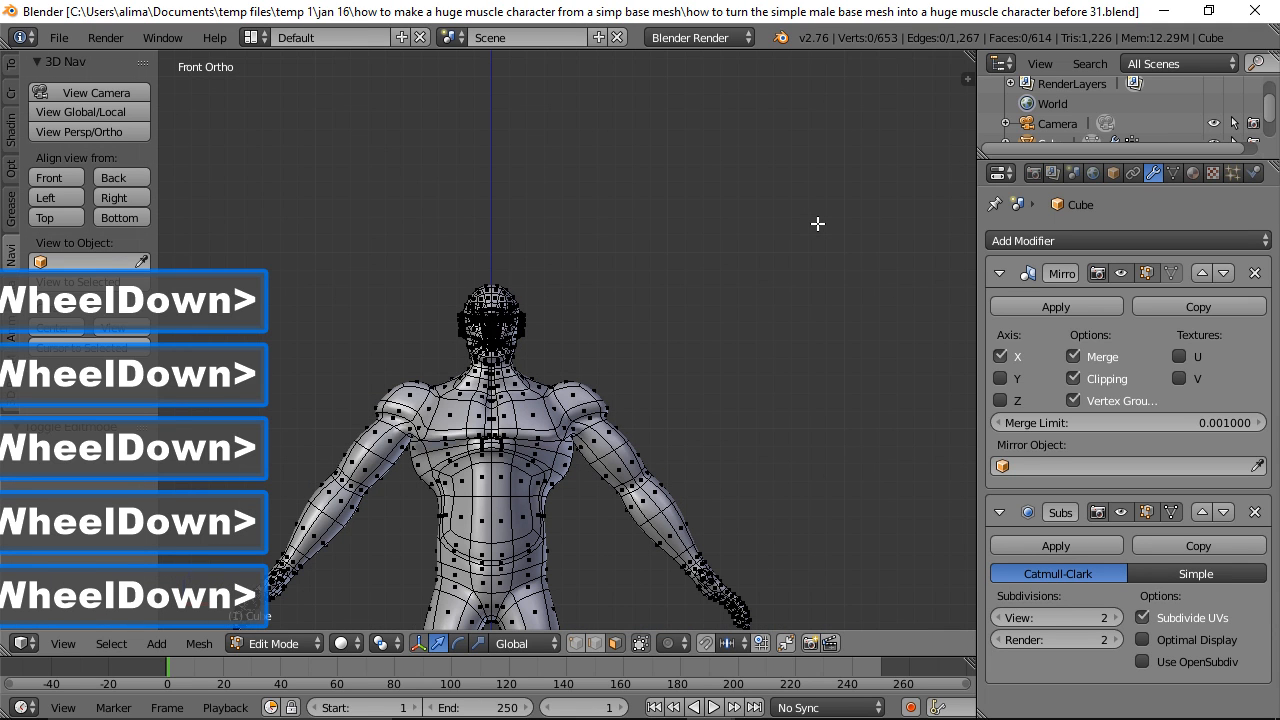
{"action": "middle_click_drag", "start_coordinate": [723, 380], "coordinate": [762, 198], "text": "shift"}
{"action": "scroll", "coordinate": [791, 217], "scroll_direction": "down", "scroll_amount": 2}
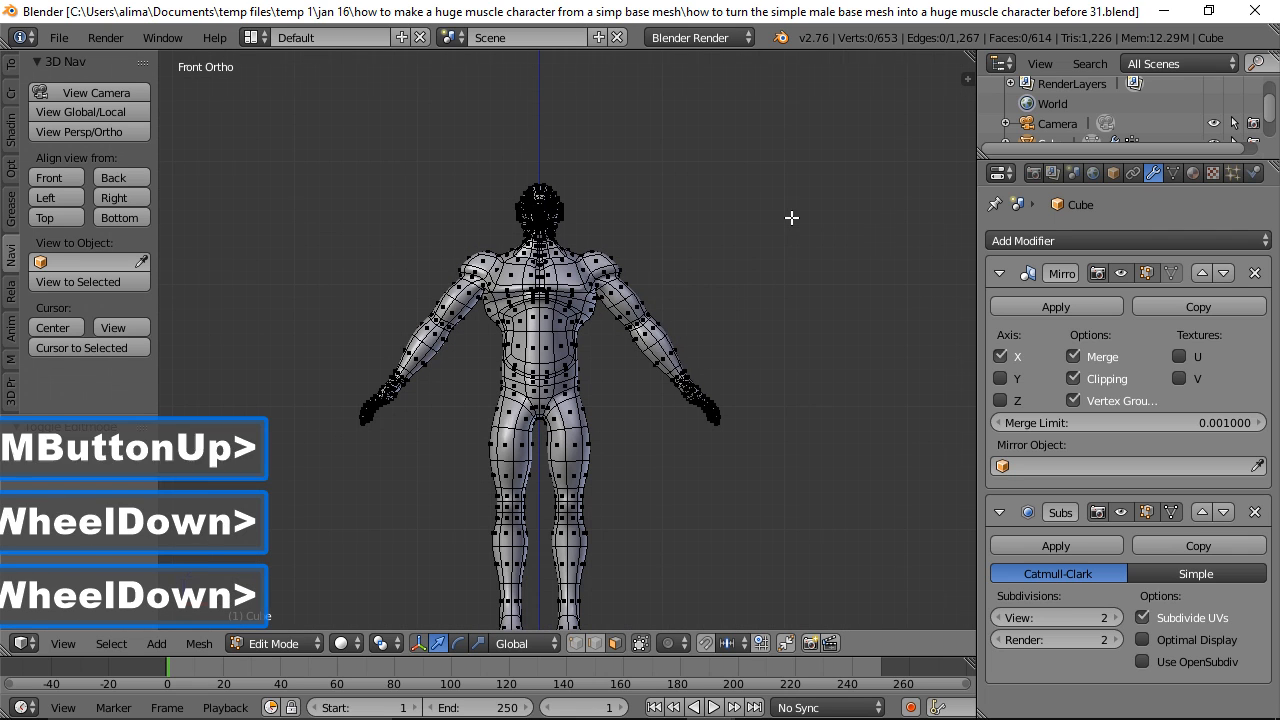
{"action": "middle_click_drag", "start_coordinate": [781, 276], "coordinate": [767, 241], "text": "shift"}
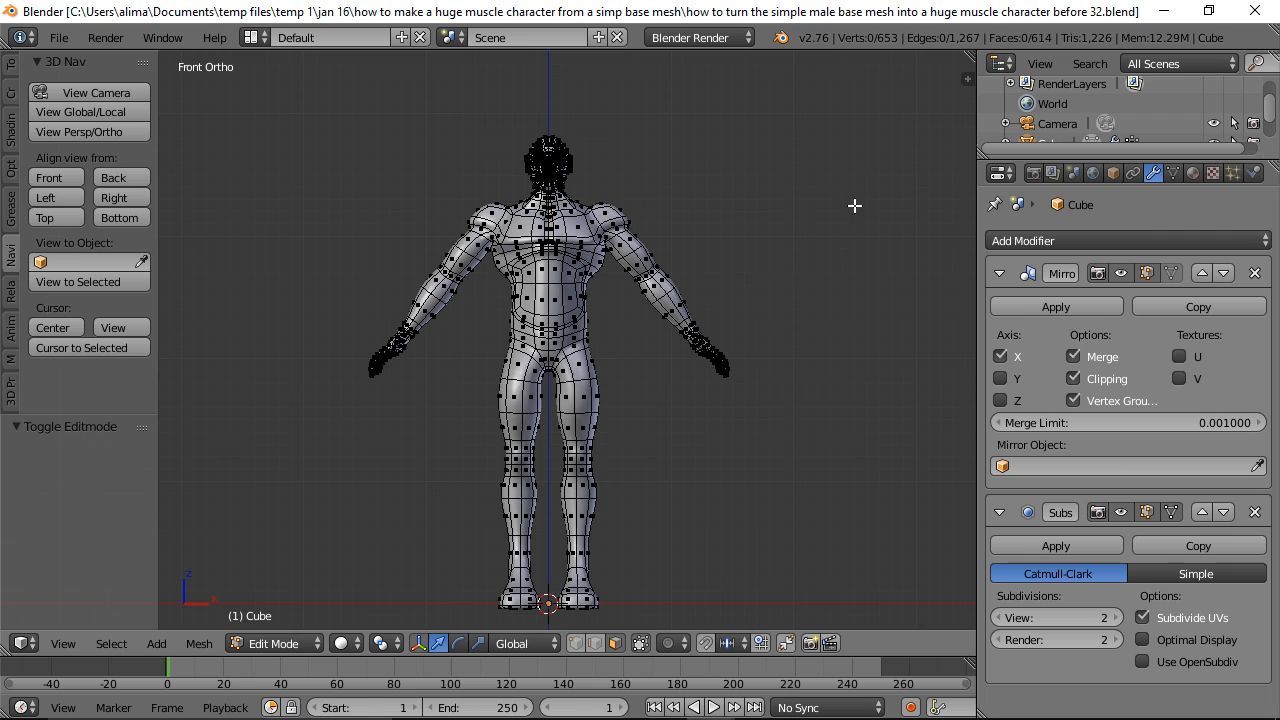
Step: Select the head's faces with Circle Select, covering the front from front view and the back of the skull from a side-rear view
{"action": "left_click", "coordinate": [724, 148]}
{"action": "key", "text": "b"}
{"action": "left_click_drag", "start_coordinate": [286, 91], "coordinate": [779, 407]}
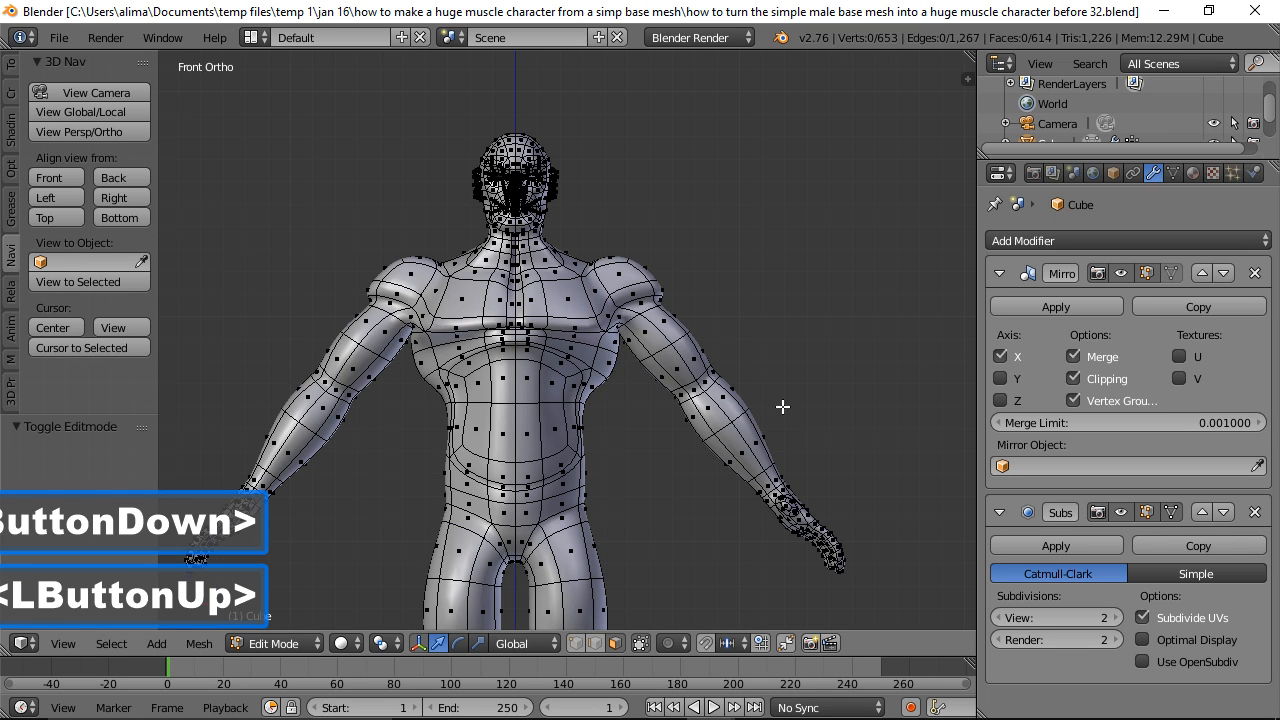
{"action": "middle_click_drag", "start_coordinate": [658, 360], "coordinate": [716, 316], "text": "shift"}
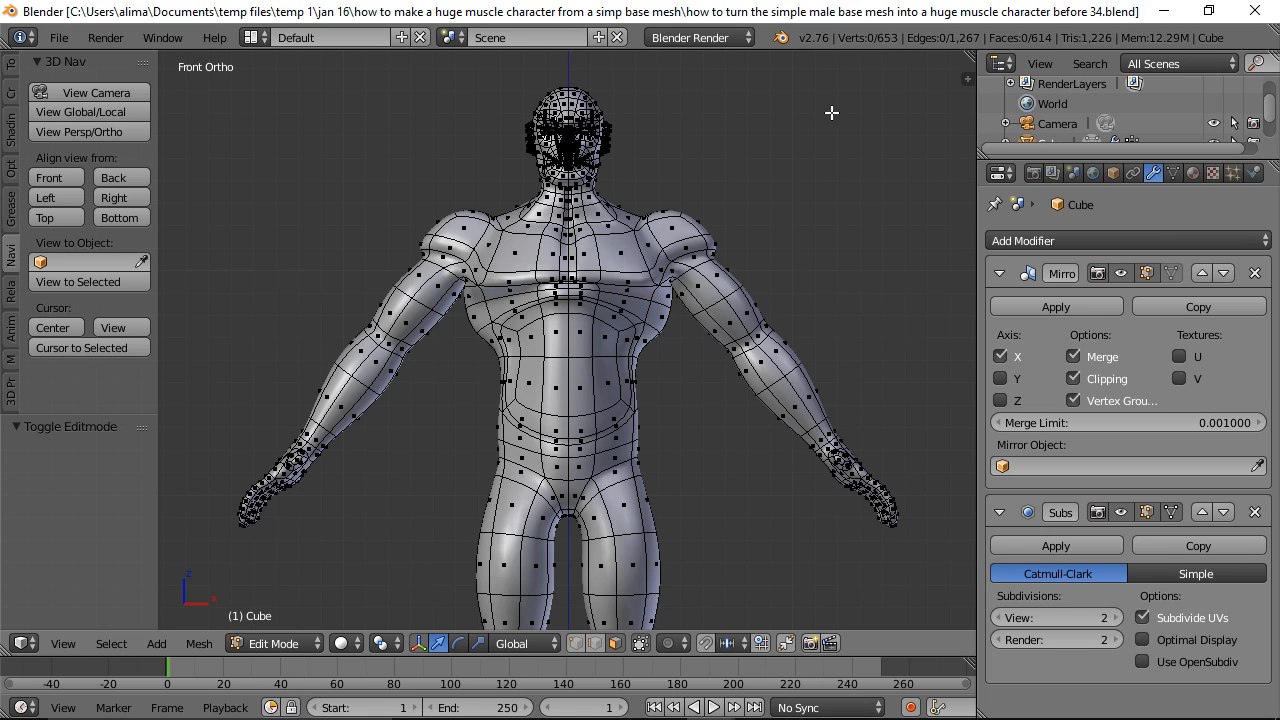
{"action": "key", "text": "c"}
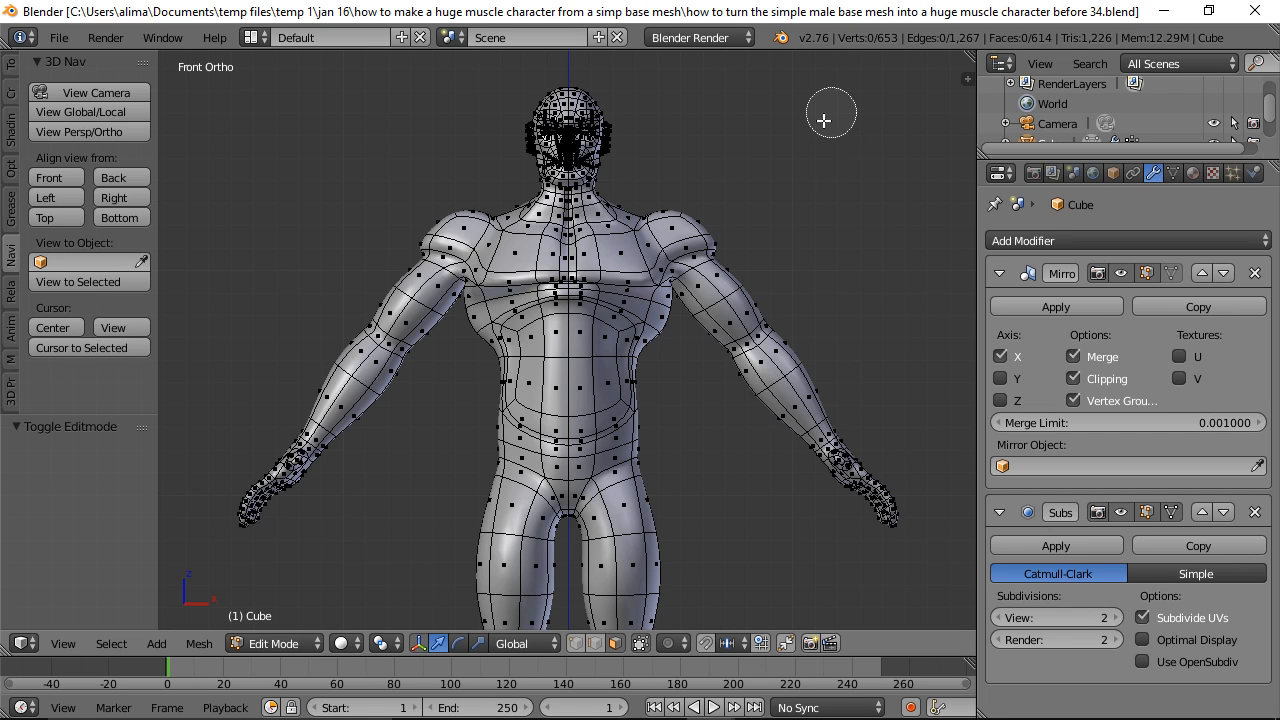
{"action": "mouse_move", "coordinate": [627, 95]}
{"action": "left_mouse_down"}
{"action": "mouse_move", "coordinate": [575, 125]}
{"action": "mouse_move", "coordinate": [585, 140]}
{"action": "mouse_move", "coordinate": [565, 165]}
{"action": "mouse_move", "coordinate": [574, 171]}
{"action": "mouse_move", "coordinate": [556, 95]}
{"action": "mouse_move", "coordinate": [535, 125]}
{"action": "mouse_move", "coordinate": [605, 128]}
{"action": "mouse_move", "coordinate": [562, 124]}
{"action": "mouse_move", "coordinate": [556, 100]}
{"action": "mouse_move", "coordinate": [518, 132]}
{"action": "mouse_move", "coordinate": [621, 130]}
{"action": "left_mouse_up"}
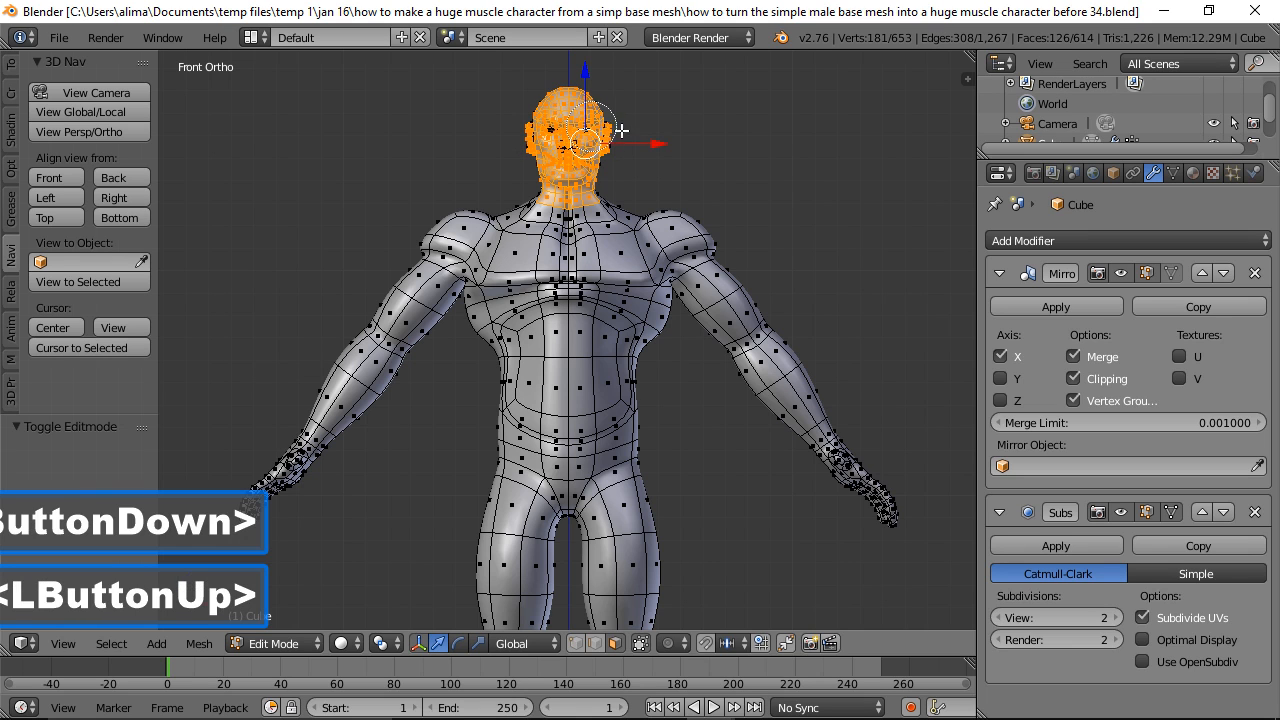
{"action": "right_click", "coordinate": [700, 129]}
{"action": "middle_click_drag", "start_coordinate": [797, 175], "coordinate": [520, 189]}
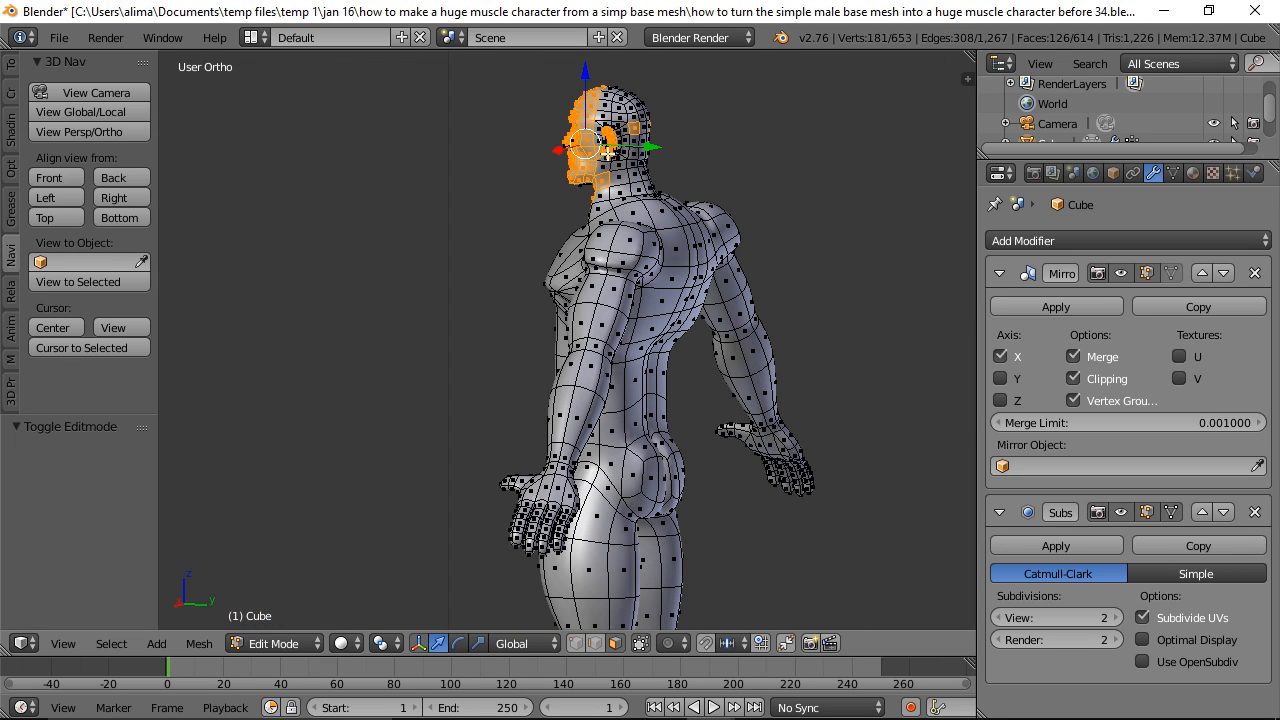
{"action": "key", "text": "c"}
{"action": "mouse_move", "coordinate": [634, 130]}
{"action": "left_mouse_down"}
{"action": "mouse_move", "coordinate": [612, 158]}
{"action": "mouse_move", "coordinate": [636, 96]}
{"action": "mouse_move", "coordinate": [632, 144]}
{"action": "left_mouse_up"}
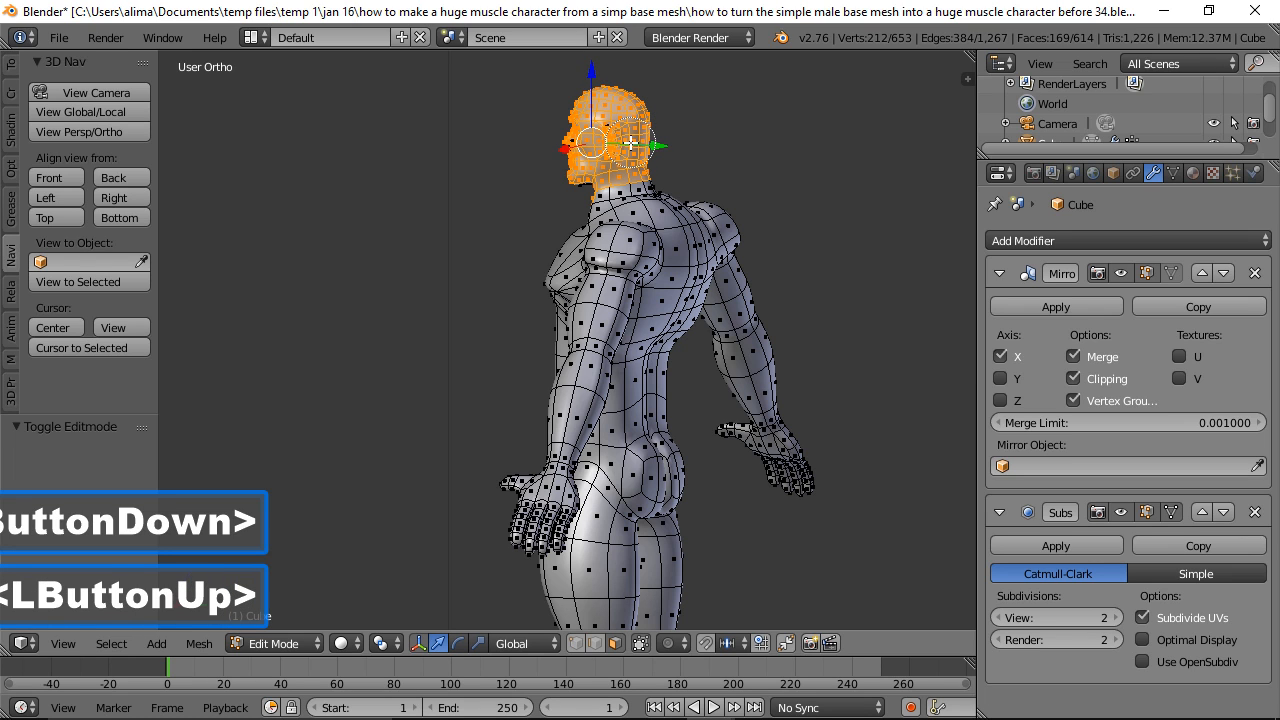
{"action": "right_click", "coordinate": [632, 144]}
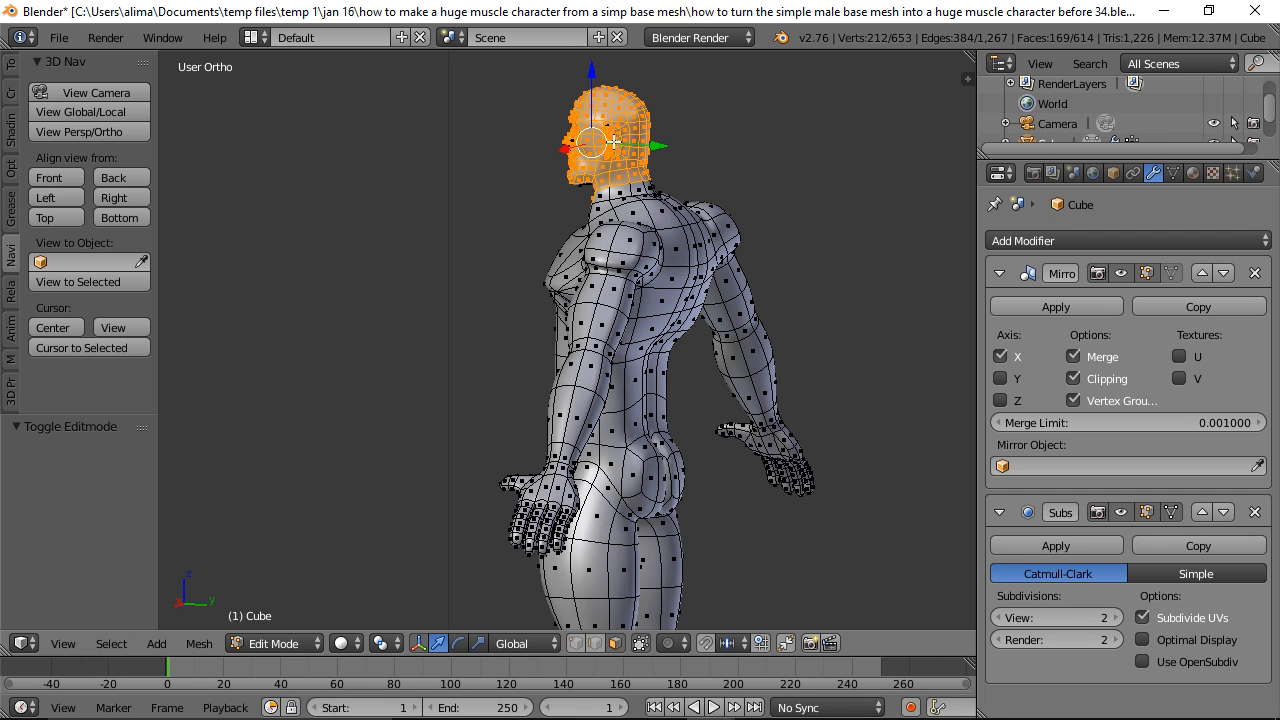
Step: Zoom in on the face and add the missed faces around the eyes, nose and lips to the head selection
{"action": "middle_click_drag", "start_coordinate": [437, 254], "coordinate": [735, 252]}
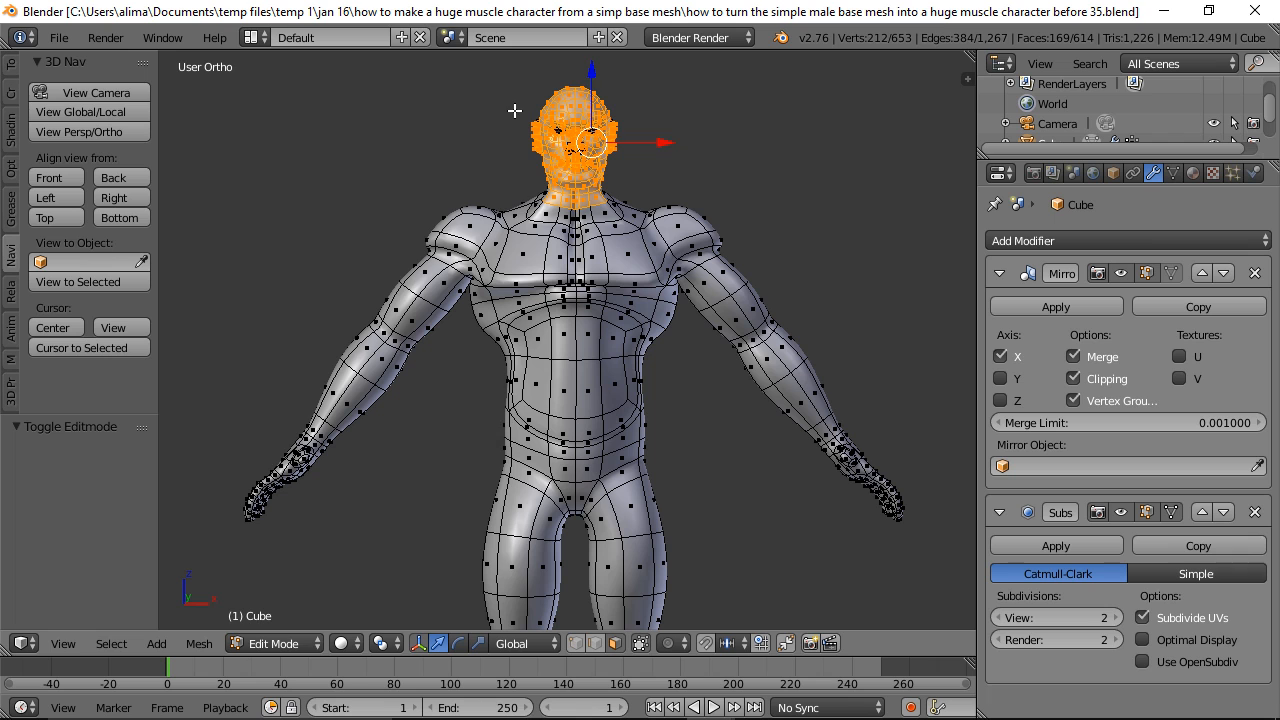
{"action": "key", "text": "b"}
{"action": "left_click_drag", "start_coordinate": [624, 192], "coordinate": [626, 194]}
{"action": "key", "text": "KP_Decimal"}
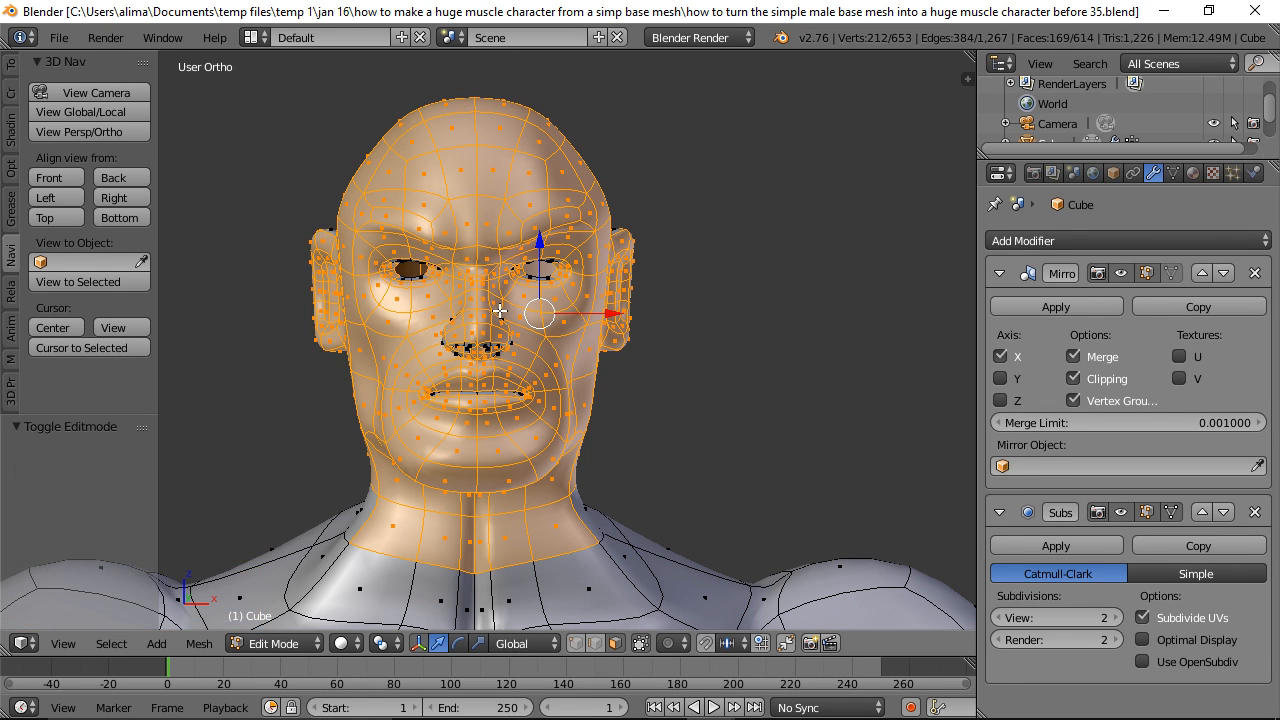
{"action": "key", "text": "c"}
{"action": "mouse_move", "coordinate": [412, 262]}
{"action": "left_mouse_down"}
{"action": "mouse_move", "coordinate": [511, 373]}
{"action": "mouse_move", "coordinate": [500, 387]}
{"action": "left_mouse_up"}
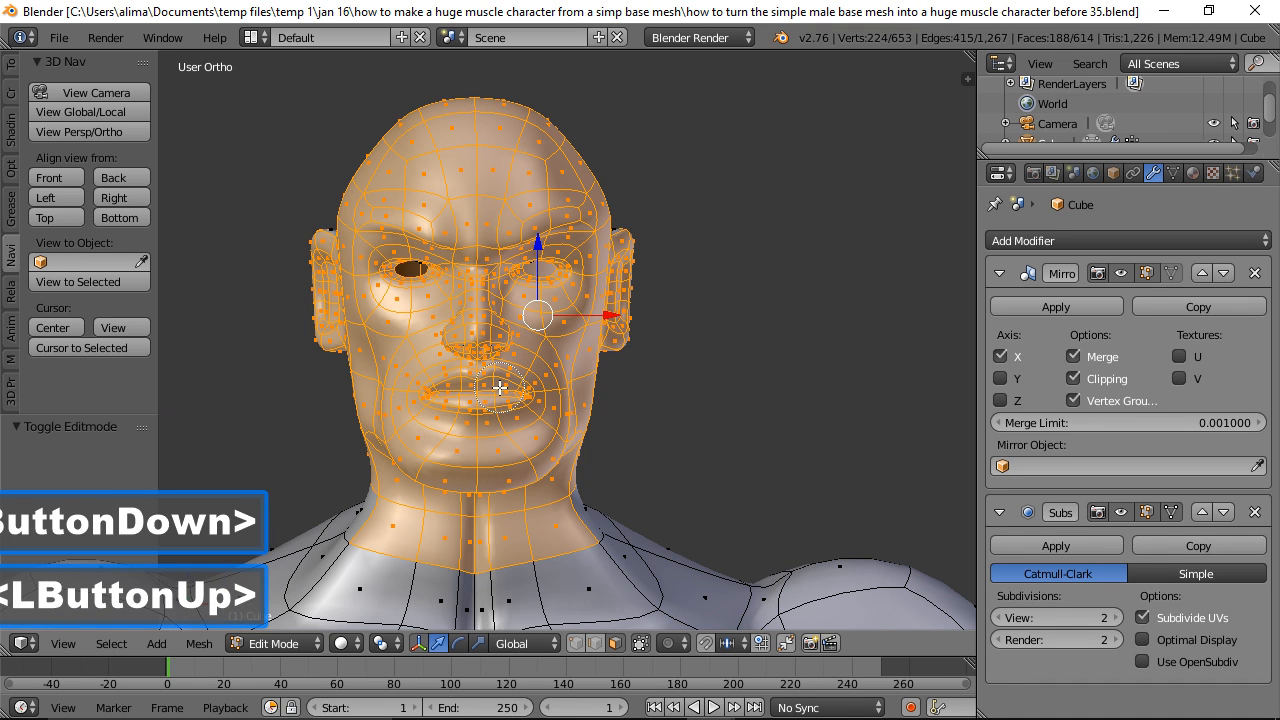
{"action": "right_click", "coordinate": [500, 387]}
Step: From below, add the missed faces under the chin and around the nostrils to the head selection
{"action": "middle_click_drag", "start_coordinate": [500, 387], "coordinate": [531, 364]}
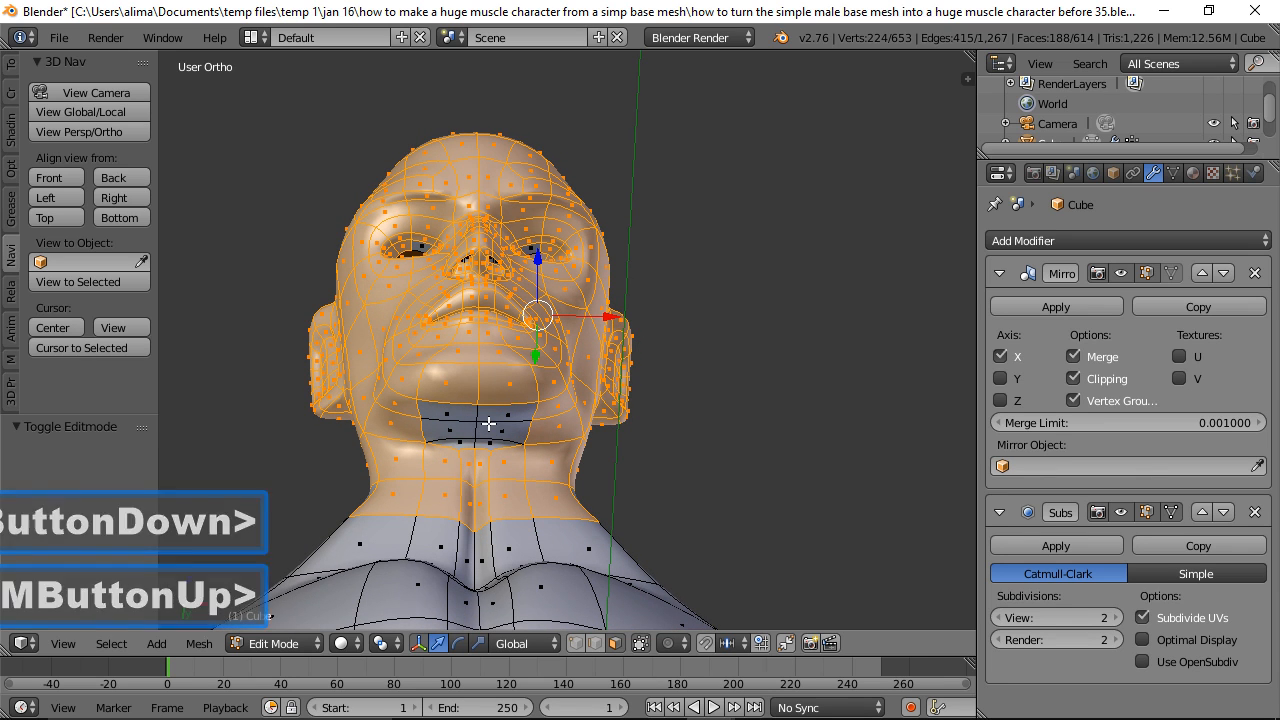
{"action": "key", "text": "c"}
{"action": "left_click_drag", "start_coordinate": [491, 423], "coordinate": [430, 416]}
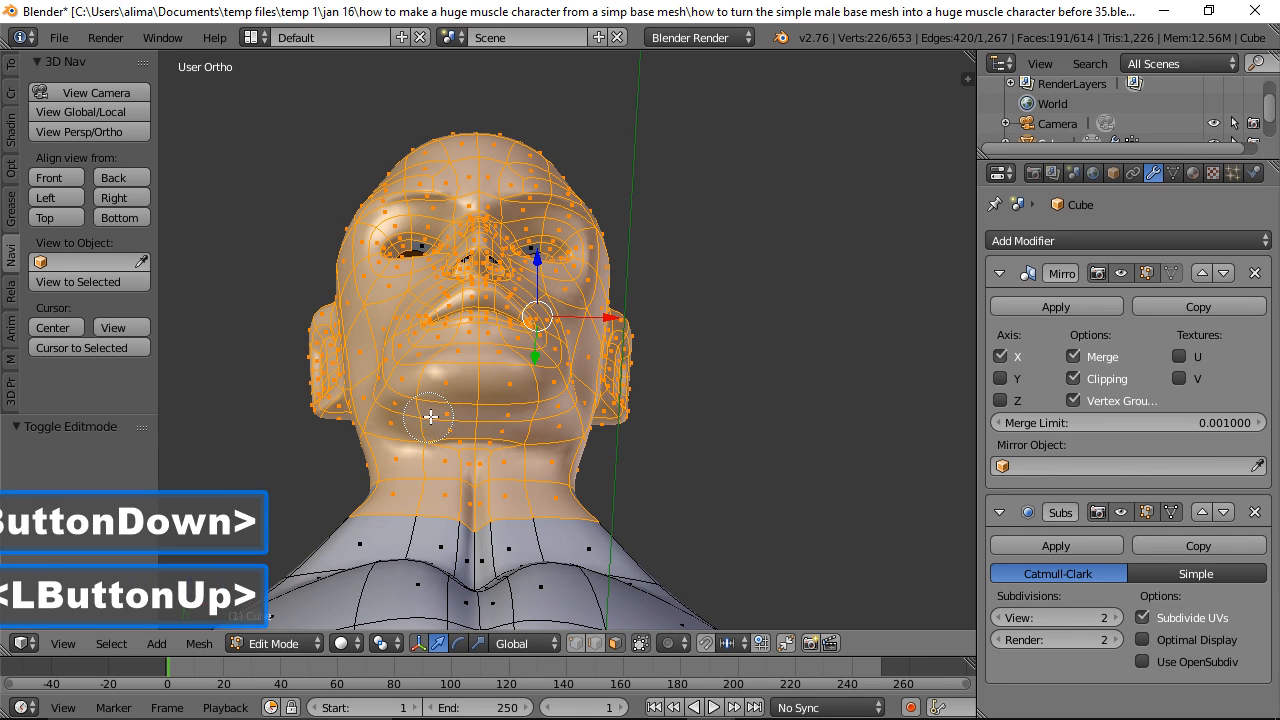
{"action": "left_click", "coordinate": [490, 262]}
{"action": "mouse_move", "coordinate": [510, 280]}
{"action": "left_mouse_down"}
{"action": "mouse_move", "coordinate": [409, 249]}
{"action": "mouse_move", "coordinate": [463, 276]}
{"action": "left_mouse_up"}
{"action": "right_click", "coordinate": [484, 289]}
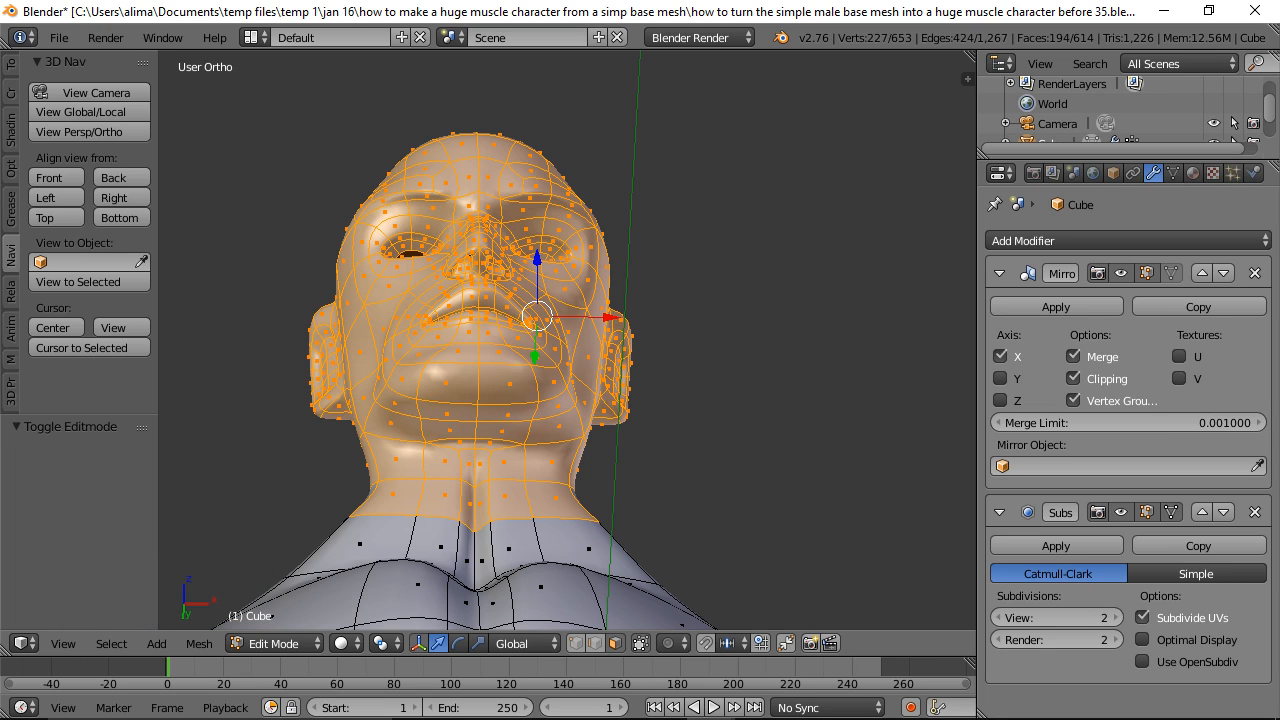
Step: Create a vertex group on the mesh and assign the selected head faces to it
{"action": "left_click", "coordinate": [770, 163]}
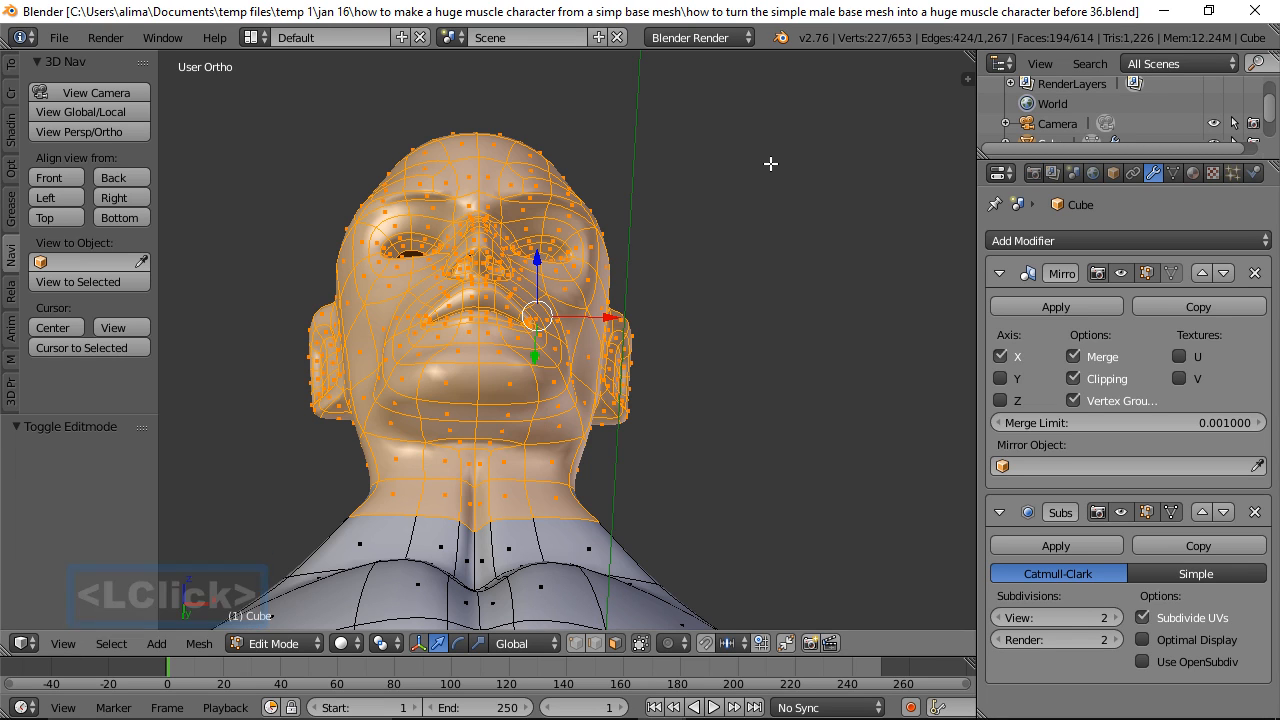
{"action": "left_click", "coordinate": [1174, 175]}
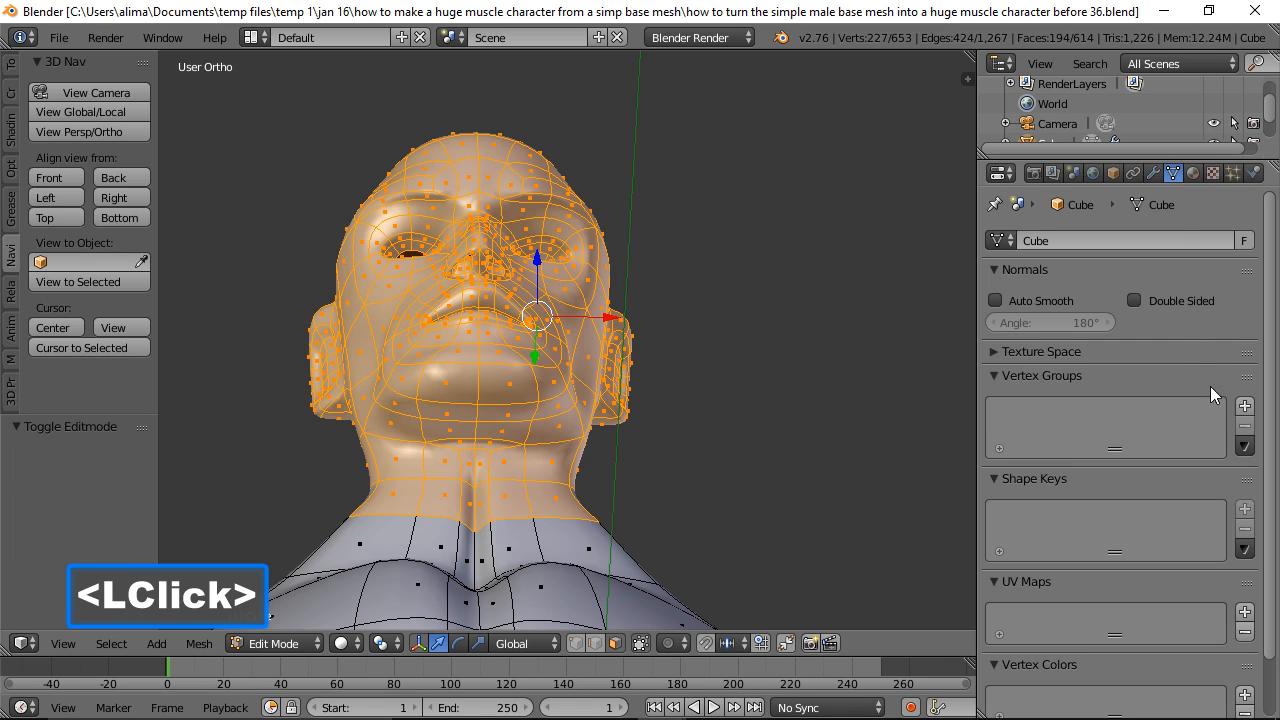
{"action": "left_click", "coordinate": [1245, 406]}
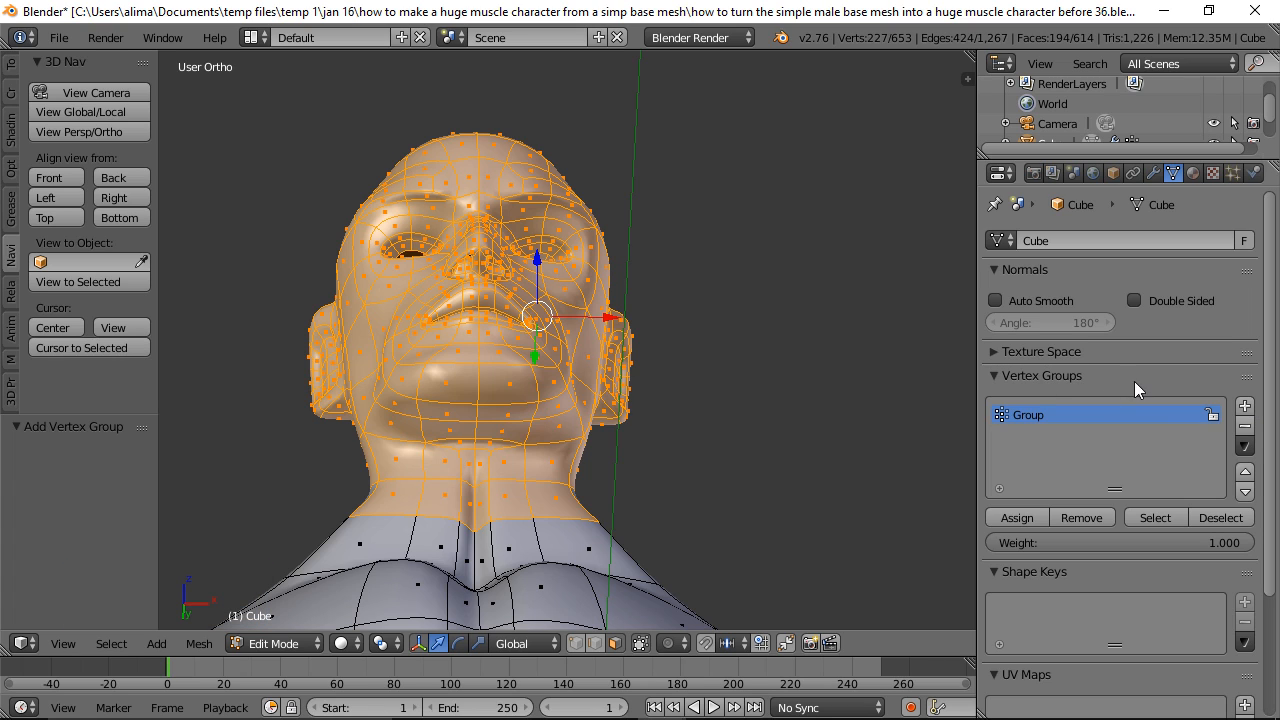
{"action": "left_click", "coordinate": [1018, 519]}
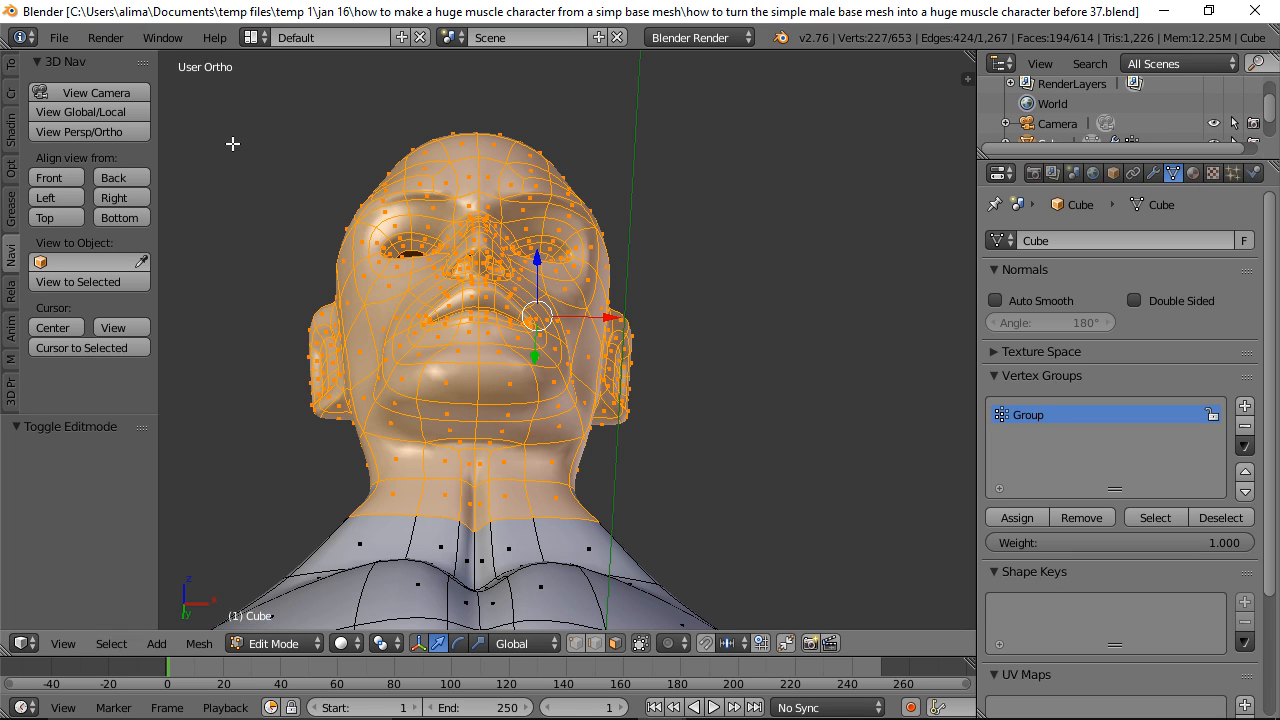
Step: From front view, add the face loop just below each shoulder to the selection and assign it to the vertex group
{"action": "left_click", "coordinate": [69, 181]}
{"action": "scroll", "coordinate": [644, 364], "scroll_direction": "down", "scroll_amount": 3}
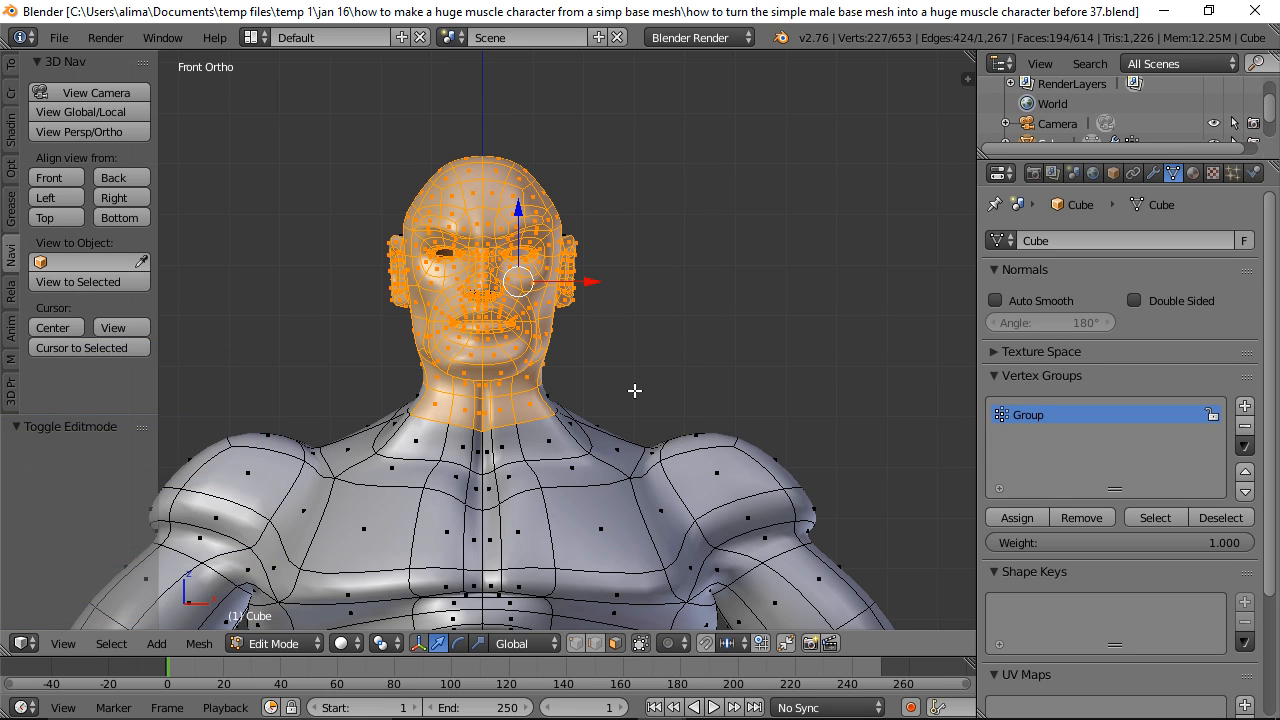
{"action": "middle_click_drag", "start_coordinate": [581, 400], "coordinate": [681, 269], "text": "shift"}
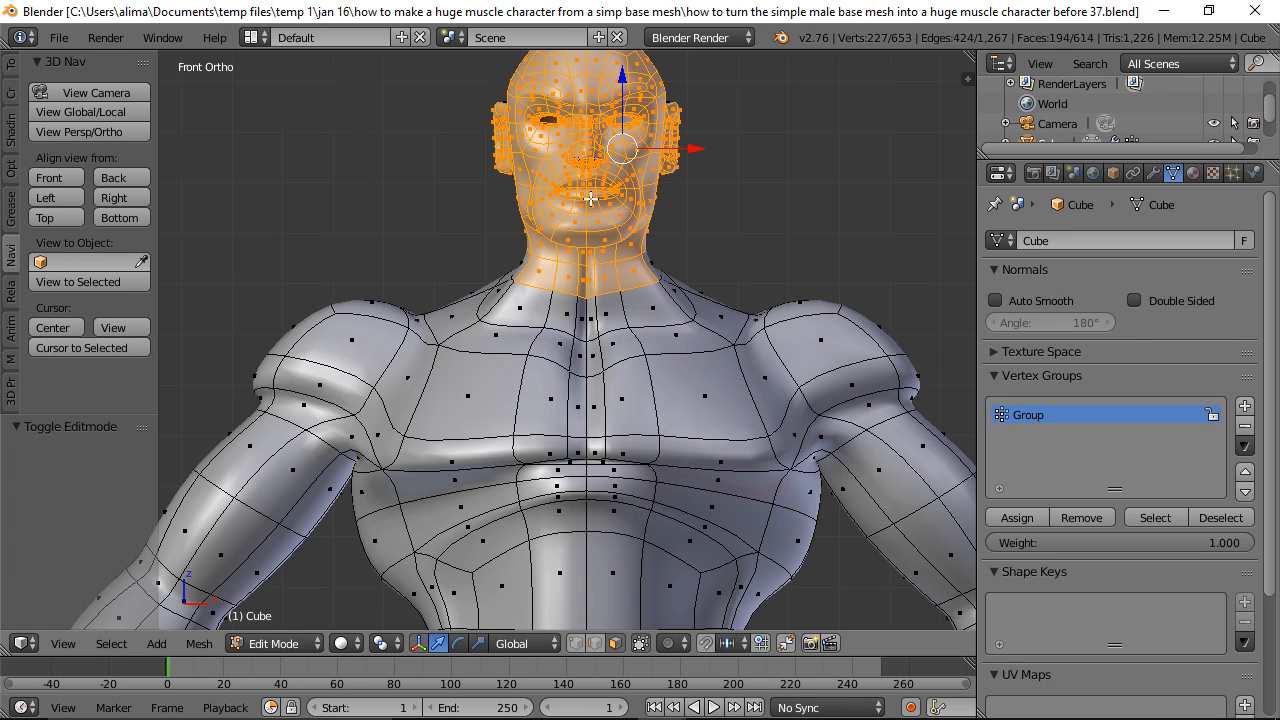
{"action": "key", "text": "alt"}
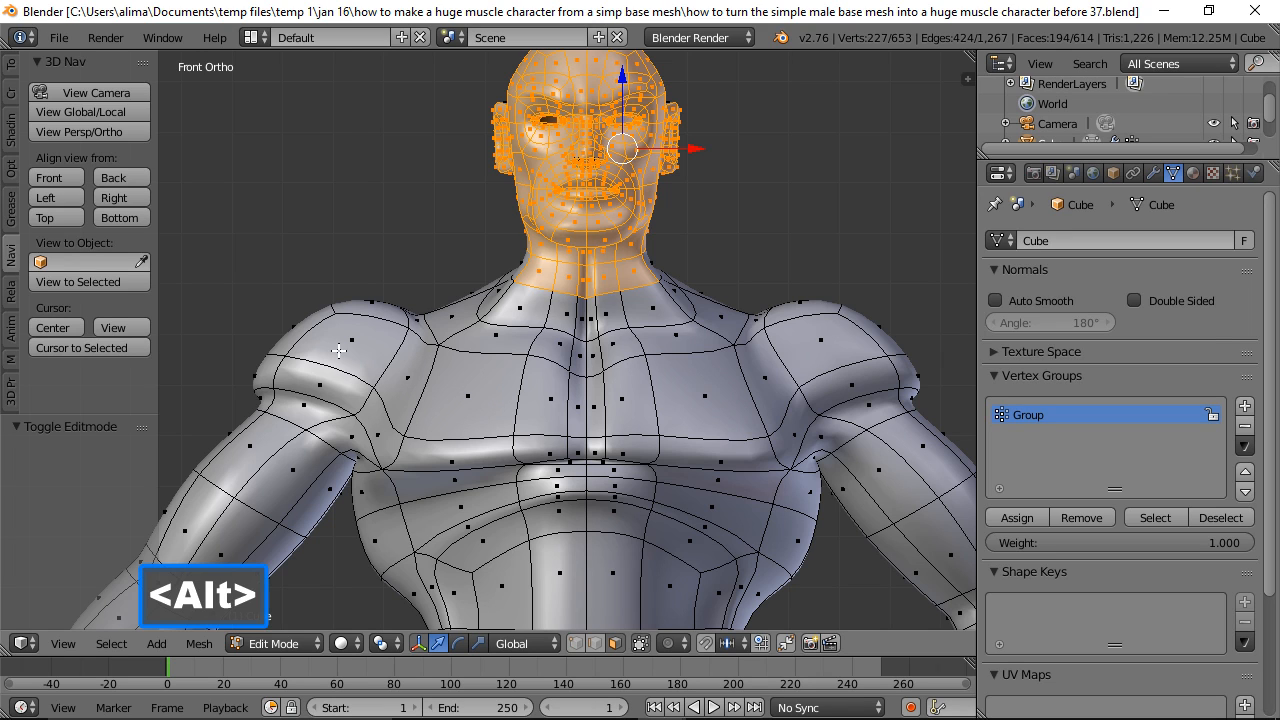
{"action": "left_click", "coordinate": [329, 419], "text": "alt+shift"}
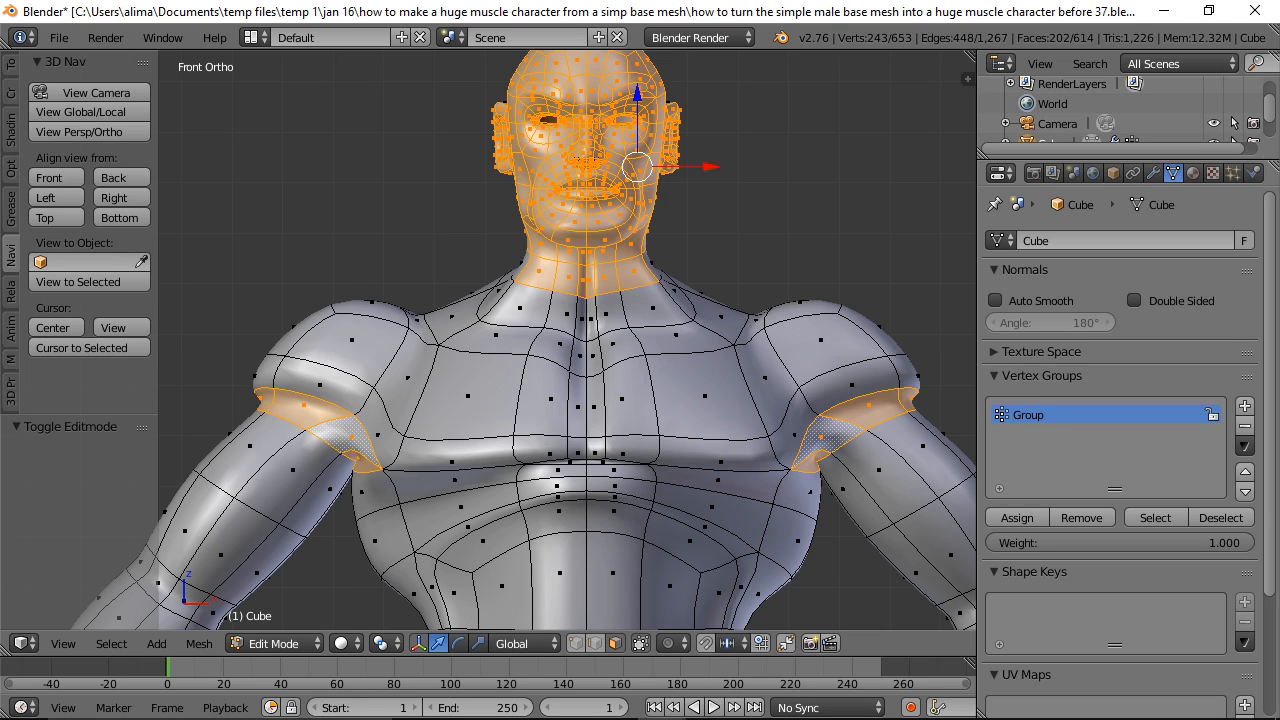
{"action": "left_click", "coordinate": [833, 20]}
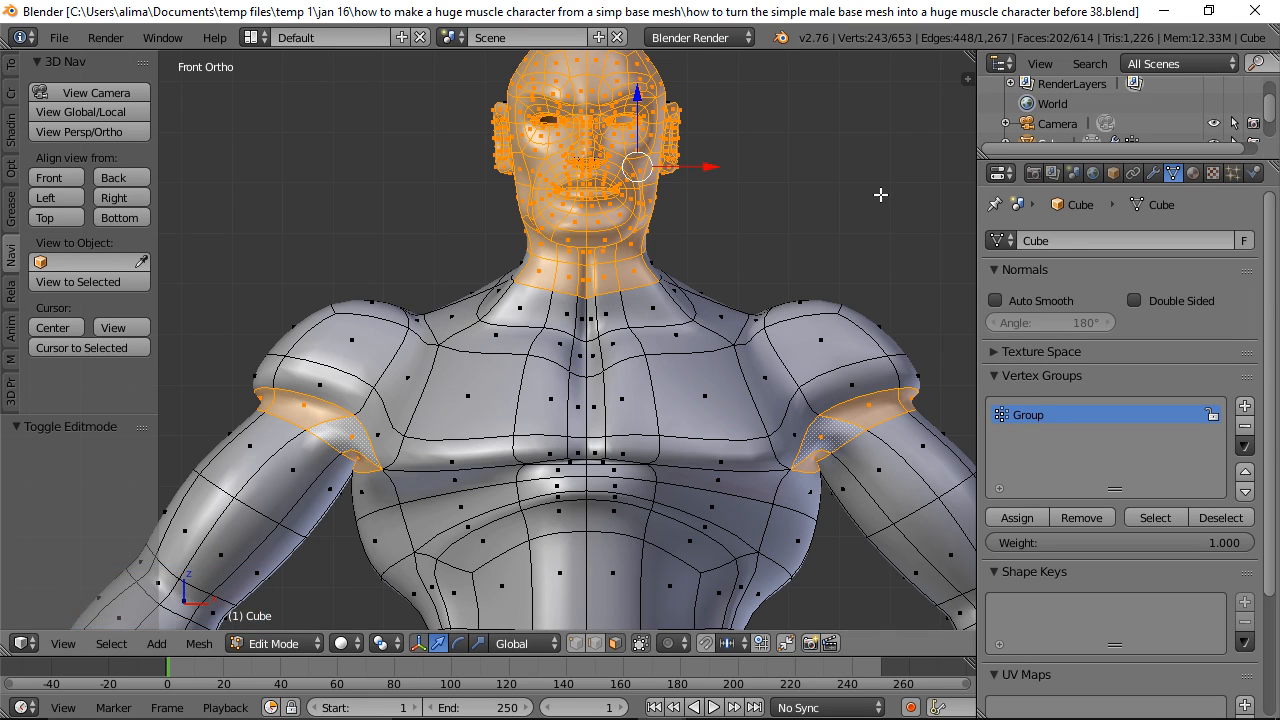
{"action": "left_click", "coordinate": [1018, 517]}
Step: Clear the selection and reselect the vertex group's faces, adding the face loops around both elbows to the group
{"action": "key", "text": "a"}
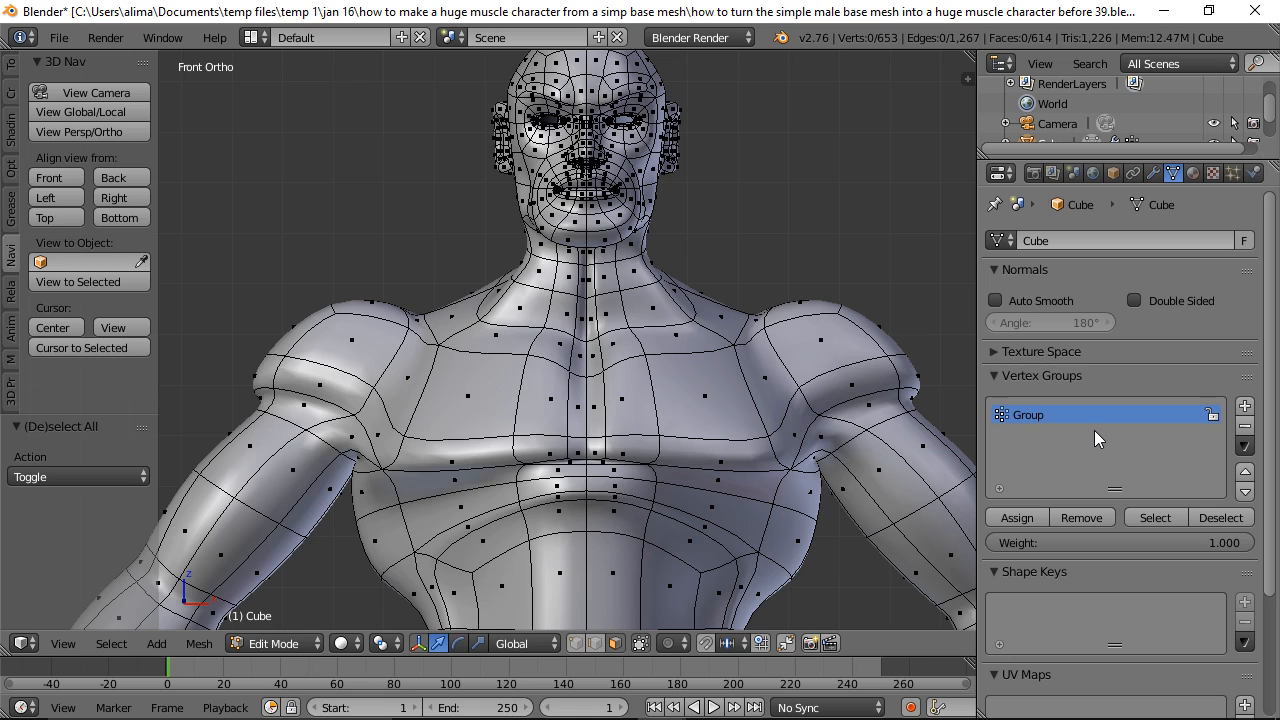
{"action": "left_click", "coordinate": [1160, 516]}
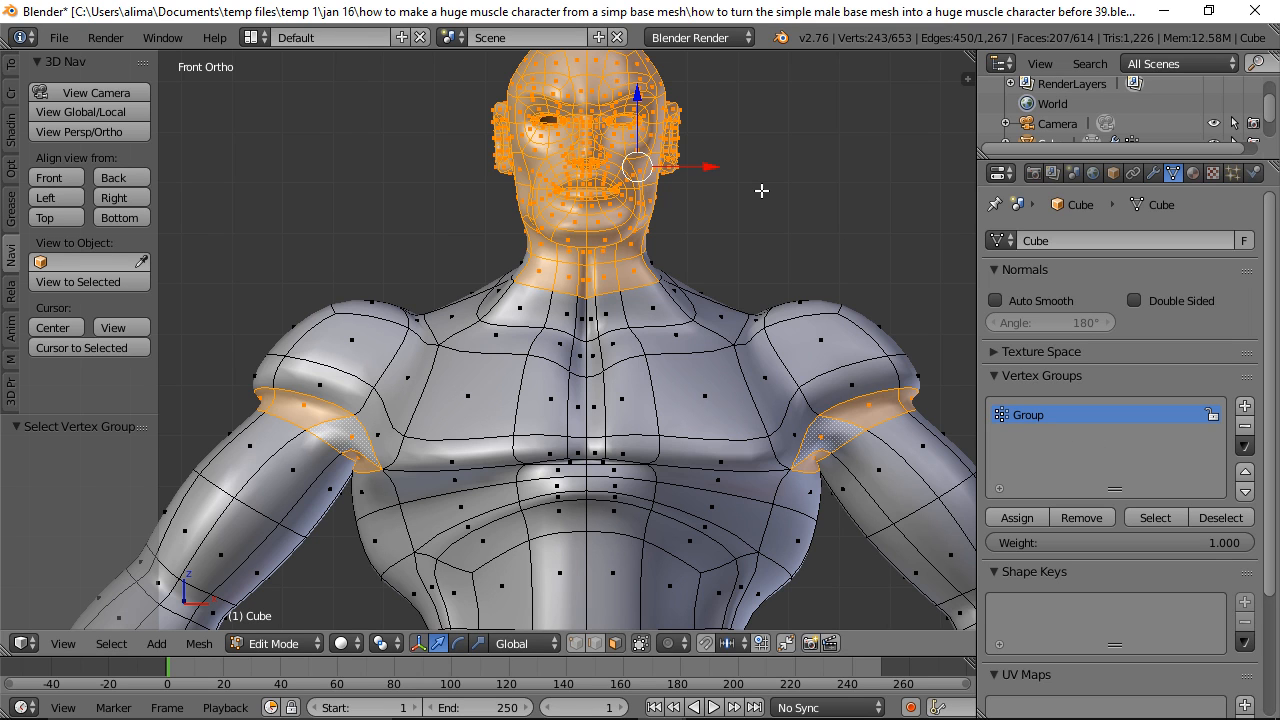
{"action": "scroll", "coordinate": [758, 248], "scroll_direction": "down", "scroll_amount": 4}
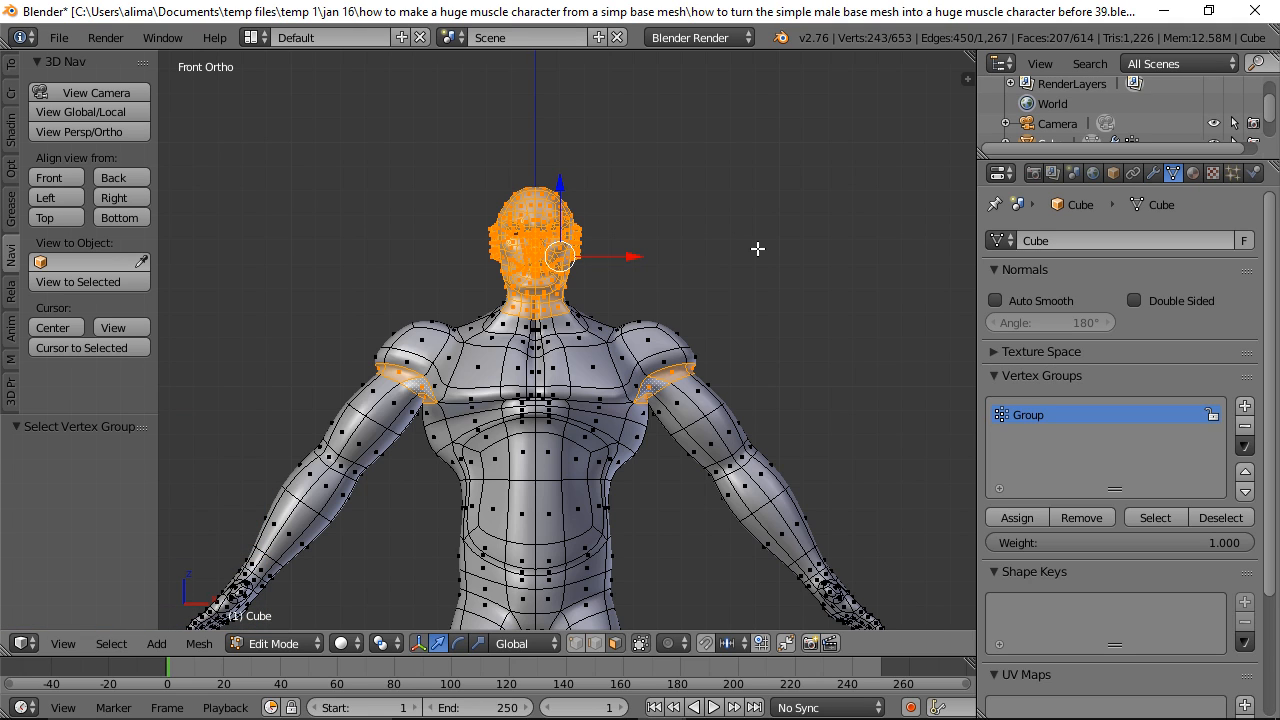
{"action": "key", "text": "alt"}
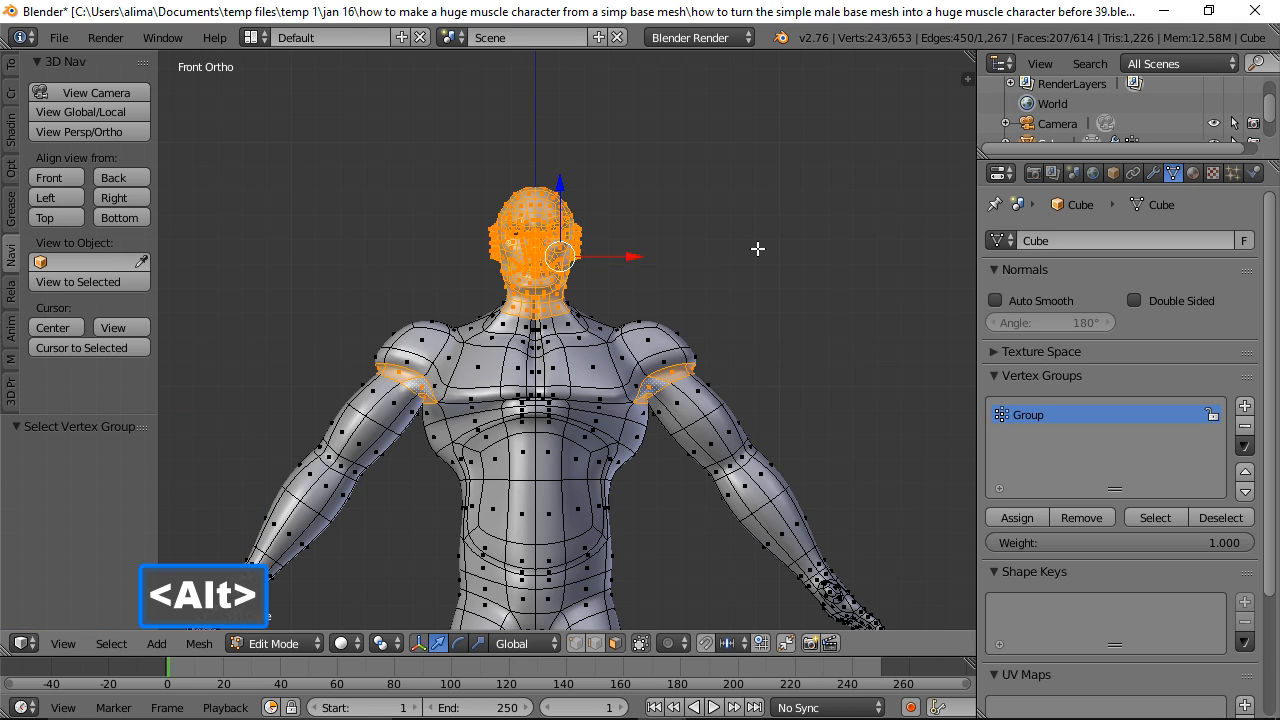
{"action": "left_click", "coordinate": [348, 471], "text": "alt"}
{"action": "left_click", "coordinate": [1017, 518]}
Step: Add three neighbouring face loops around the lower waist, hips and tops of the legs to the selection
{"action": "middle_click_drag", "start_coordinate": [786, 508], "coordinate": [816, 398], "text": "shift"}
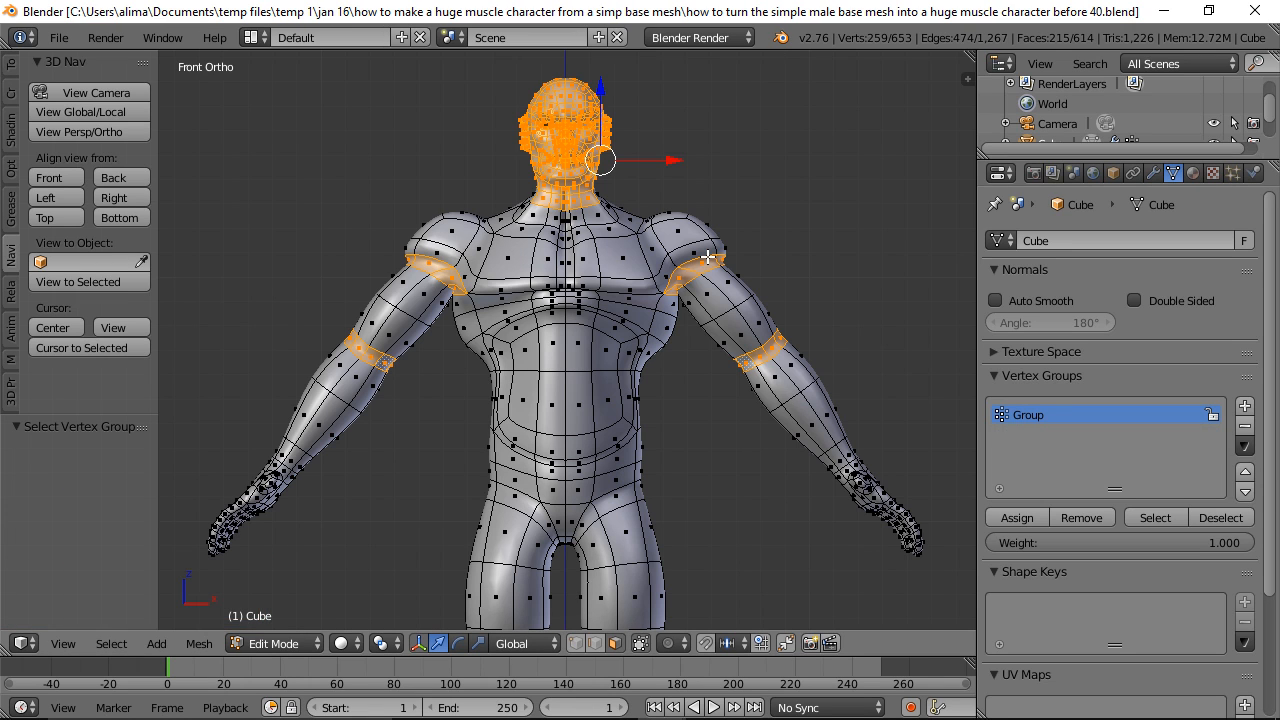
{"action": "key", "text": "alt"}
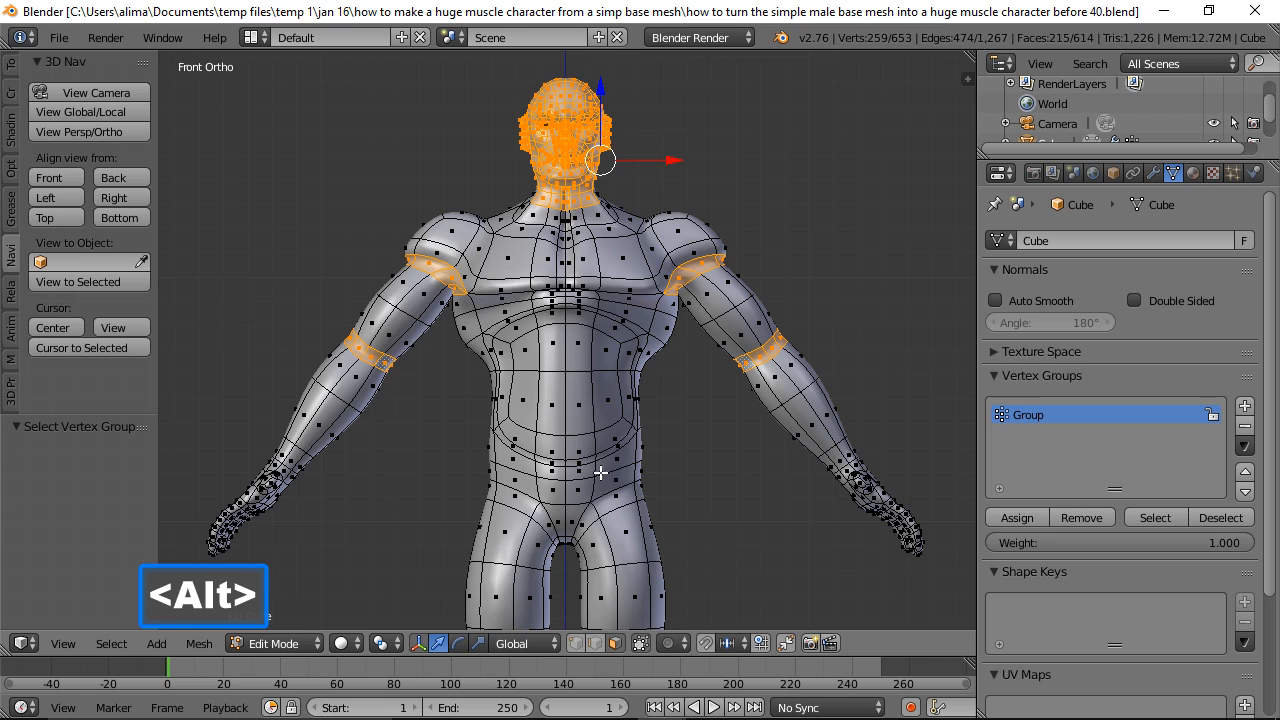
{"action": "left_click", "coordinate": [595, 471], "text": "alt"}
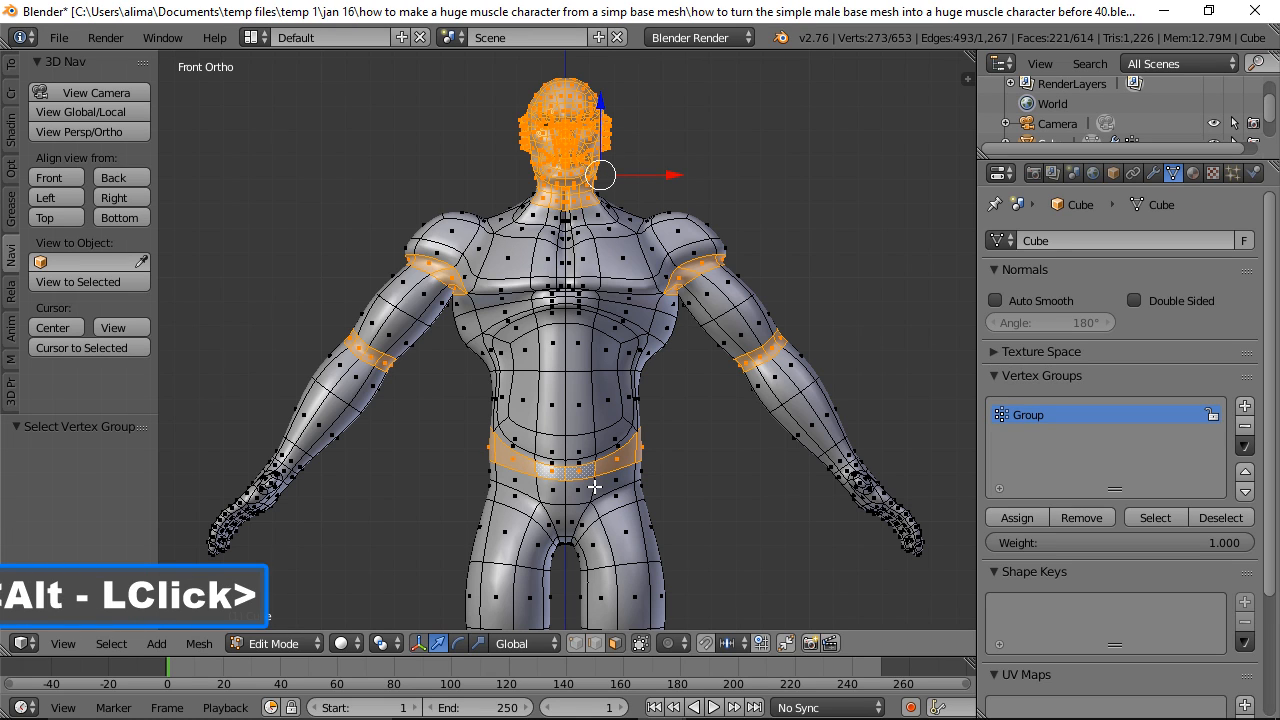
{"action": "left_click", "coordinate": [595, 487], "text": "alt+shift"}
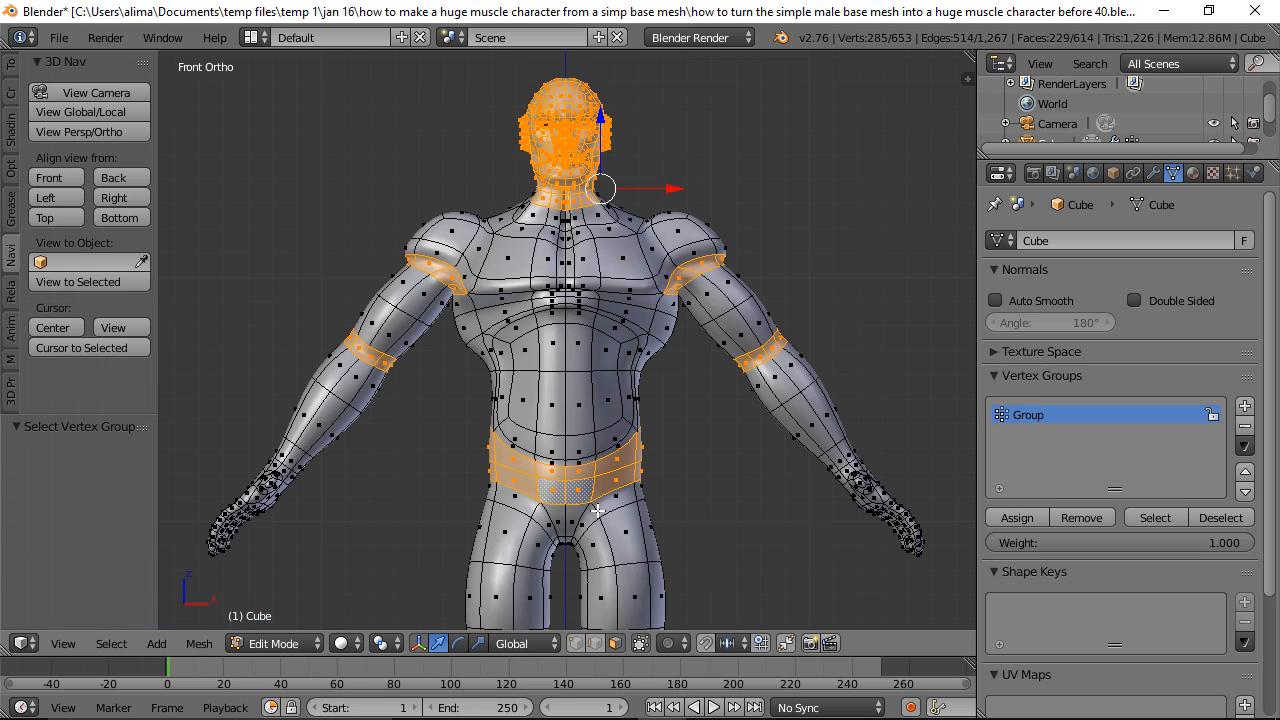
{"action": "left_click", "coordinate": [597, 510], "text": "alt+shift"}
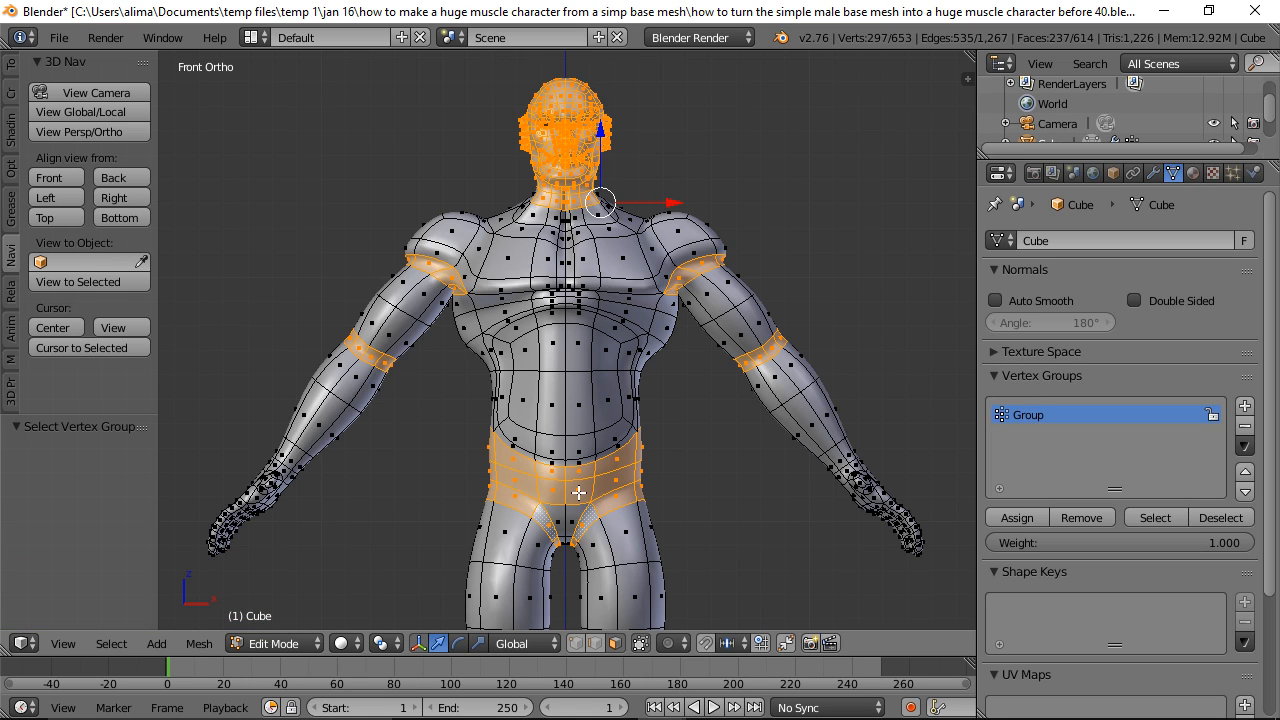
Step: Add the missed crotch faces to the hip selection with Circle Select
{"action": "key", "text": "c"}
{"action": "left_click", "coordinate": [567, 506]}
{"action": "scroll", "coordinate": [567, 508], "scroll_direction": "up", "scroll_amount": 2}
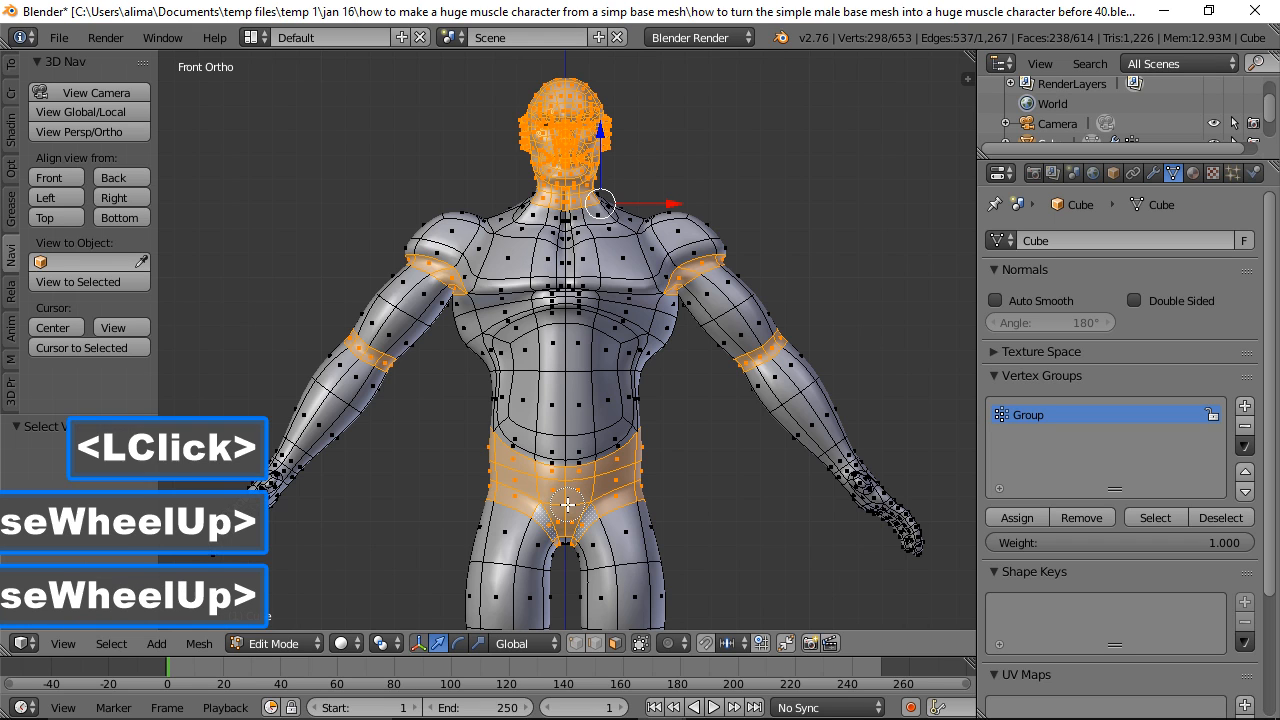
{"action": "scroll", "coordinate": [566, 528], "scroll_direction": "up", "scroll_amount": 1}
{"action": "left_click", "coordinate": [566, 528]}
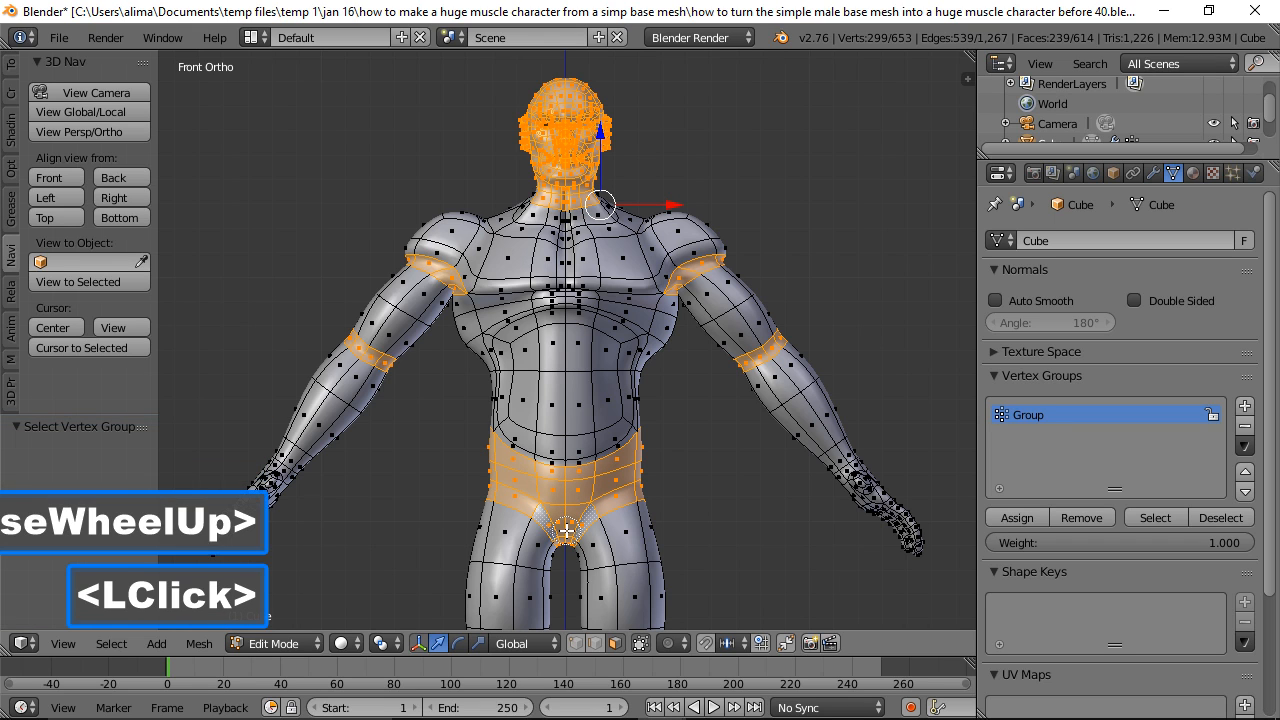
{"action": "right_click", "coordinate": [573, 503]}
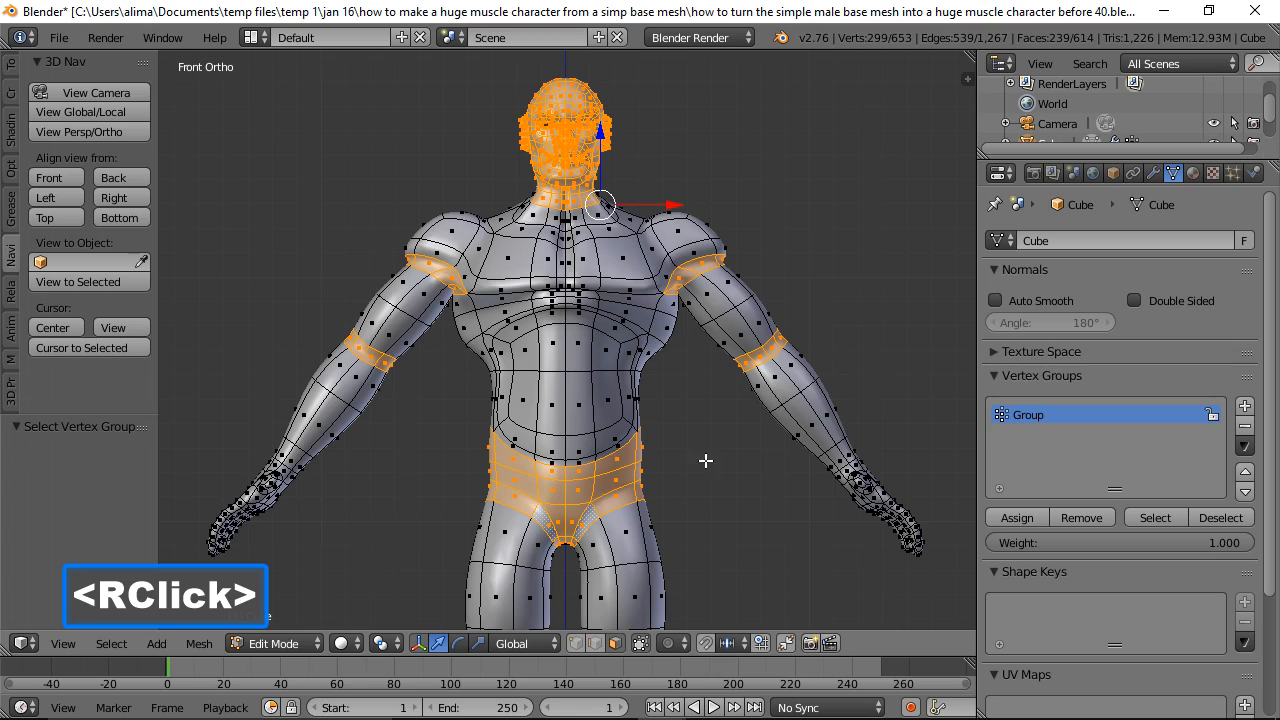
Step: From a rear view, add the missed buttock faces to the selection with Circle Select
{"action": "mouse_move", "coordinate": [750, 470]}
{"action": "middle_mouse_down"}
{"action": "mouse_move", "coordinate": [526, 480]}
{"action": "mouse_move", "coordinate": [374, 466]}
{"action": "mouse_move", "coordinate": [330, 402]}
{"action": "middle_mouse_up"}
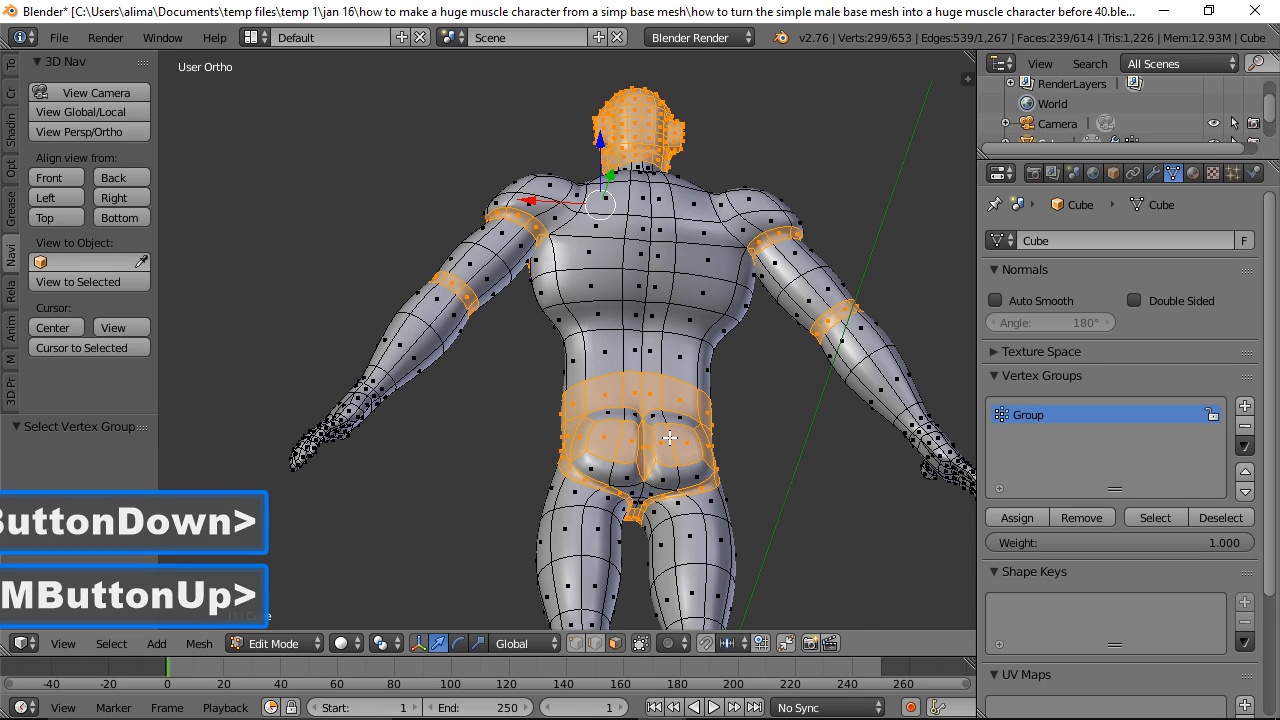
{"action": "key", "text": "c"}
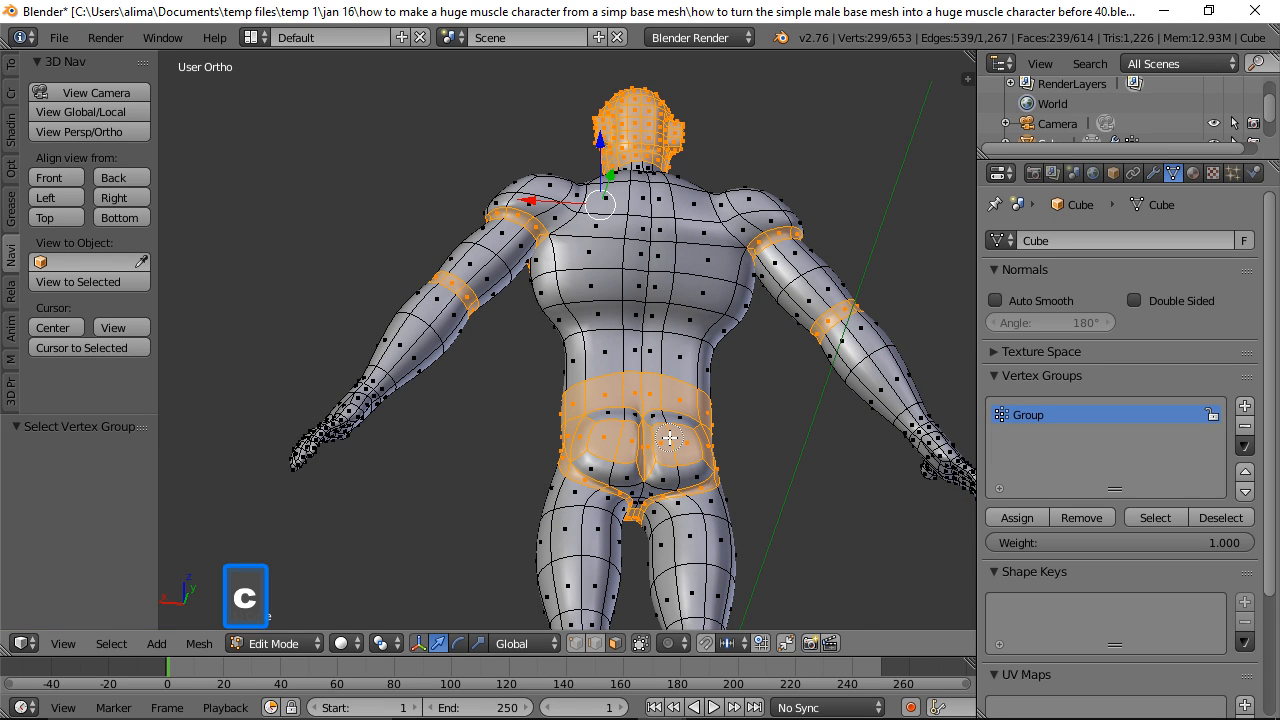
{"action": "mouse_move", "coordinate": [670, 437]}
{"action": "left_mouse_down"}
{"action": "mouse_move", "coordinate": [645, 472]}
{"action": "mouse_move", "coordinate": [618, 470]}
{"action": "mouse_move", "coordinate": [662, 445]}
{"action": "mouse_move", "coordinate": [641, 485]}
{"action": "left_mouse_up"}
{"action": "right_click", "coordinate": [688, 433]}
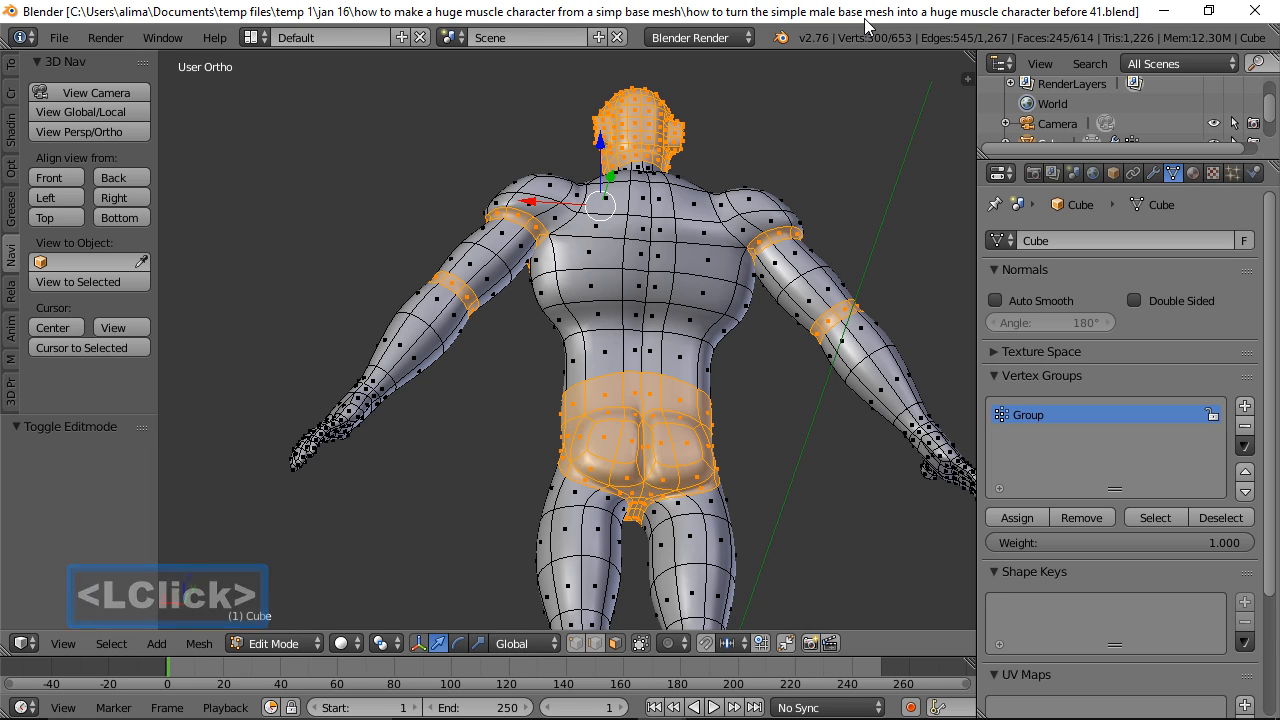
Step: In front wireframe view, lasso-select both hands and wrists and assign the whole selection, including the hips, to the vertex group
{"action": "left_click", "coordinate": [68, 180]}
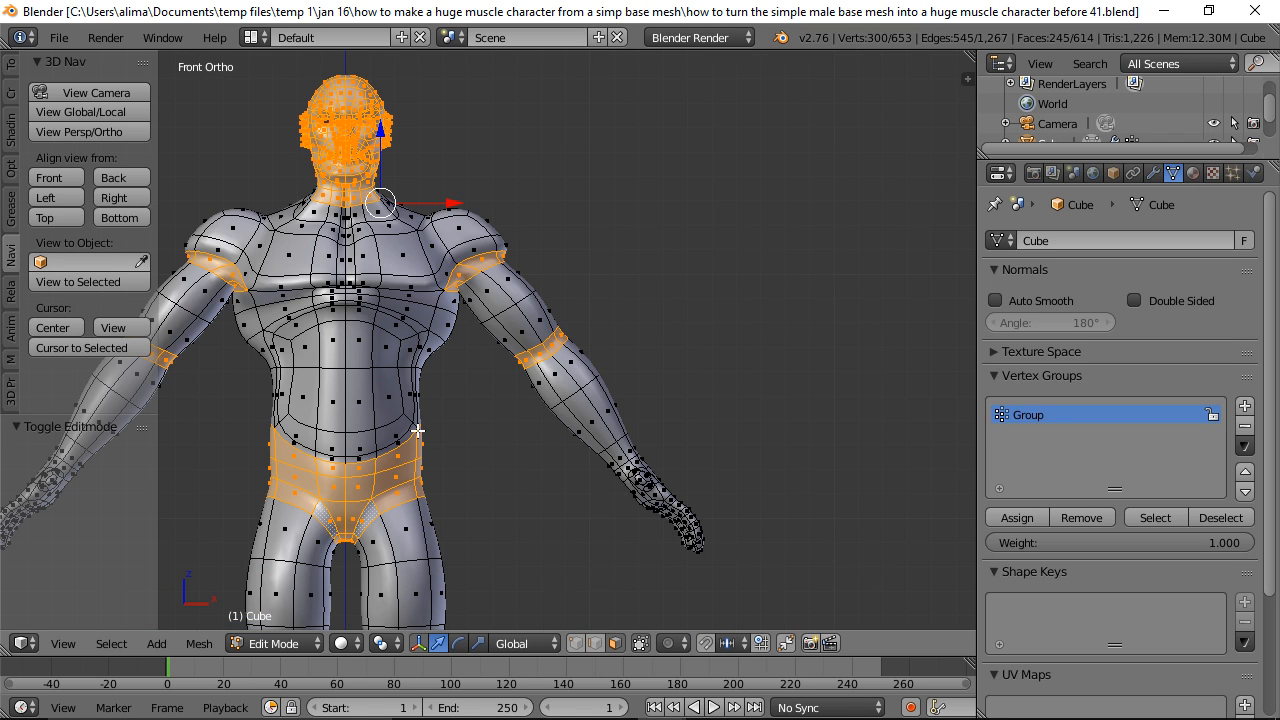
{"action": "middle_click_drag", "start_coordinate": [508, 378], "coordinate": [610, 321], "text": "shift"}
{"action": "scroll", "coordinate": [646, 384], "scroll_direction": "down", "scroll_amount": 2}
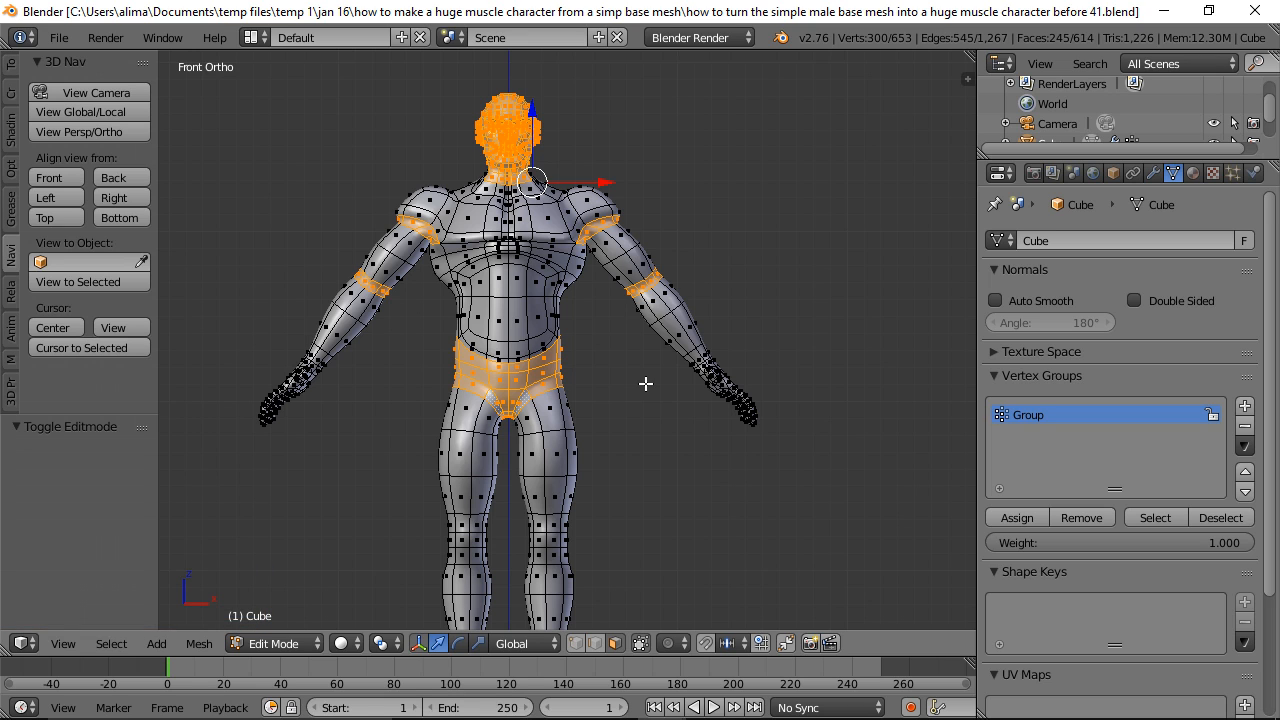
{"action": "key", "text": "z"}
{"action": "left_click", "coordinate": [794, 391]}
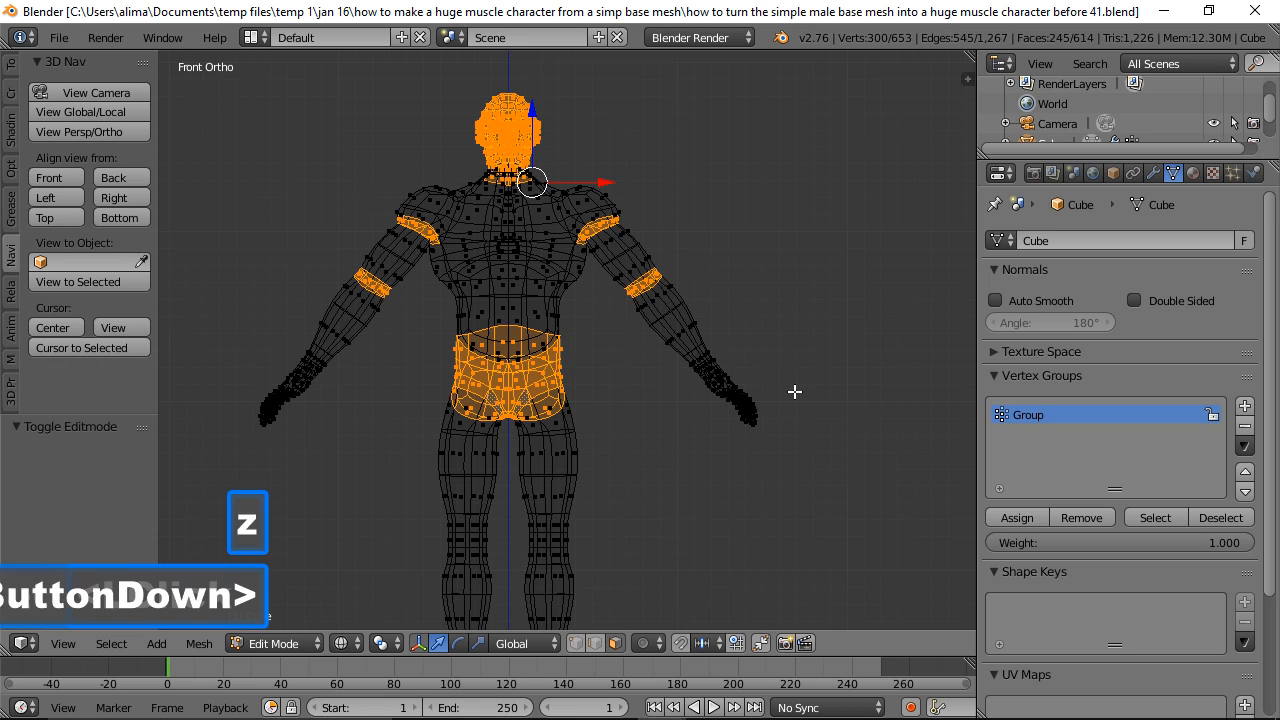
{"action": "key", "text": "ctrl"}
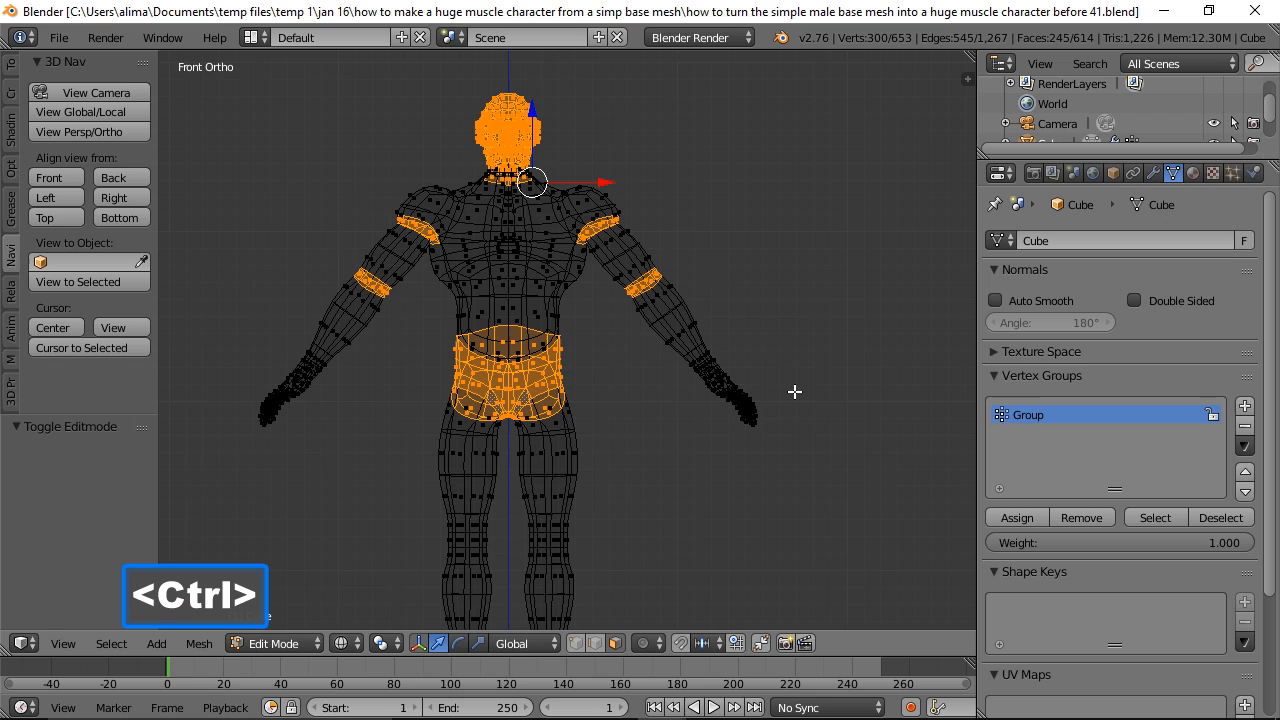
{"action": "mouse_move", "coordinate": [808, 380]}
{"action": "left_mouse_down", "text": "ctrl"}
{"action": "mouse_move", "coordinate": [754, 340]}
{"action": "mouse_move", "coordinate": [717, 346]}
{"action": "mouse_move", "coordinate": [697, 363]}
{"action": "mouse_move", "coordinate": [698, 428]}
{"action": "mouse_move", "coordinate": [835, 487]}
{"action": "left_mouse_up", "text": "ctrl"}
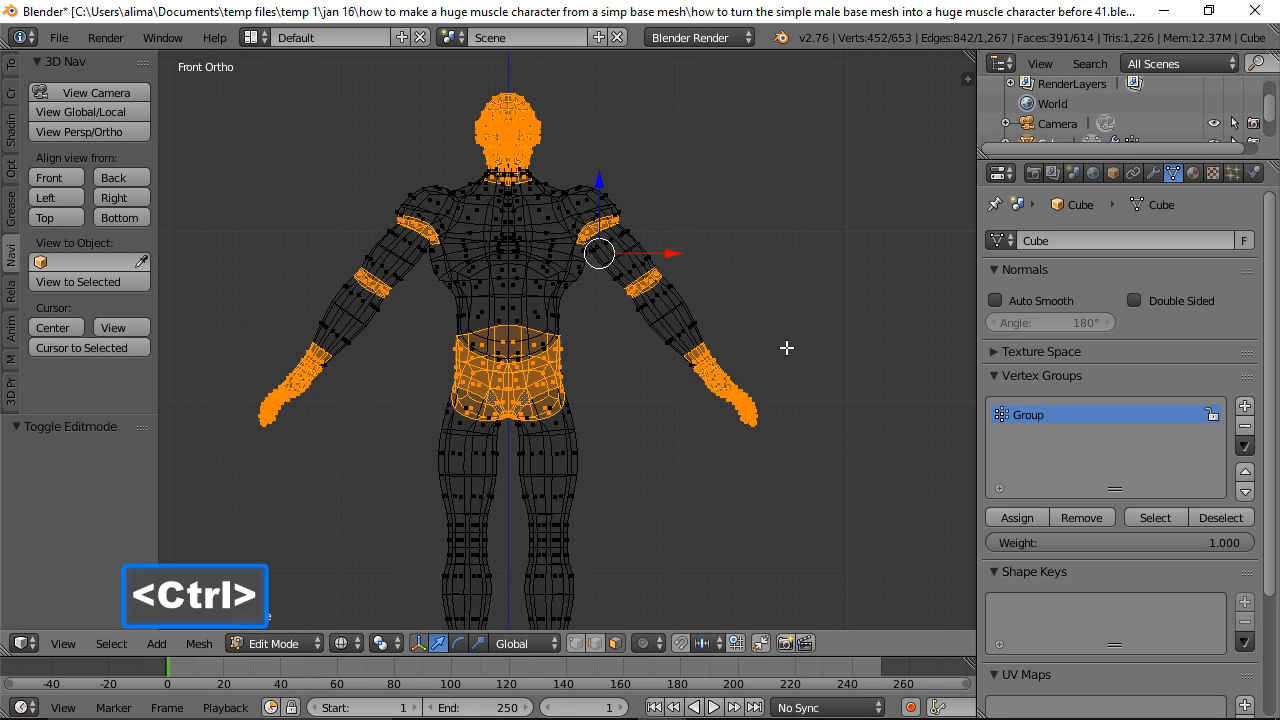
{"action": "mouse_move", "coordinate": [786, 347]}
{"action": "left_mouse_down", "text": "ctrl"}
{"action": "mouse_move", "coordinate": [694, 351]}
{"action": "mouse_move", "coordinate": [690, 460]}
{"action": "left_mouse_up", "text": "ctrl"}
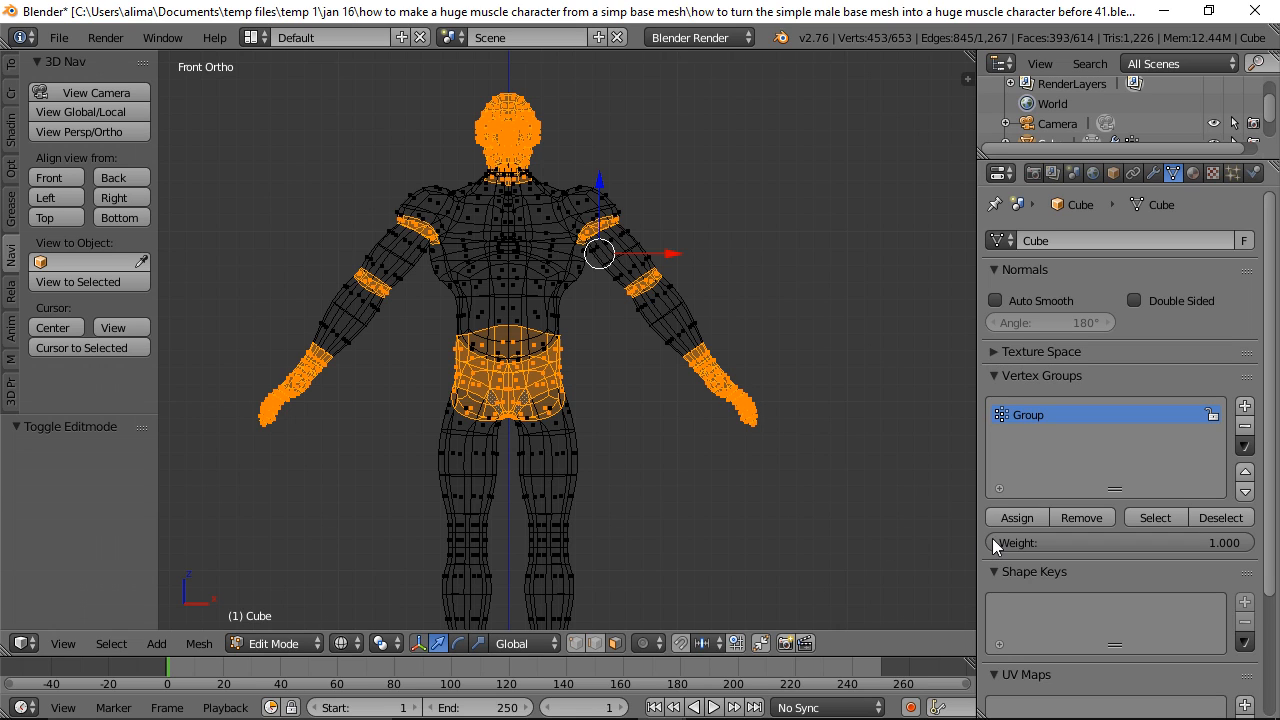
{"action": "left_click", "coordinate": [1029, 519]}
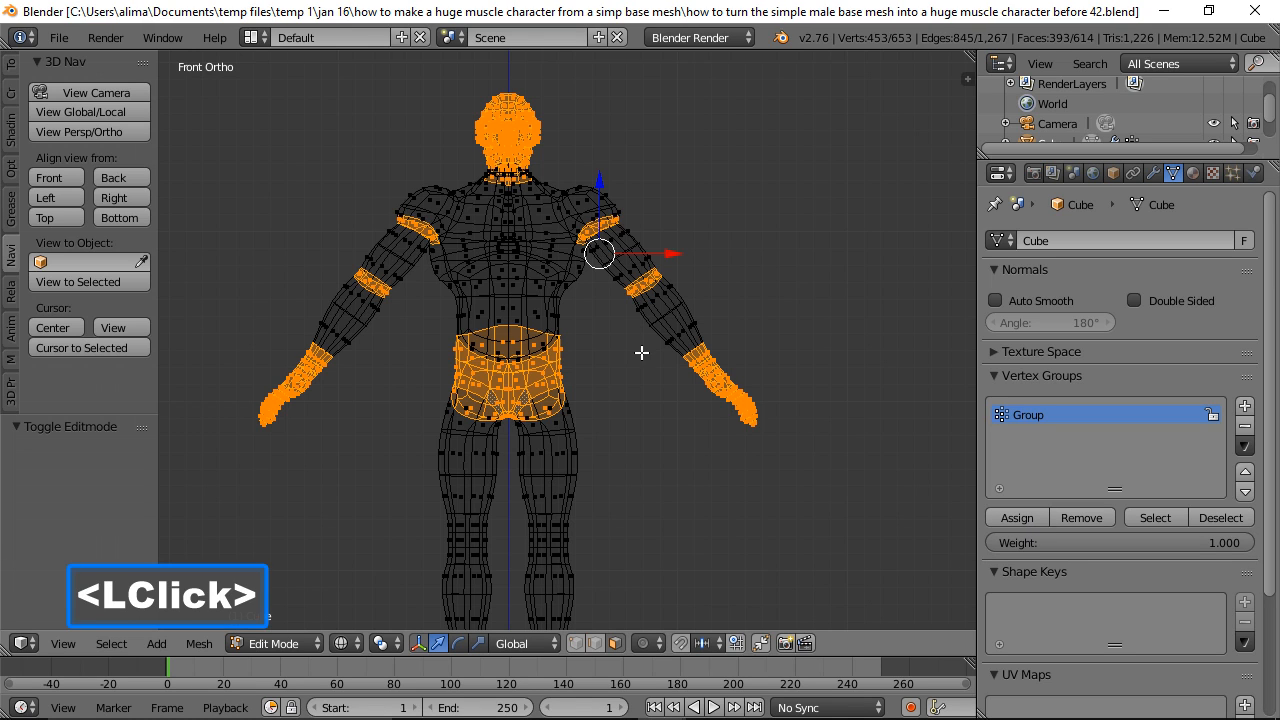
Step: Box-select the face loops around both knees and assign them to the vertex group
{"action": "middle_click_drag", "start_coordinate": [638, 524], "coordinate": [655, 388], "text": "shift"}
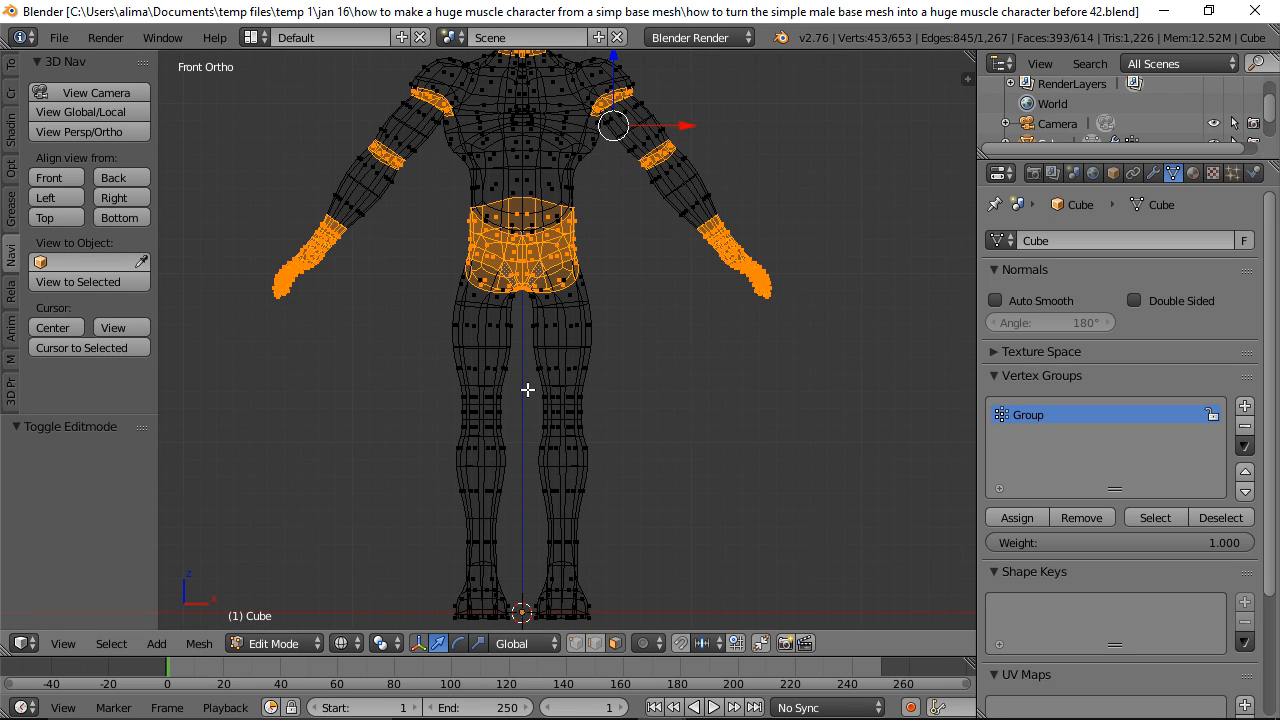
{"action": "key", "text": "b"}
{"action": "left_click_drag", "start_coordinate": [525, 388], "coordinate": [612, 425]}
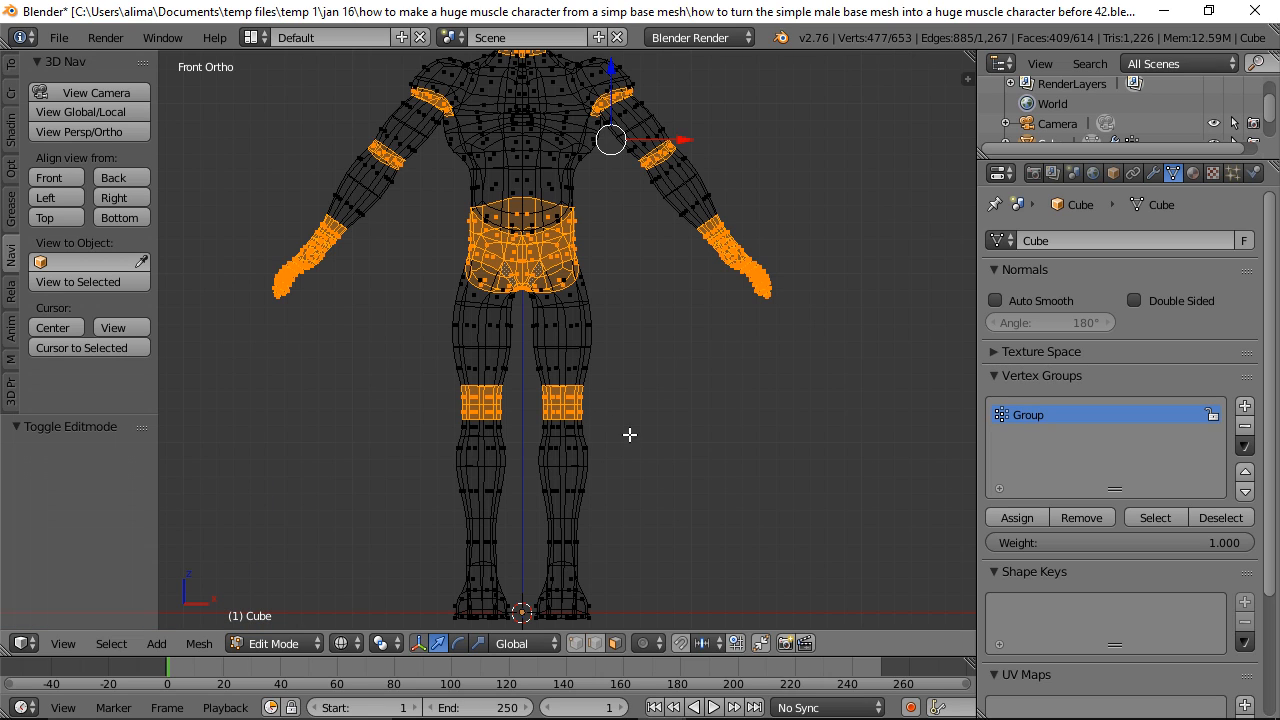
{"action": "left_click", "coordinate": [1019, 516]}
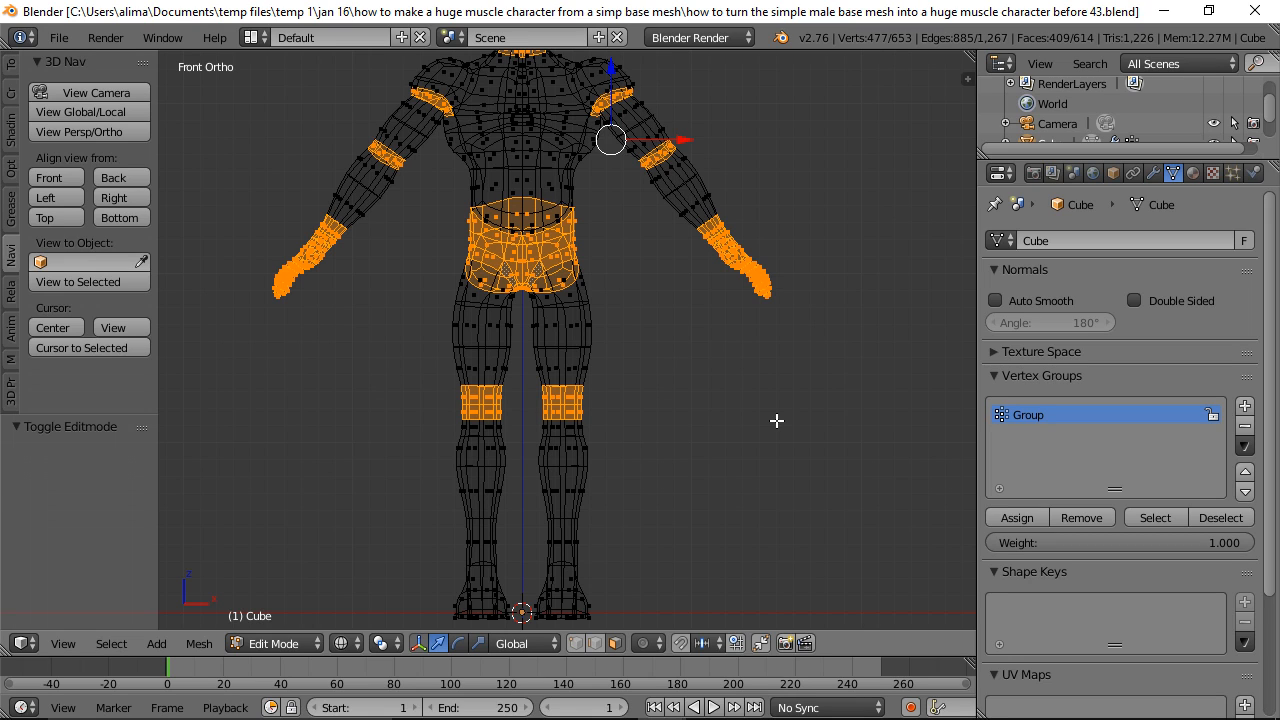
{"action": "middle_click_drag", "start_coordinate": [690, 524], "coordinate": [689, 414], "text": "shift"}
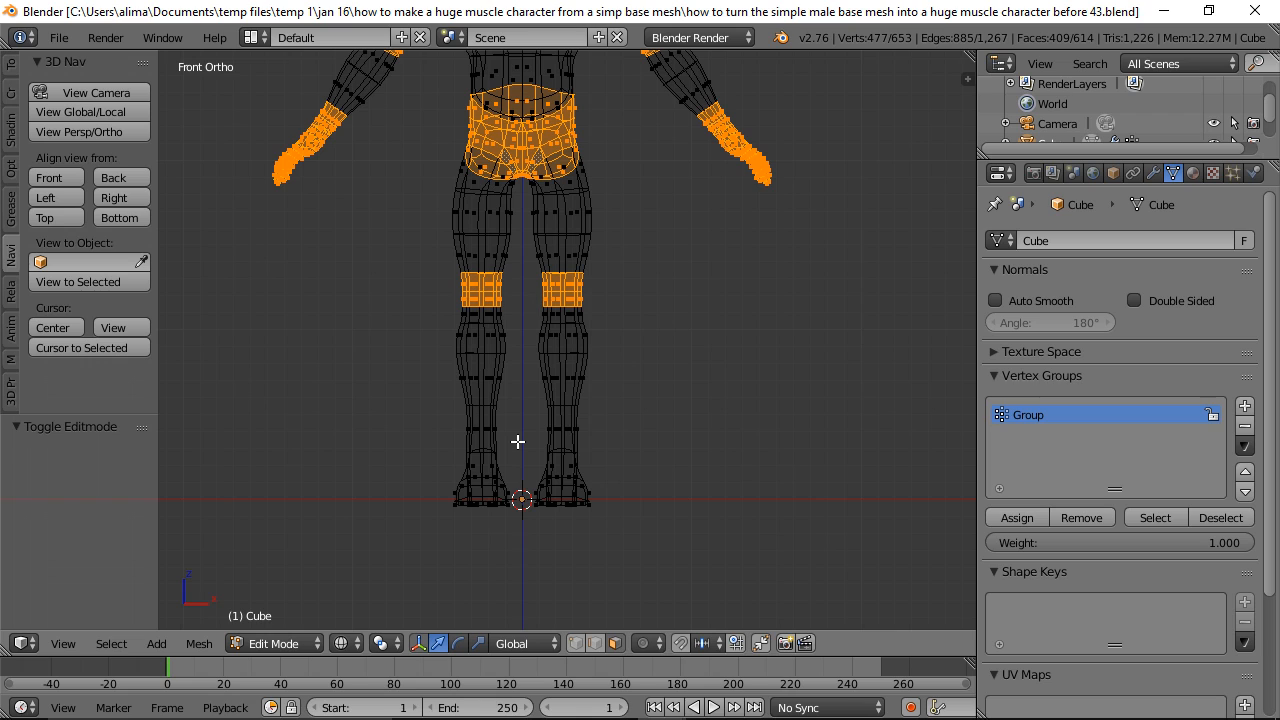
Step: Box-select both feet up to the ankles and assign them to the vertex group
{"action": "key", "text": "b"}
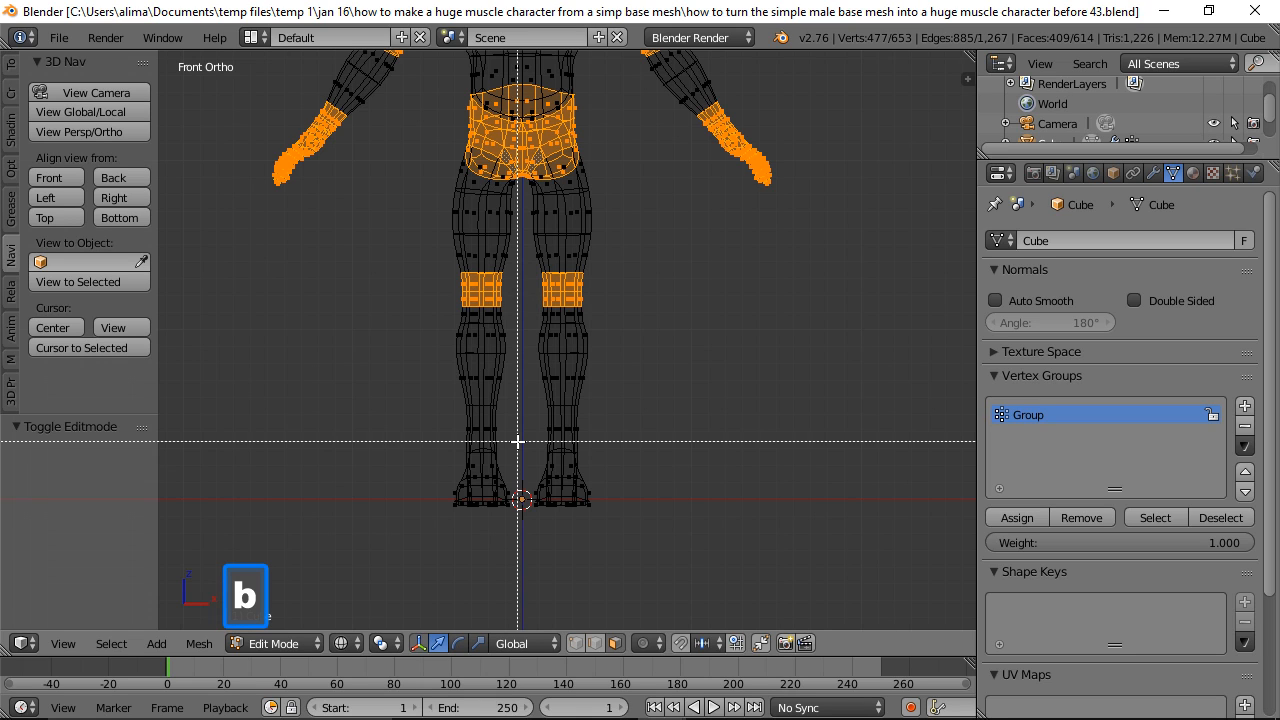
{"action": "left_click_drag", "start_coordinate": [518, 441], "coordinate": [610, 527]}
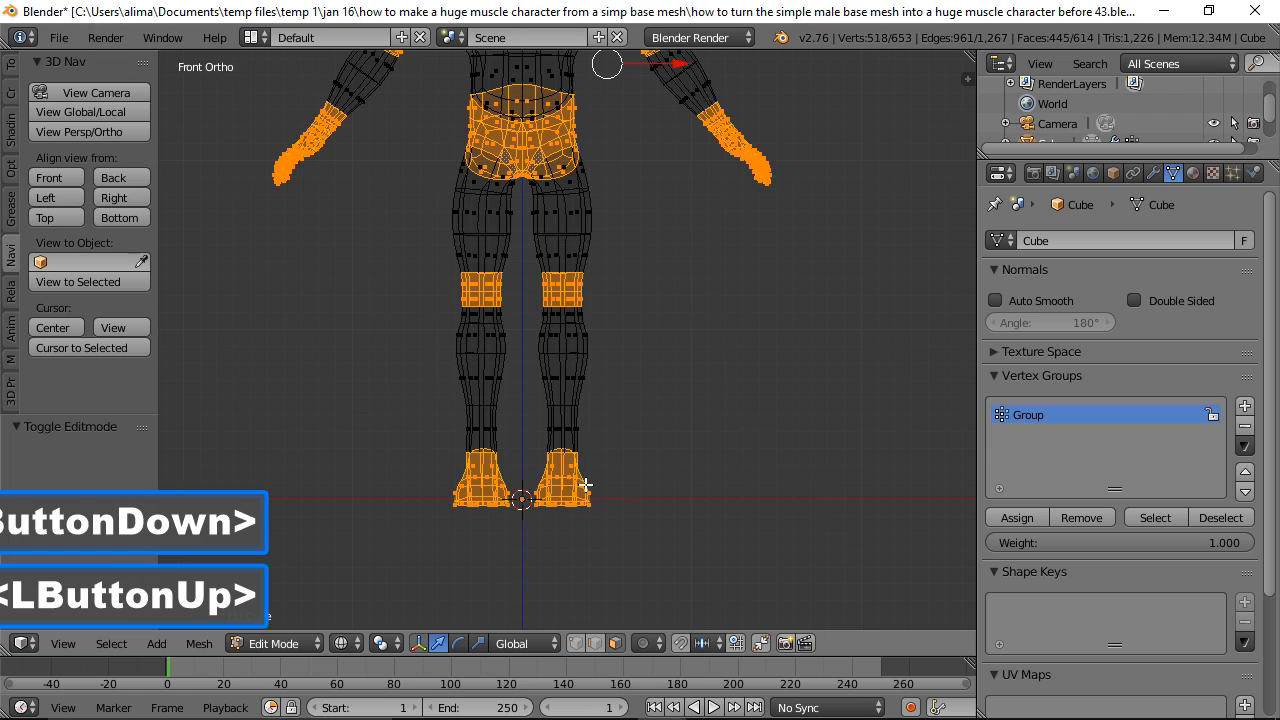
{"action": "left_click", "coordinate": [1020, 518]}
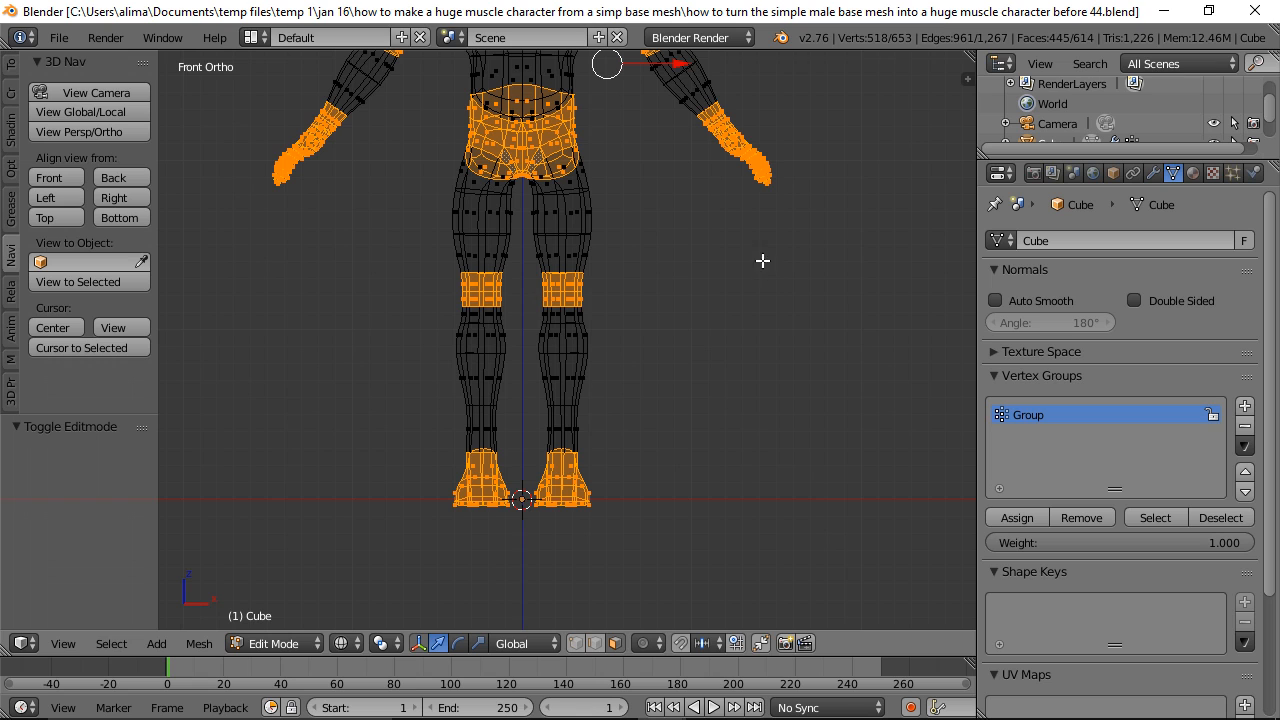
Step: In solid shading, add the front strip of faces between the shoulder and the chest to the selection
{"action": "middle_click_drag", "start_coordinate": [755, 233], "coordinate": [763, 440]}
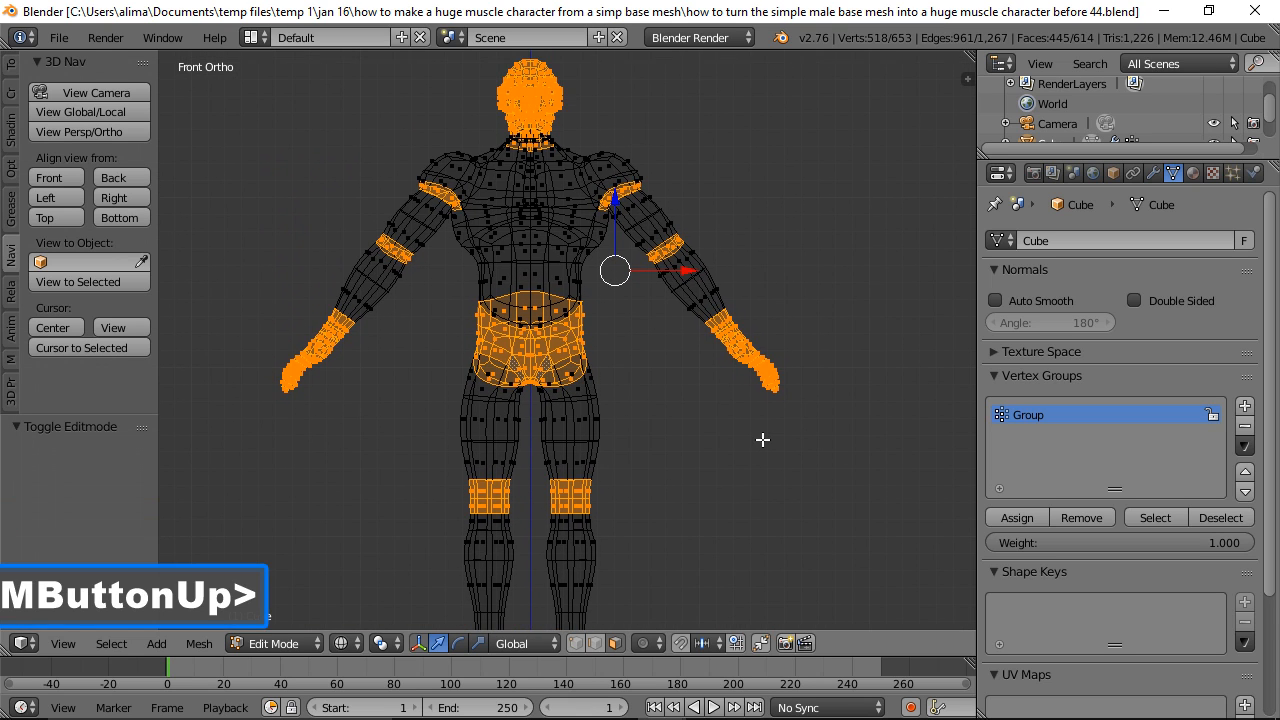
{"action": "key", "text": "z"}
{"action": "left_click", "coordinate": [778, 563]}
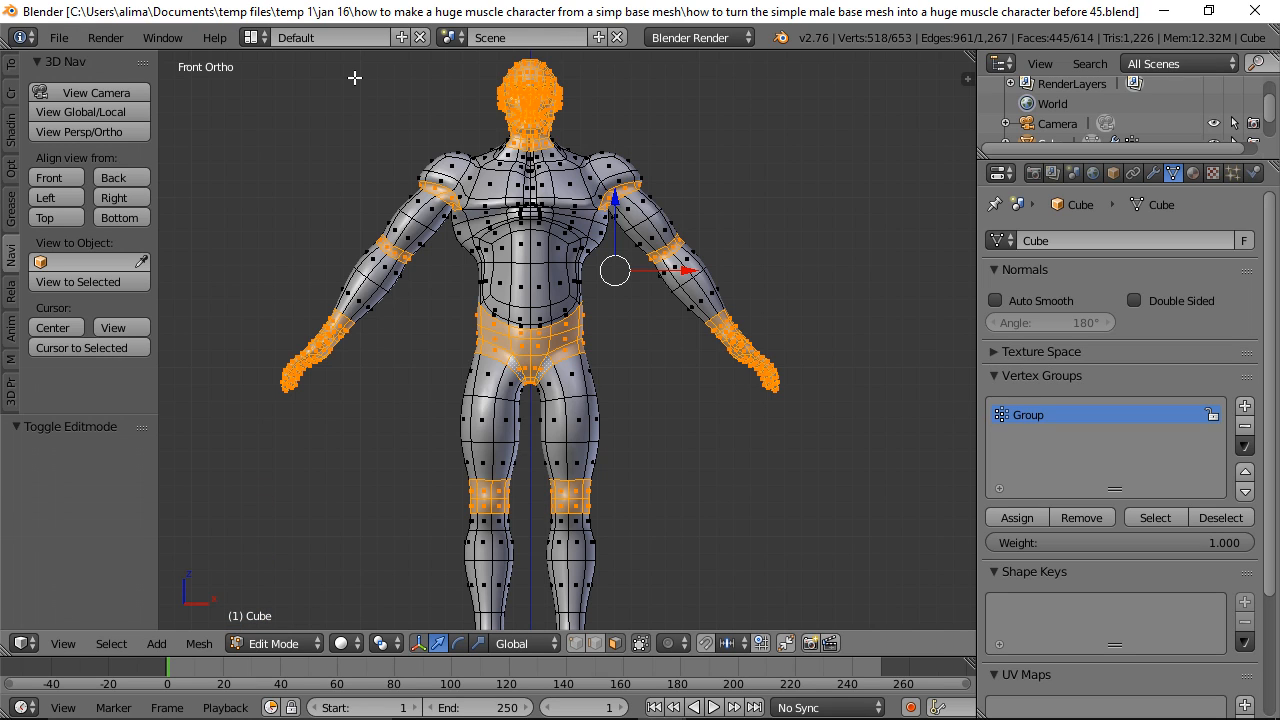
{"action": "key", "text": "b"}
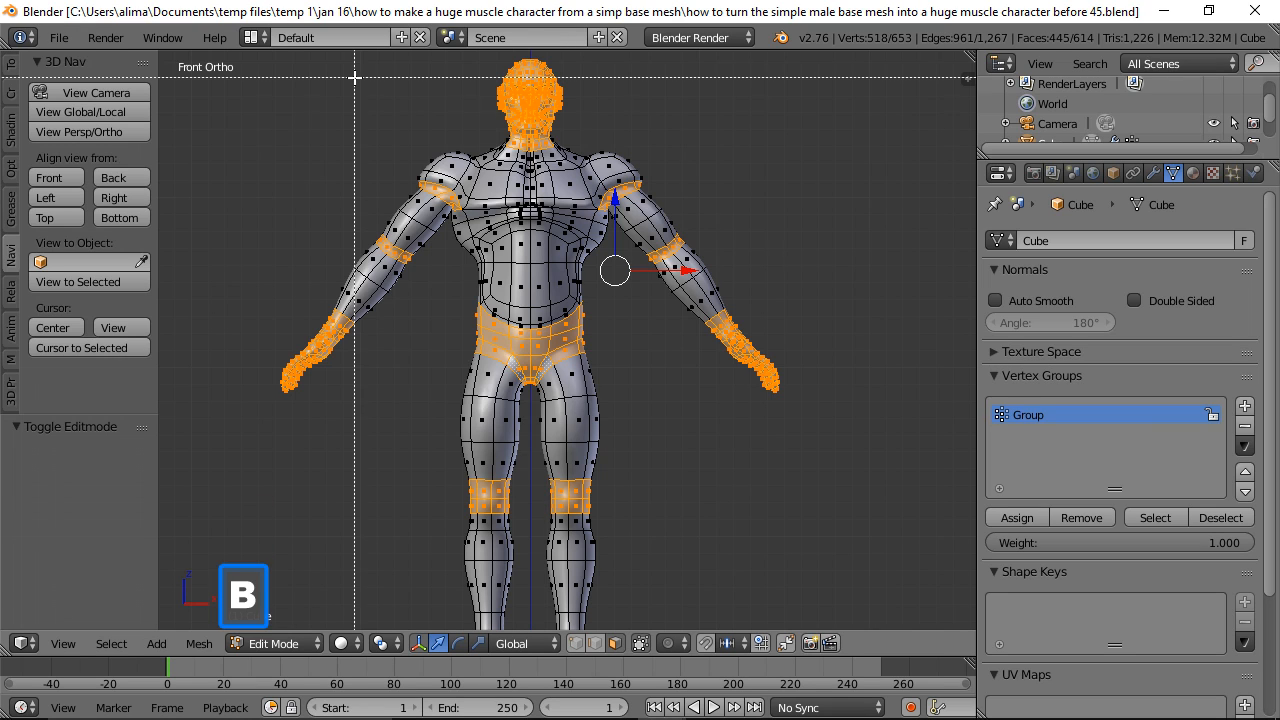
{"action": "left_click_drag", "start_coordinate": [355, 77], "coordinate": [689, 326]}
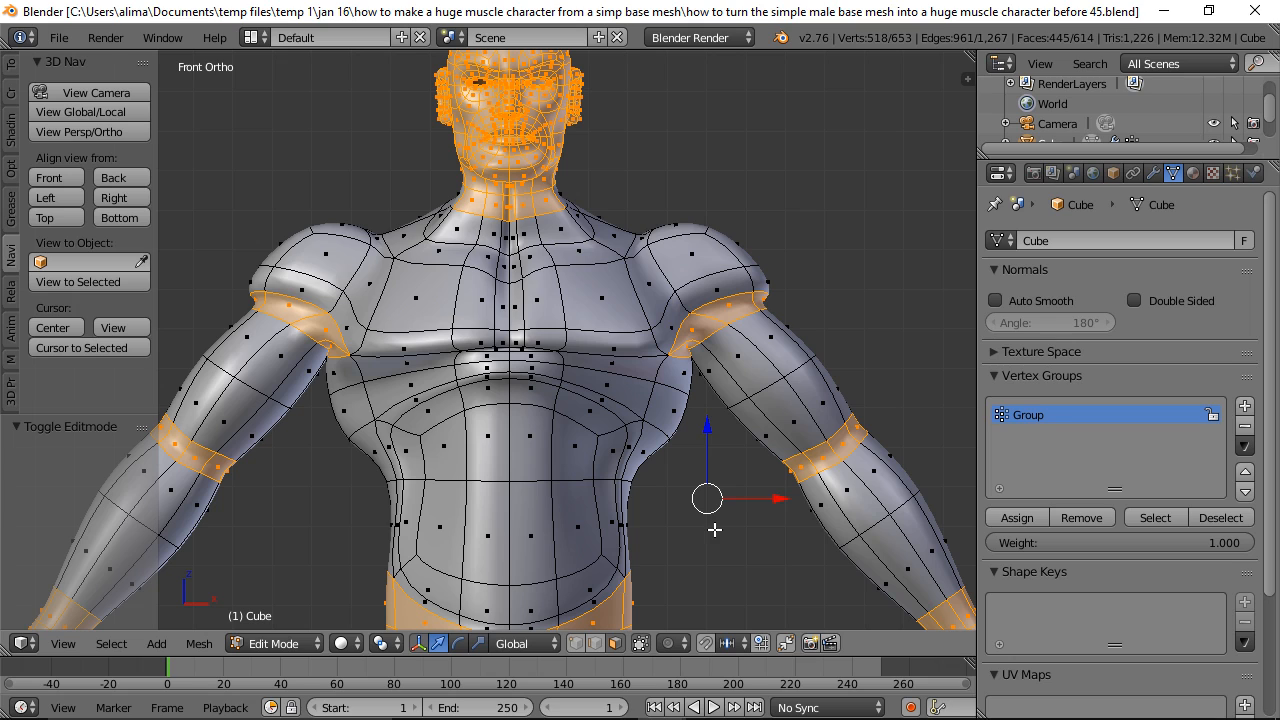
{"action": "left_click", "coordinate": [673, 322], "text": "shift"}
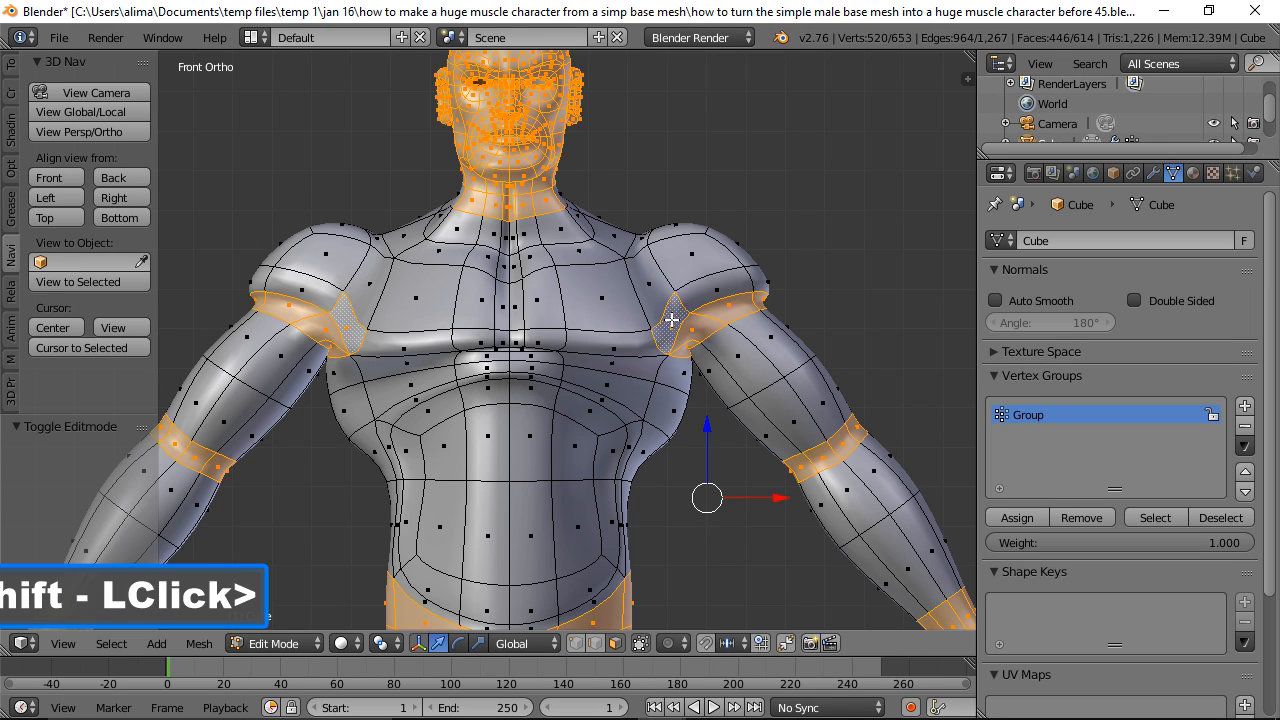
{"action": "left_click", "coordinate": [637, 243], "text": "shift"}
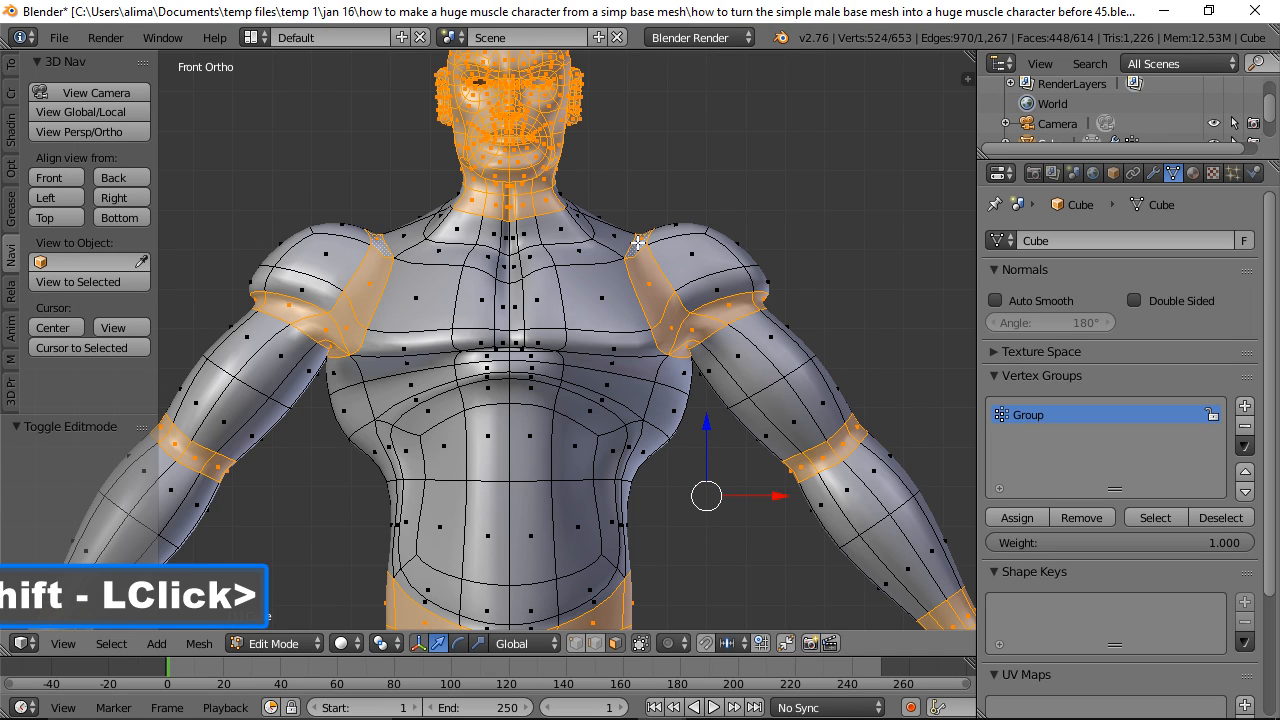
Step: From a rear view, add the faces bordering the back of the shoulder and assign the selection to the vertex group
{"action": "middle_click_drag", "start_coordinate": [825, 243], "coordinate": [477, 309]}
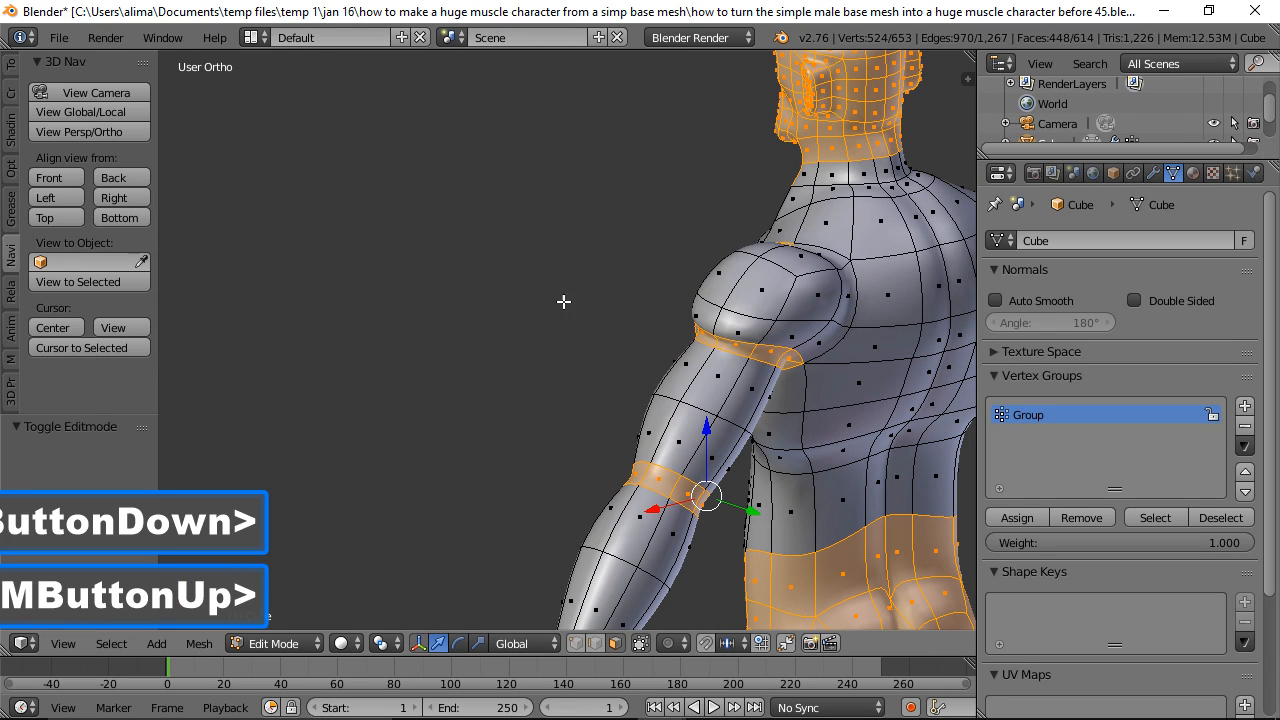
{"action": "left_click", "coordinate": [836, 257], "text": "shift"}
{"action": "left_click", "coordinate": [845, 319], "text": "shift"}
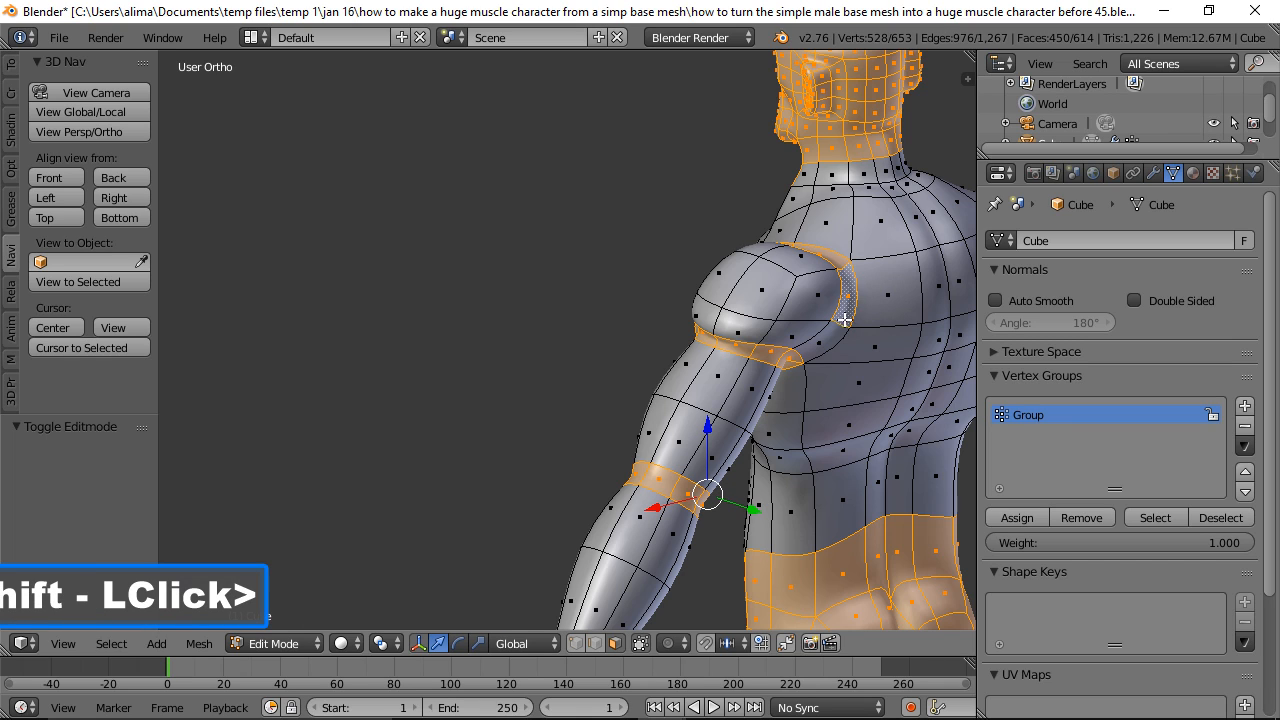
{"action": "left_click", "coordinate": [822, 339], "text": "shift"}
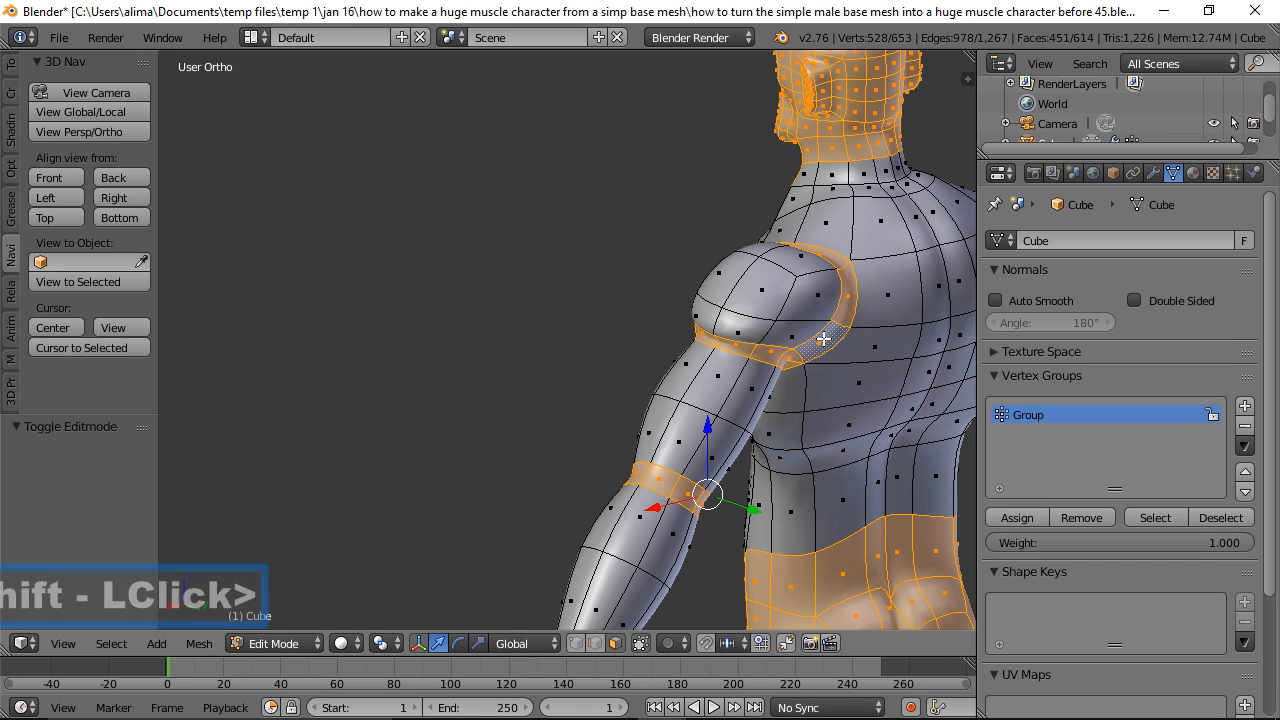
{"action": "left_click", "coordinate": [73, 177]}
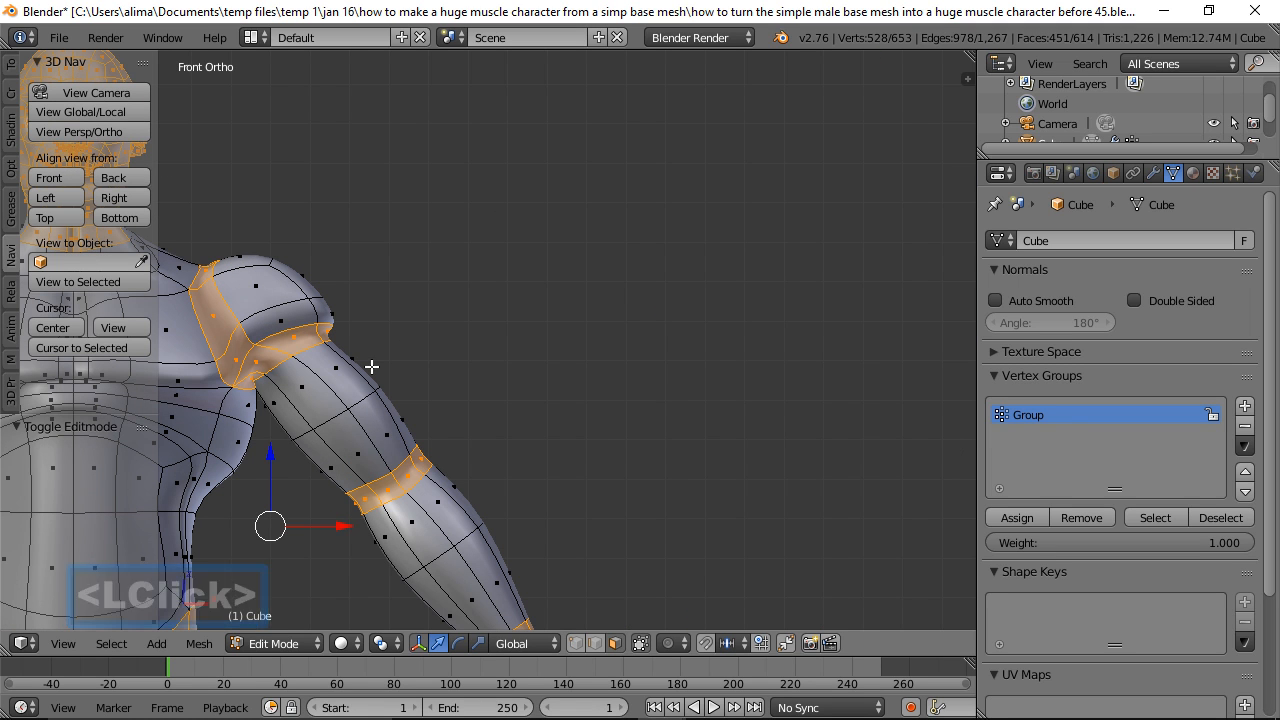
{"action": "middle_click_drag", "start_coordinate": [305, 368], "coordinate": [774, 372], "text": "shift"}
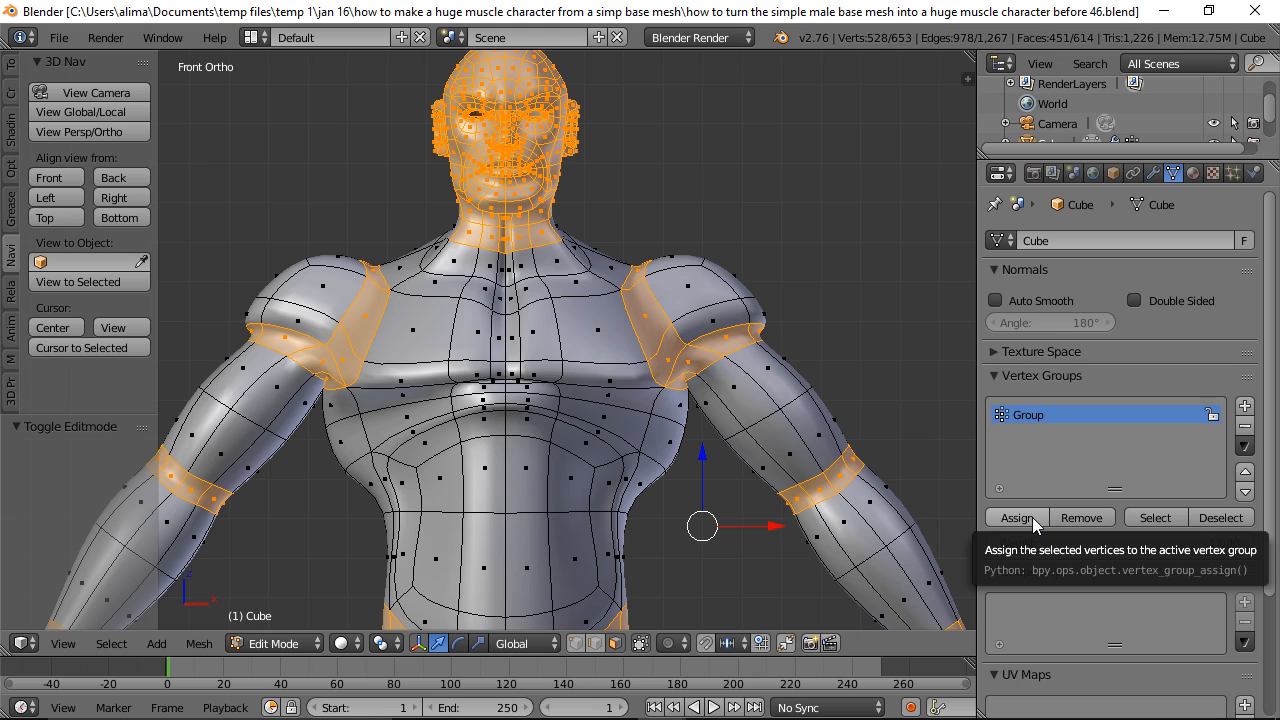
{"action": "left_click", "coordinate": [1032, 517]}
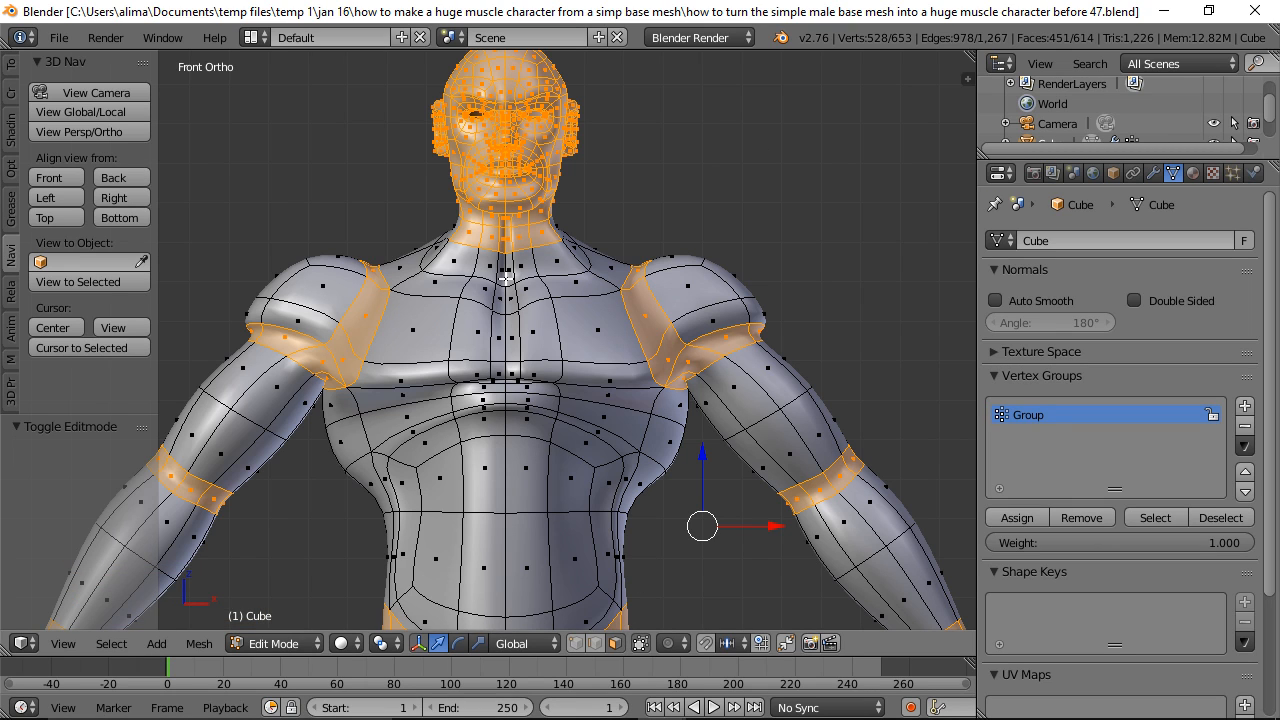
Step: Add the faces down the middle of the chest to the selection, assign them to the vertex group, and save the file as version 48
{"action": "left_click", "coordinate": [507, 276], "text": "shift"}
{"action": "left_click", "coordinate": [508, 300], "text": "shift"}
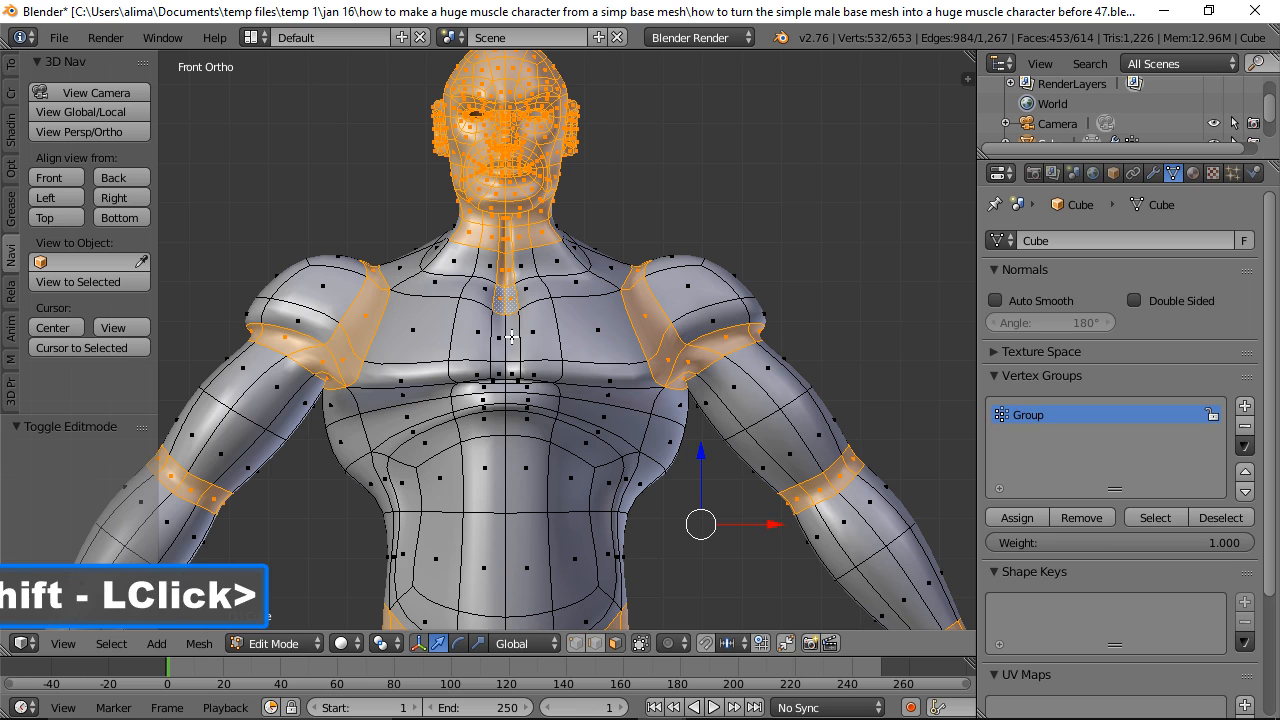
{"action": "left_click", "coordinate": [510, 370], "text": "shift"}
{"action": "left_click", "coordinate": [511, 372], "text": "shift"}
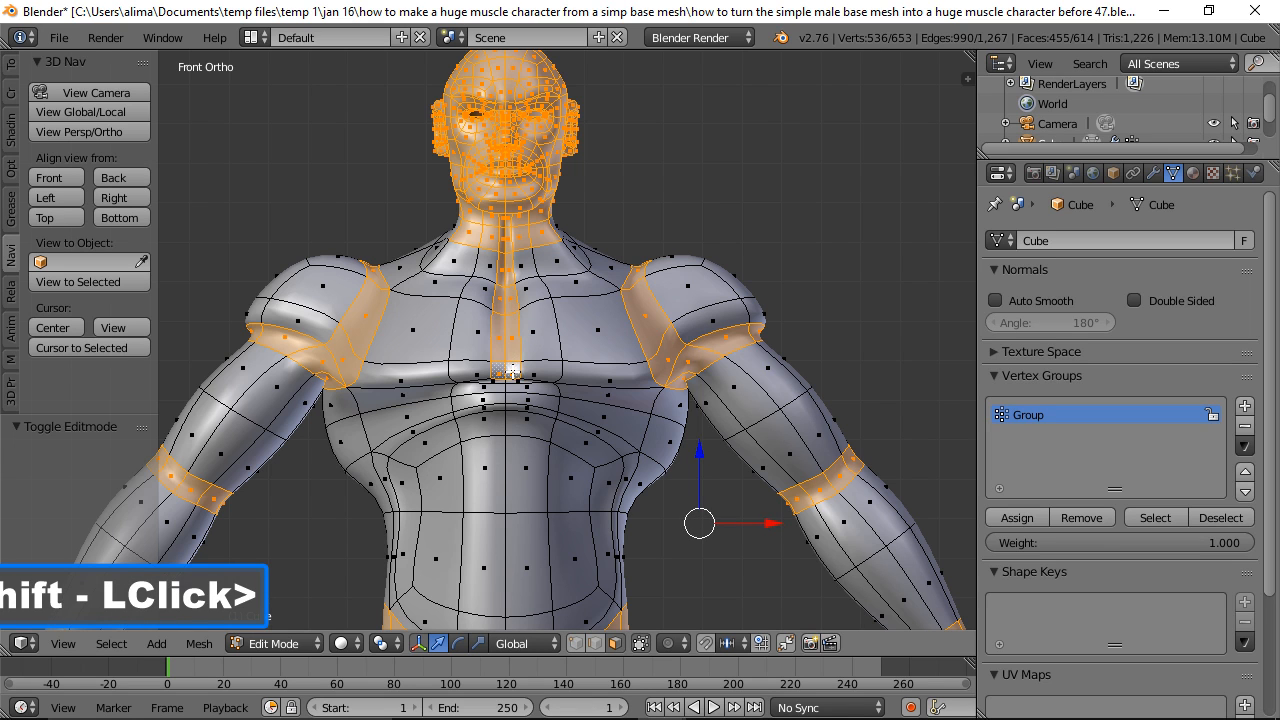
{"action": "scroll", "coordinate": [515, 378], "scroll_direction": "up", "scroll_amount": 3}
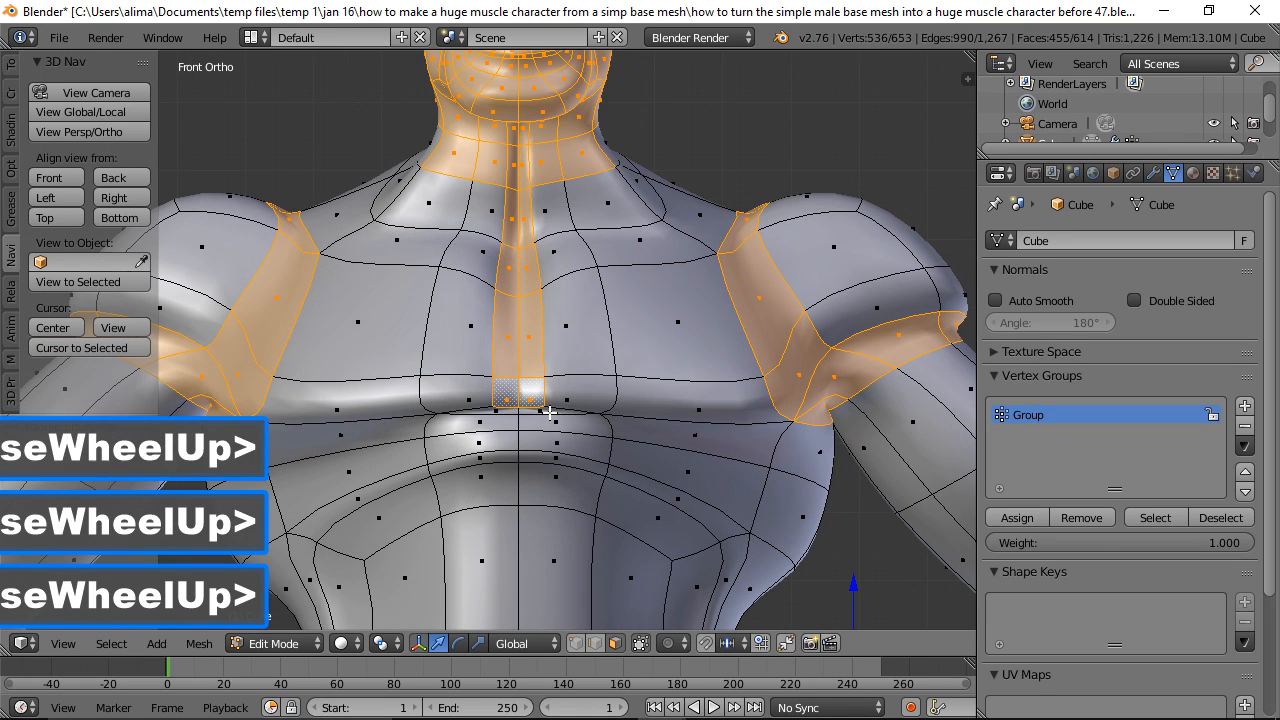
{"action": "left_click", "coordinate": [548, 409], "text": "shift"}
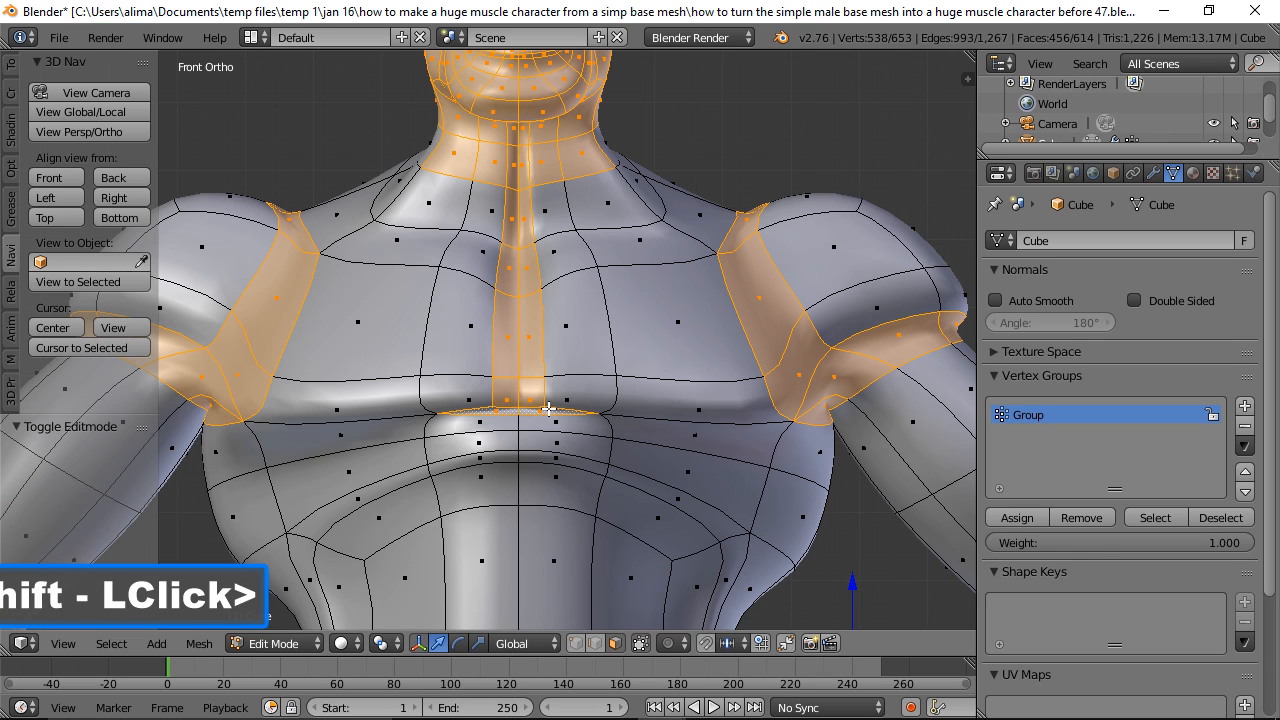
{"action": "left_click", "coordinate": [1017, 519]}
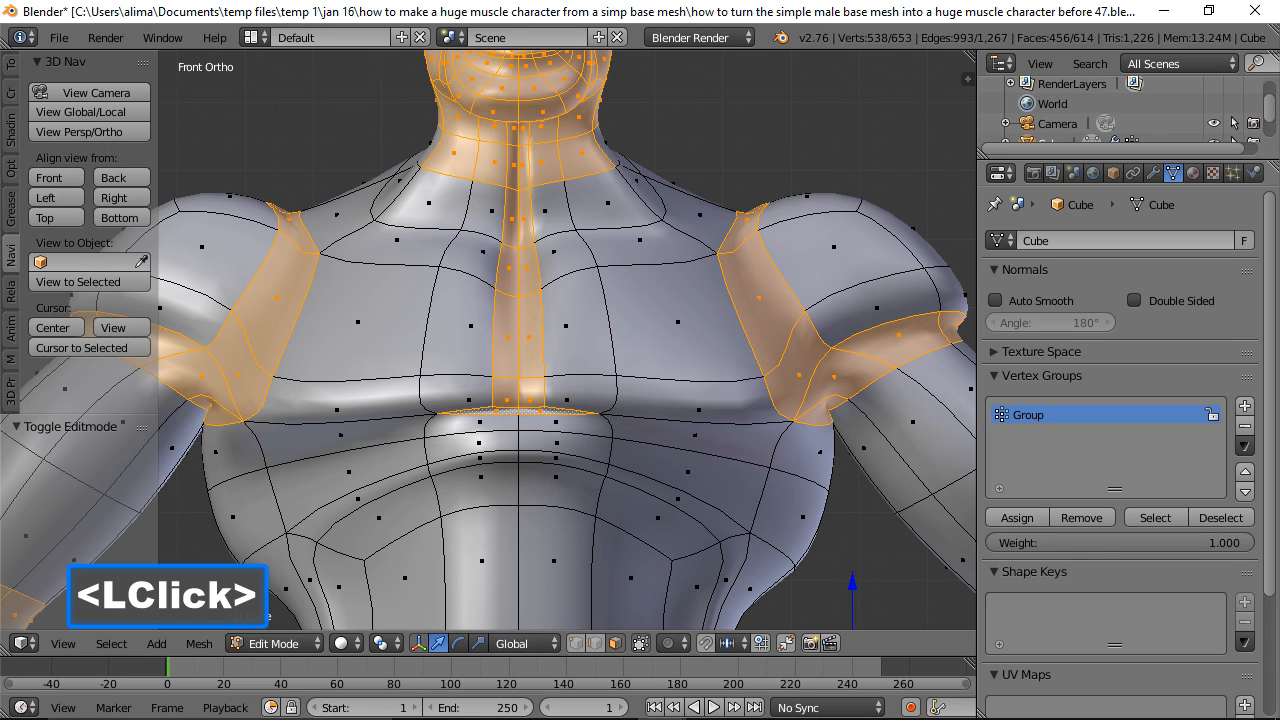
{"action": "key", "text": "ctrl+alt+s"}
Step: From a rear view, add the faces along the spine from neck to hips and assign the selection to the vertex group
{"action": "scroll", "coordinate": [666, 246], "scroll_direction": "down", "scroll_amount": 5}
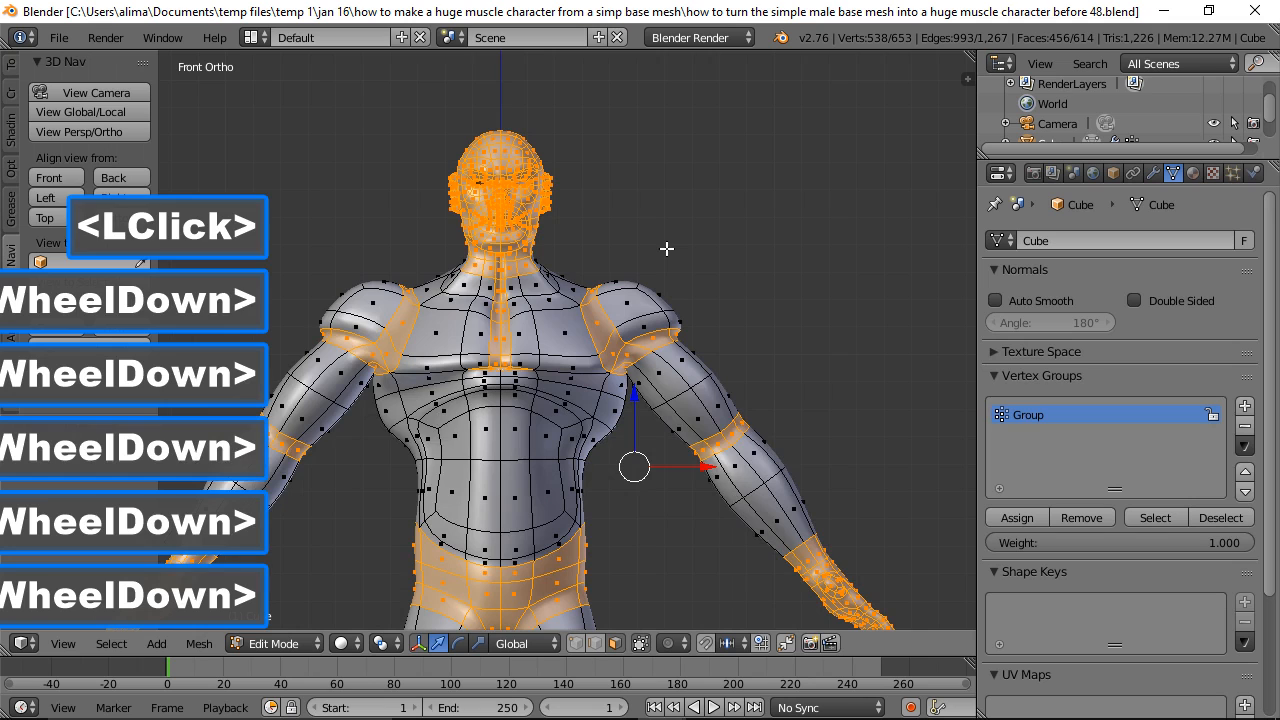
{"action": "middle_click_drag", "start_coordinate": [821, 302], "coordinate": [433, 325]}
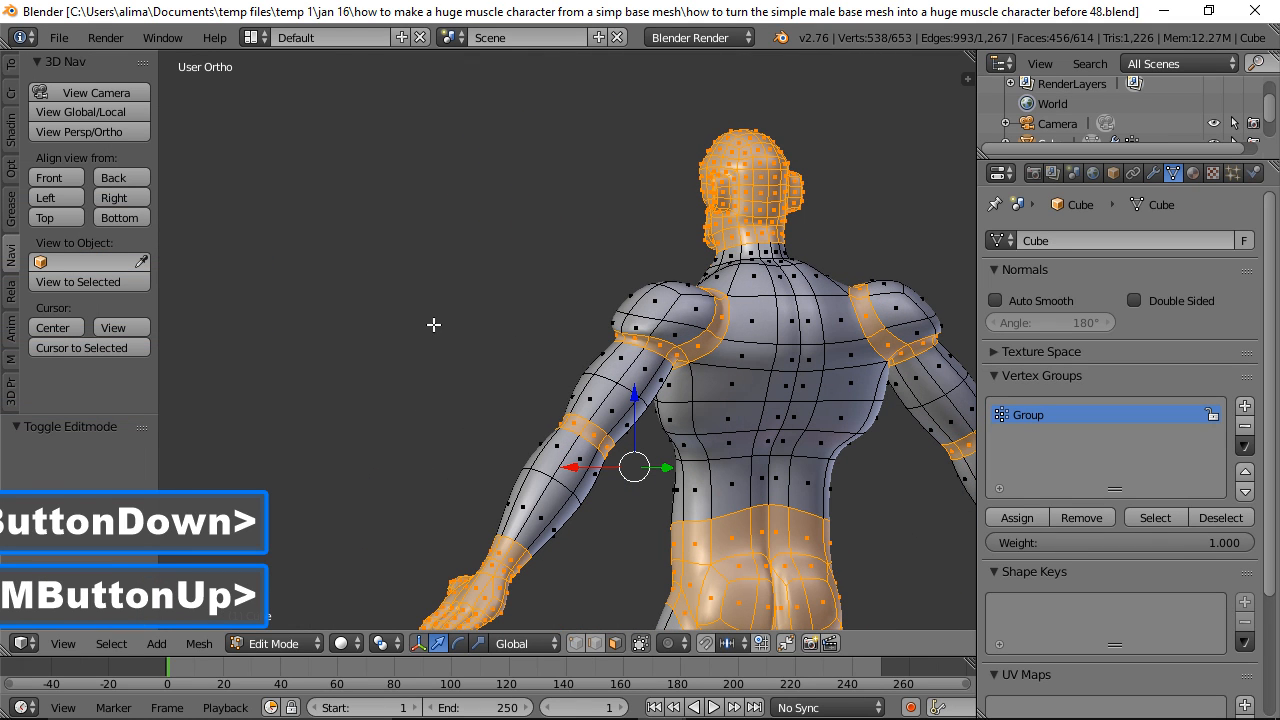
{"action": "left_click", "coordinate": [780, 252], "text": "shift"}
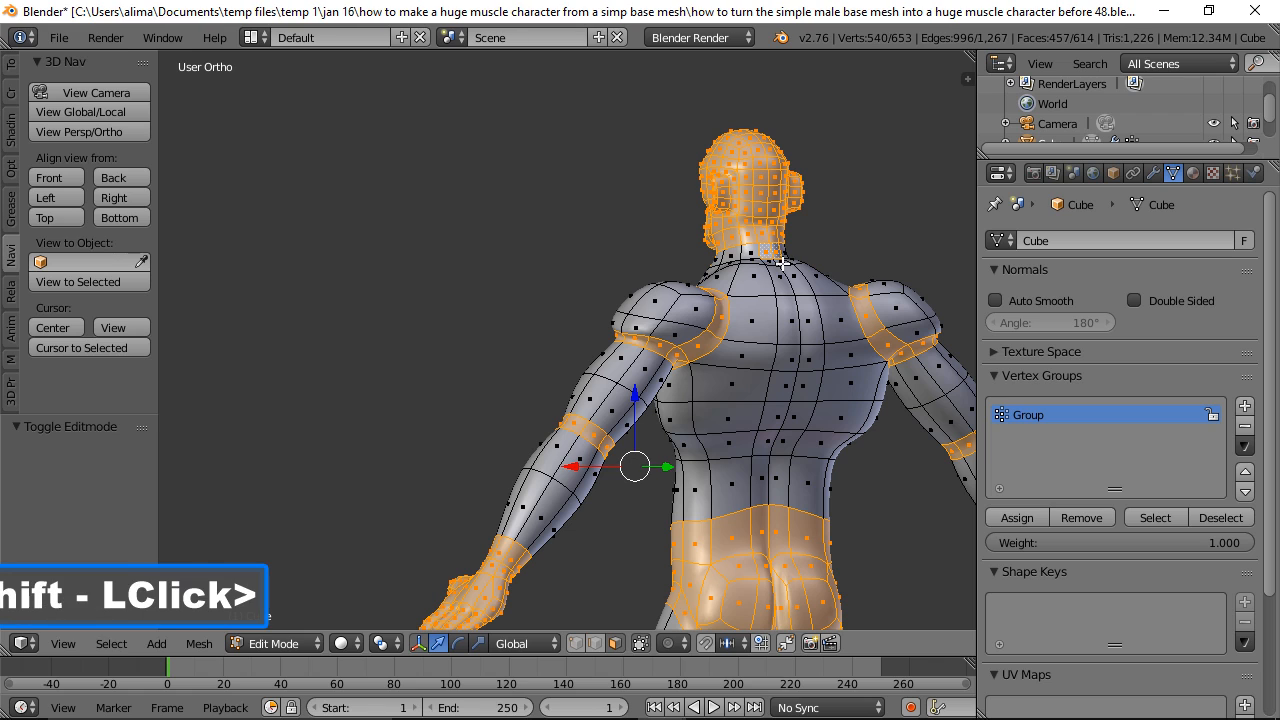
{"action": "left_click", "coordinate": [795, 282], "text": "shift"}
{"action": "left_click", "coordinate": [810, 319], "text": "shift"}
{"action": "left_click", "coordinate": [810, 360], "text": "shift"}
{"action": "left_click", "coordinate": [803, 395], "text": "shift"}
{"action": "left_click", "coordinate": [797, 418], "text": "shift"}
{"action": "left_click", "coordinate": [782, 443], "text": "shift"}
{"action": "left_click", "coordinate": [777, 476], "text": "shift"}
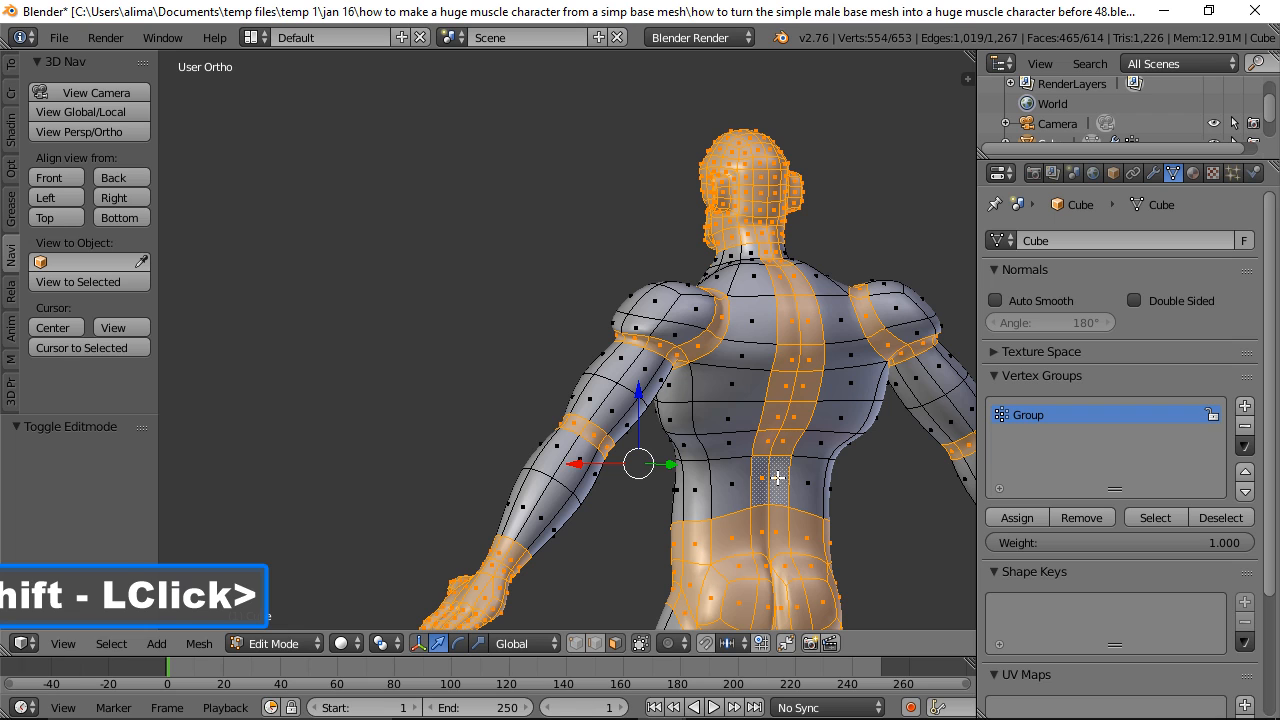
{"action": "left_click", "coordinate": [49, 178]}
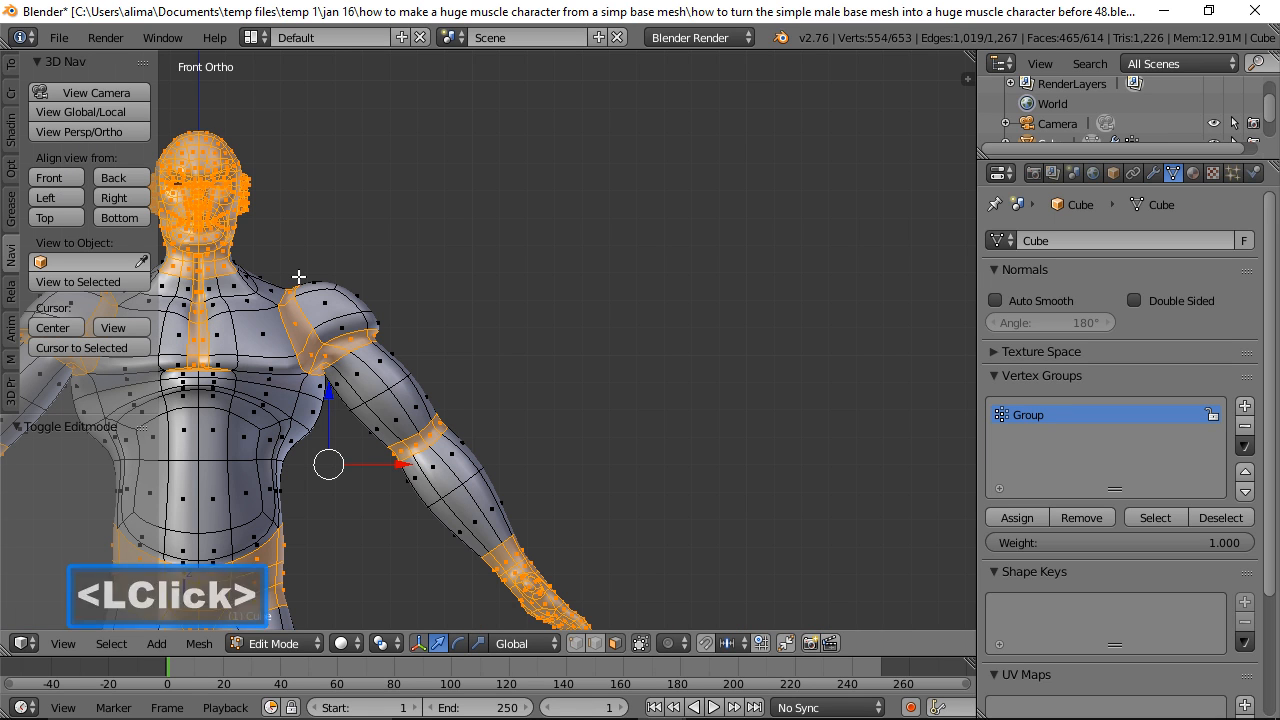
{"action": "middle_click_drag", "start_coordinate": [329, 305], "coordinate": [639, 245], "text": "shift"}
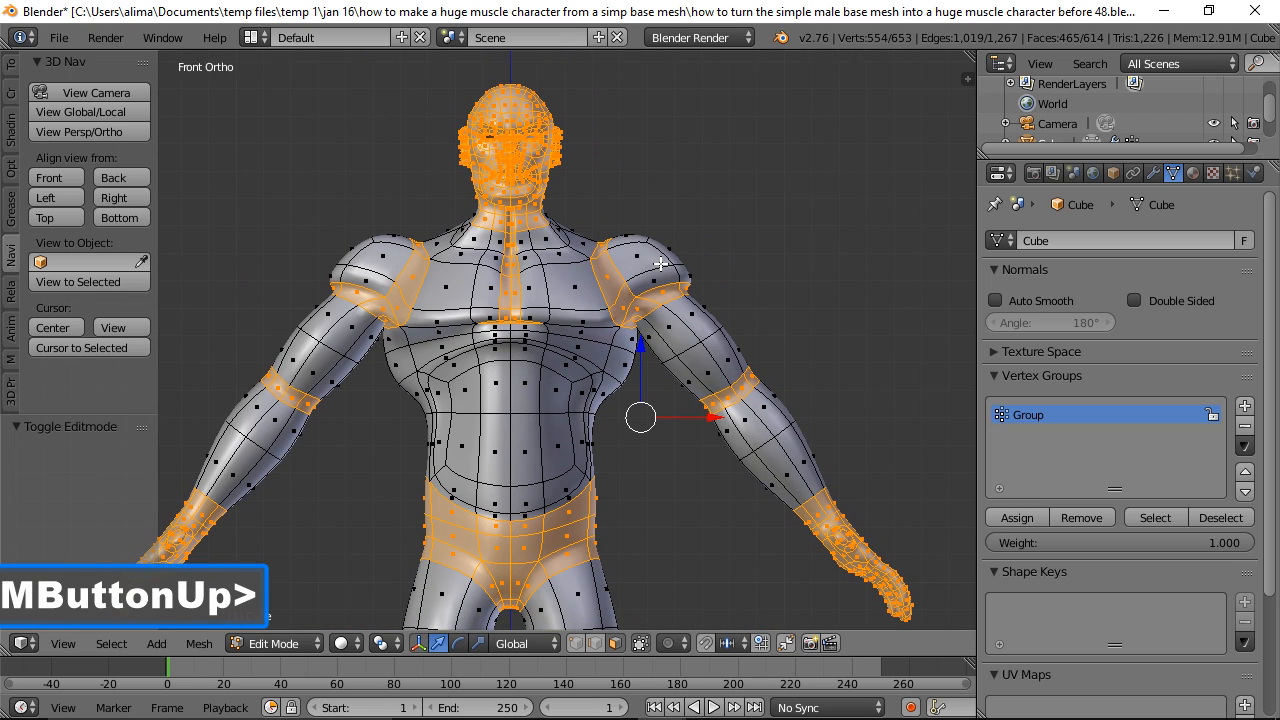
{"action": "left_click", "coordinate": [1024, 517]}
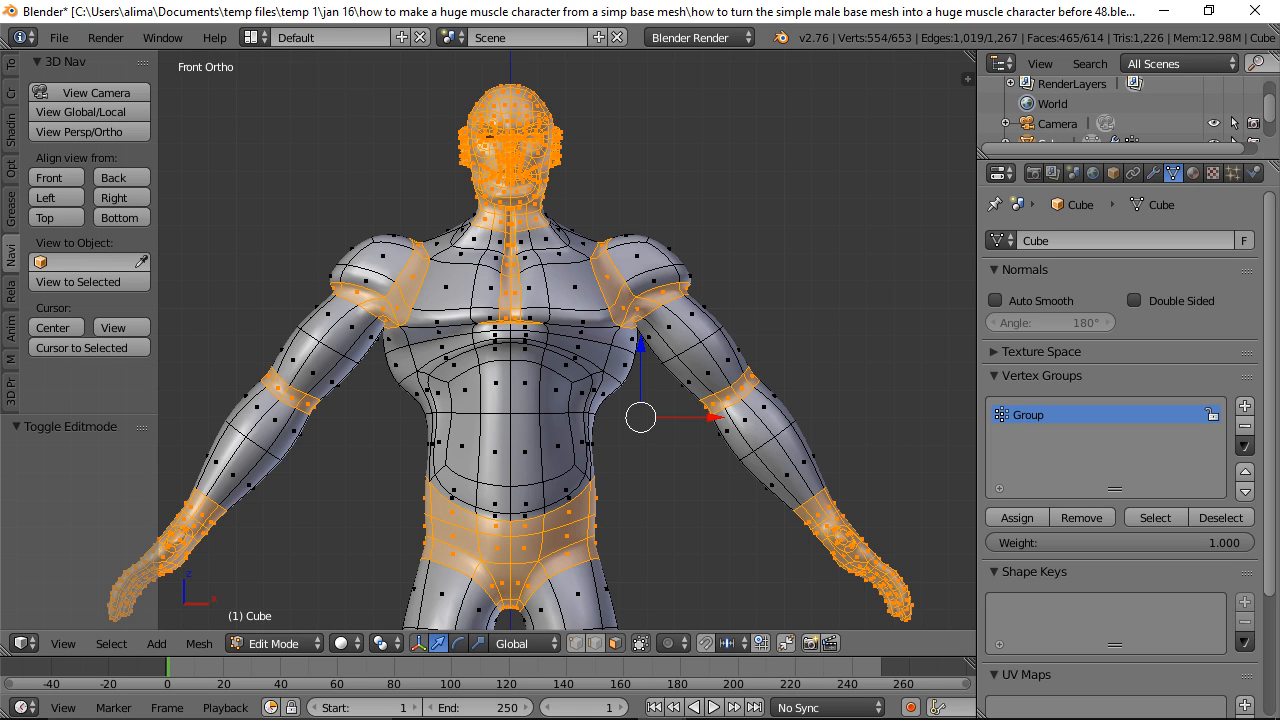
Step: Add the front faces at the base of the neck to the selection and assign them to the vertex group
{"action": "left_click", "coordinate": [818, 163]}
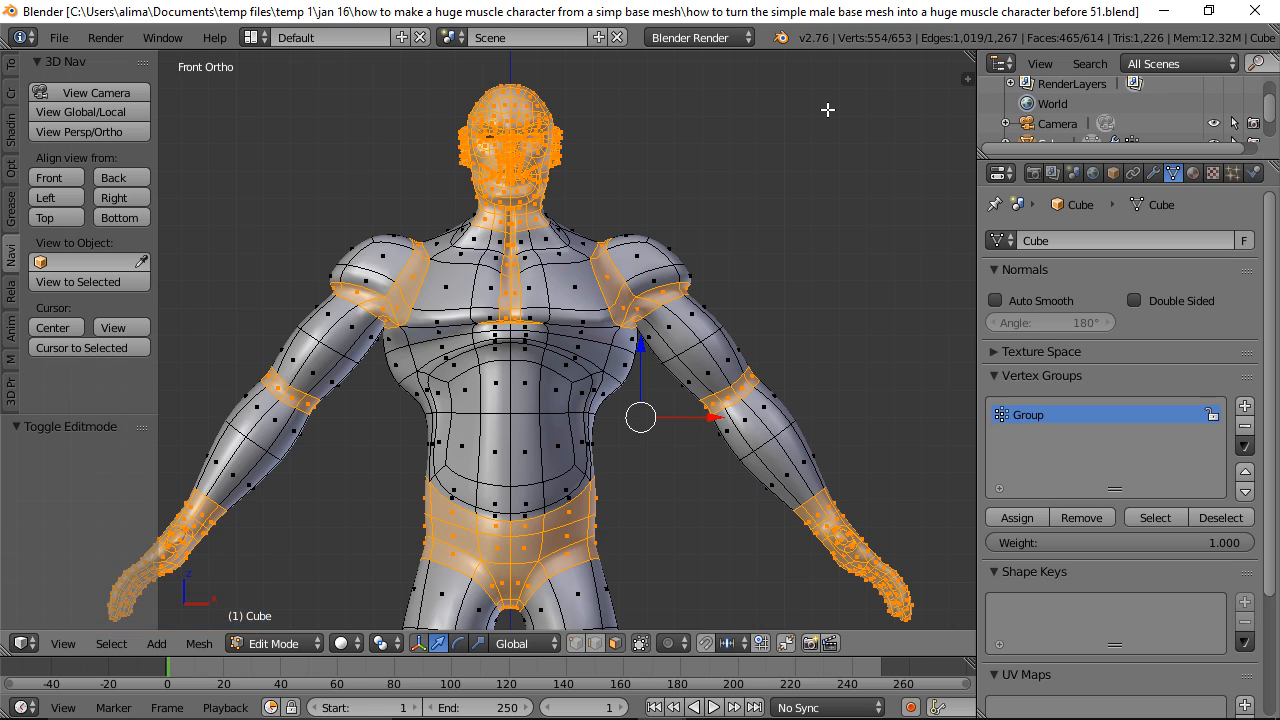
{"action": "left_click", "coordinate": [548, 243], "text": "shift"}
{"action": "left_click", "coordinate": [525, 244], "text": "shift"}
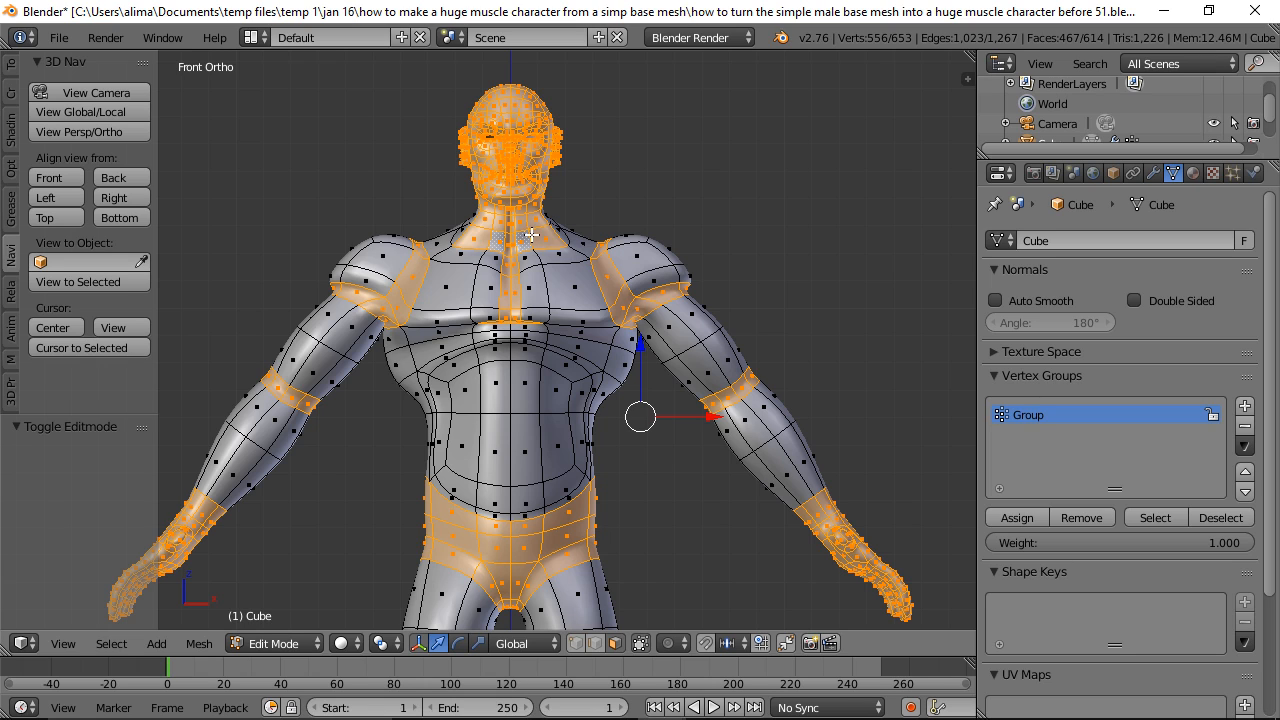
{"action": "left_click", "coordinate": [1020, 518]}
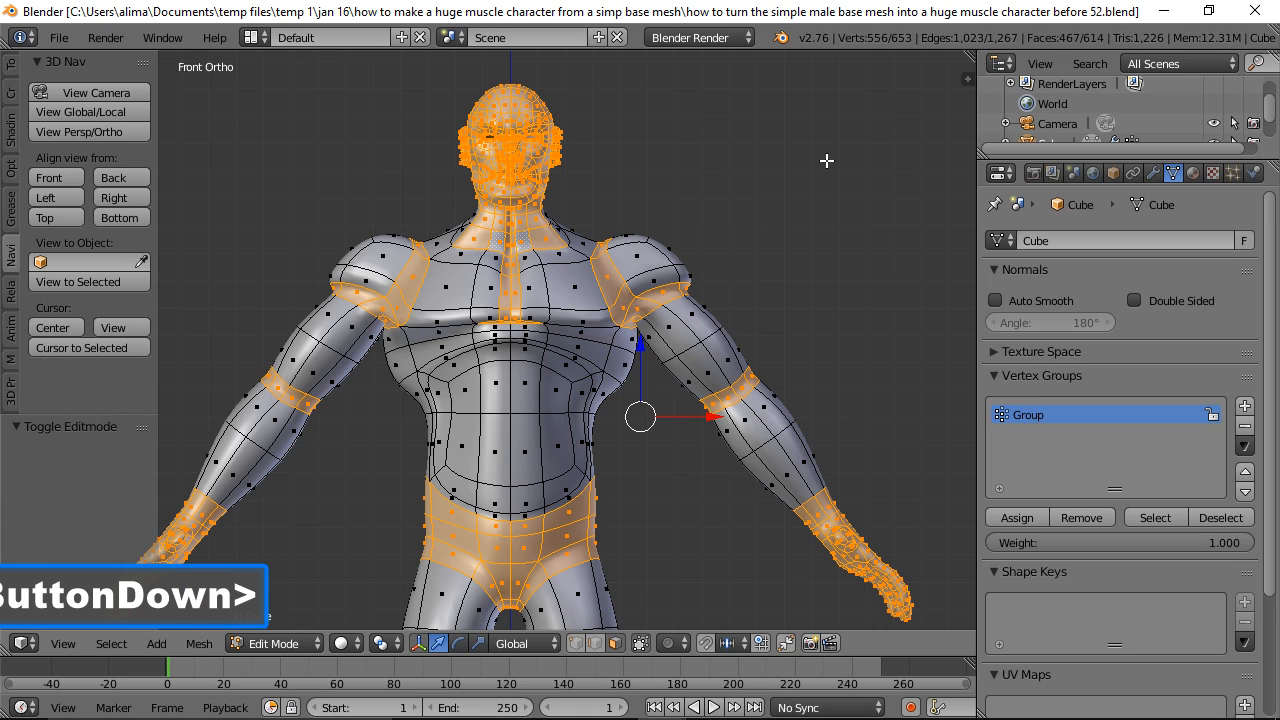
Step: Hide the selected faces and switch to Sculpt Mode with the brush settings shown
{"action": "key", "text": "h"}
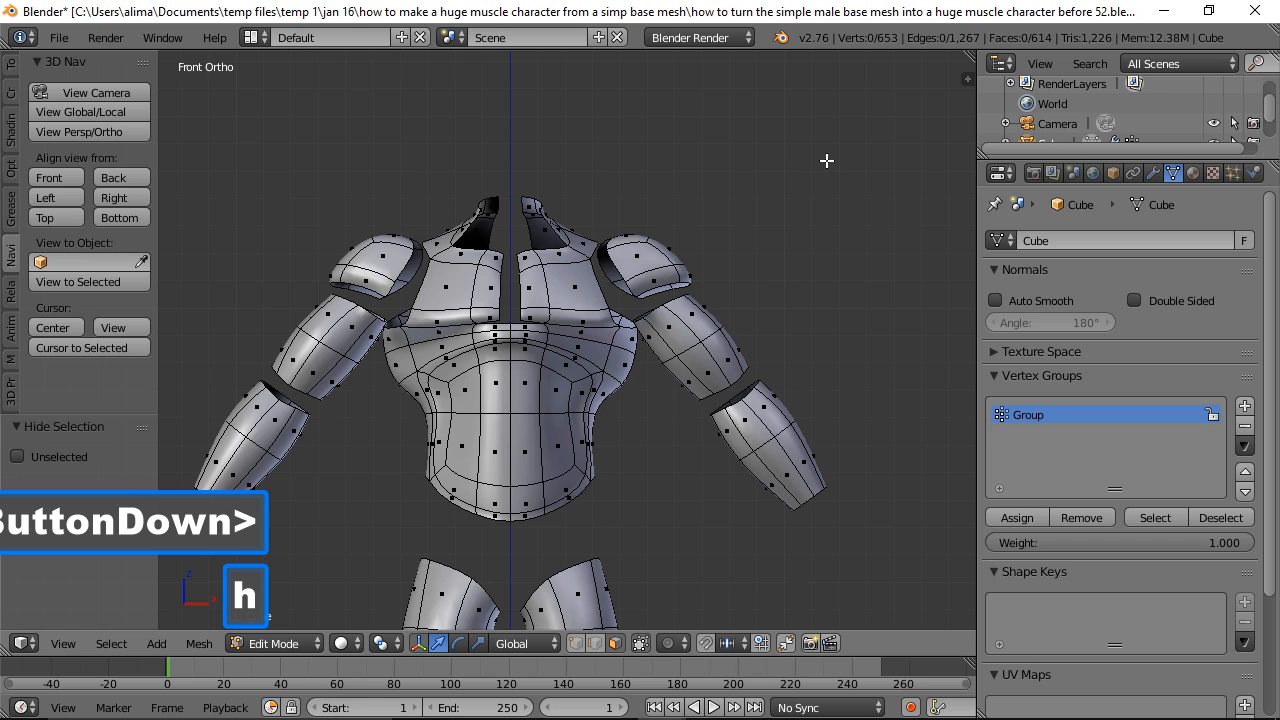
{"action": "left_click", "coordinate": [308, 644]}
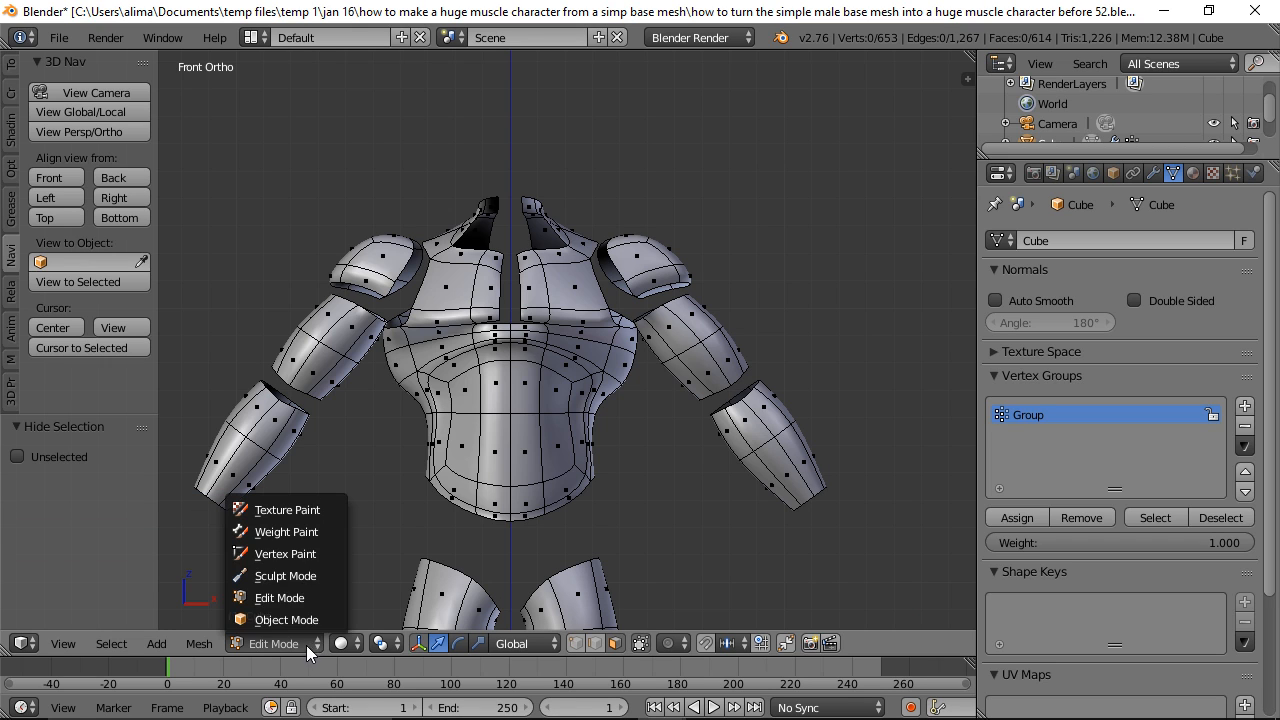
{"action": "left_click", "coordinate": [311, 578]}
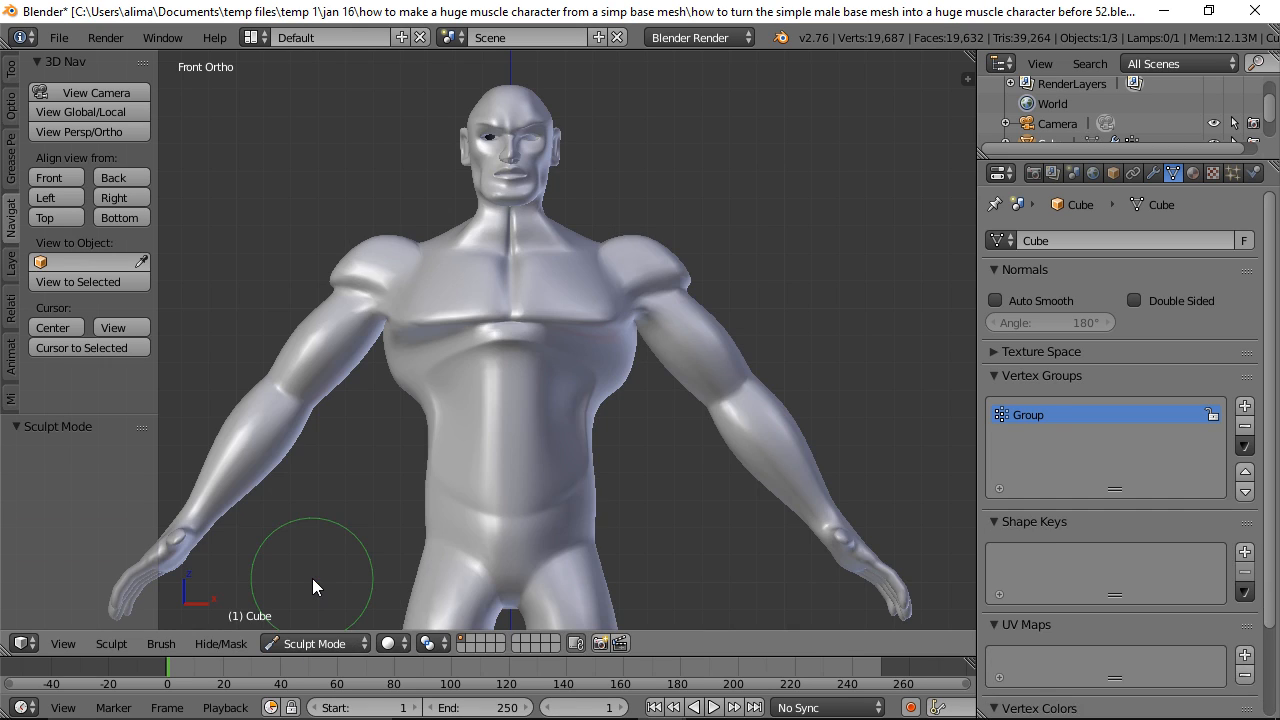
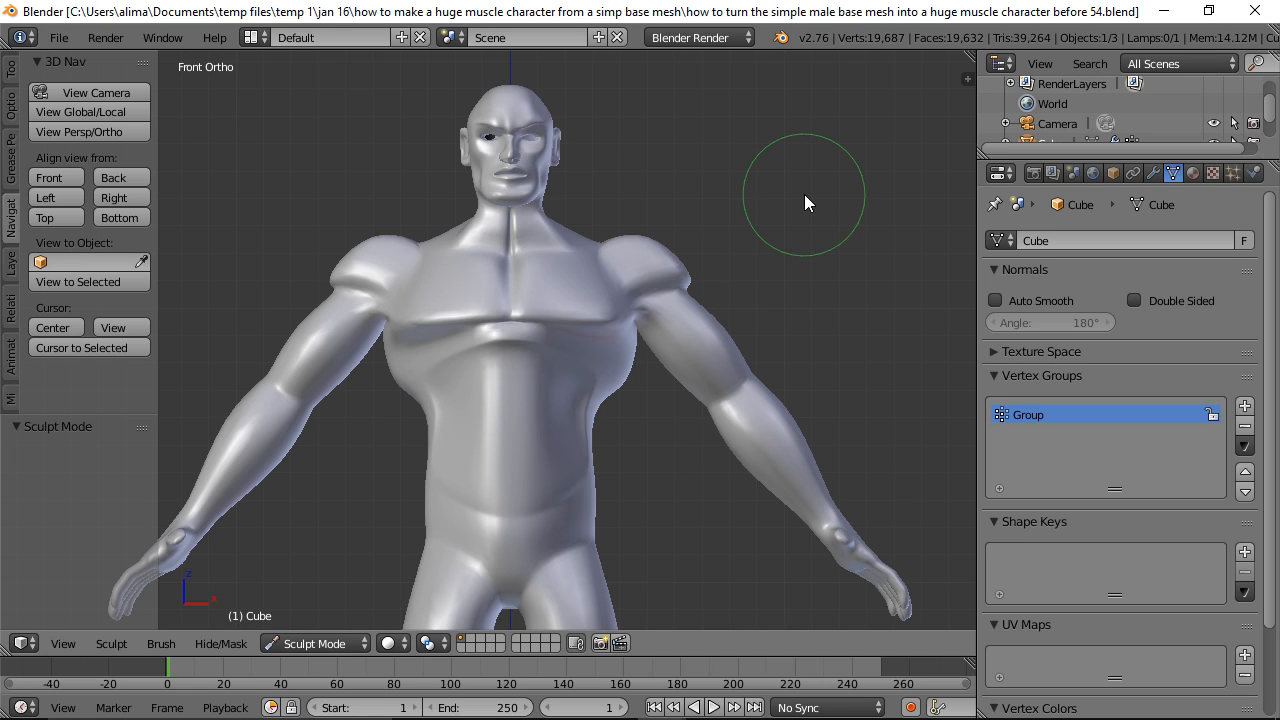
{"action": "left_click", "coordinate": [12, 72]}
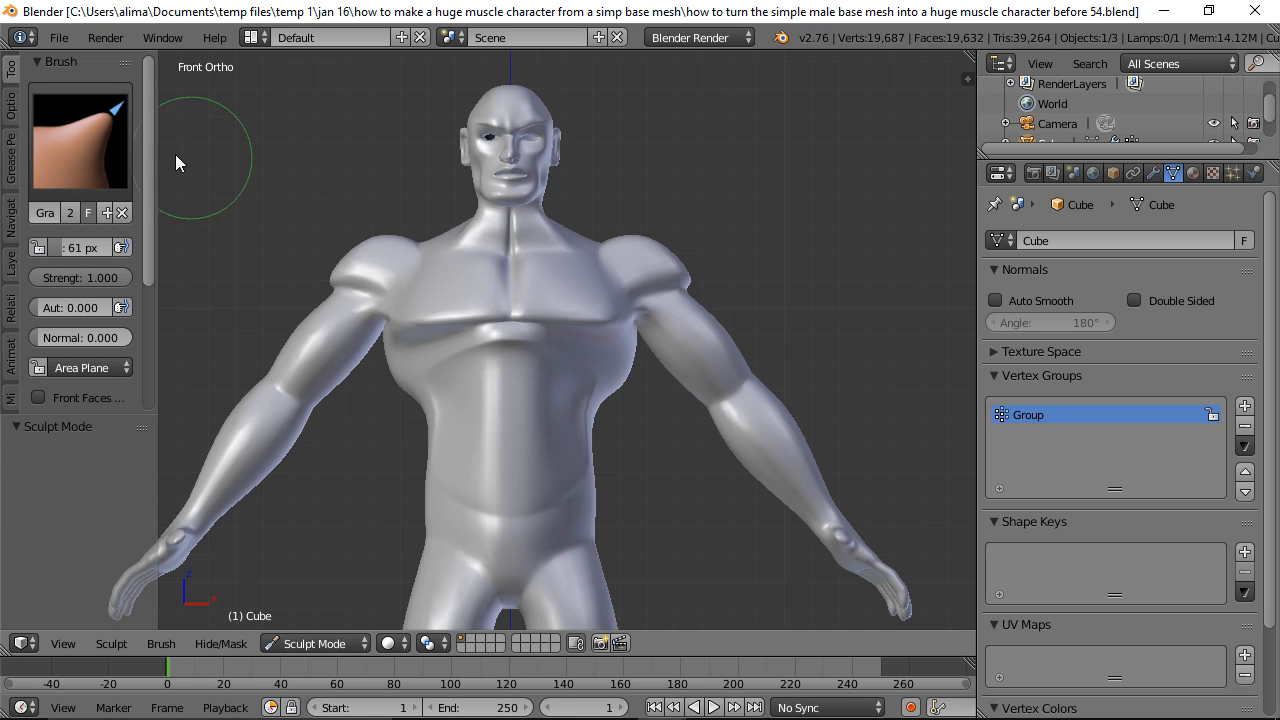
Step: Choose the Inflate/Deflate sculpt brush and set its radius to 77 px
{"action": "left_click", "coordinate": [94, 141]}
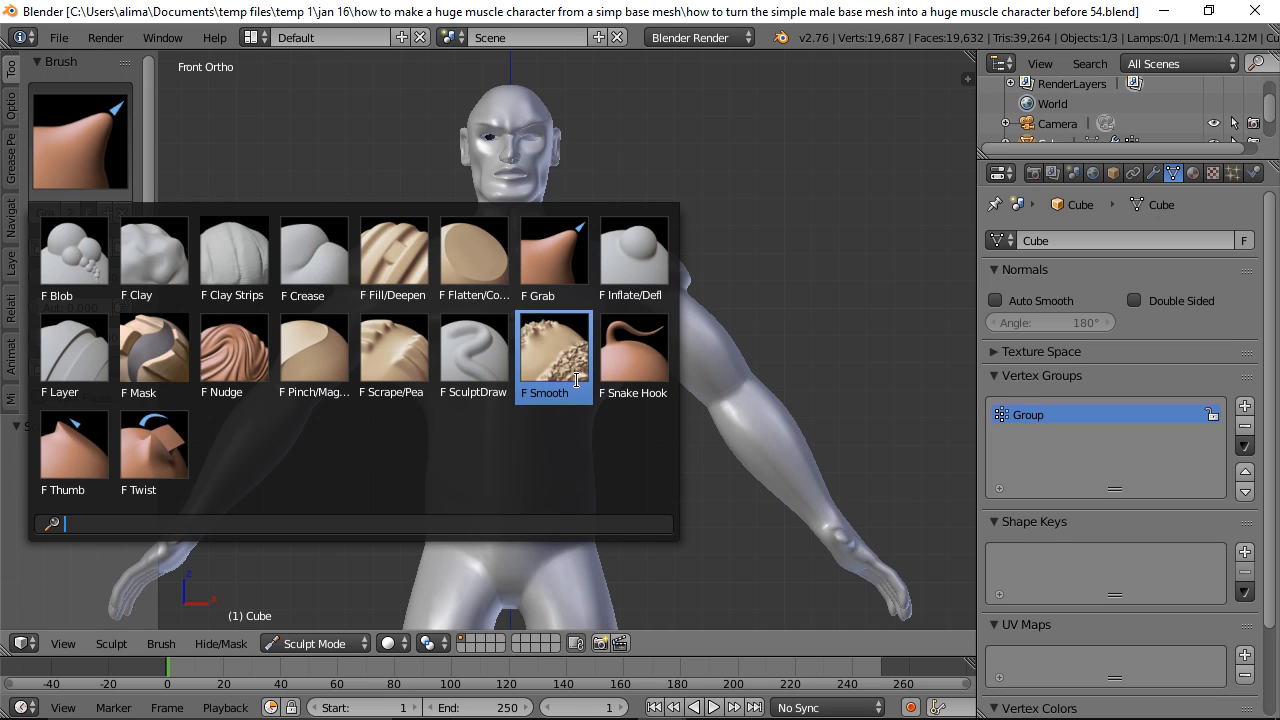
{"action": "left_click", "coordinate": [639, 274]}
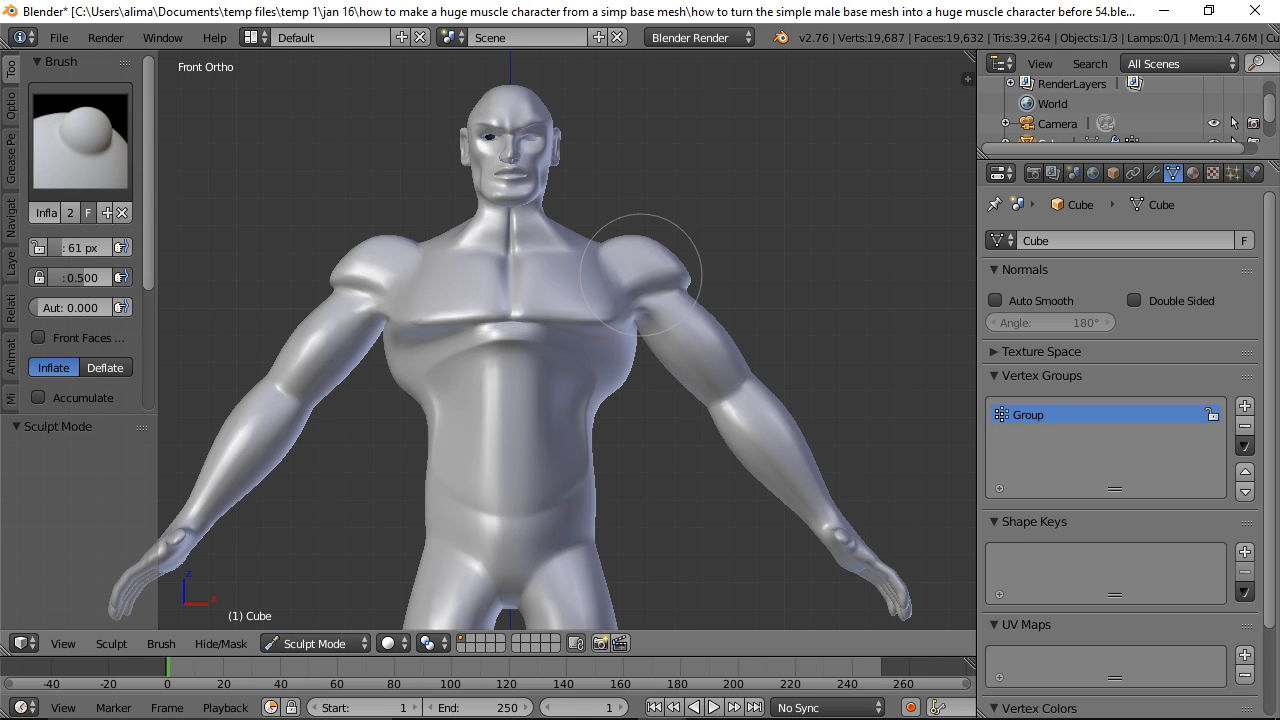
{"action": "scroll", "coordinate": [692, 300], "scroll_direction": "down", "scroll_amount": 3}
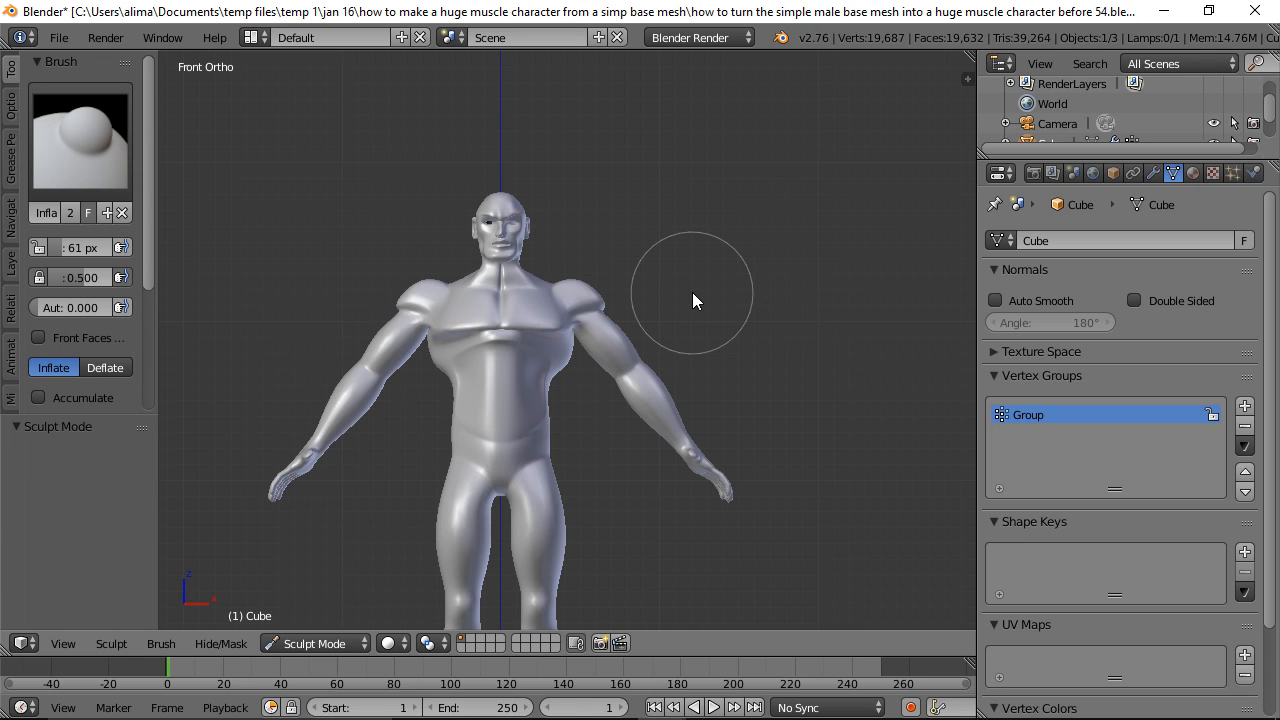
{"action": "key", "text": "f"}
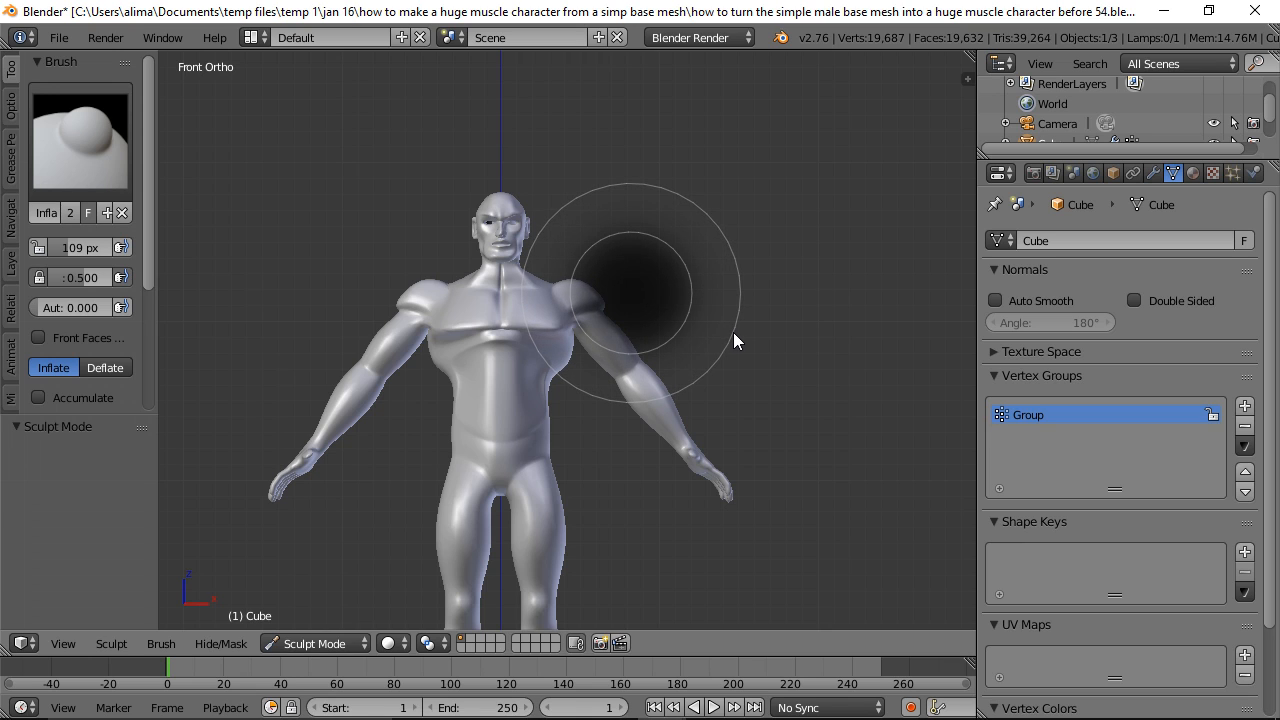
{"action": "left_click", "coordinate": [733, 332]}
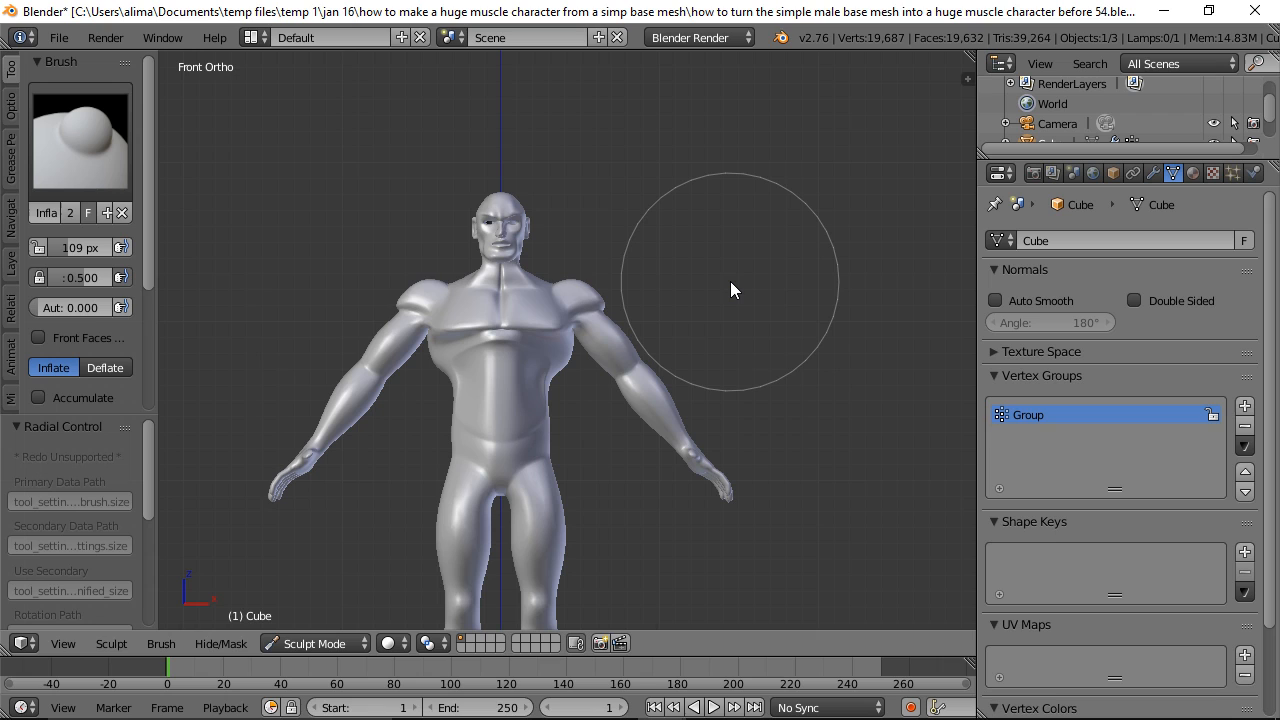
{"action": "key", "text": "f"}
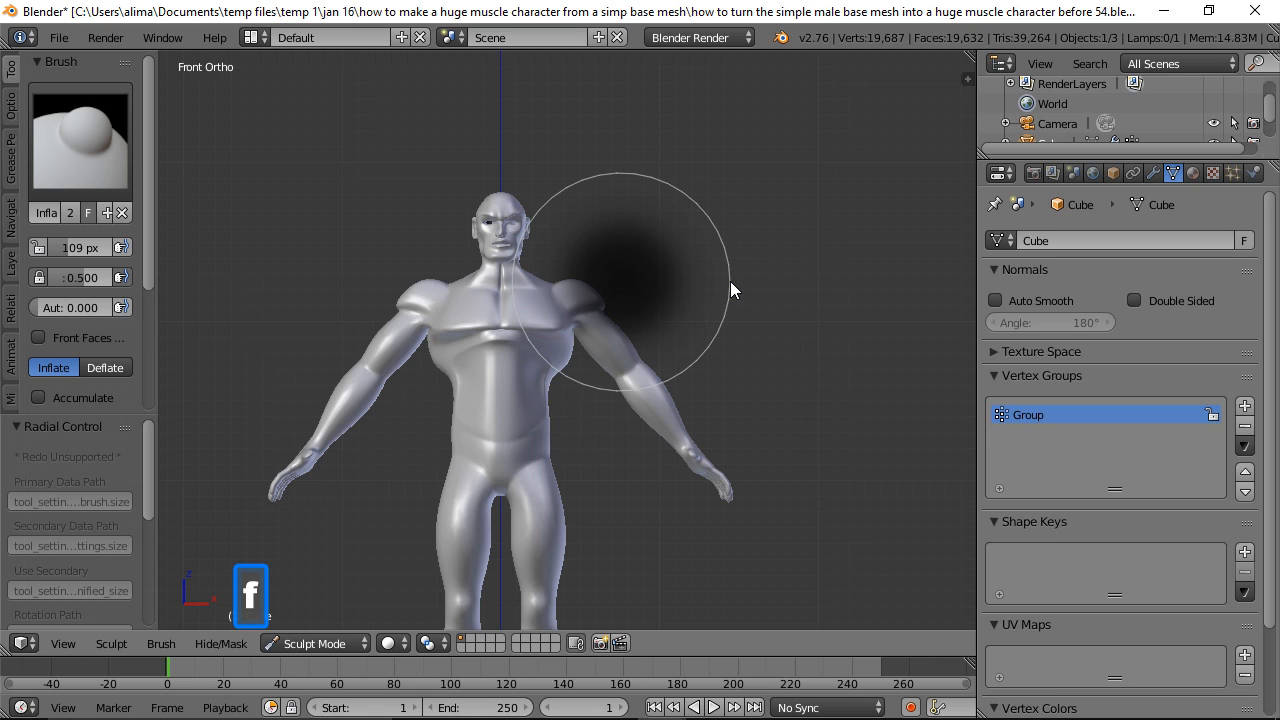
{"action": "left_click", "coordinate": [698, 288]}
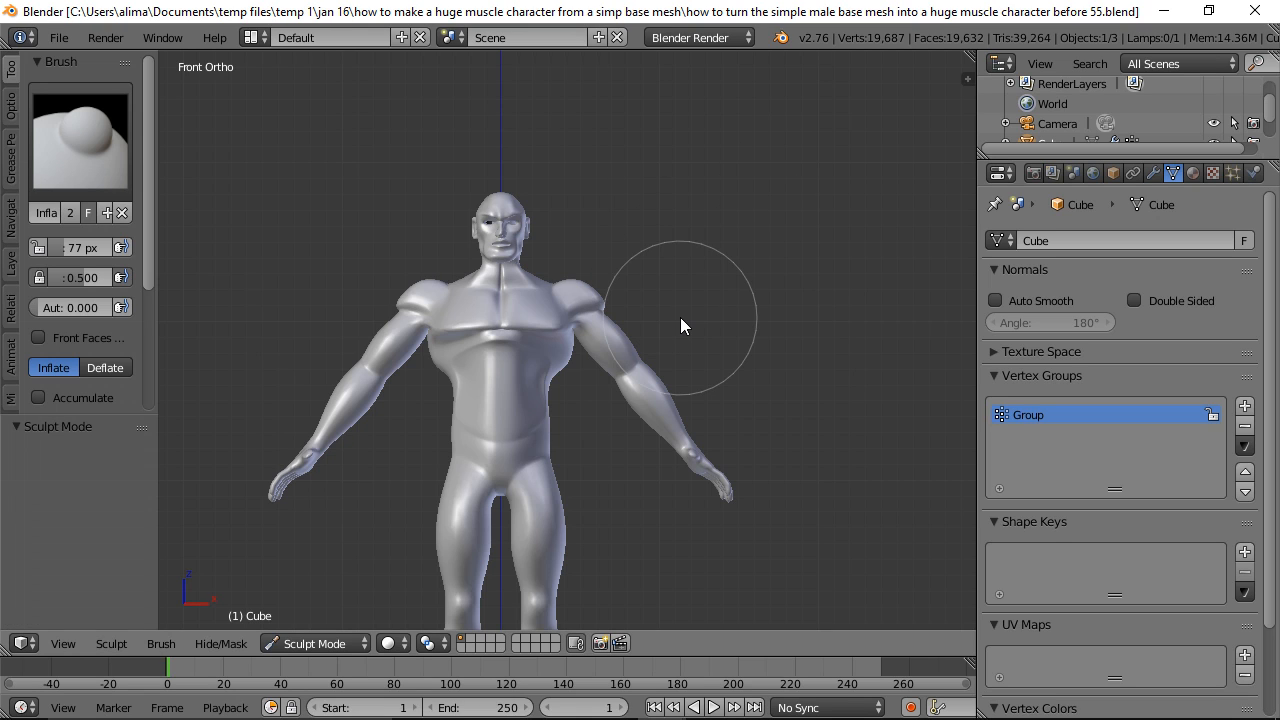
Step: Inflate the arms, shoulders and upper back with brush strokes from the front, side and rear
{"action": "mouse_move", "coordinate": [680, 318]}
{"action": "left_mouse_down"}
{"action": "mouse_move", "coordinate": [577, 338]}
{"action": "mouse_move", "coordinate": [560, 315]}
{"action": "mouse_move", "coordinate": [548, 329]}
{"action": "mouse_move", "coordinate": [569, 300]}
{"action": "mouse_move", "coordinate": [561, 324]}
{"action": "mouse_move", "coordinate": [569, 301]}
{"action": "mouse_move", "coordinate": [559, 323]}
{"action": "mouse_move", "coordinate": [549, 317]}
{"action": "mouse_move", "coordinate": [555, 299]}
{"action": "mouse_move", "coordinate": [553, 314]}
{"action": "mouse_move", "coordinate": [564, 307]}
{"action": "mouse_move", "coordinate": [632, 358]}
{"action": "mouse_move", "coordinate": [591, 365]}
{"action": "mouse_move", "coordinate": [612, 334]}
{"action": "mouse_move", "coordinate": [617, 358]}
{"action": "mouse_move", "coordinate": [626, 349]}
{"action": "mouse_move", "coordinate": [618, 362]}
{"action": "mouse_move", "coordinate": [666, 394]}
{"action": "mouse_move", "coordinate": [654, 409]}
{"action": "mouse_move", "coordinate": [667, 383]}
{"action": "left_mouse_up"}
{"action": "mouse_move", "coordinate": [779, 349]}
{"action": "middle_mouse_down"}
{"action": "mouse_move", "coordinate": [788, 371]}
{"action": "mouse_move", "coordinate": [597, 420]}
{"action": "mouse_move", "coordinate": [469, 391]}
{"action": "middle_mouse_up"}
{"action": "mouse_move", "coordinate": [837, 389]}
{"action": "middle_mouse_down"}
{"action": "mouse_move", "coordinate": [626, 386]}
{"action": "mouse_move", "coordinate": [652, 371]}
{"action": "mouse_move", "coordinate": [679, 389]}
{"action": "mouse_move", "coordinate": [653, 374]}
{"action": "middle_mouse_up"}
{"action": "mouse_move", "coordinate": [653, 374]}
{"action": "left_mouse_down"}
{"action": "mouse_move", "coordinate": [634, 323]}
{"action": "mouse_move", "coordinate": [655, 297]}
{"action": "mouse_move", "coordinate": [596, 329]}
{"action": "mouse_move", "coordinate": [667, 301]}
{"action": "mouse_move", "coordinate": [627, 308]}
{"action": "mouse_move", "coordinate": [648, 317]}
{"action": "mouse_move", "coordinate": [599, 371]}
{"action": "mouse_move", "coordinate": [588, 371]}
{"action": "mouse_move", "coordinate": [655, 328]}
{"action": "mouse_move", "coordinate": [535, 360]}
{"action": "mouse_move", "coordinate": [547, 327]}
{"action": "left_mouse_up"}
{"action": "middle_click_drag", "start_coordinate": [470, 345], "coordinate": [559, 351]}
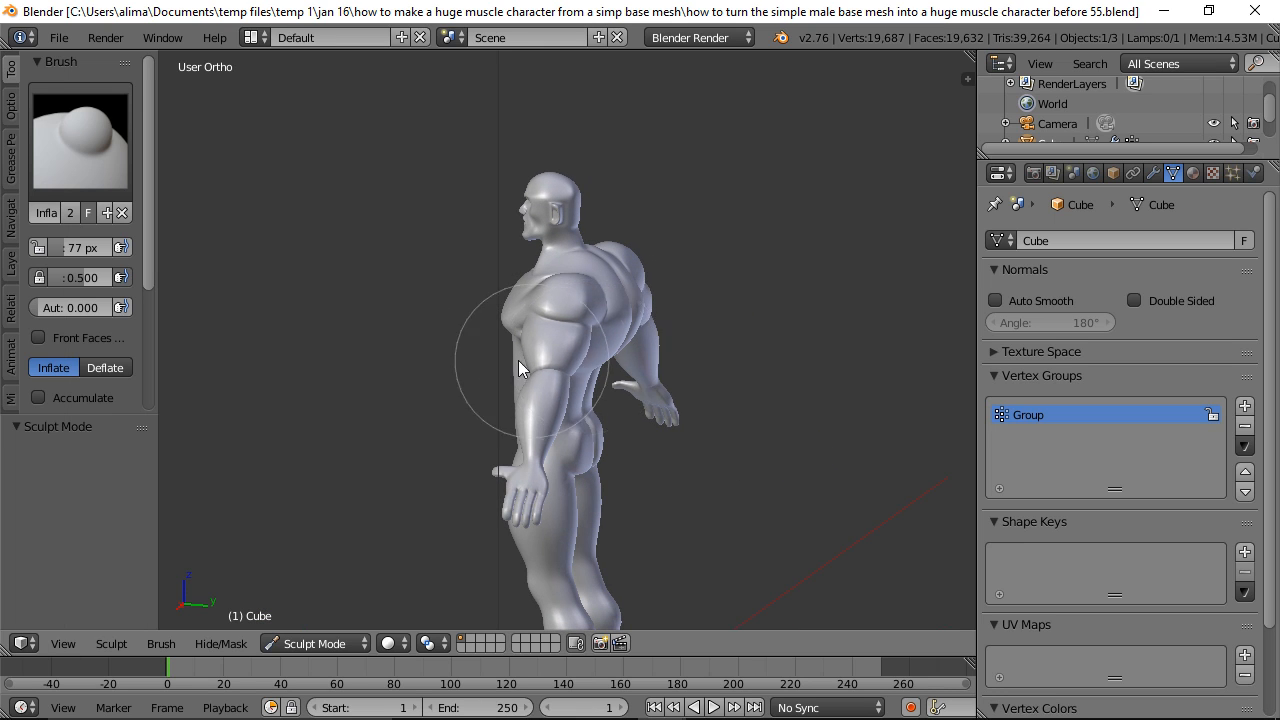
{"action": "mouse_move", "coordinate": [420, 383]}
{"action": "middle_mouse_down"}
{"action": "mouse_move", "coordinate": [551, 386]}
{"action": "mouse_move", "coordinate": [686, 365]}
{"action": "middle_mouse_up"}
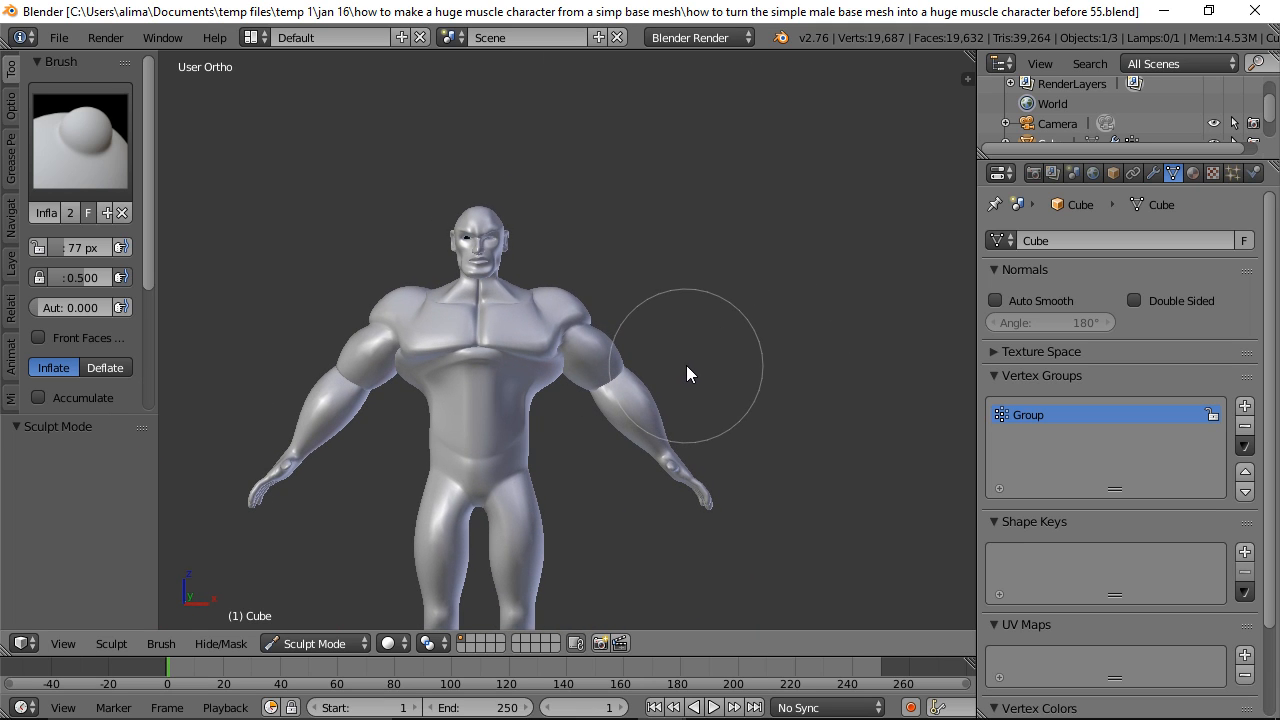
{"action": "mouse_move", "coordinate": [620, 436]}
{"action": "middle_mouse_down"}
{"action": "mouse_move", "coordinate": [606, 460]}
{"action": "mouse_move", "coordinate": [647, 345]}
{"action": "middle_mouse_up"}
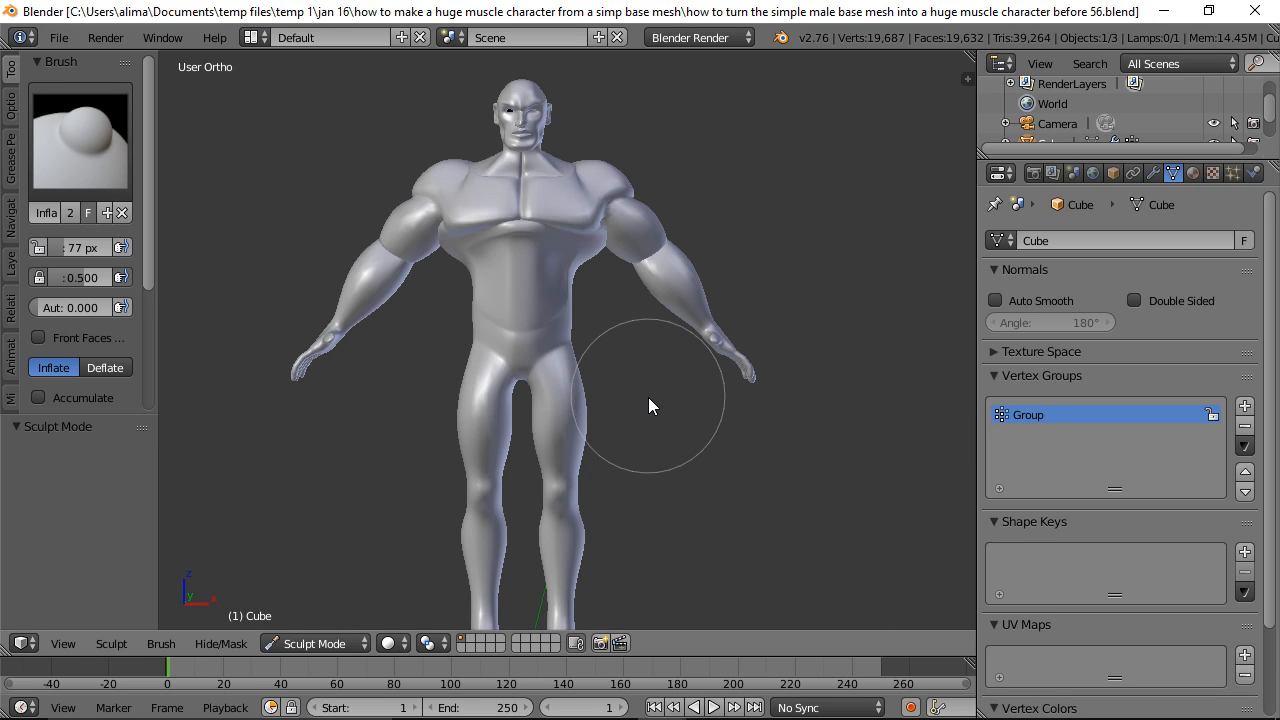
Step: Return to Edit Mode, reveal all hidden faces and clear the selection
{"action": "left_click", "coordinate": [357, 648]}
{"action": "left_click", "coordinate": [356, 604]}
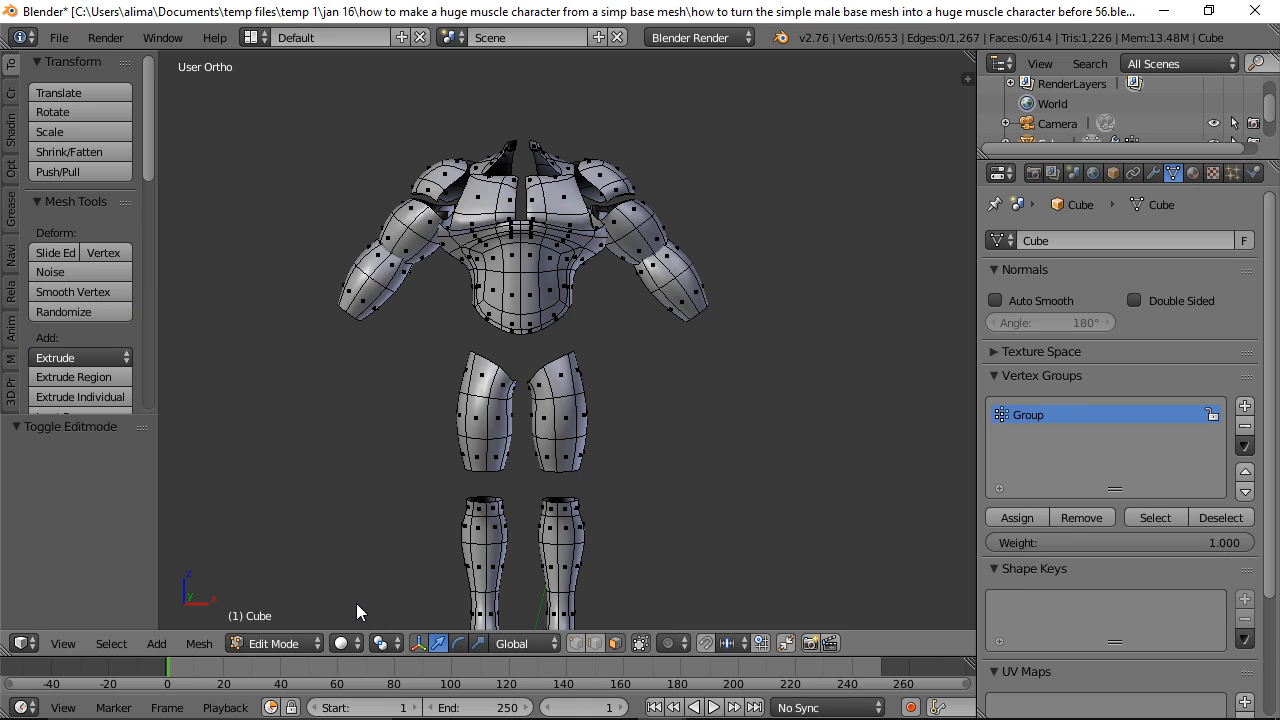
{"action": "key", "text": "alt"}
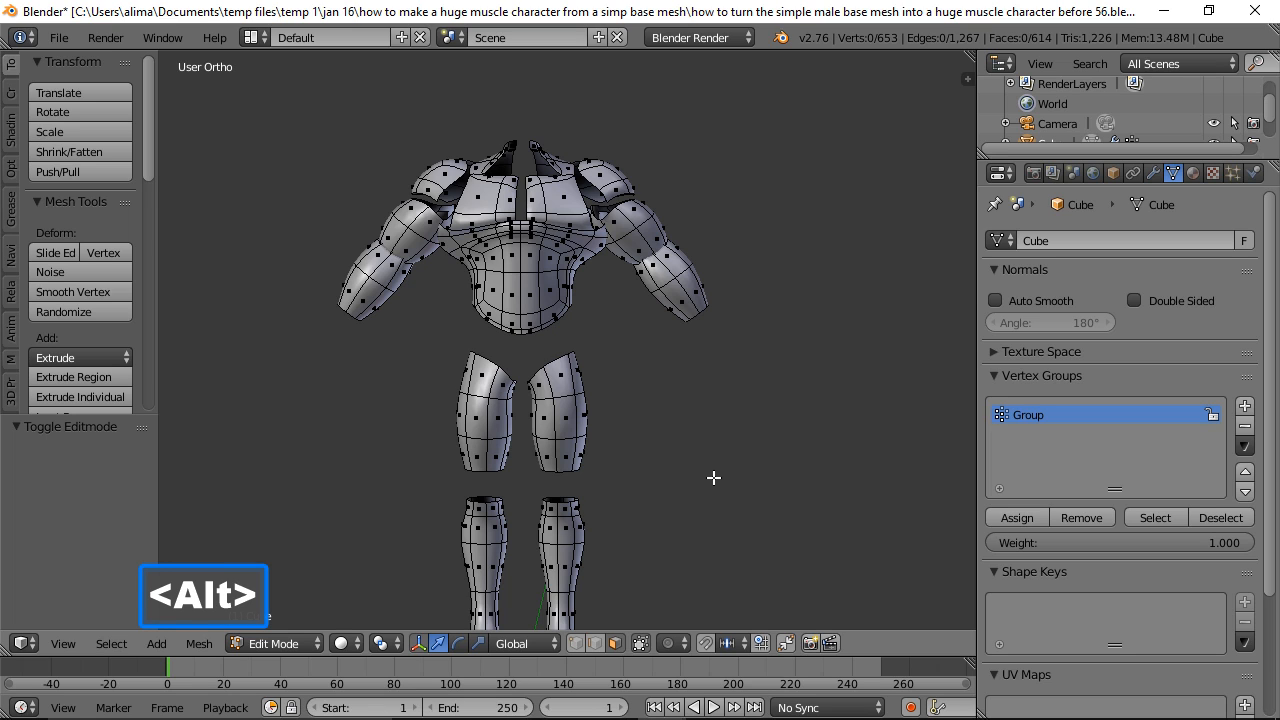
{"action": "key", "text": "alt+h"}
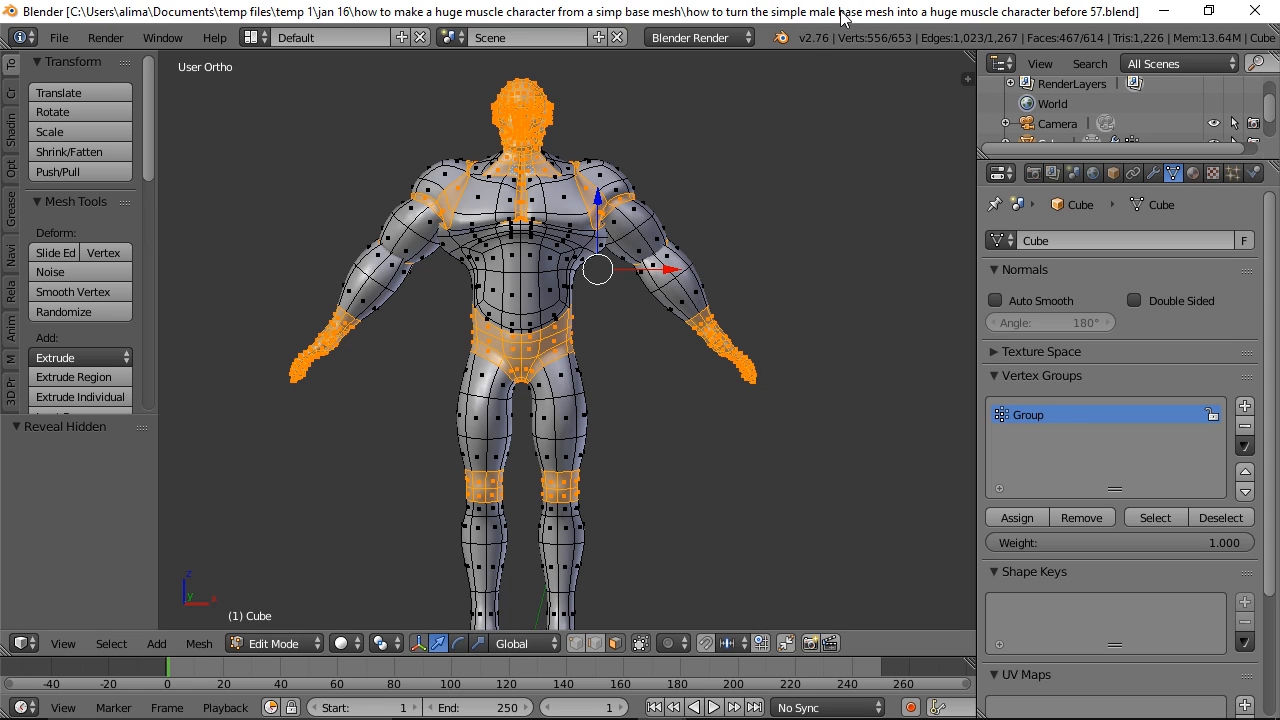
{"action": "key", "text": "a"}
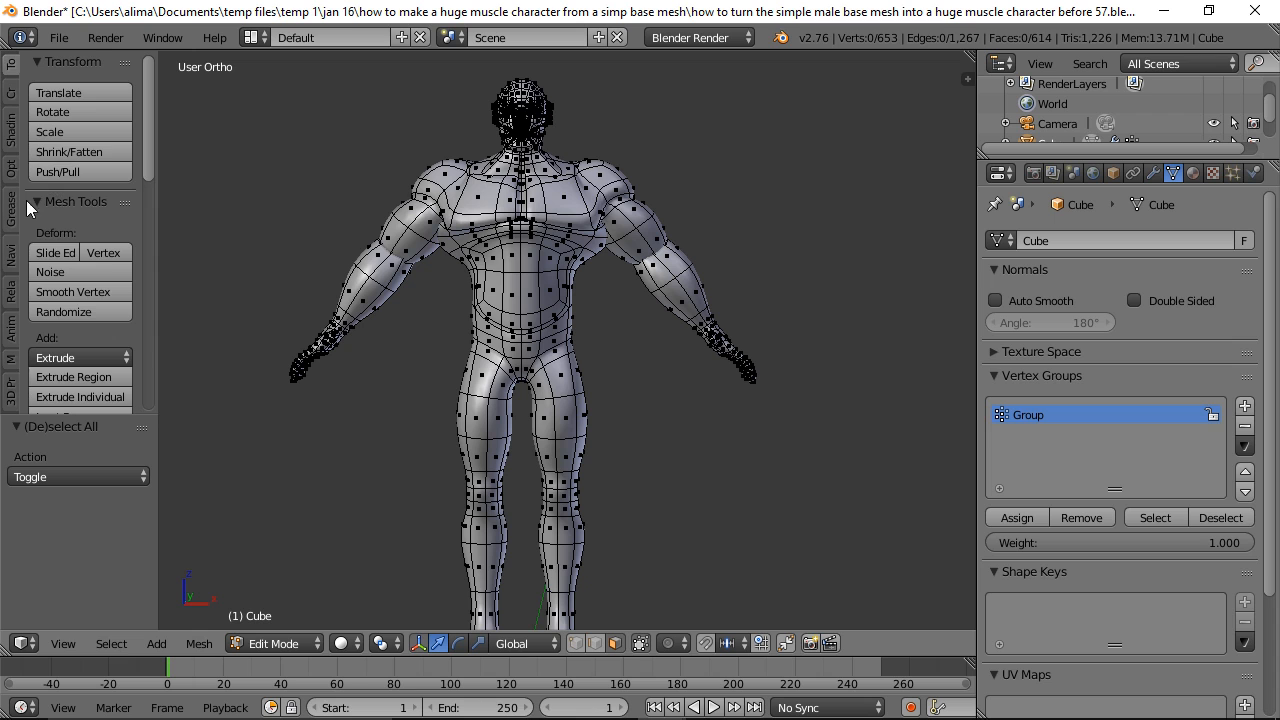
Step: In a front wireframe view, box-select all faces from the hips down to the feet
{"action": "left_click", "coordinate": [12, 253]}
{"action": "left_click", "coordinate": [62, 176]}
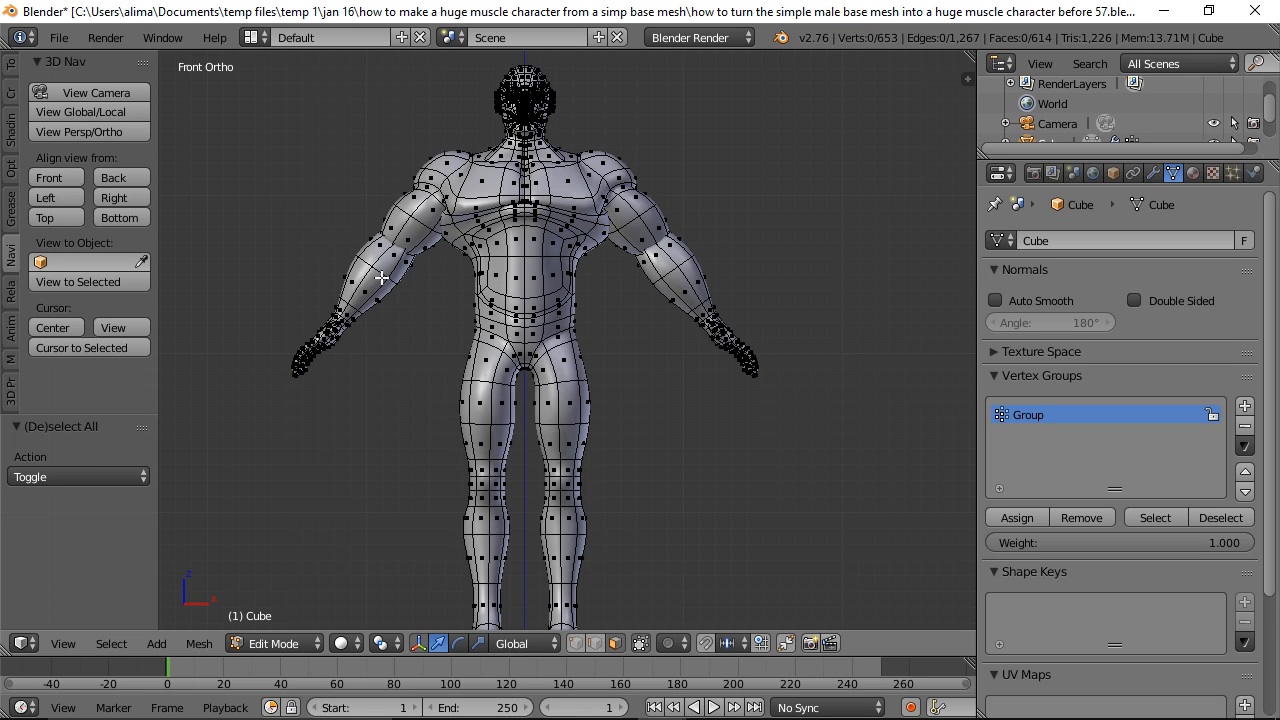
{"action": "scroll", "coordinate": [636, 372], "scroll_direction": "down", "scroll_amount": 1}
{"action": "key", "text": "z"}
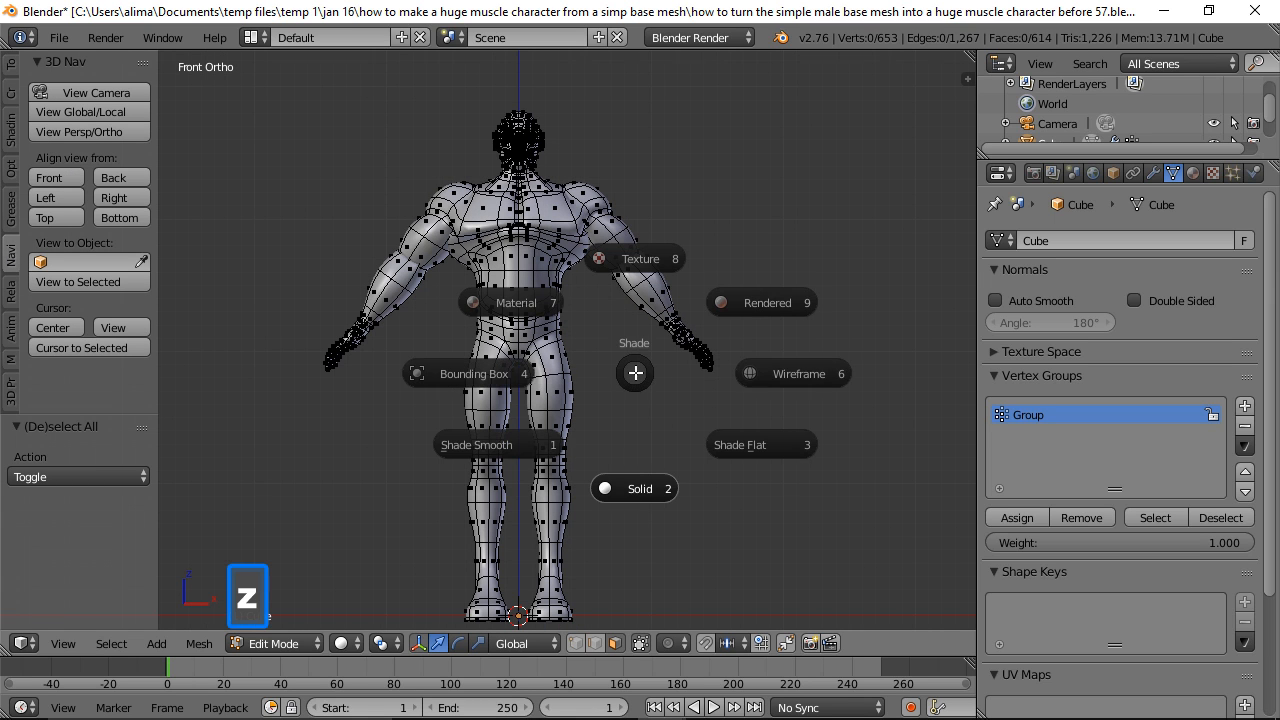
{"action": "left_click", "coordinate": [780, 378]}
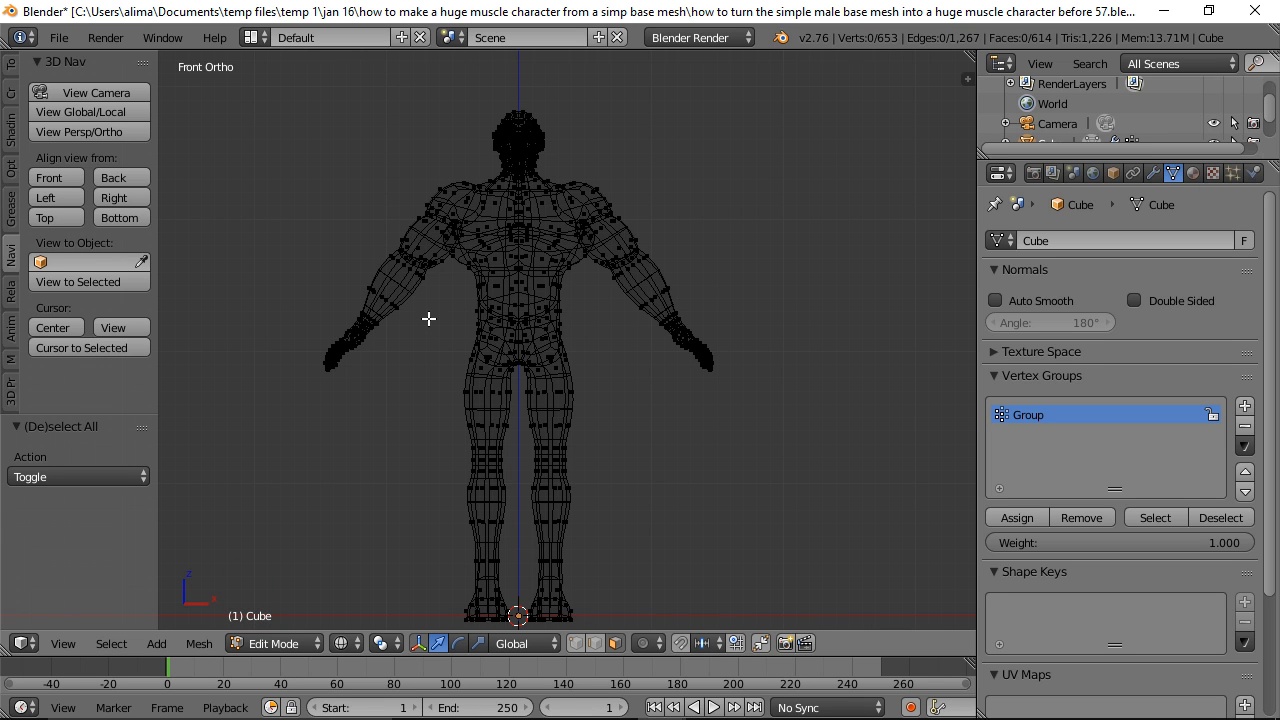
{"action": "key", "text": "b"}
{"action": "left_click_drag", "start_coordinate": [428, 318], "coordinate": [622, 632]}
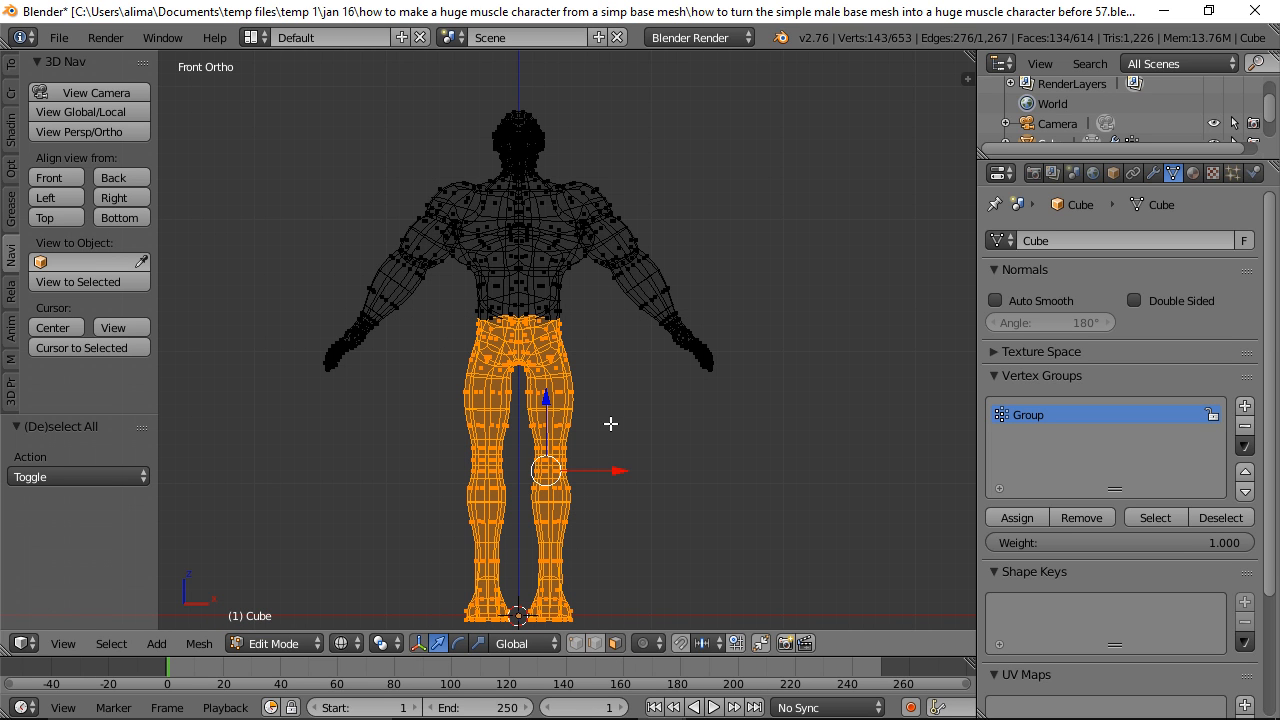
Step: Extend the selection with the faces around the waist, including the missed one at the lower spine, and restore solid shading
{"action": "scroll", "coordinate": [598, 413], "scroll_direction": "up", "scroll_amount": 2}
{"action": "scroll", "coordinate": [598, 413], "scroll_direction": "up", "scroll_amount": 1}
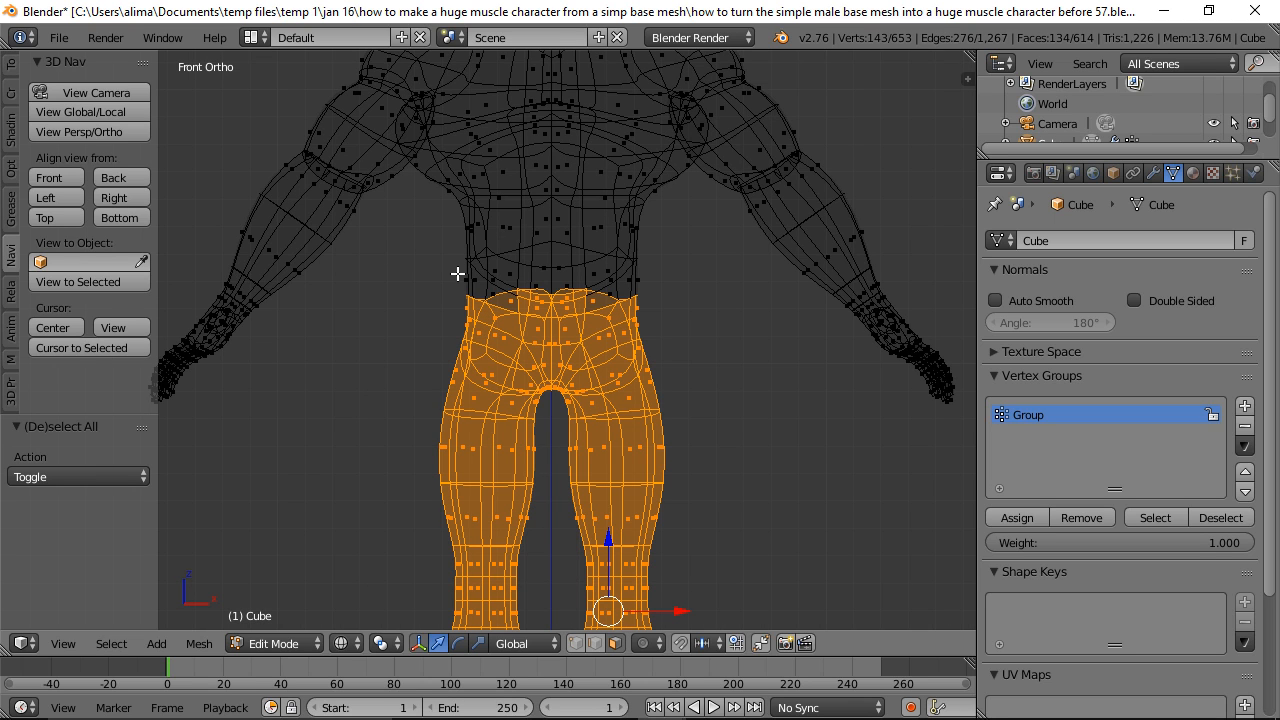
{"action": "key", "text": "ctrl"}
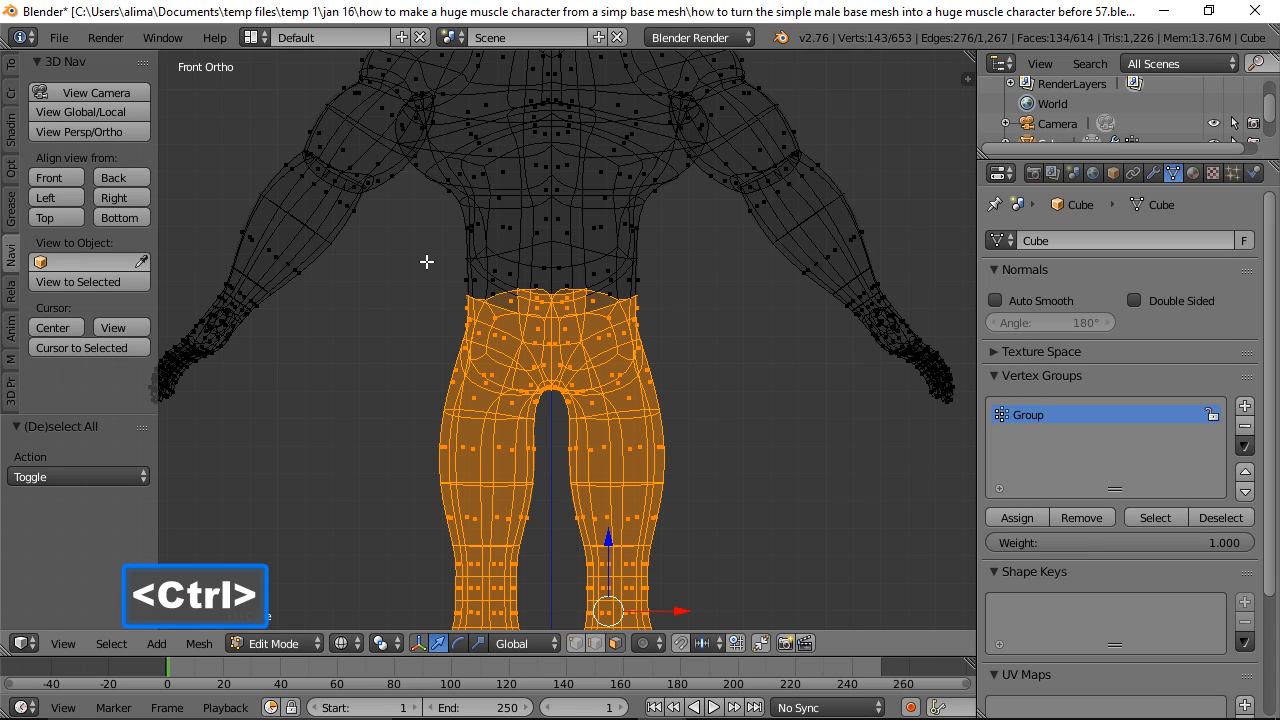
{"action": "mouse_move", "coordinate": [433, 256]}
{"action": "left_mouse_down", "text": "ctrl"}
{"action": "mouse_move", "coordinate": [465, 248]}
{"action": "mouse_move", "coordinate": [569, 277]}
{"action": "mouse_move", "coordinate": [606, 274]}
{"action": "mouse_move", "coordinate": [637, 251]}
{"action": "mouse_move", "coordinate": [634, 372]}
{"action": "mouse_move", "coordinate": [397, 363]}
{"action": "left_mouse_up", "text": "ctrl"}
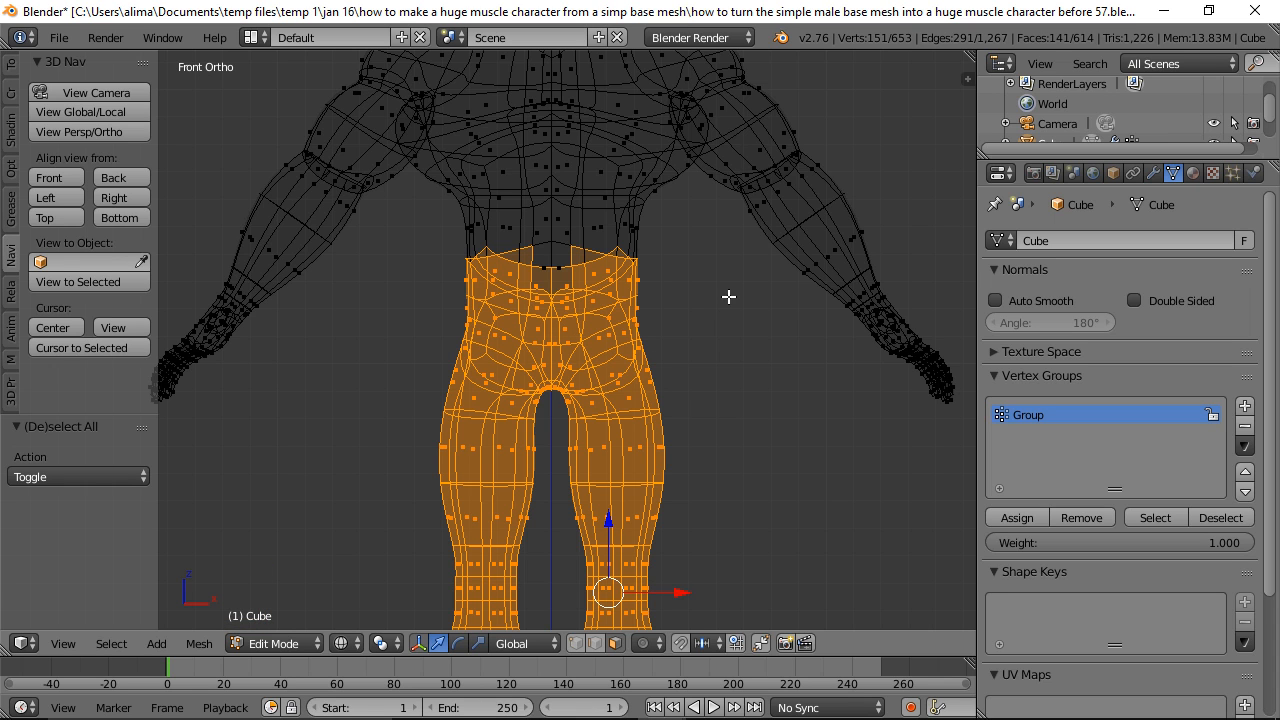
{"action": "middle_click_drag", "start_coordinate": [728, 287], "coordinate": [386, 325]}
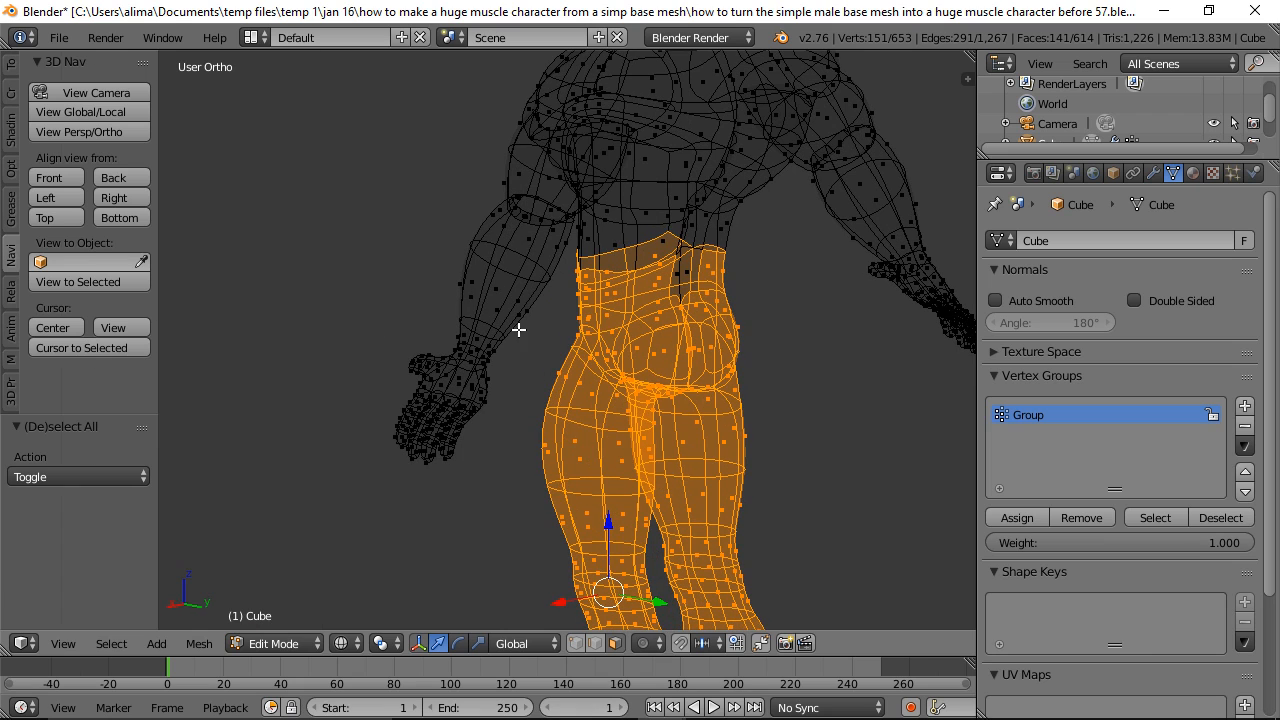
{"action": "key", "text": "z"}
{"action": "left_click", "coordinate": [605, 442]}
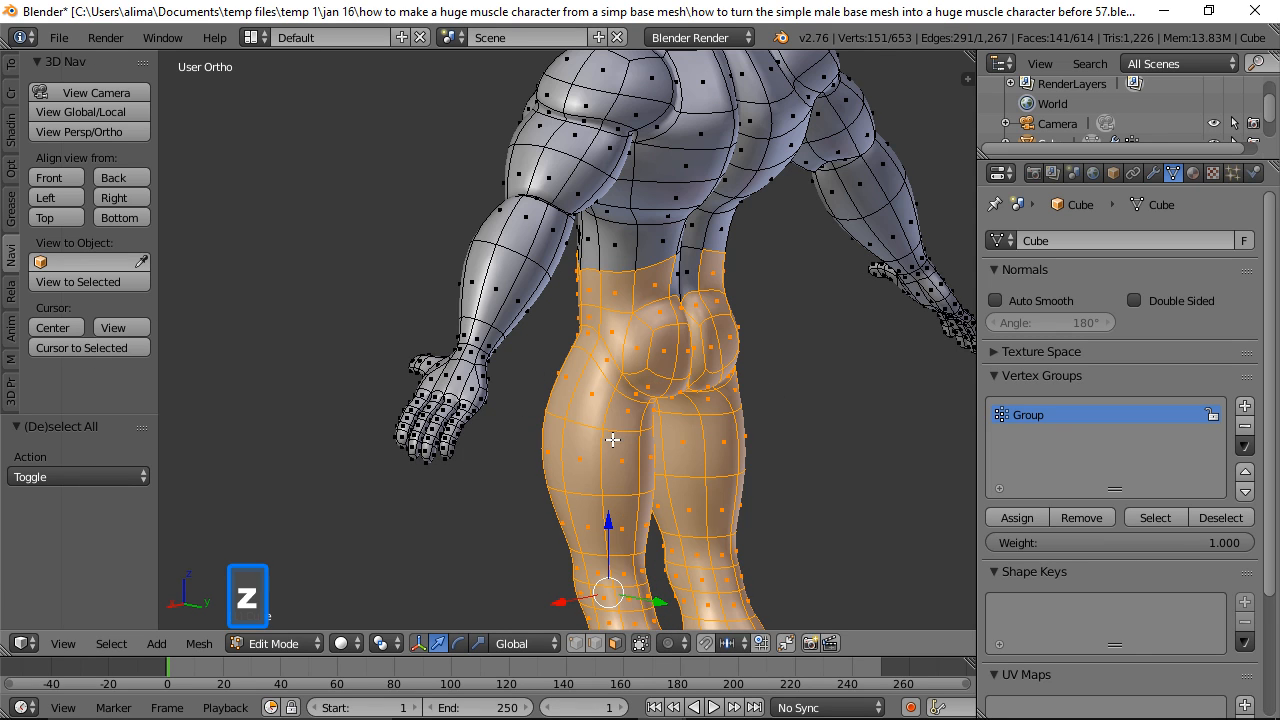
{"action": "right_click", "coordinate": [689, 281], "text": "shift"}
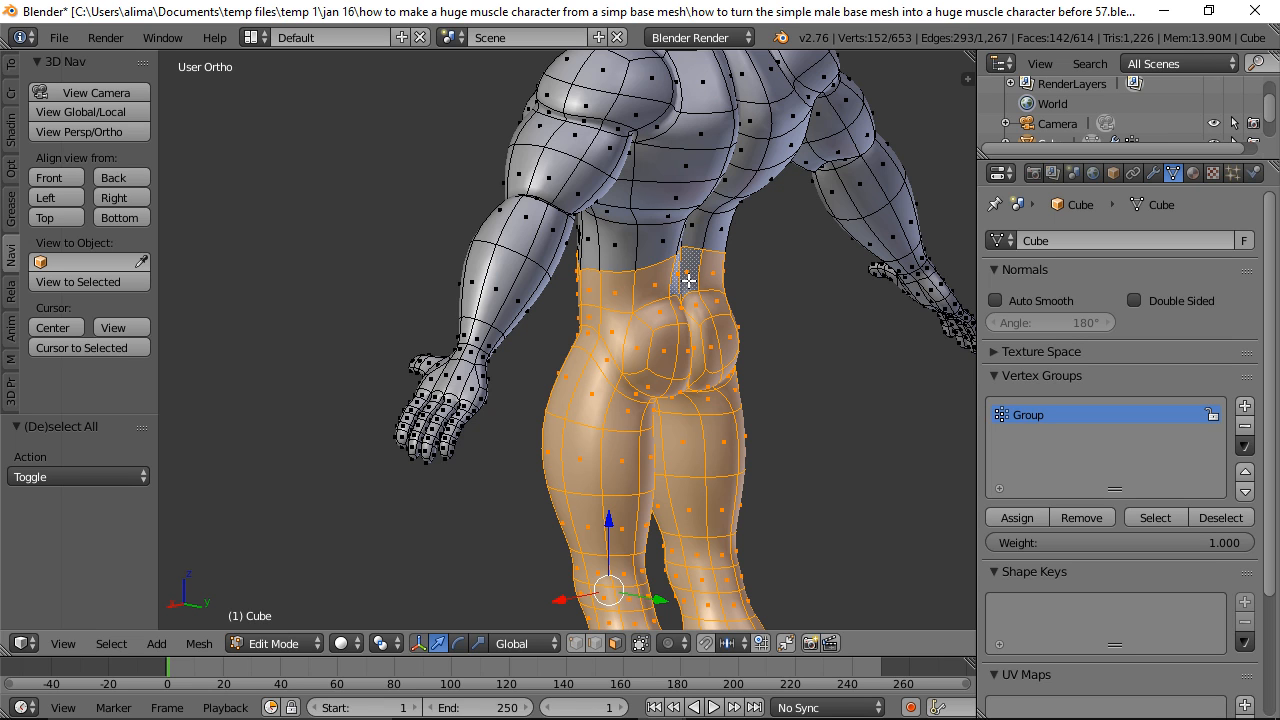
Step: From the front view, move the selected hips and legs outward by 0.098 along X to widen the stance
{"action": "left_click", "coordinate": [56, 175]}
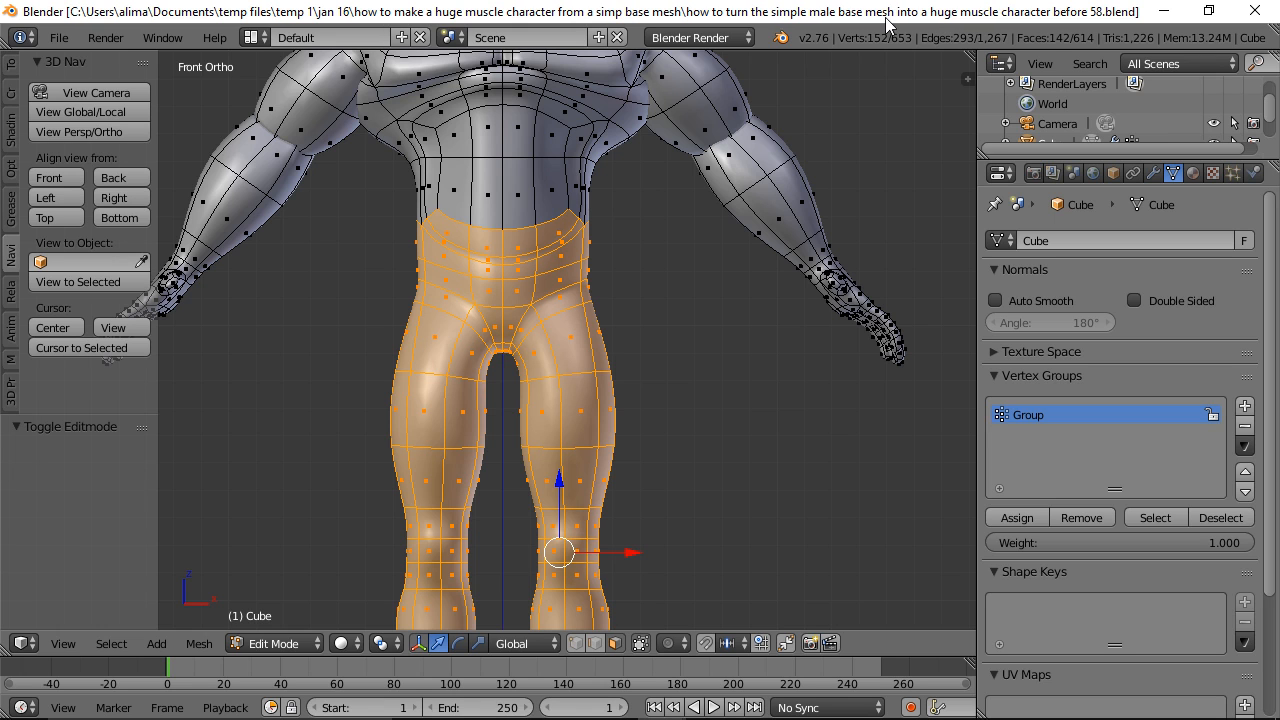
{"action": "scroll", "coordinate": [680, 271], "scroll_direction": "down", "scroll_amount": 4}
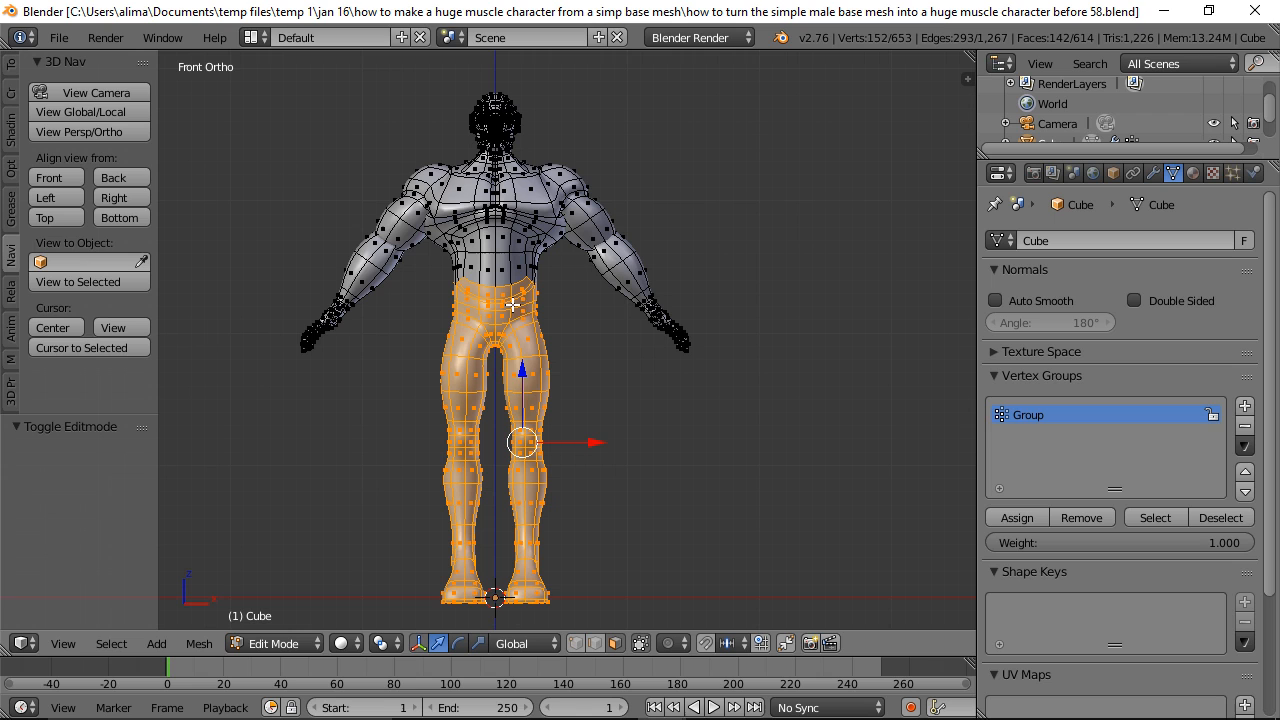
{"action": "left_click_drag", "start_coordinate": [591, 443], "coordinate": [604, 442]}
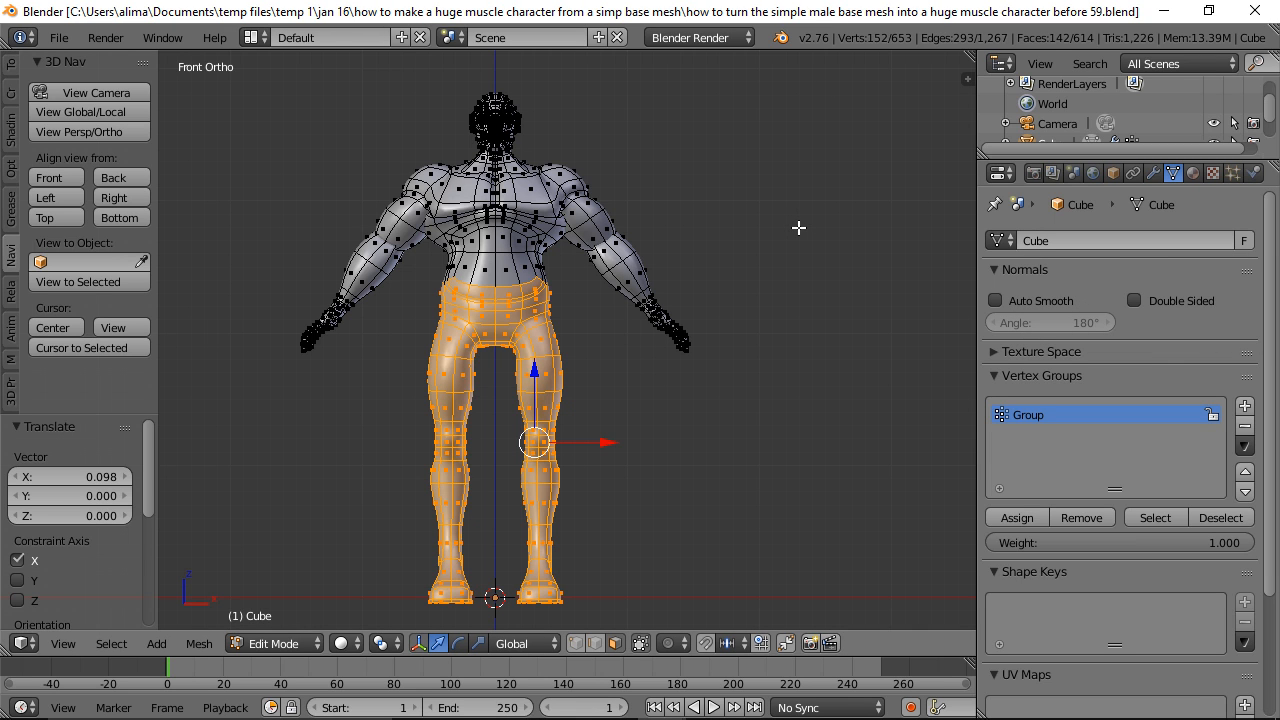
Step: Clear the selection, select the faces in the vertex group, hide them and save the file
{"action": "key", "text": "a"}
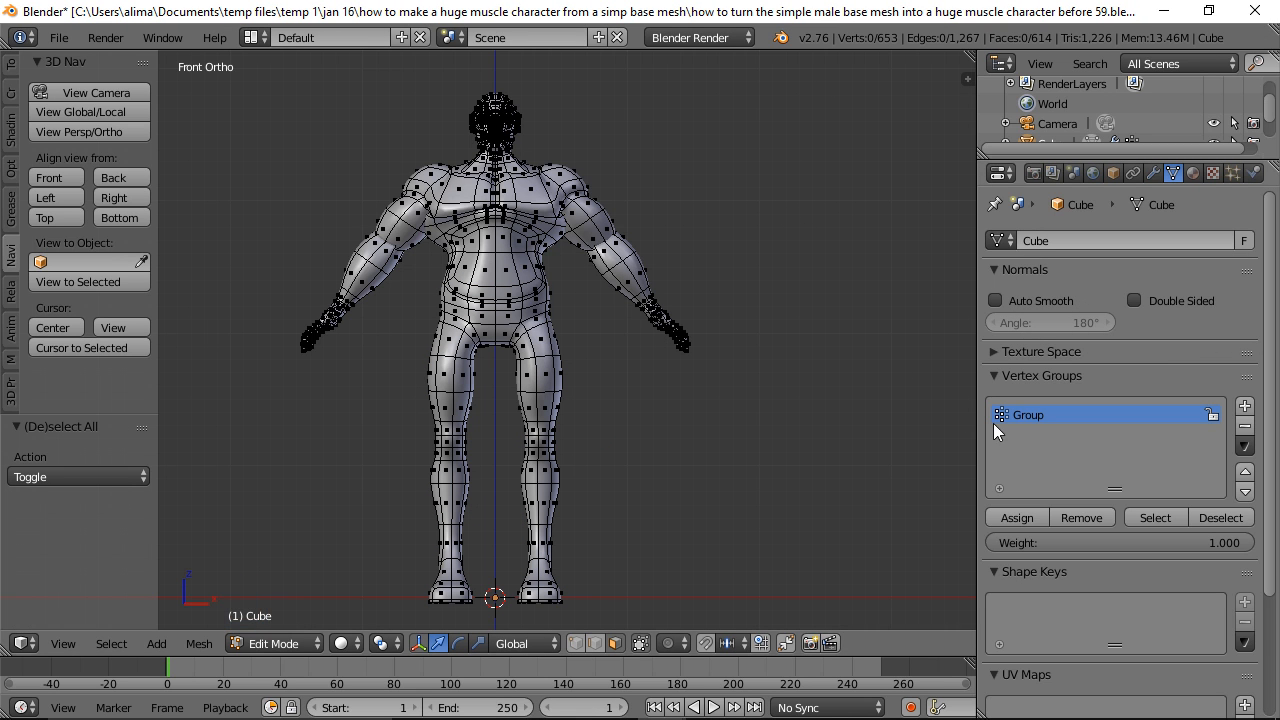
{"action": "left_click", "coordinate": [1168, 516]}
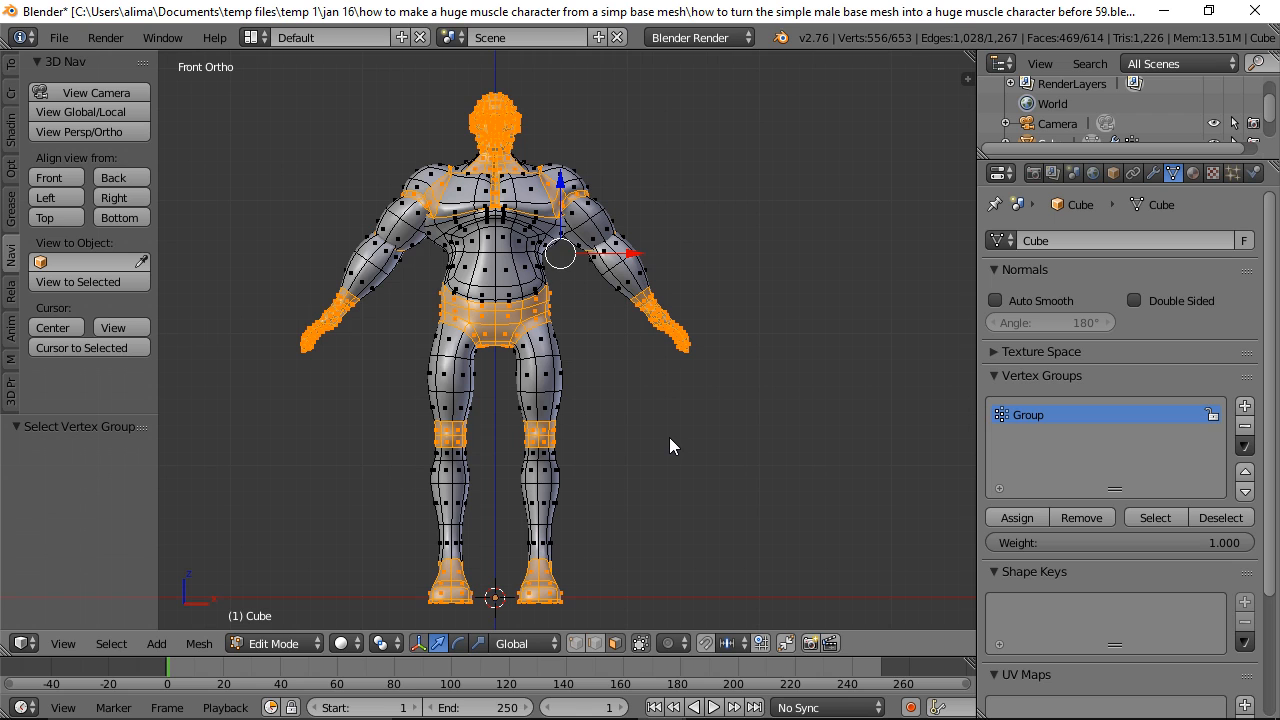
{"action": "key", "text": "h"}
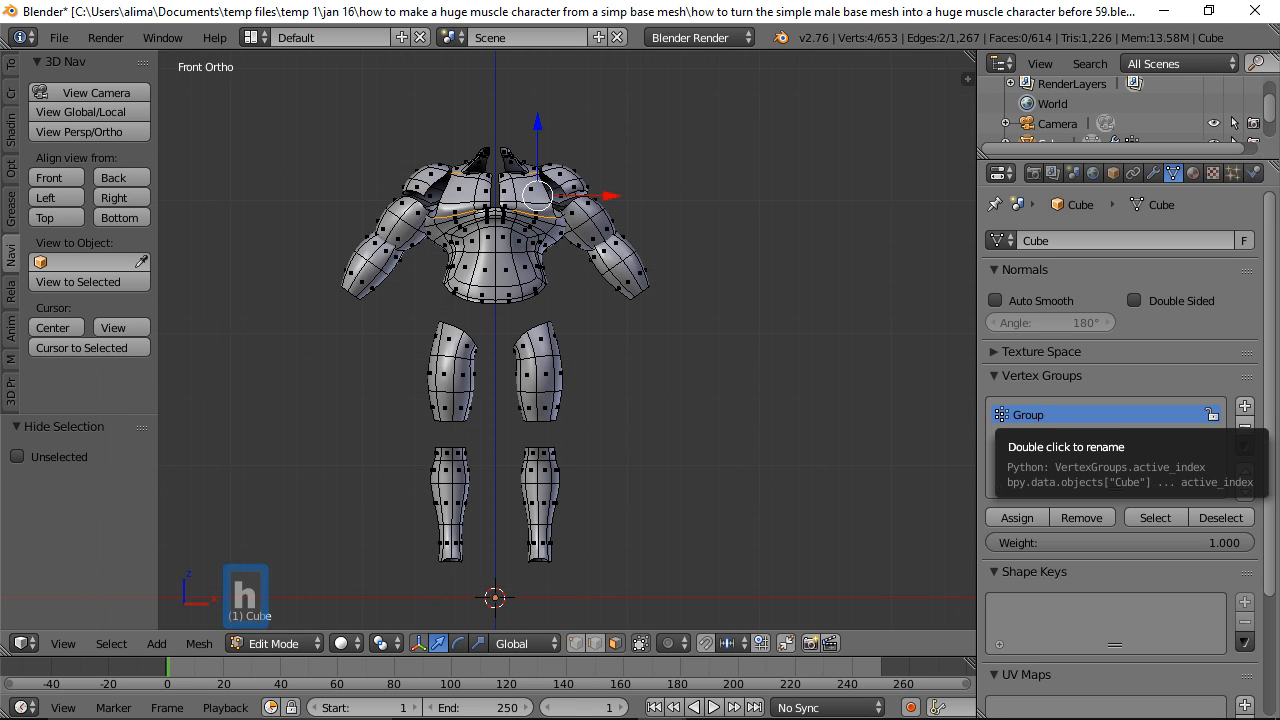
{"action": "key", "text": "ctrl+s"}
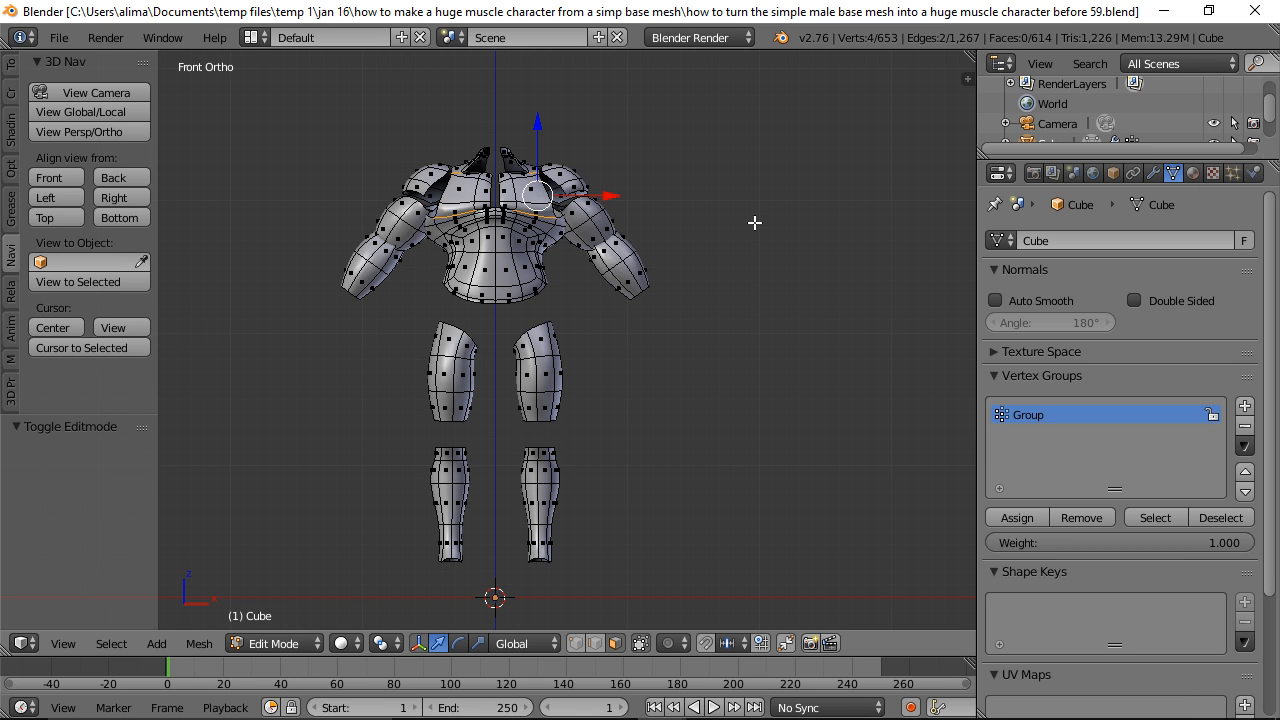
Step: Clear the remaining selection and switch to Sculpt Mode with the brush settings shown
{"action": "key", "text": "a"}
{"action": "left_click", "coordinate": [313, 644]}
{"action": "left_click", "coordinate": [316, 578]}
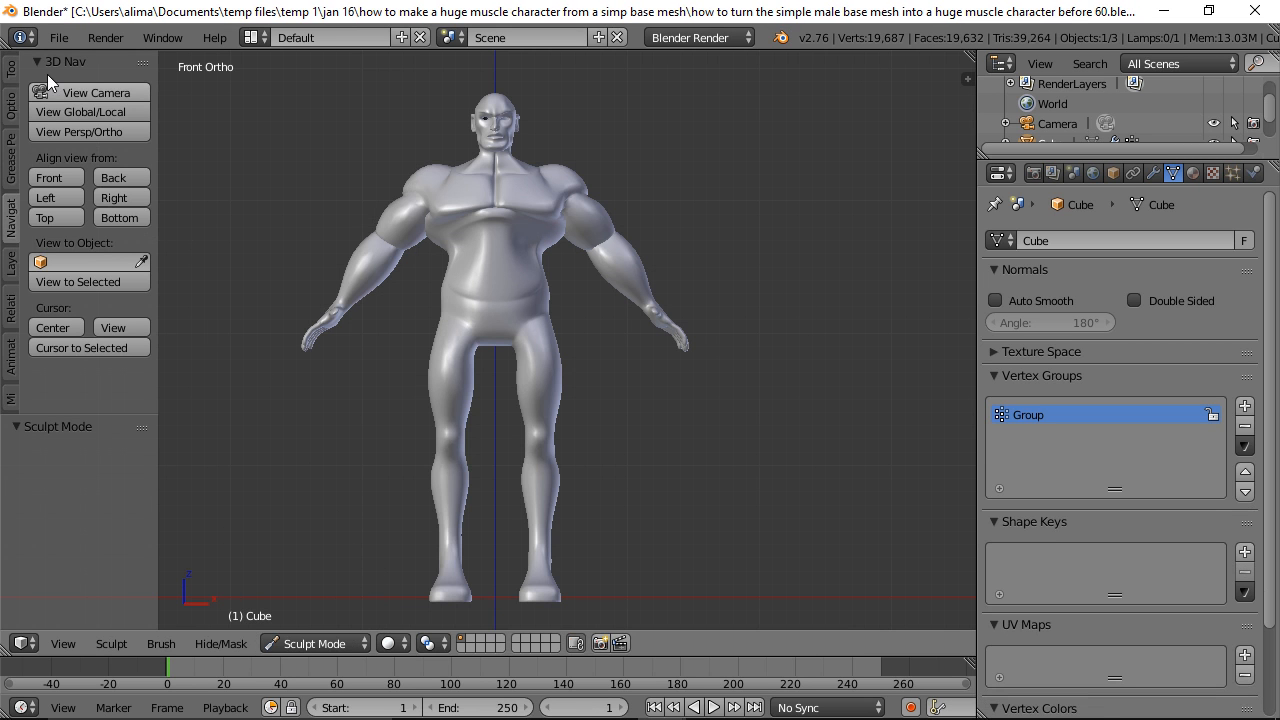
{"action": "left_click", "coordinate": [11, 70]}
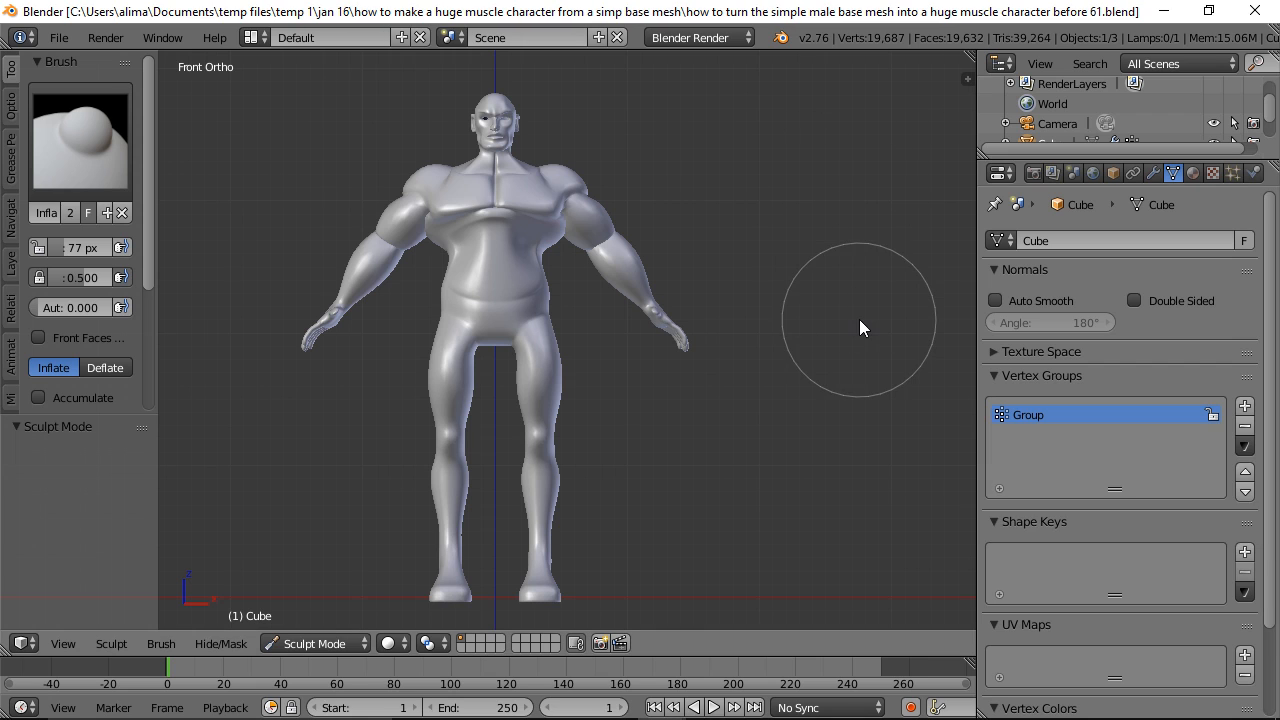
Step: Inflate the thighs and calves with brush strokes from the front and rear
{"action": "mouse_move", "coordinate": [539, 384]}
{"action": "left_mouse_down"}
{"action": "mouse_move", "coordinate": [515, 386]}
{"action": "mouse_move", "coordinate": [507, 364]}
{"action": "mouse_move", "coordinate": [535, 353]}
{"action": "mouse_move", "coordinate": [546, 360]}
{"action": "mouse_move", "coordinate": [532, 378]}
{"action": "mouse_move", "coordinate": [498, 379]}
{"action": "mouse_move", "coordinate": [513, 384]}
{"action": "mouse_move", "coordinate": [541, 354]}
{"action": "mouse_move", "coordinate": [551, 366]}
{"action": "mouse_move", "coordinate": [551, 491]}
{"action": "mouse_move", "coordinate": [543, 484]}
{"action": "mouse_move", "coordinate": [563, 494]}
{"action": "mouse_move", "coordinate": [534, 509]}
{"action": "mouse_move", "coordinate": [549, 500]}
{"action": "left_mouse_up"}
{"action": "mouse_move", "coordinate": [709, 471]}
{"action": "middle_mouse_down"}
{"action": "mouse_move", "coordinate": [462, 480]}
{"action": "mouse_move", "coordinate": [560, 450]}
{"action": "middle_mouse_up"}
{"action": "middle_click_drag", "start_coordinate": [686, 434], "coordinate": [585, 390]}
{"action": "mouse_move", "coordinate": [585, 390]}
{"action": "left_mouse_down"}
{"action": "mouse_move", "coordinate": [591, 379]}
{"action": "mouse_move", "coordinate": [554, 378]}
{"action": "mouse_move", "coordinate": [592, 372]}
{"action": "mouse_move", "coordinate": [543, 380]}
{"action": "left_mouse_up"}
{"action": "scroll", "coordinate": [540, 385], "scroll_direction": "up", "scroll_amount": 2}
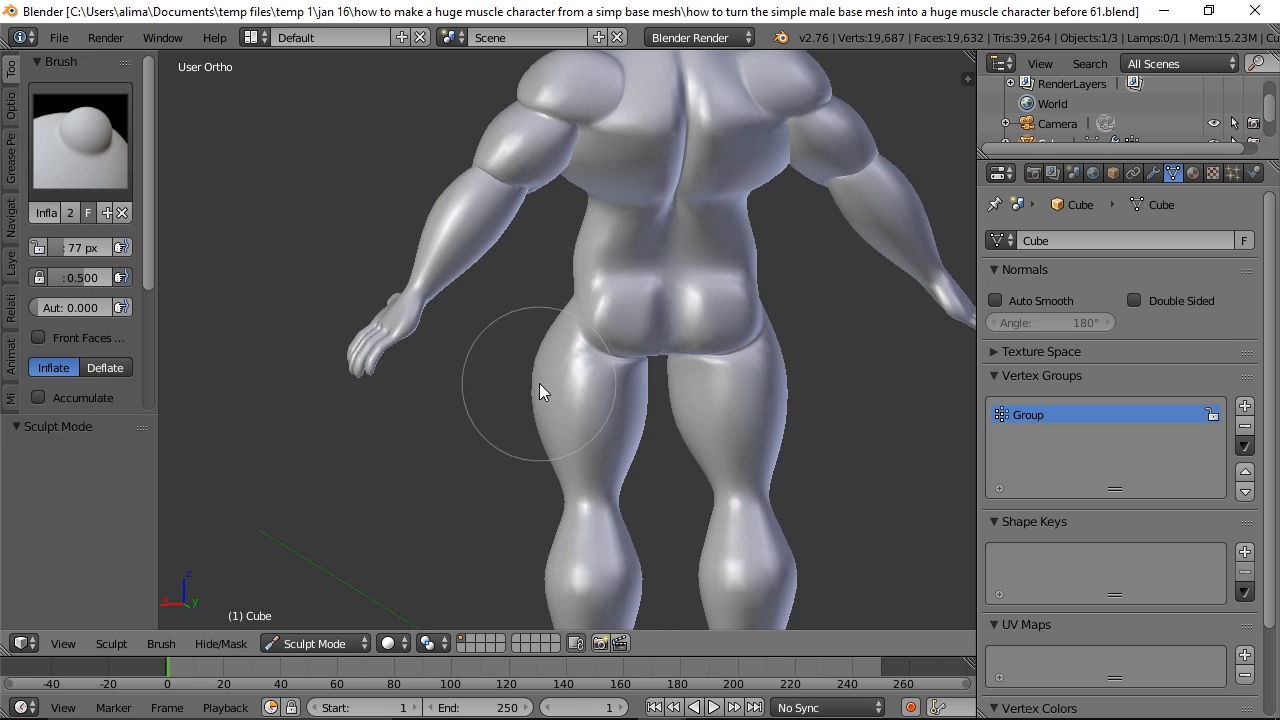
{"action": "mouse_move", "coordinate": [583, 424]}
{"action": "left_mouse_down"}
{"action": "mouse_move", "coordinate": [627, 396]}
{"action": "mouse_move", "coordinate": [567, 400]}
{"action": "mouse_move", "coordinate": [577, 498]}
{"action": "left_mouse_up"}
{"action": "scroll", "coordinate": [578, 480], "scroll_direction": "down", "scroll_amount": 2}
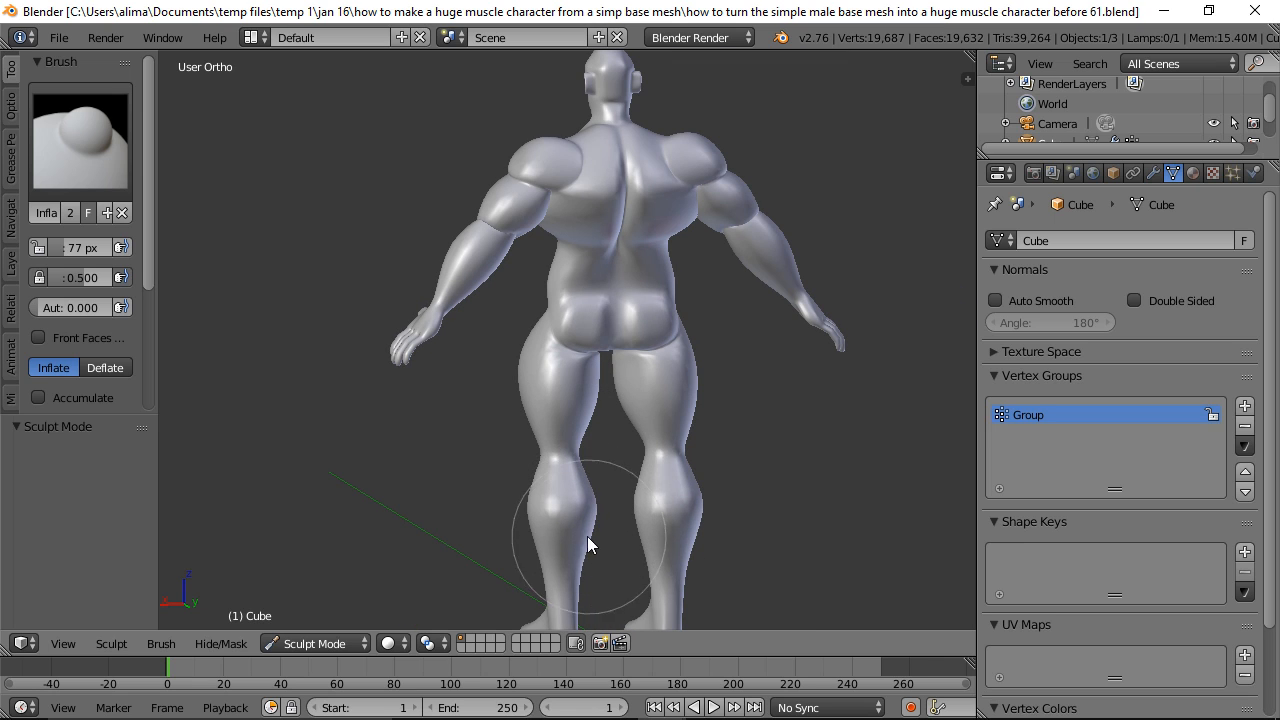
Step: Bulk up the calves of the body with the Inflate brush in Sculpt Mode
{"action": "left_click_drag", "start_coordinate": [582, 553], "coordinate": [608, 535]}
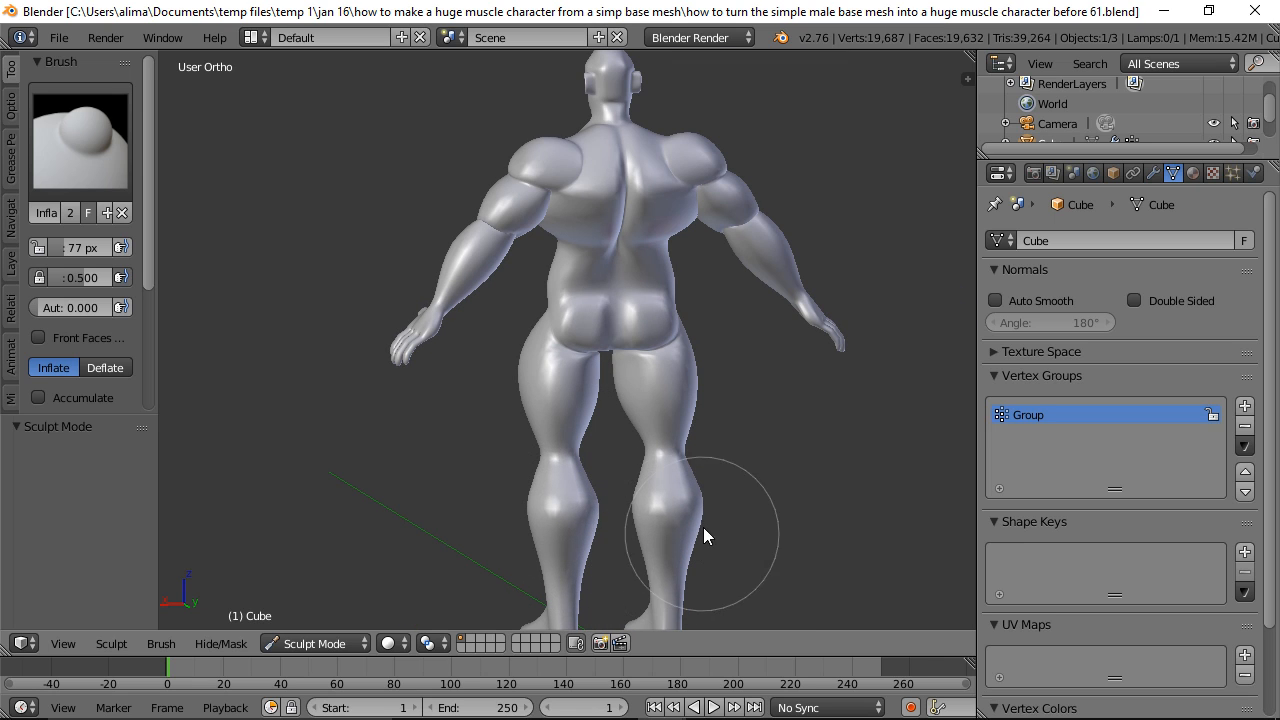
{"action": "left_click_drag", "start_coordinate": [541, 497], "coordinate": [545, 470]}
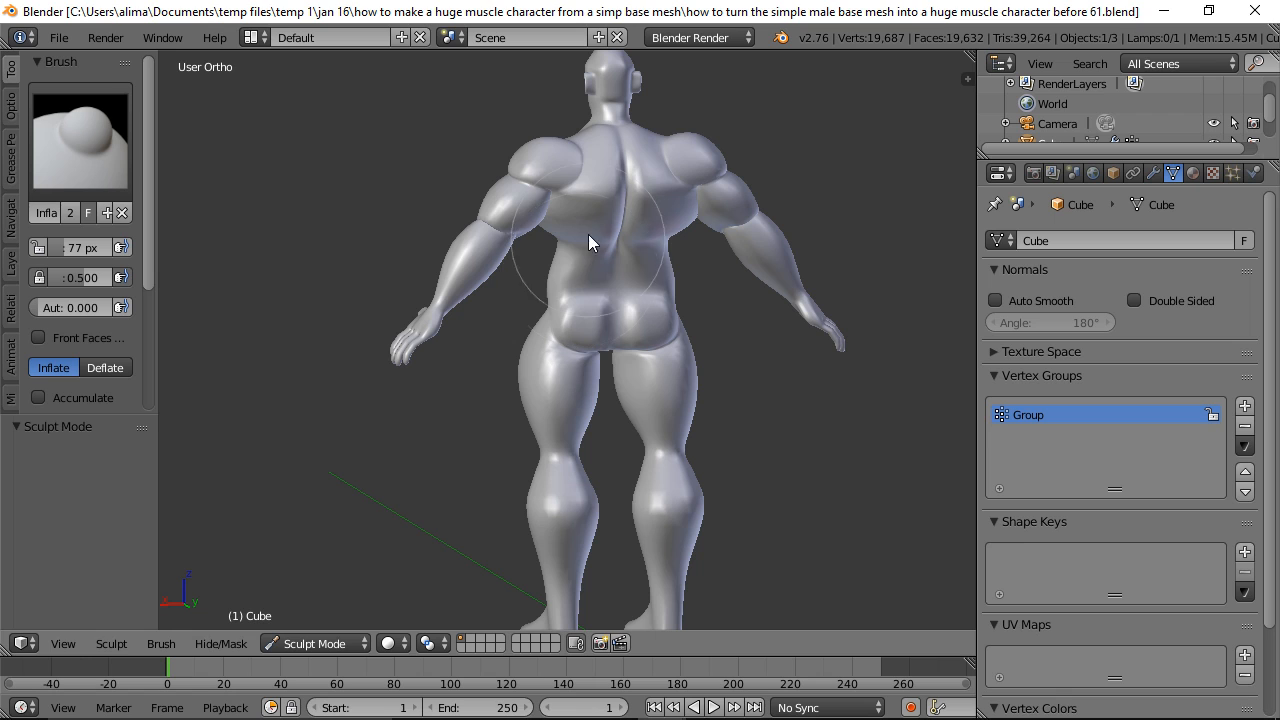
{"action": "mouse_move", "coordinate": [430, 300]}
{"action": "middle_mouse_down"}
{"action": "mouse_move", "coordinate": [660, 318]}
{"action": "mouse_move", "coordinate": [837, 302]}
{"action": "middle_mouse_up"}
{"action": "mouse_move", "coordinate": [593, 183]}
{"action": "left_mouse_down"}
{"action": "mouse_move", "coordinate": [634, 159]}
{"action": "mouse_move", "coordinate": [694, 251]}
{"action": "mouse_move", "coordinate": [692, 280]}
{"action": "mouse_move", "coordinate": [678, 239]}
{"action": "mouse_move", "coordinate": [657, 250]}
{"action": "mouse_move", "coordinate": [679, 241]}
{"action": "left_mouse_up"}
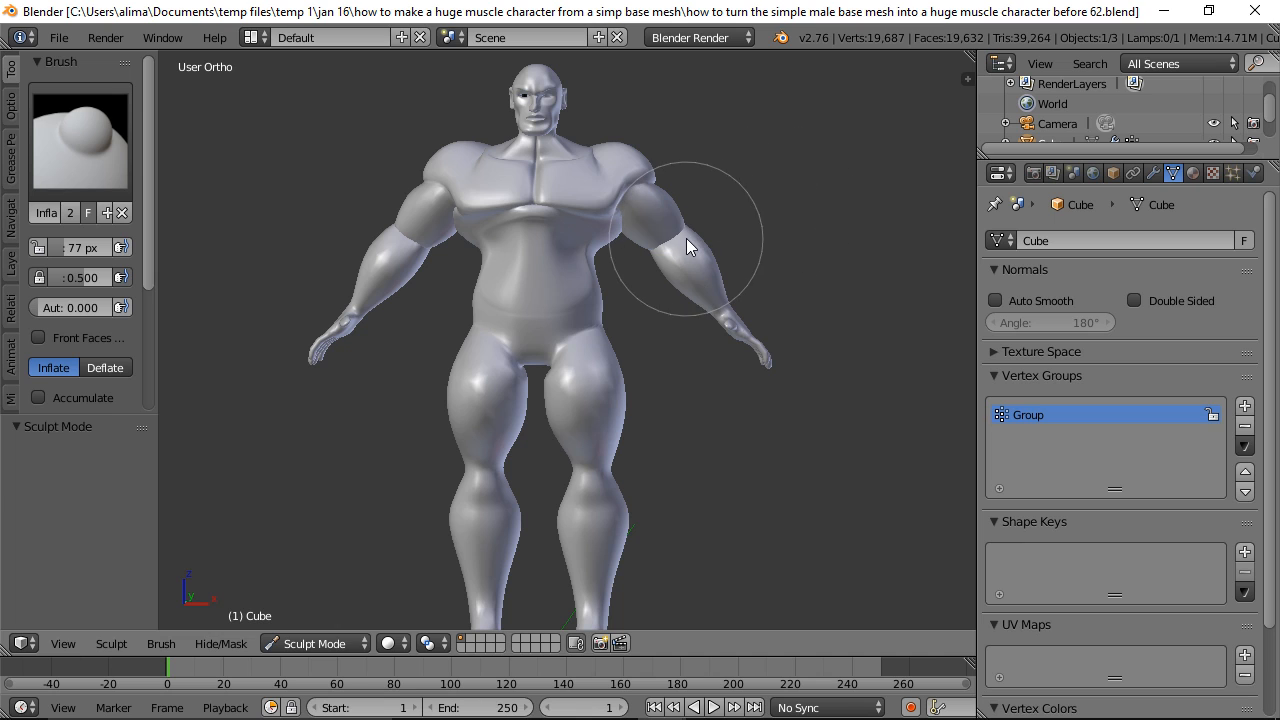
Step: Reveal all hidden geometry in Edit Mode with nothing selected, and save the file as version 63
{"action": "left_click", "coordinate": [325, 643]}
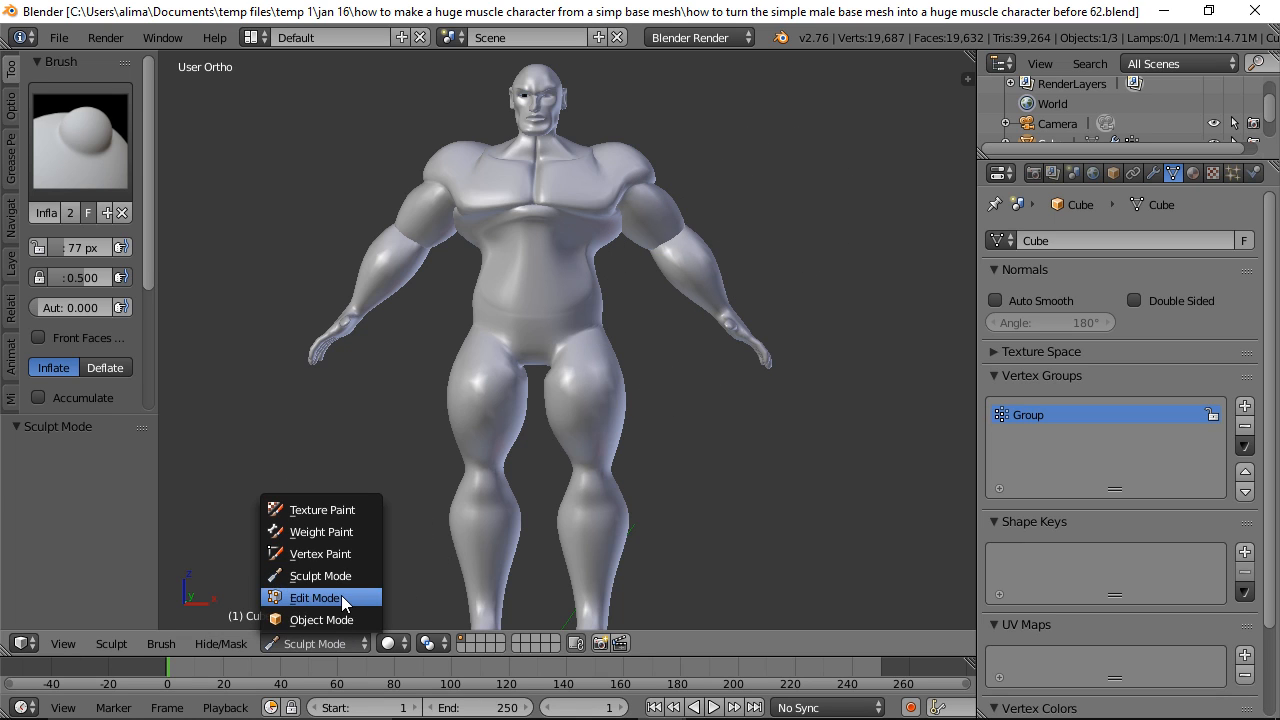
{"action": "left_click", "coordinate": [341, 597]}
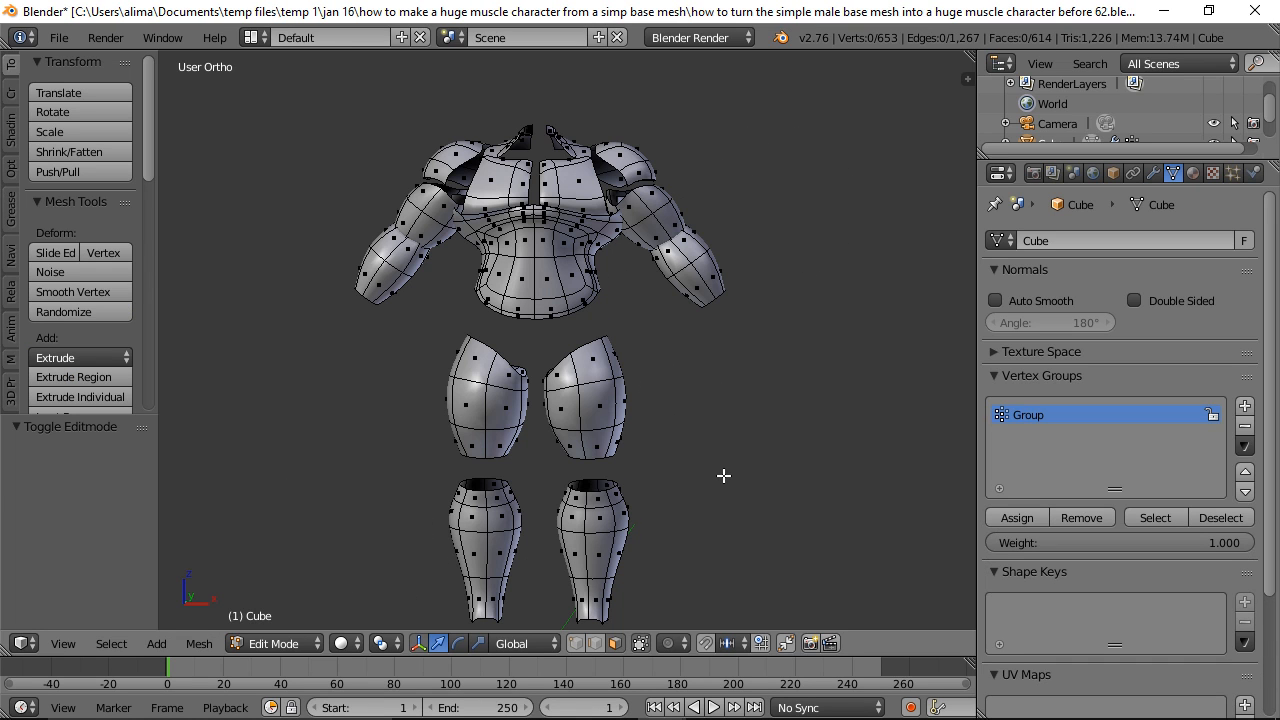
{"action": "key", "text": "alt"}
{"action": "key", "text": "alt+h"}
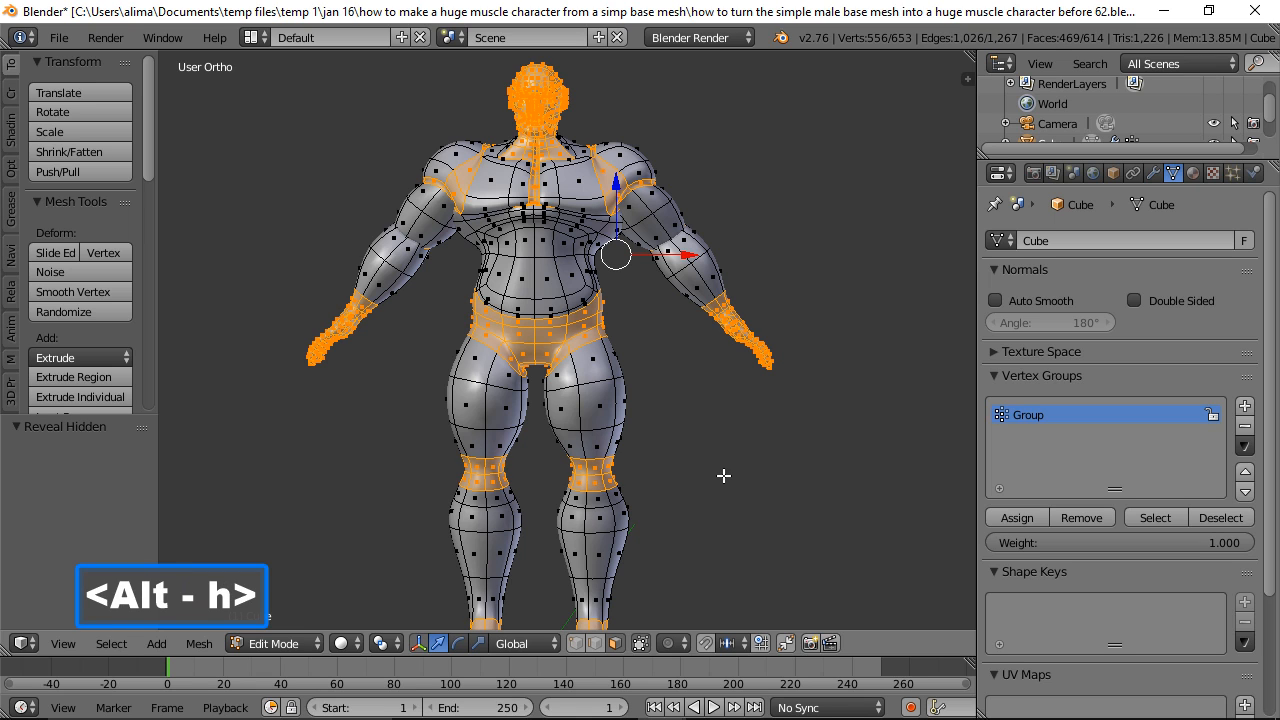
{"action": "key", "text": "a"}
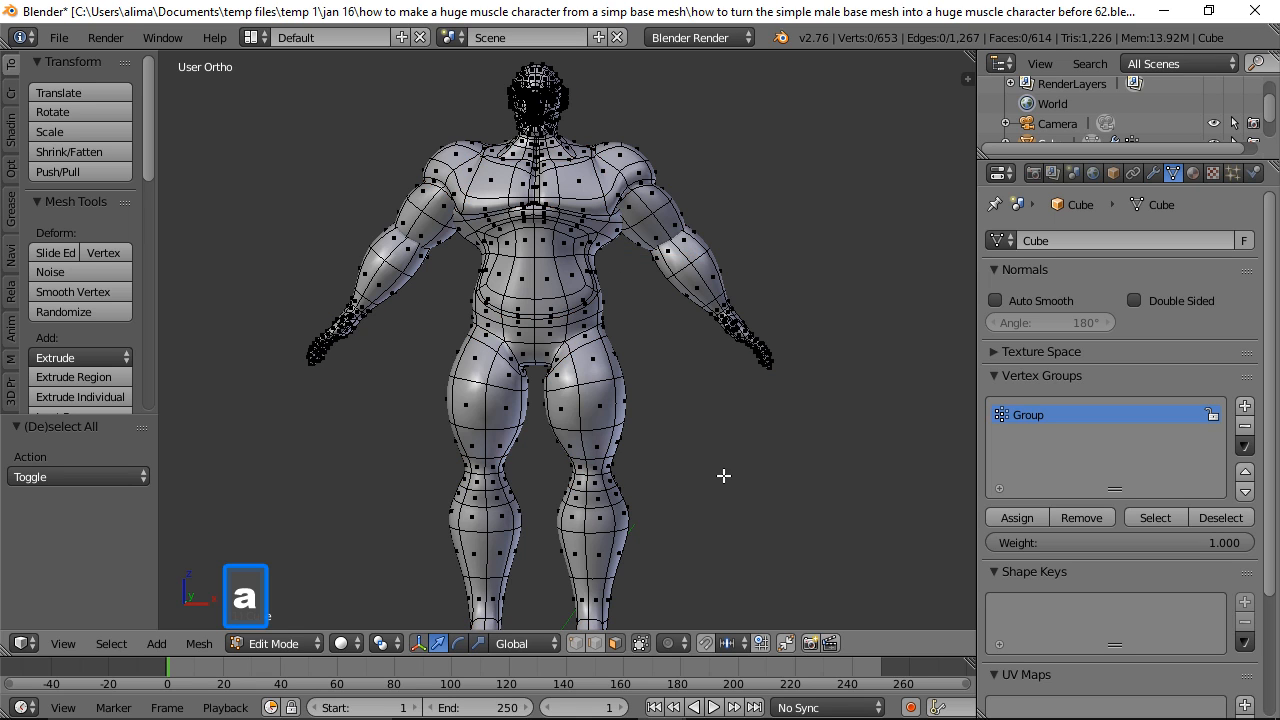
{"action": "key", "text": "ctrl+alt+s"}
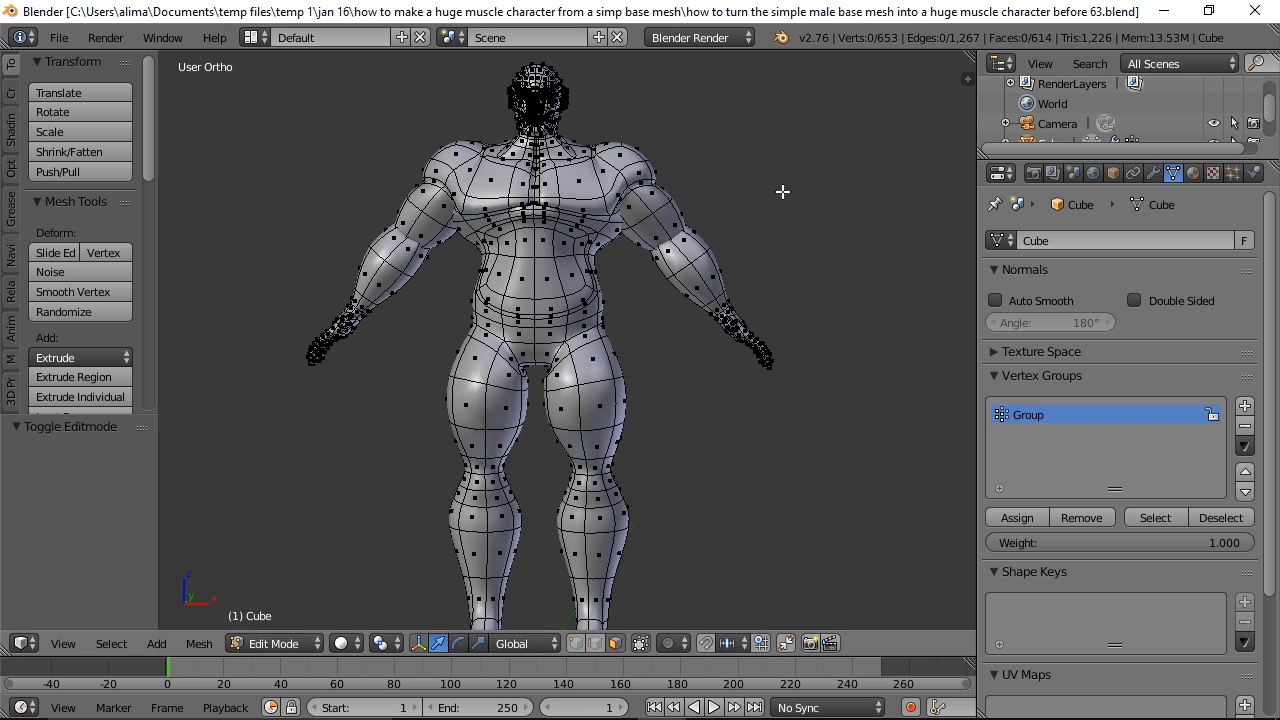
Step: Display the mesh in wireframe shading and switch to edge selection for work on the elbow
{"action": "key", "text": "z"}
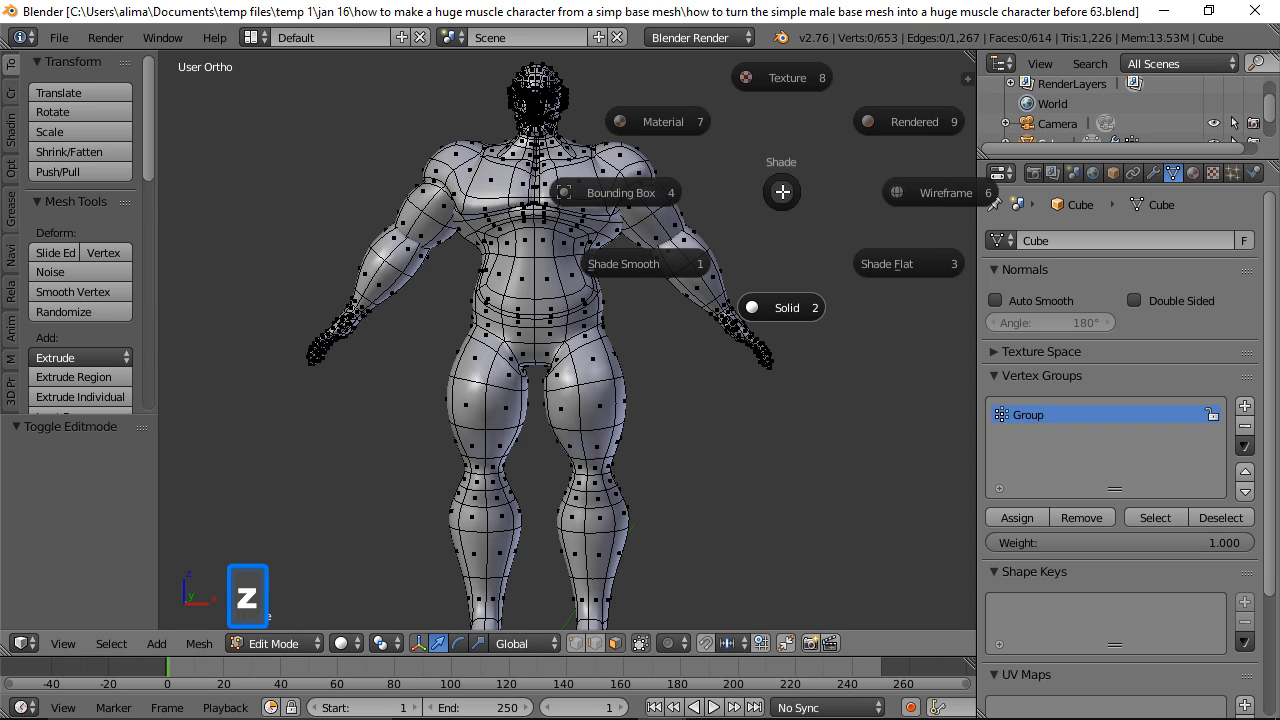
{"action": "left_click", "coordinate": [950, 196]}
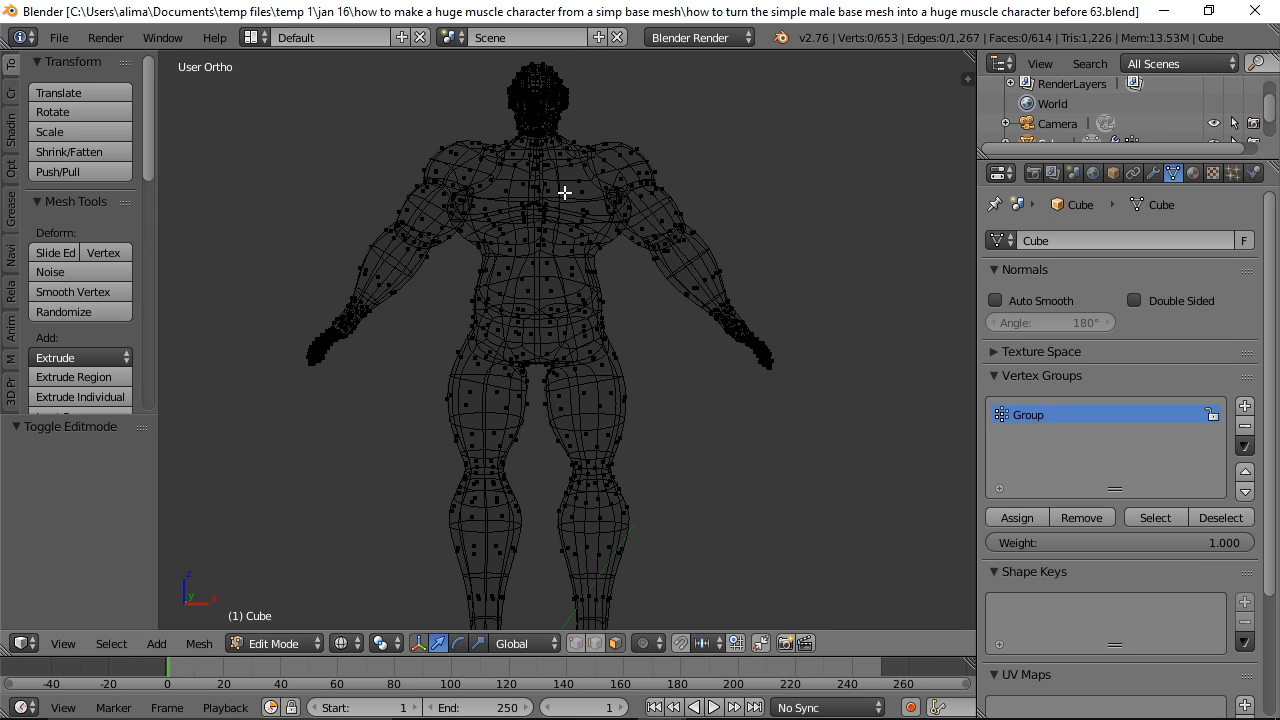
{"action": "key", "text": "b"}
{"action": "left_click_drag", "start_coordinate": [684, 277], "coordinate": [737, 297]}
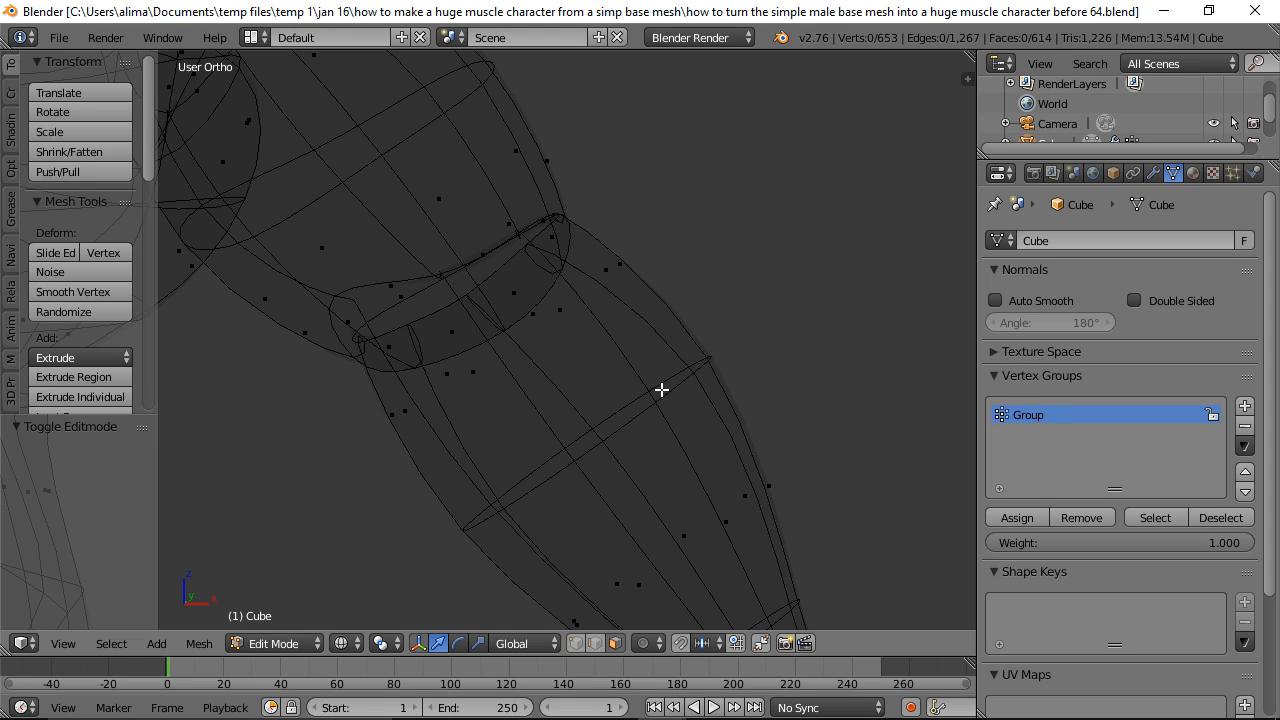
{"action": "left_click", "coordinate": [597, 643]}
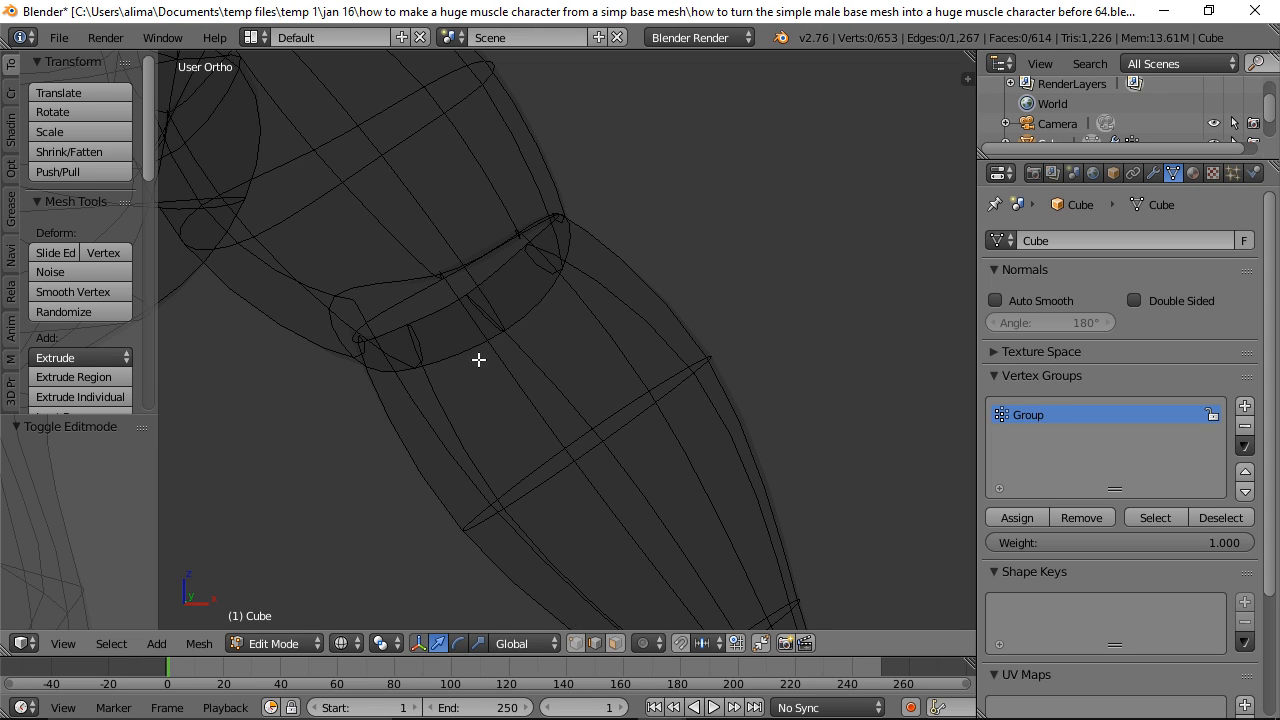
Step: Select the edge loop at the elbow and move it down and outward toward the forearm
{"action": "key", "text": "alt"}
{"action": "left_click", "coordinate": [440, 308], "text": "alt"}
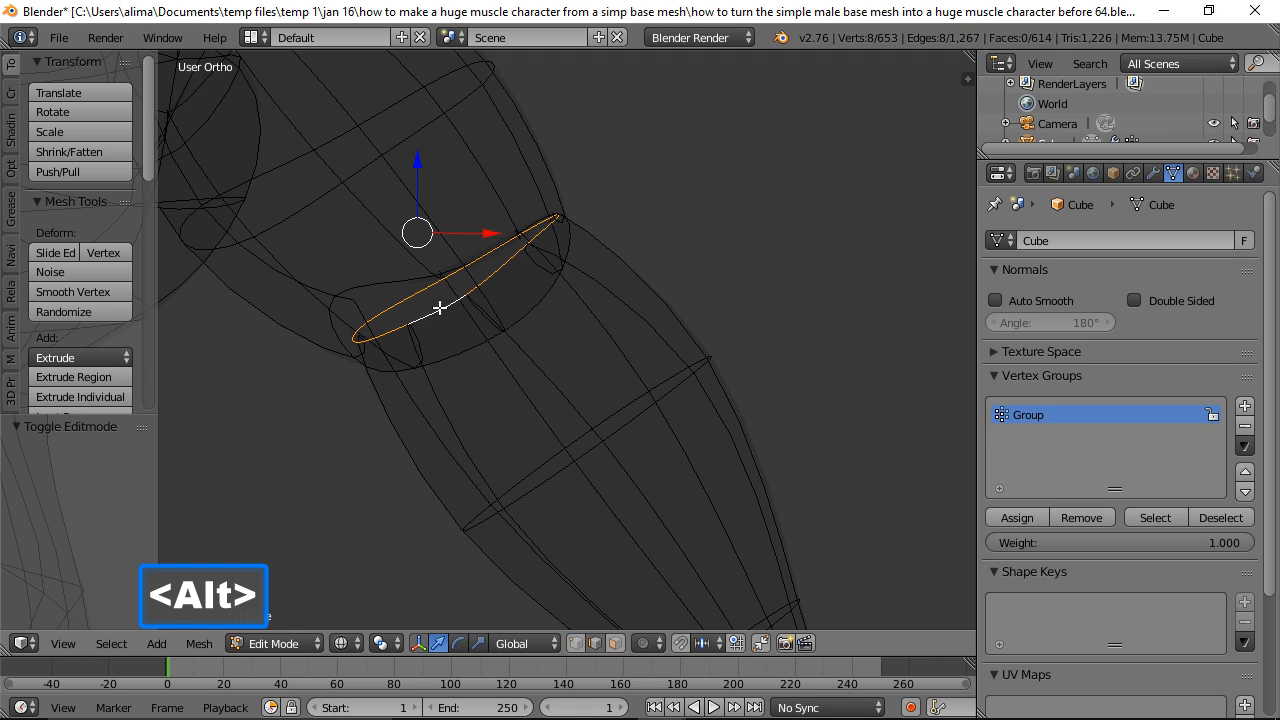
{"action": "left_click_drag", "start_coordinate": [415, 165], "coordinate": [415, 229]}
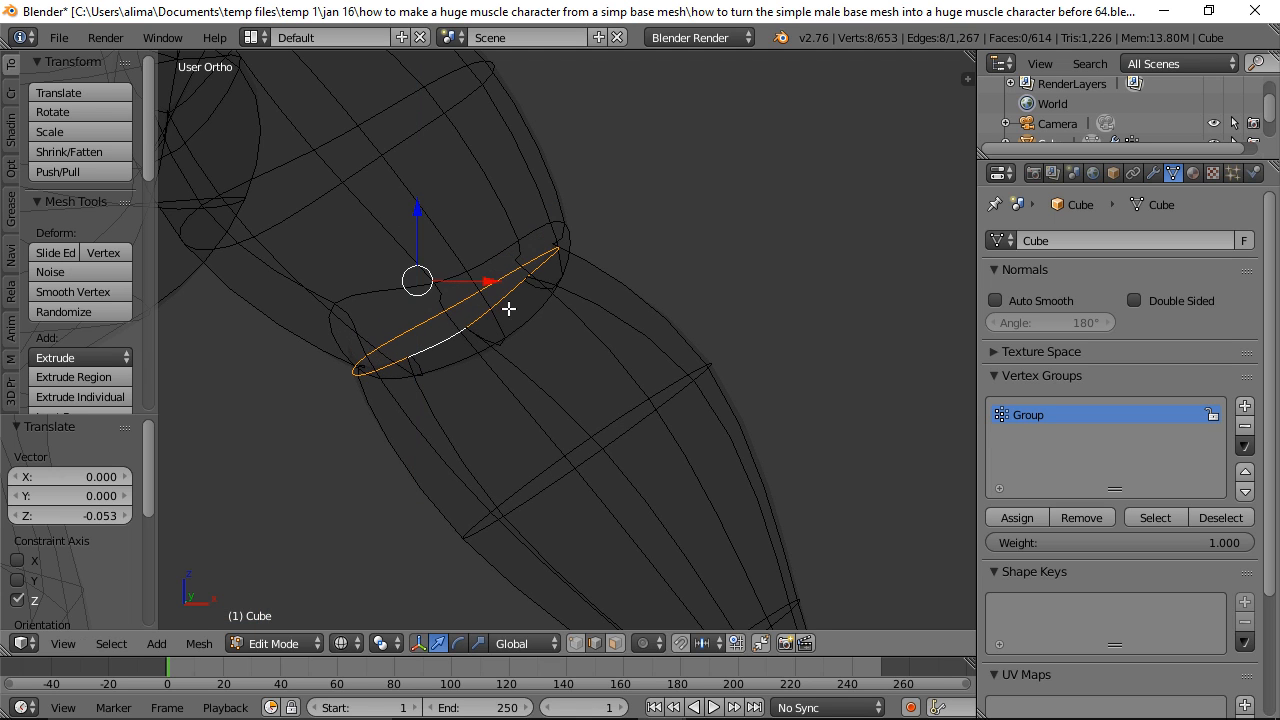
{"action": "left_click_drag", "start_coordinate": [497, 281], "coordinate": [532, 290]}
{"action": "left_click_drag", "start_coordinate": [457, 214], "coordinate": [535, 328]}
{"action": "left_click_drag", "start_coordinate": [492, 268], "coordinate": [507, 312]}
{"action": "left_click_drag", "start_coordinate": [553, 386], "coordinate": [564, 384]}
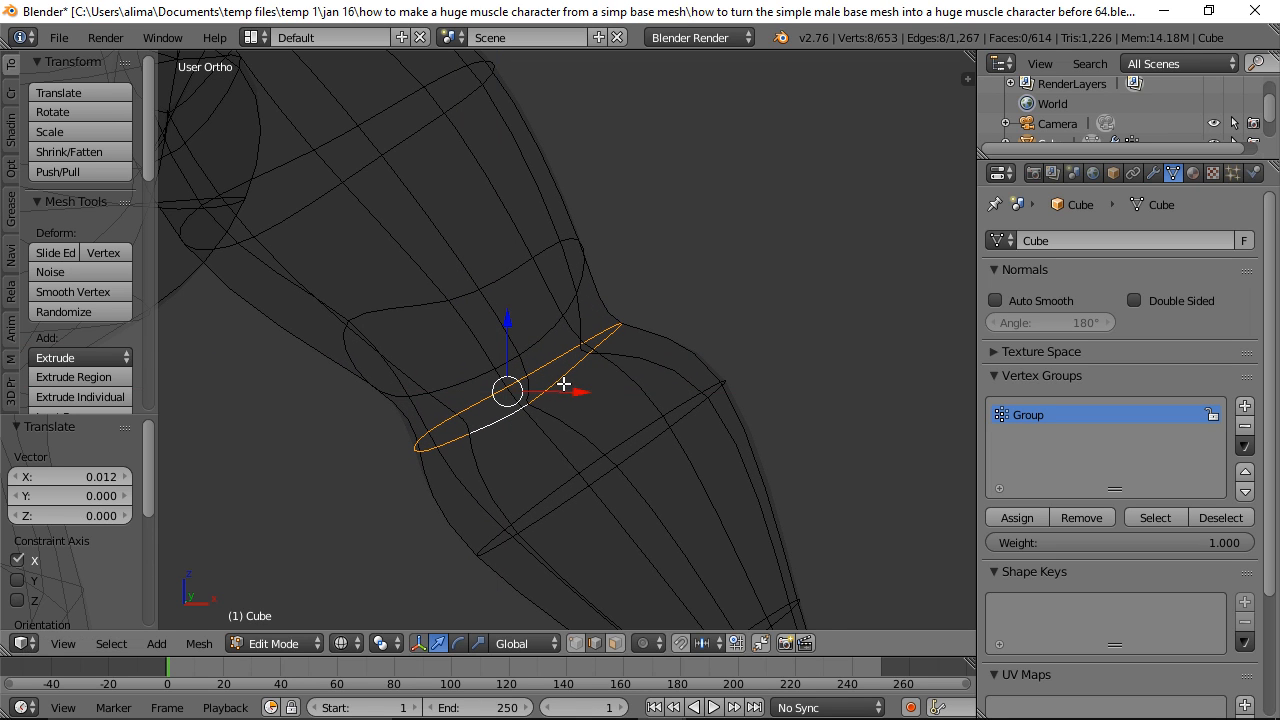
Step: Return to solid shading with the elbow loop deselected, and save the file as version 67
{"action": "key", "text": "z"}
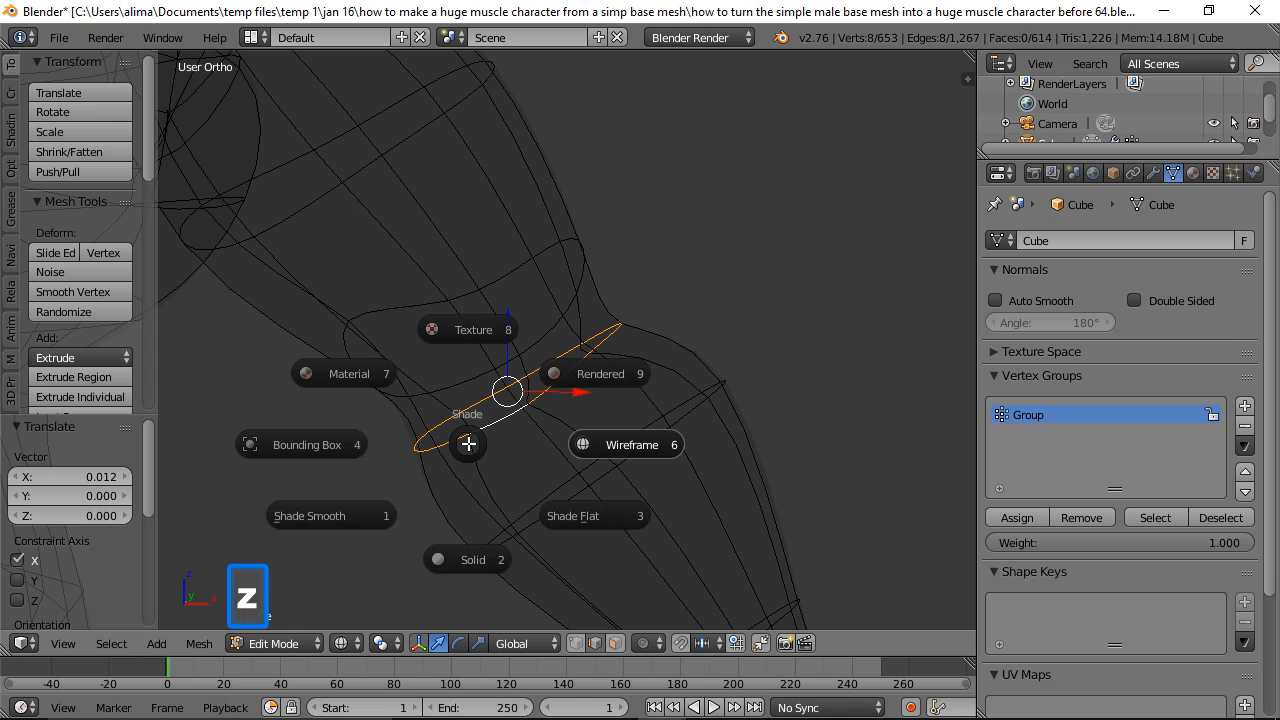
{"action": "left_click", "coordinate": [483, 565]}
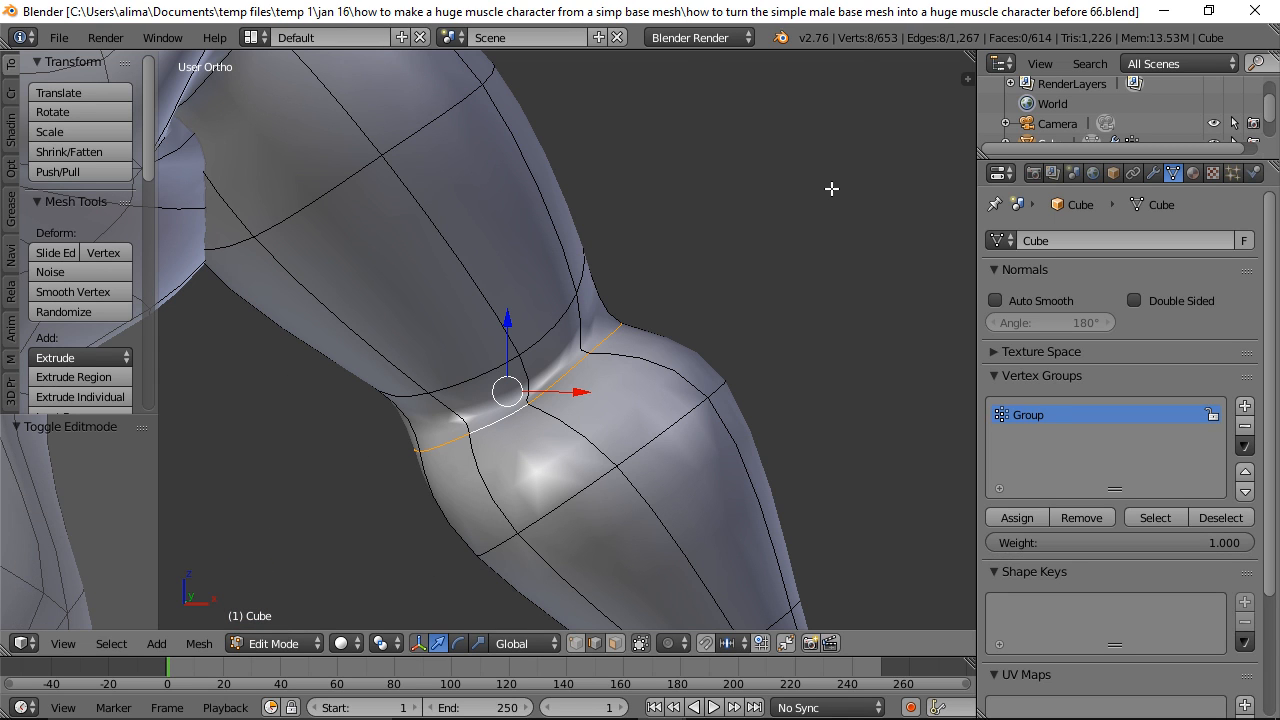
{"action": "key", "text": "a"}
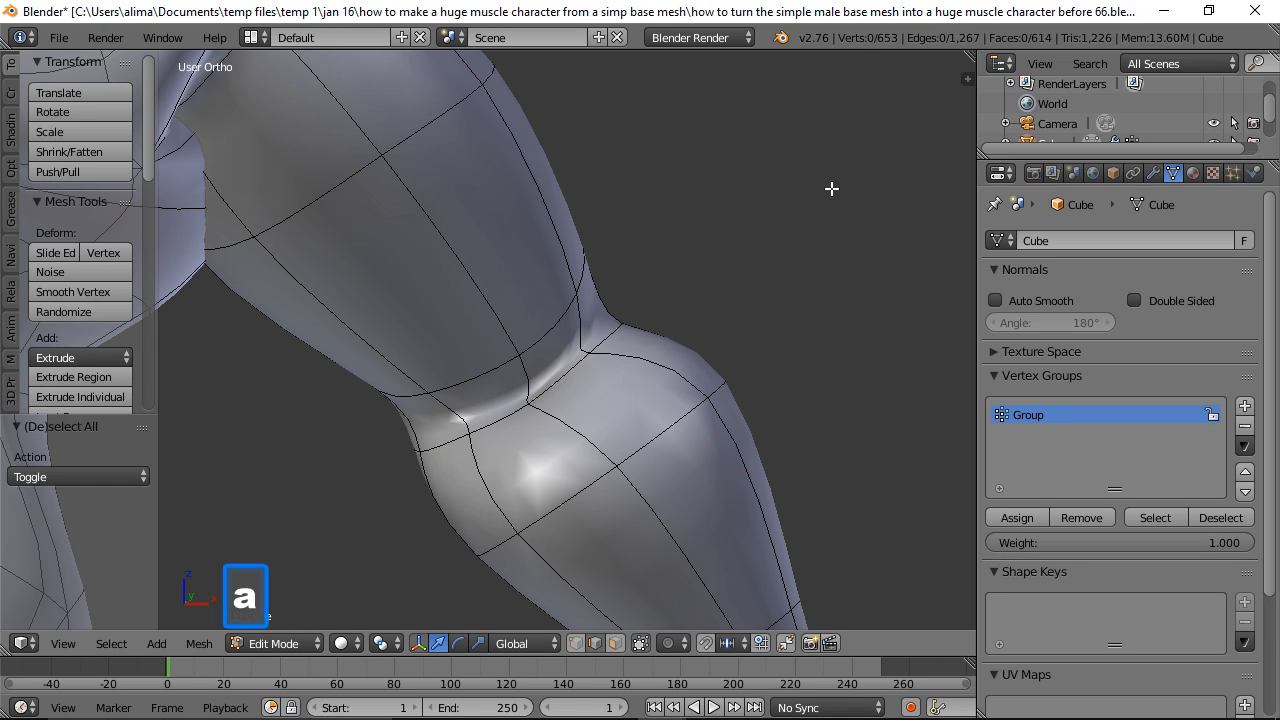
{"action": "key", "text": "Home"}
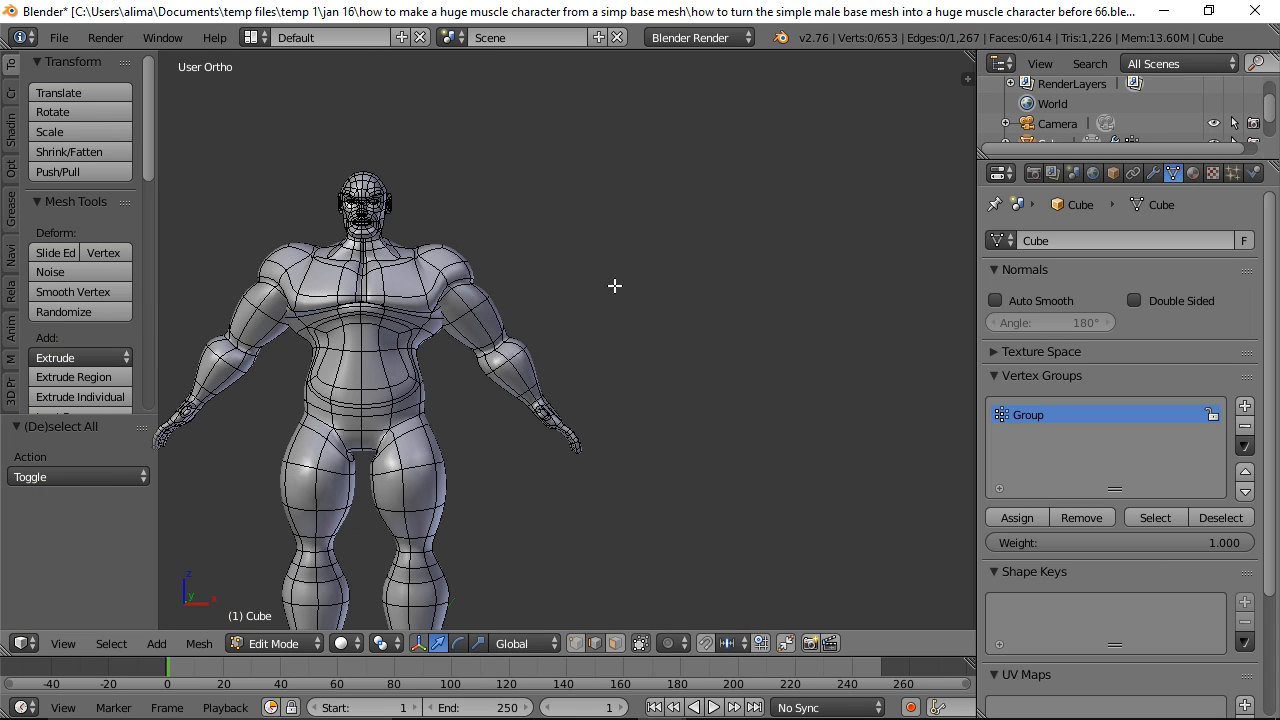
{"action": "middle_click_drag", "start_coordinate": [514, 314], "coordinate": [680, 266], "text": "shift"}
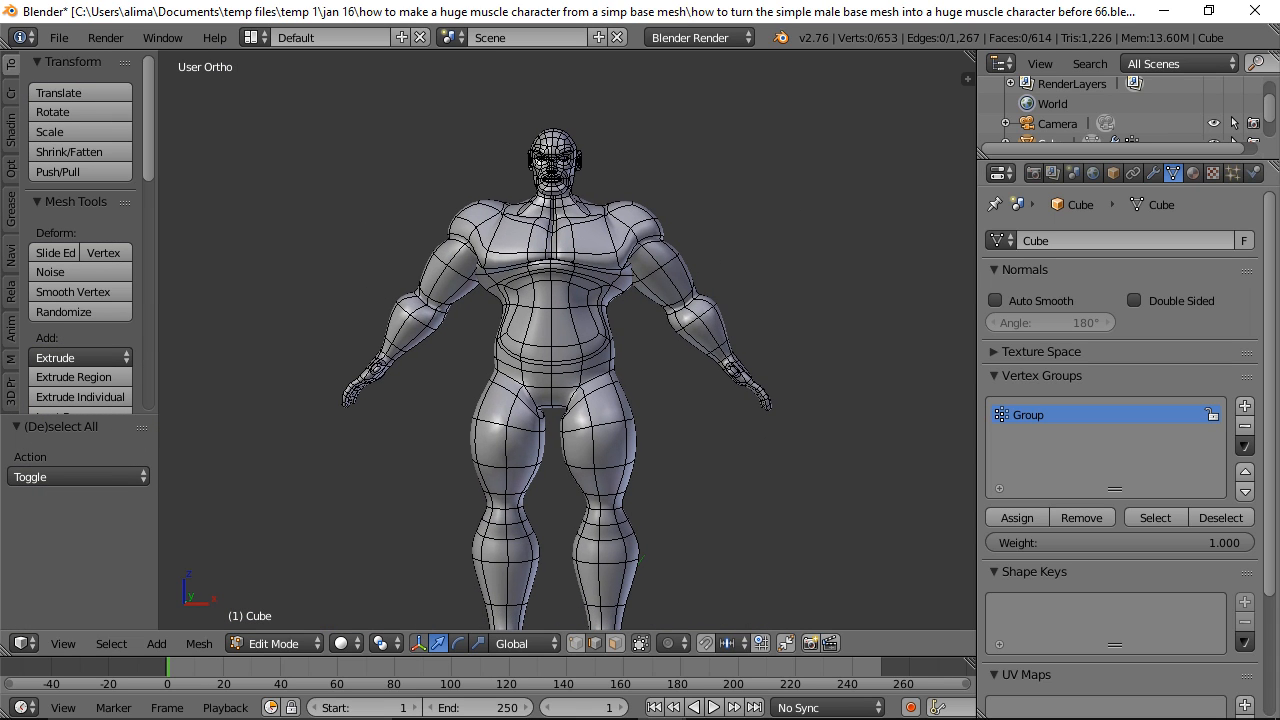
{"action": "key", "text": "ctrl+alt+s"}
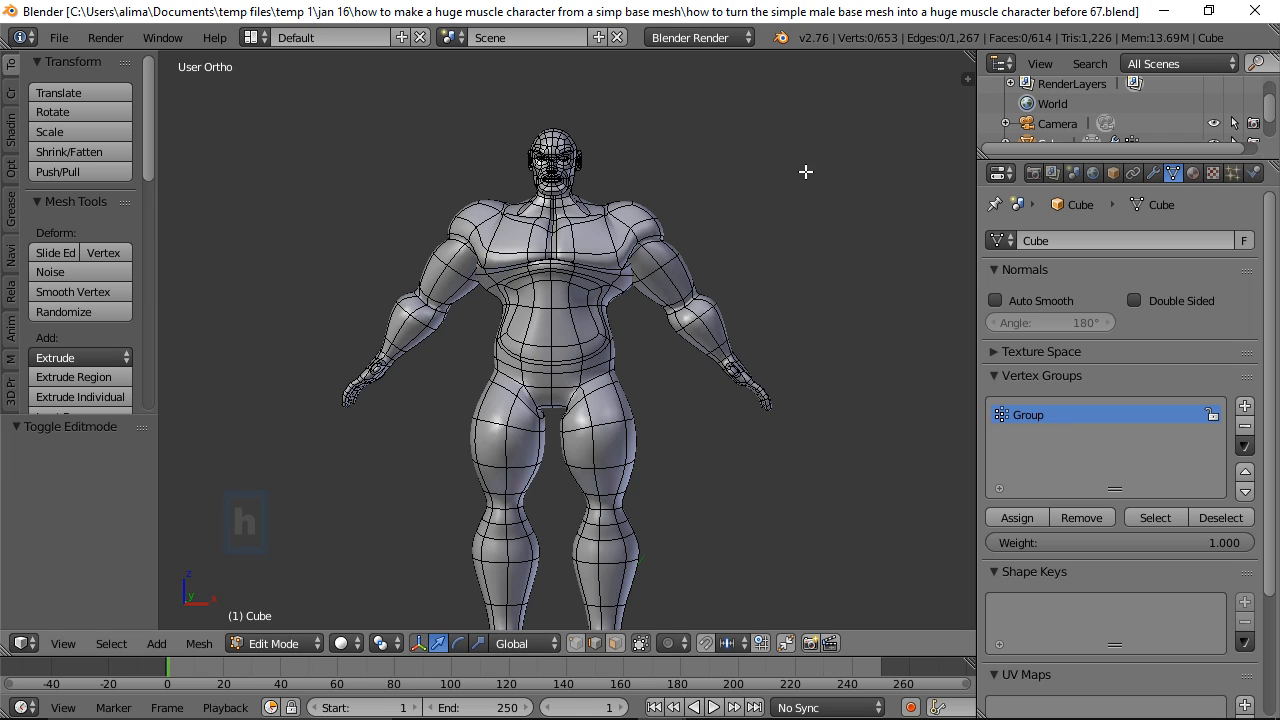
Step: Select four edges around the back and side of the neck base and raise them about 0.114 along Z
{"action": "middle_click_drag", "start_coordinate": [810, 169], "coordinate": [389, 203]}
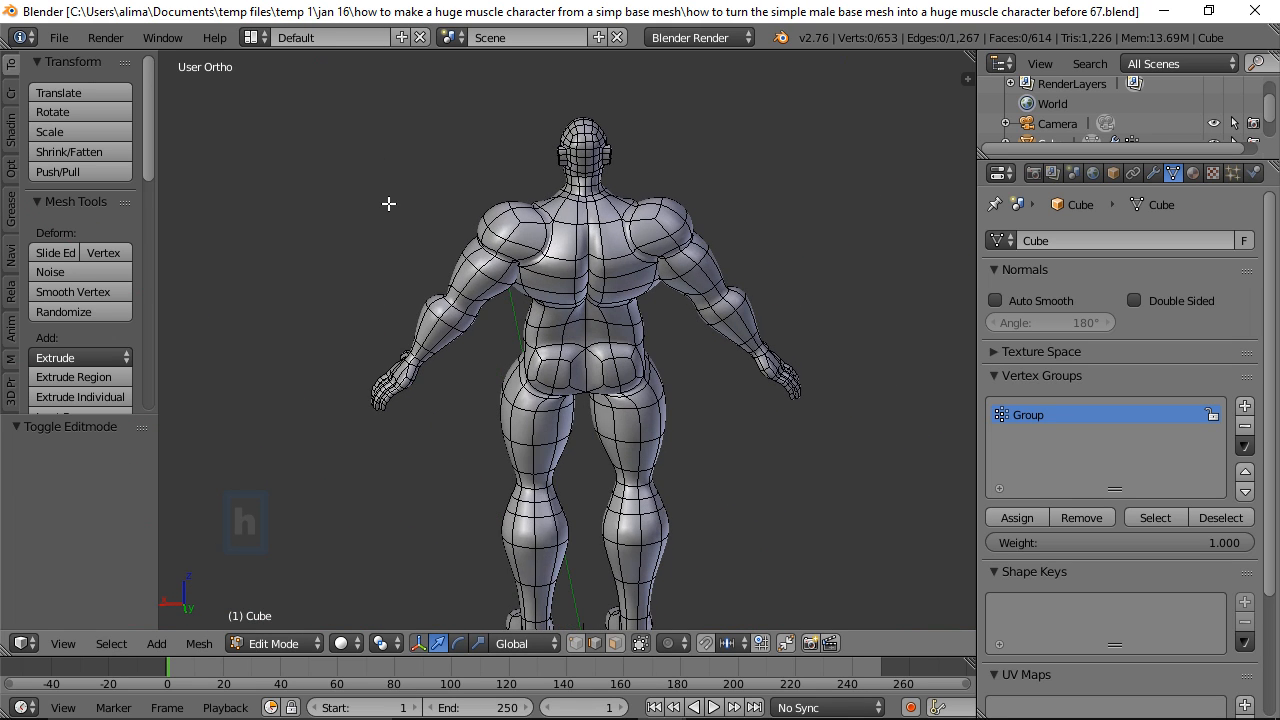
{"action": "scroll", "coordinate": [575, 229], "scroll_direction": "up", "scroll_amount": 2}
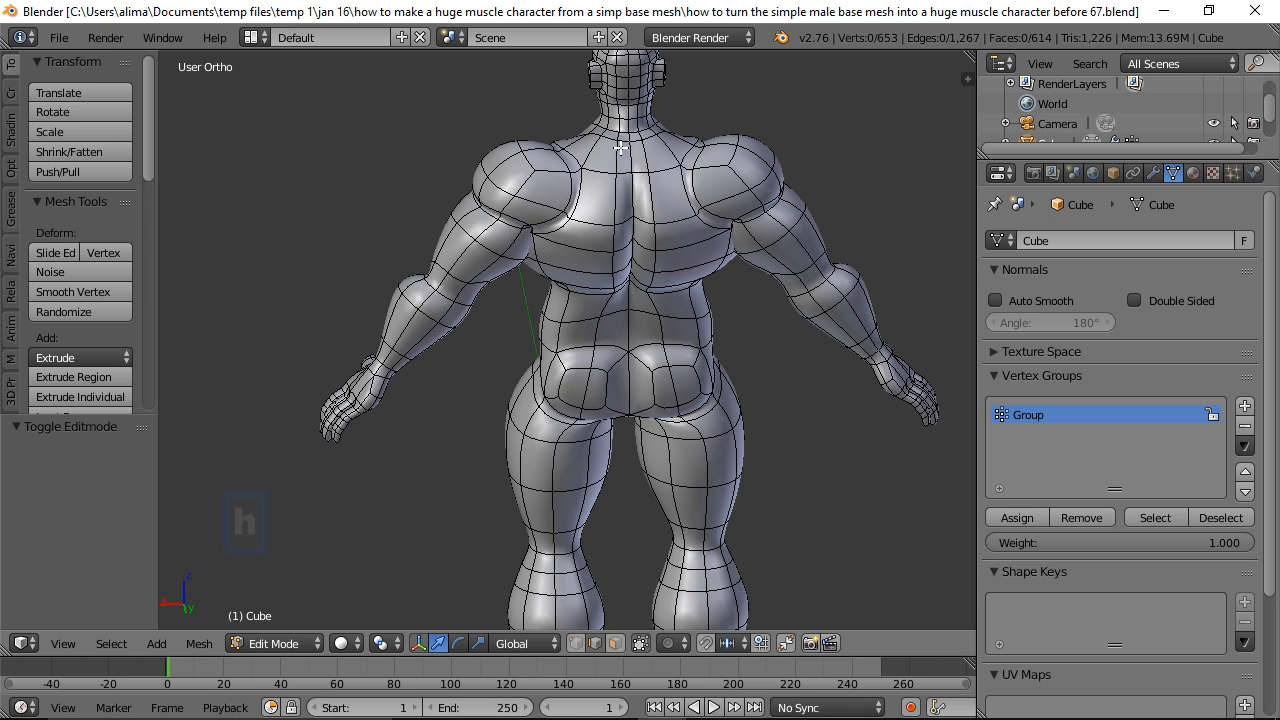
{"action": "scroll", "coordinate": [631, 145], "scroll_direction": "up", "scroll_amount": 5}
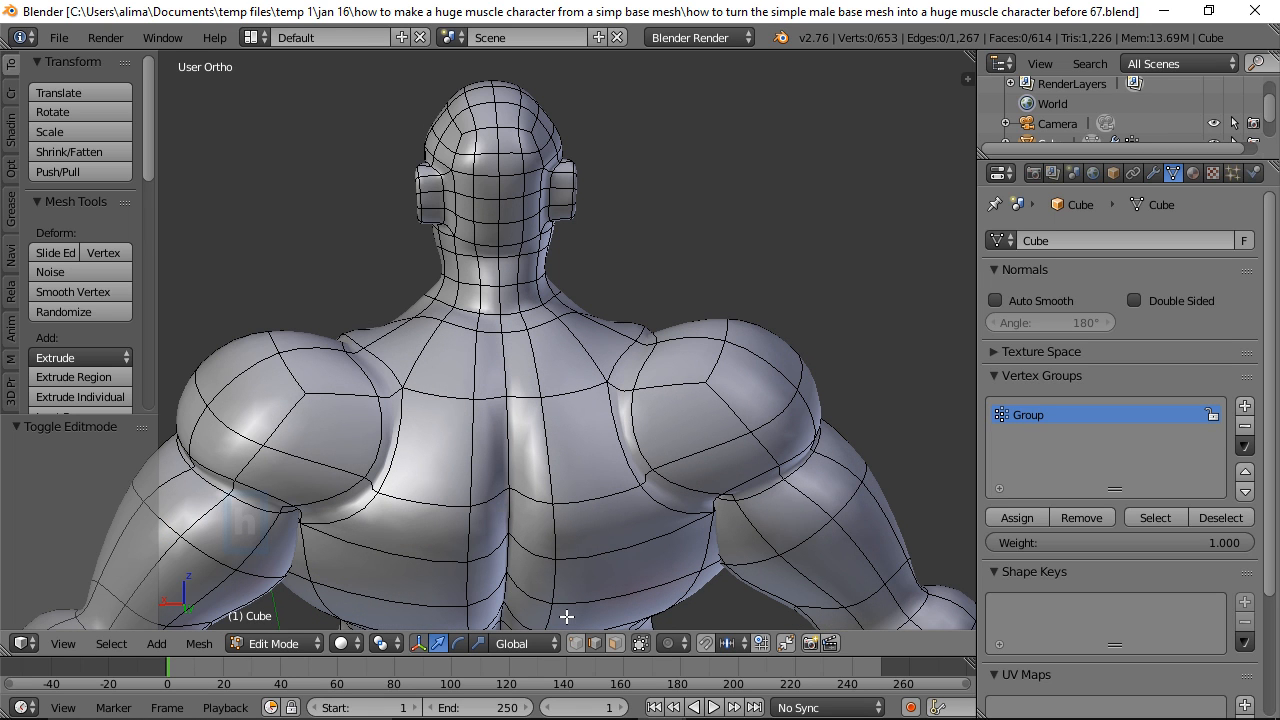
{"action": "right_click", "coordinate": [464, 312]}
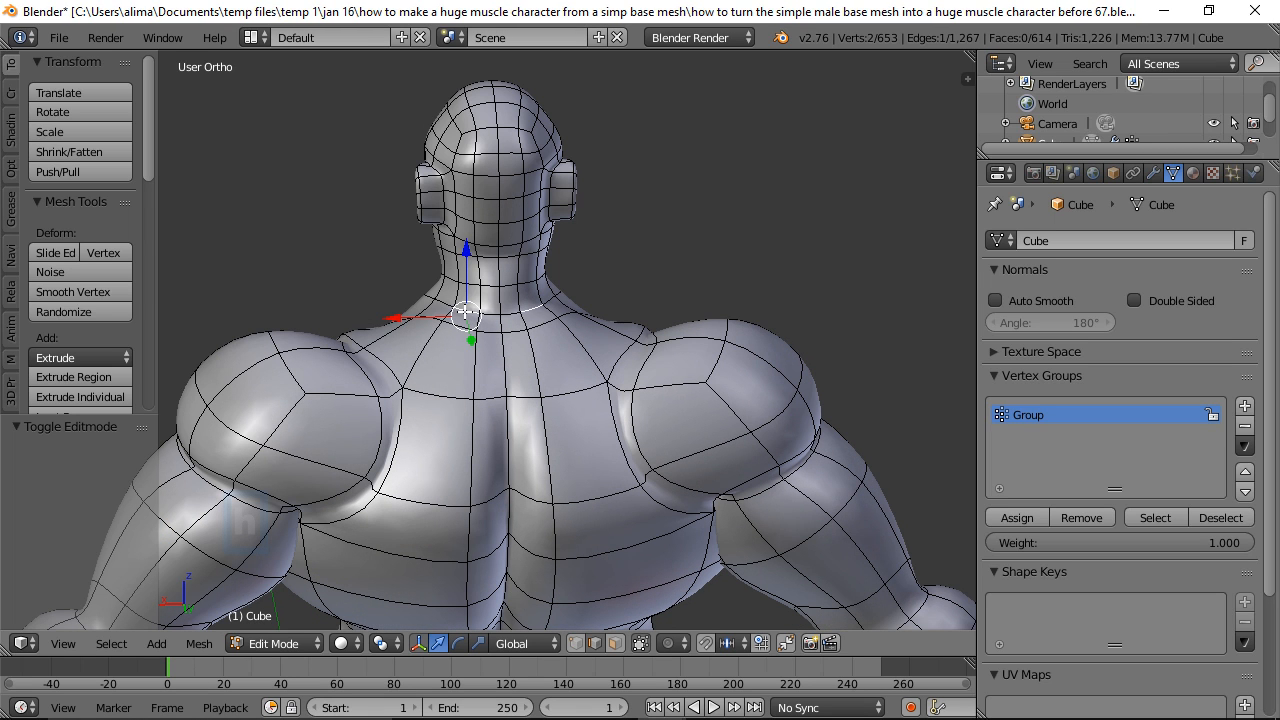
{"action": "right_click", "coordinate": [443, 298], "text": "shift"}
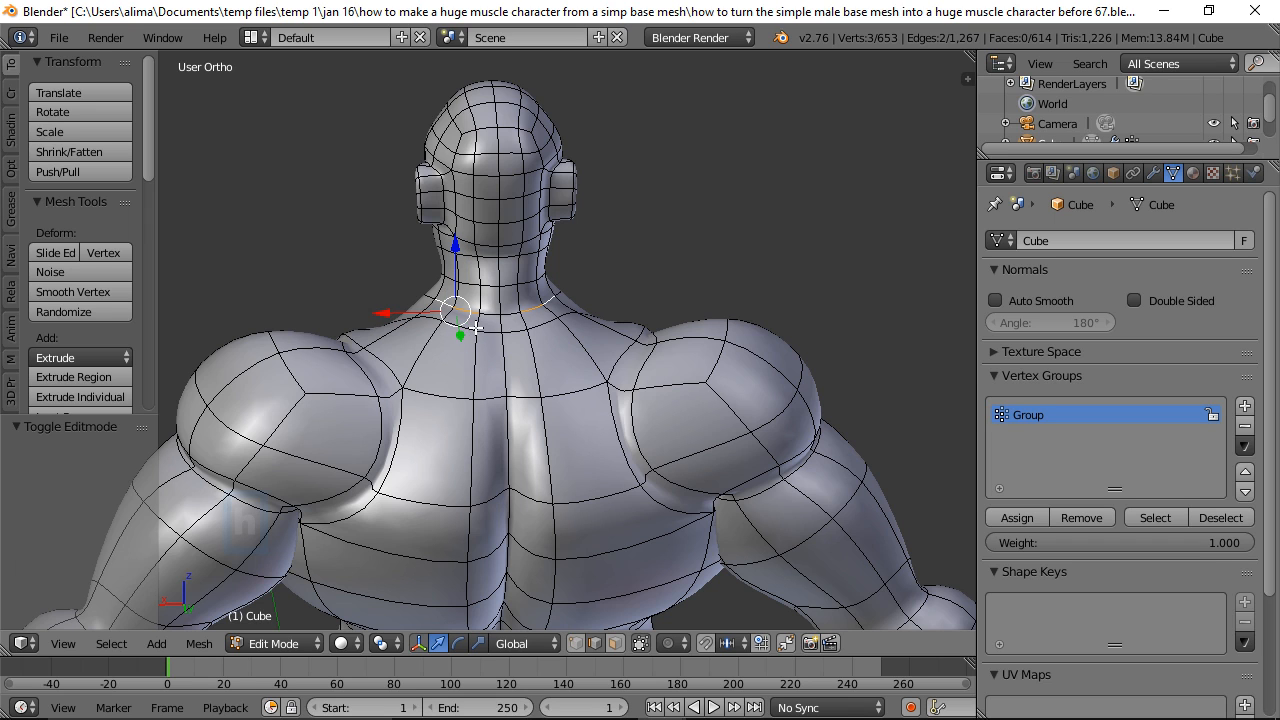
{"action": "left_click", "coordinate": [473, 329], "text": "shift"}
{"action": "scroll", "coordinate": [473, 329], "scroll_direction": "up", "scroll_amount": 2}
{"action": "right_click", "coordinate": [465, 326], "text": "shift"}
{"action": "right_click", "coordinate": [415, 310], "text": "shift"}
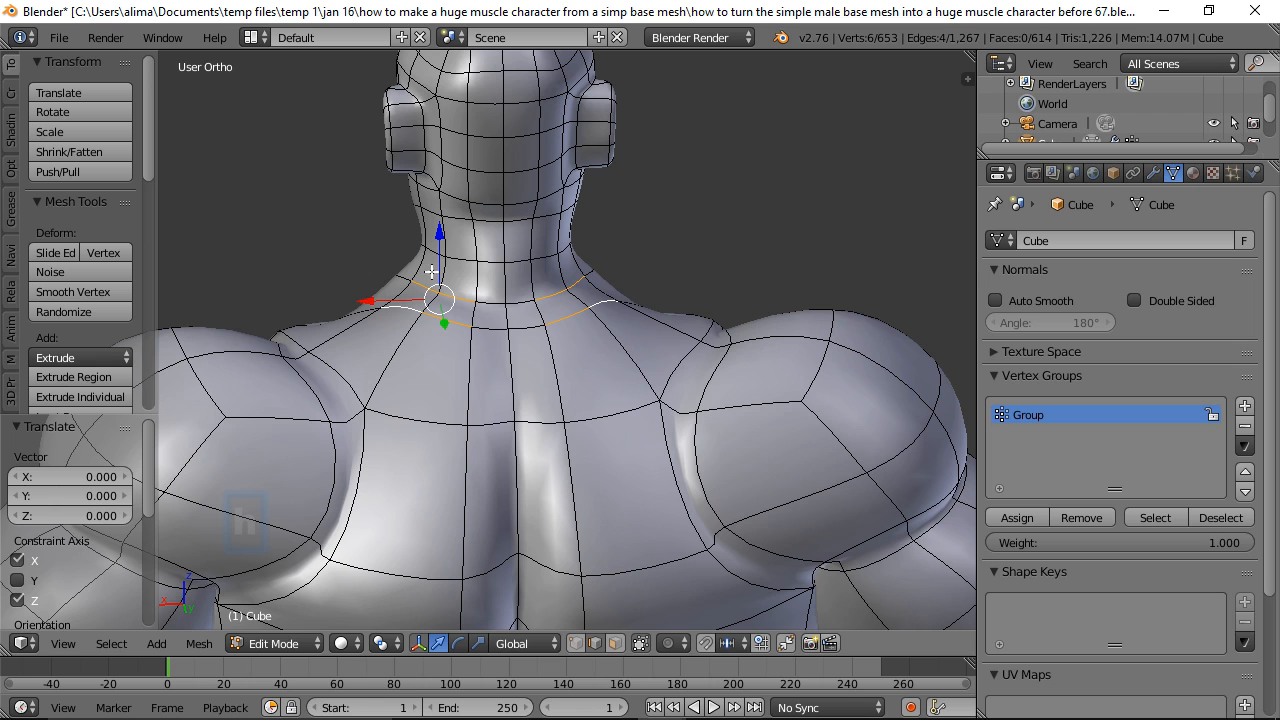
{"action": "left_click_drag", "start_coordinate": [439, 252], "coordinate": [432, 176]}
Step: Select a single edge at the back of the neck base and raise it about 0.051 along Z
{"action": "middle_click_drag", "start_coordinate": [358, 224], "coordinate": [532, 290]}
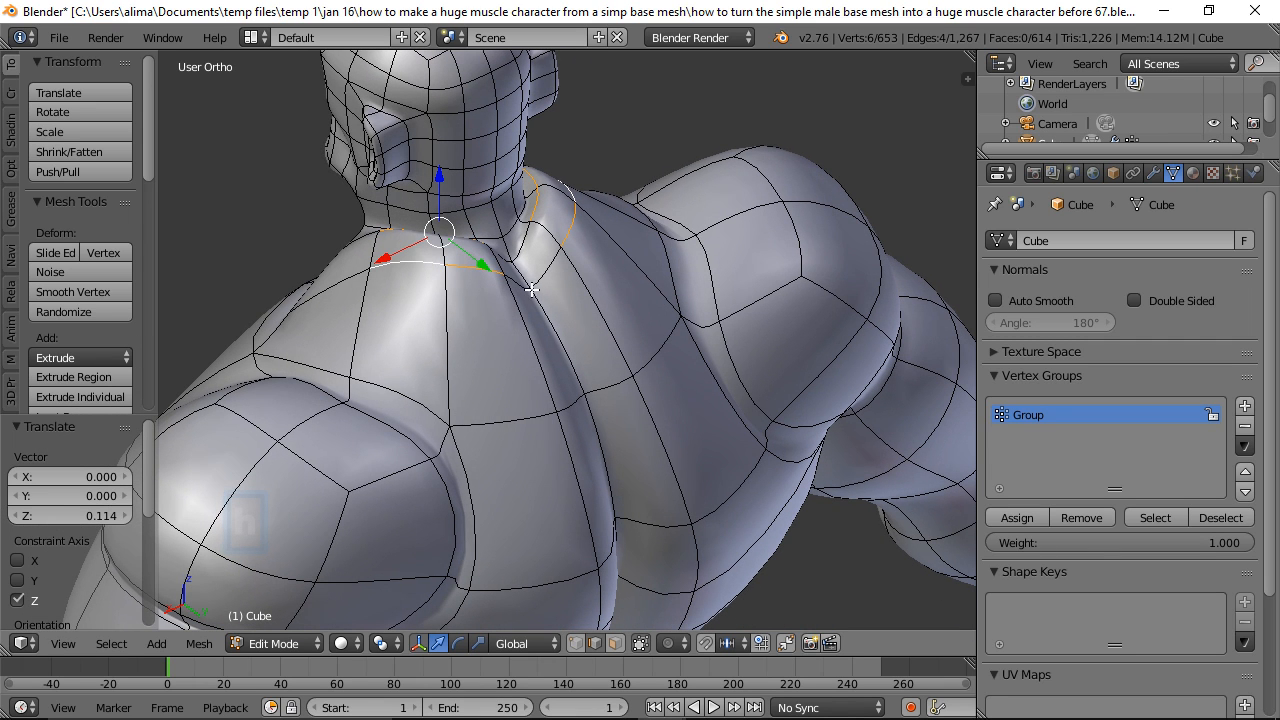
{"action": "right_click", "coordinate": [547, 262]}
{"action": "left_click_drag", "start_coordinate": [505, 226], "coordinate": [504, 199]}
Step: Select the two edges across the front of the neck and lower them about 0.082 along Z
{"action": "middle_click_drag", "start_coordinate": [317, 270], "coordinate": [623, 220]}
{"action": "right_click", "coordinate": [530, 366], "text": "alt"}
{"action": "right_click", "coordinate": [497, 382], "text": "shift"}
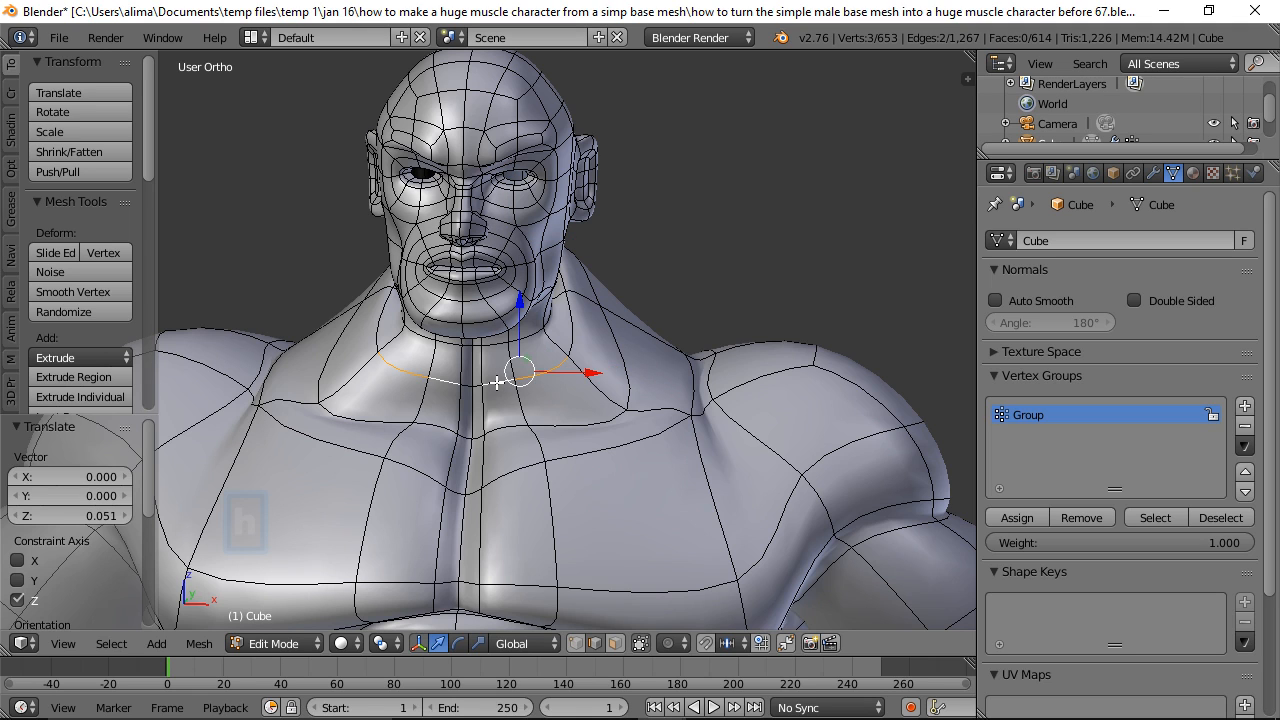
{"action": "left_click_drag", "start_coordinate": [522, 308], "coordinate": [515, 360]}
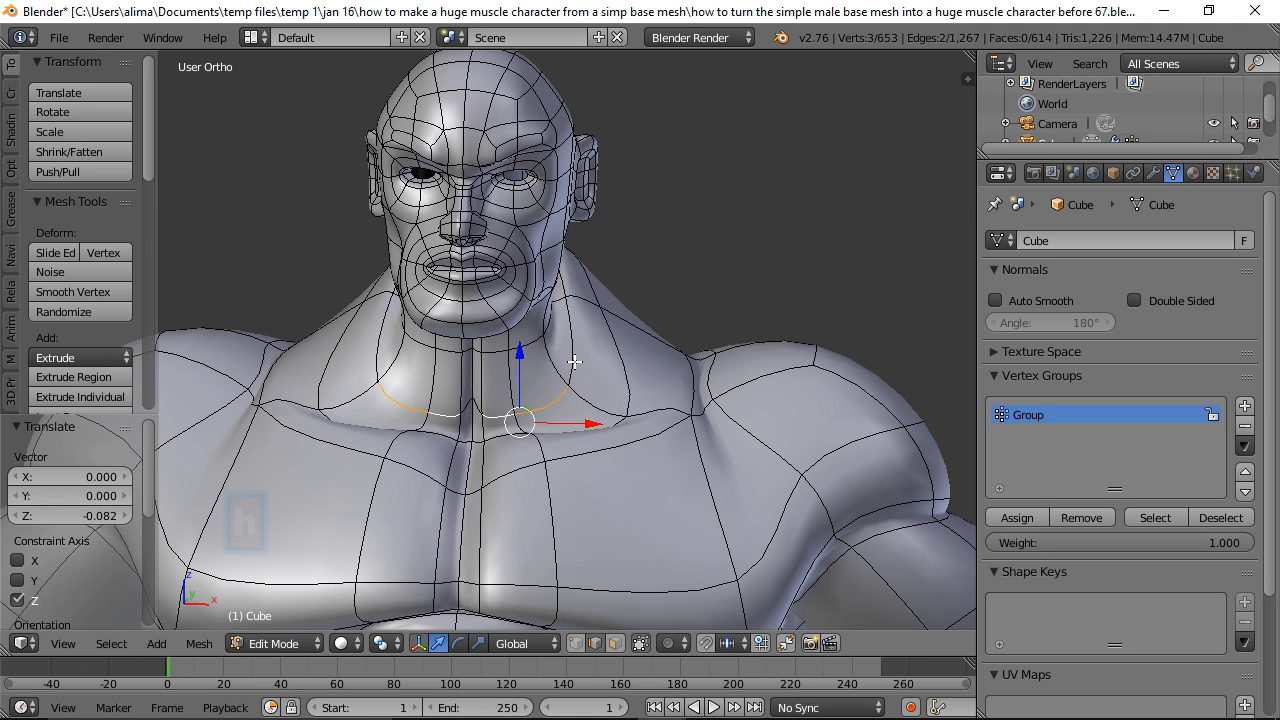
Step: Lower the side edge of the neck with a slight inward shift, and save the file as version 68
{"action": "right_click", "coordinate": [569, 359]}
{"action": "left_click_drag", "start_coordinate": [568, 283], "coordinate": [585, 333]}
{"action": "left_click_drag", "start_coordinate": [641, 371], "coordinate": [638, 371]}
{"action": "middle_click_drag", "start_coordinate": [686, 371], "coordinate": [614, 408]}
{"action": "scroll", "coordinate": [585, 380], "scroll_direction": "down", "scroll_amount": 4}
{"action": "key", "text": "ctrl+alt+s"}
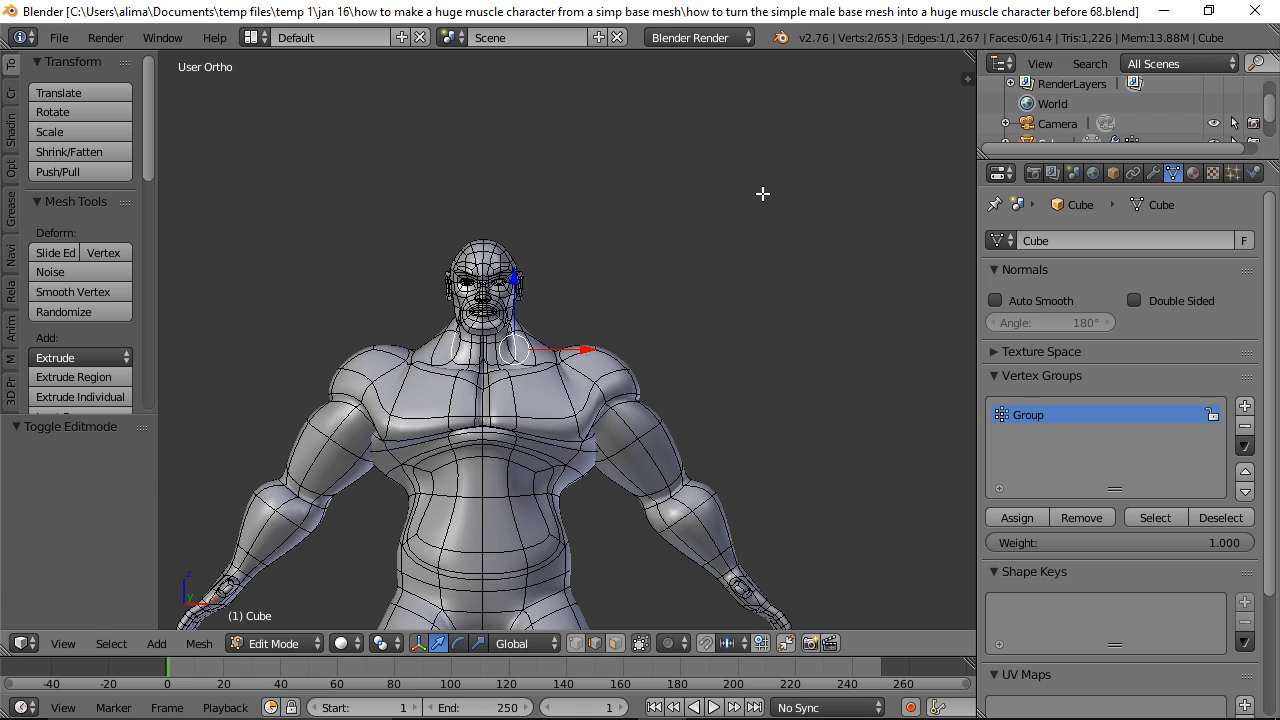
Step: In vertex selection, move the vertex on the slope between neck and shoulder outward along X to widen the trapezius, and deselect it
{"action": "key", "text": "a"}
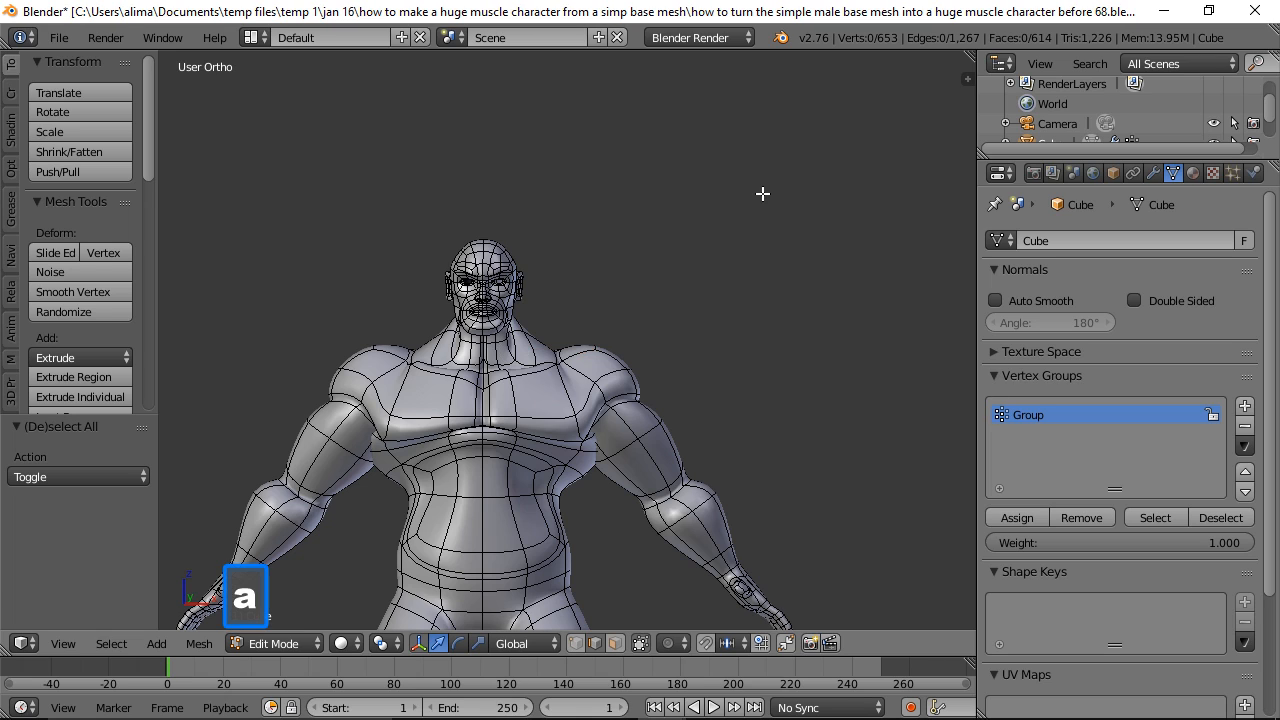
{"action": "left_click", "coordinate": [577, 643]}
{"action": "right_click", "coordinate": [526, 336]}
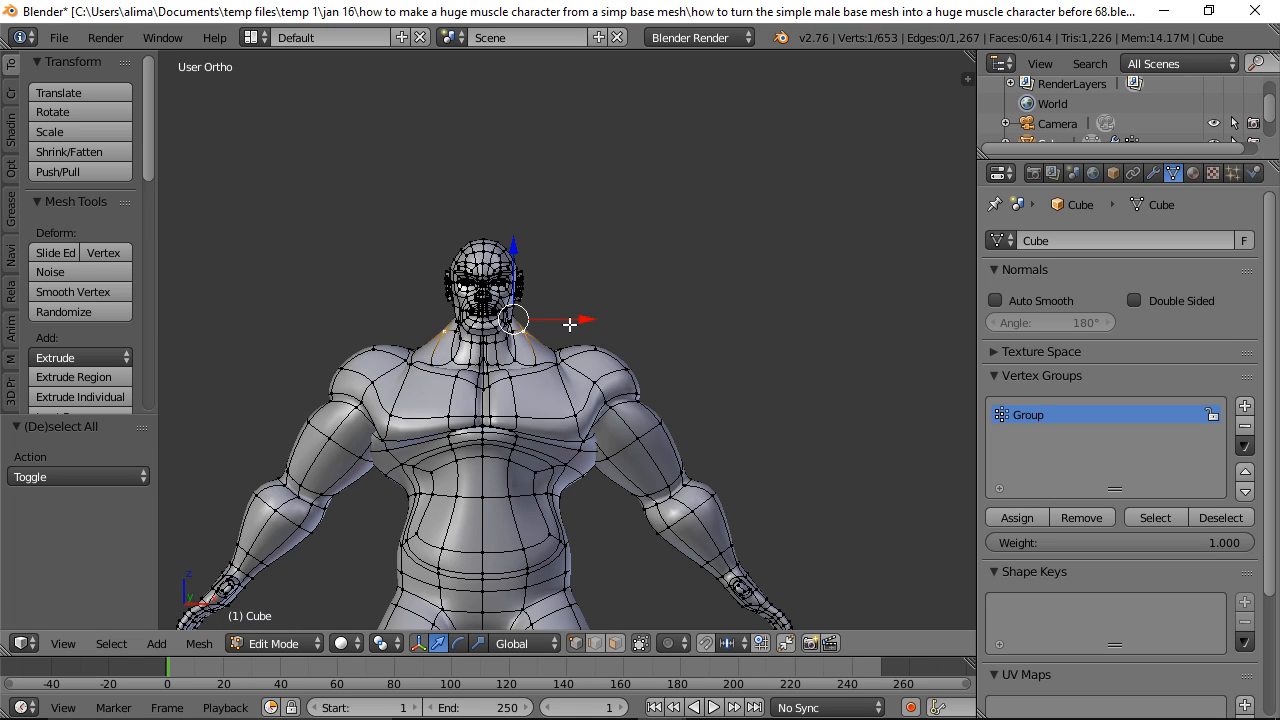
{"action": "left_click_drag", "start_coordinate": [586, 319], "coordinate": [615, 314]}
{"action": "key", "text": "a"}
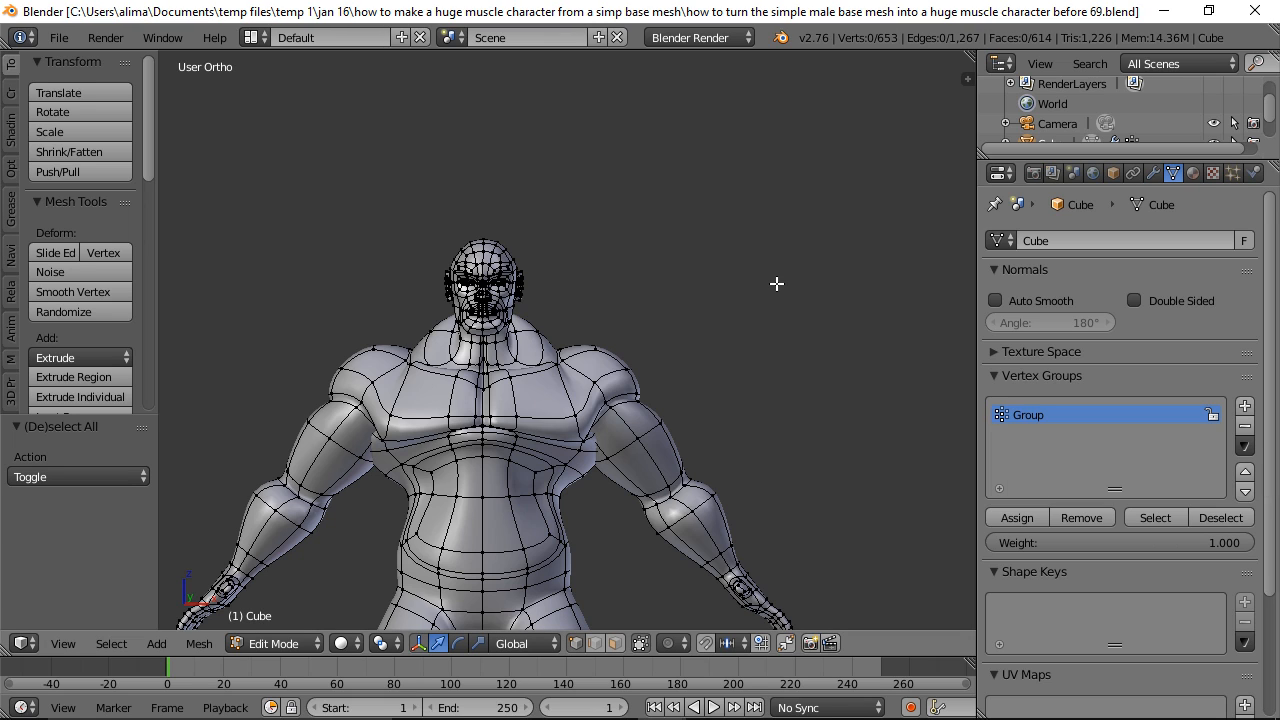
Step: Turn off the Subdivision Surface modifier's display on the body mesh and save the file as version 70
{"action": "left_click", "coordinate": [1154, 173]}
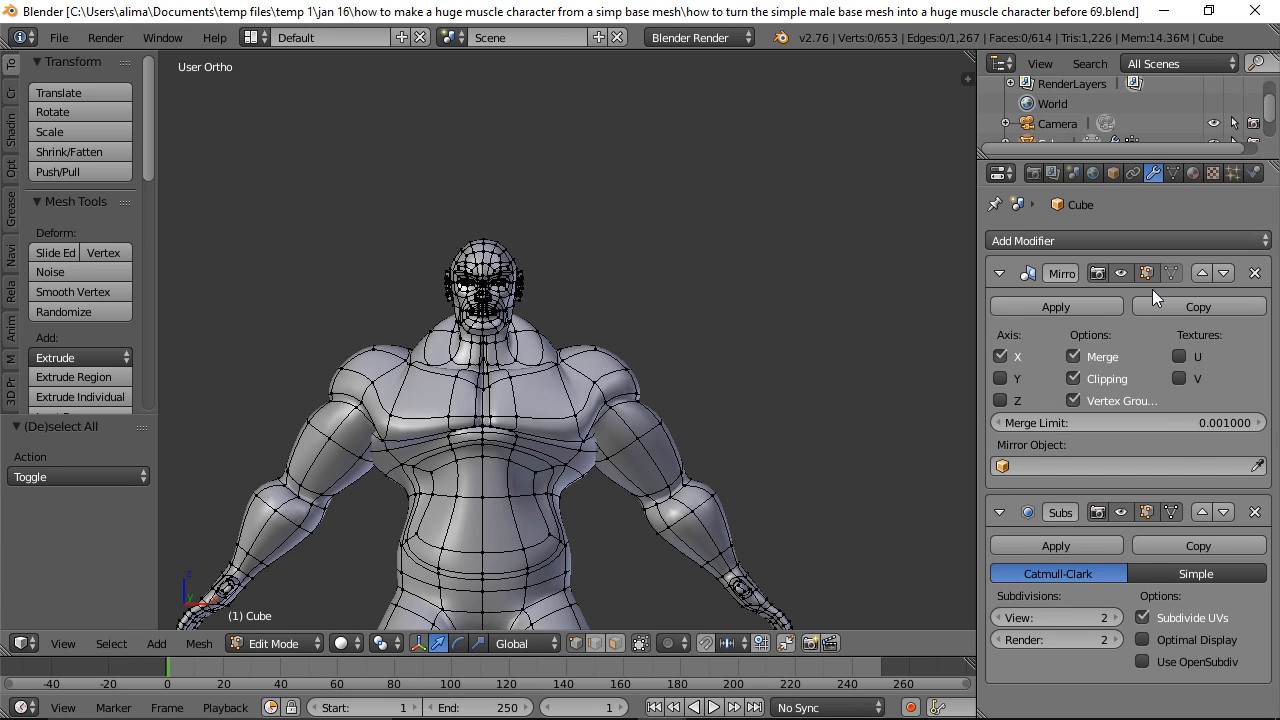
{"action": "left_click", "coordinate": [1125, 510]}
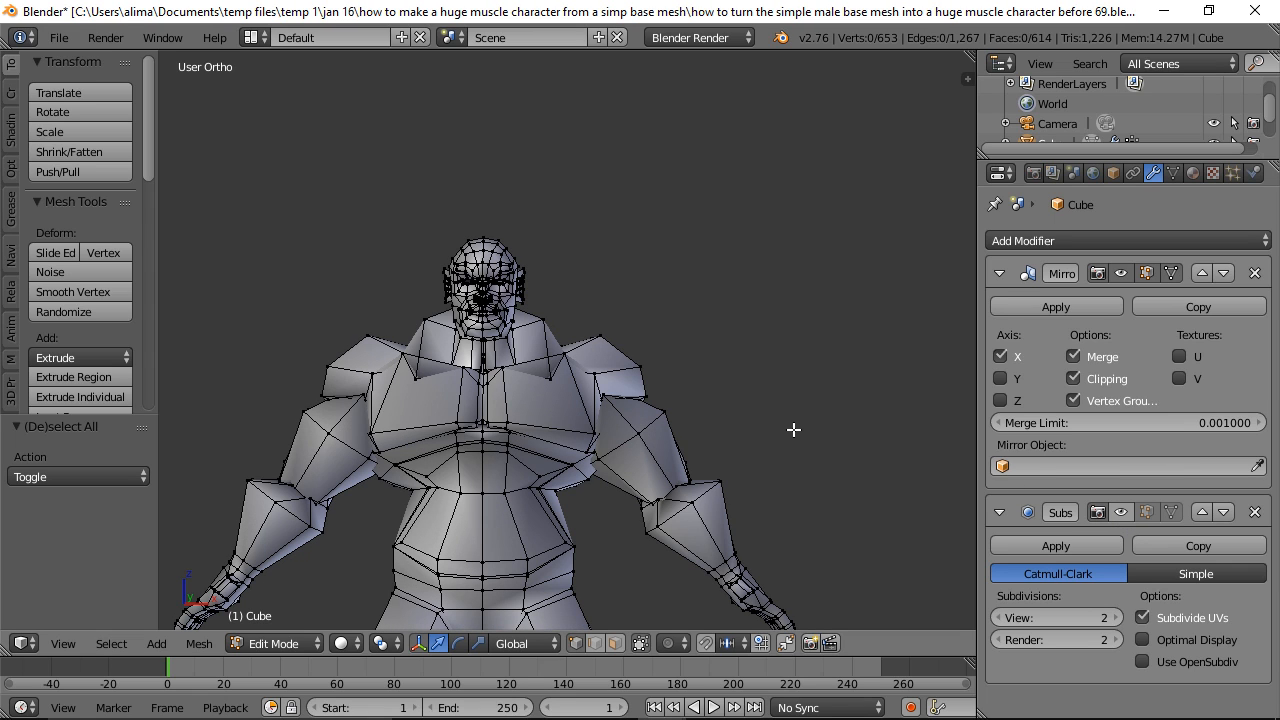
{"action": "middle_click_drag", "start_coordinate": [684, 493], "coordinate": [737, 359], "text": "shift"}
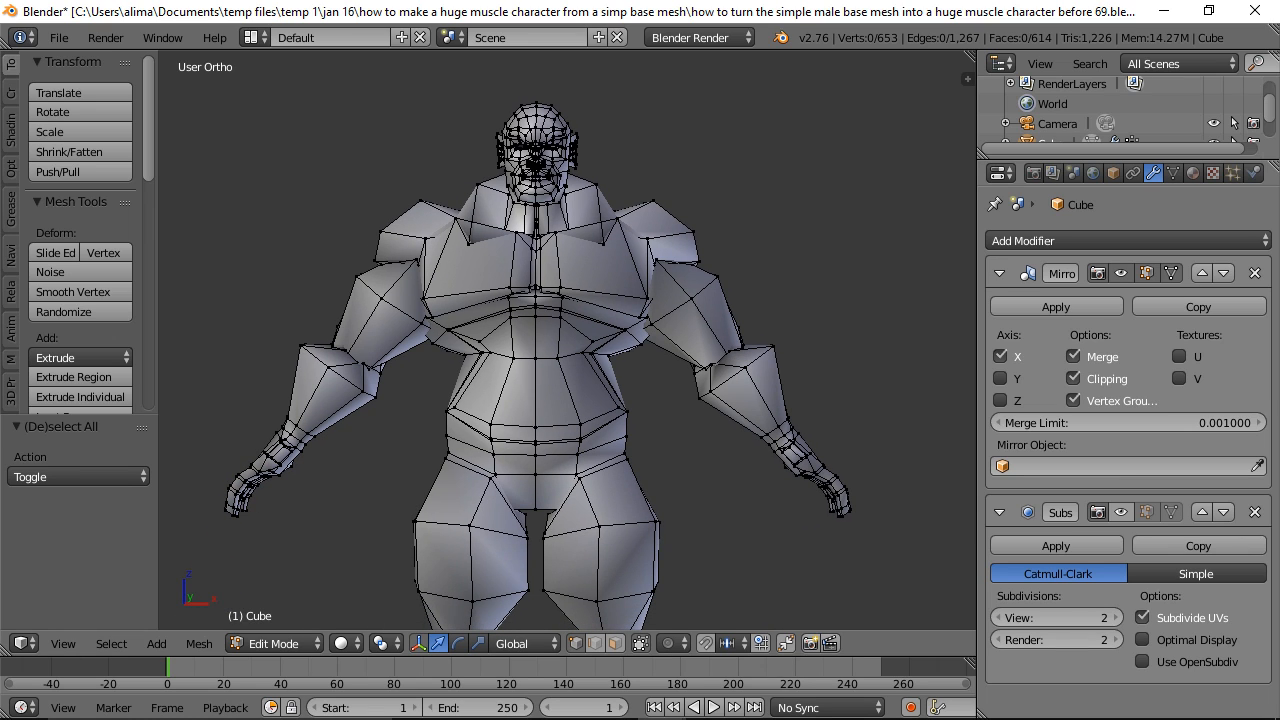
{"action": "key", "text": "ctrl+alt+s"}
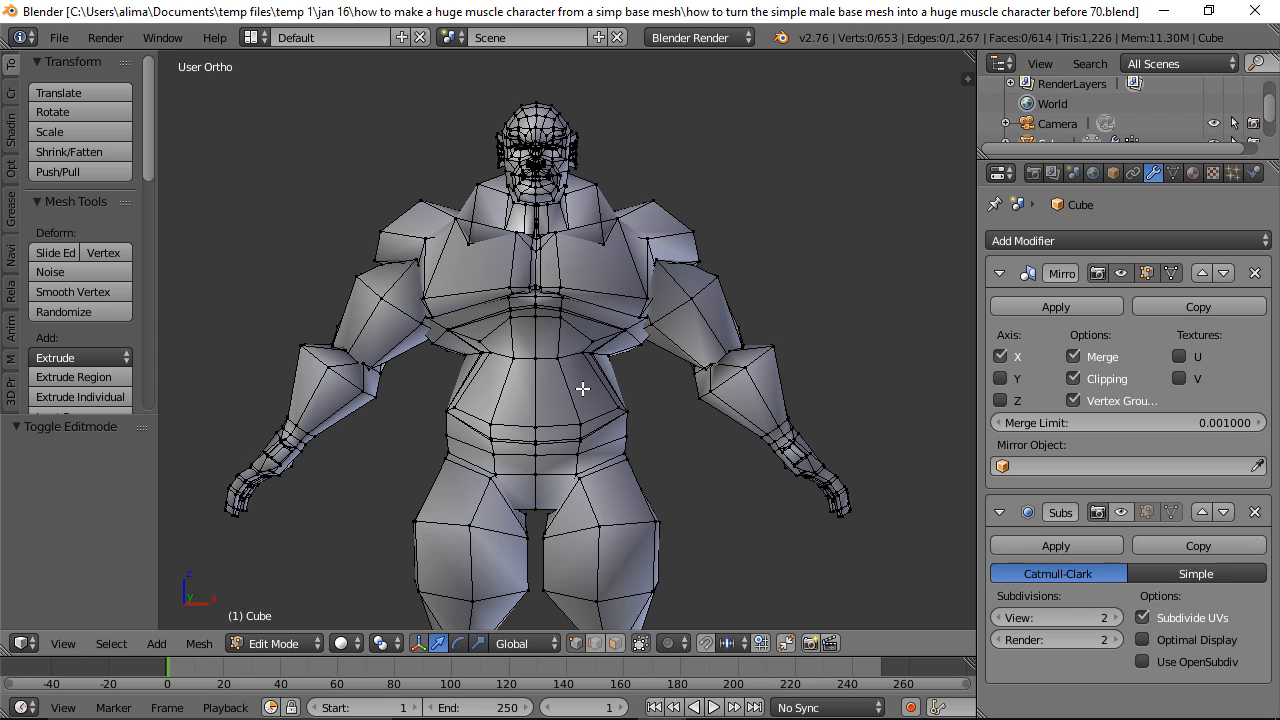
Step: Add a single loop cut around the middle of the abdomen, deselect it, and save the file as version 71
{"action": "key", "text": "ctrl"}
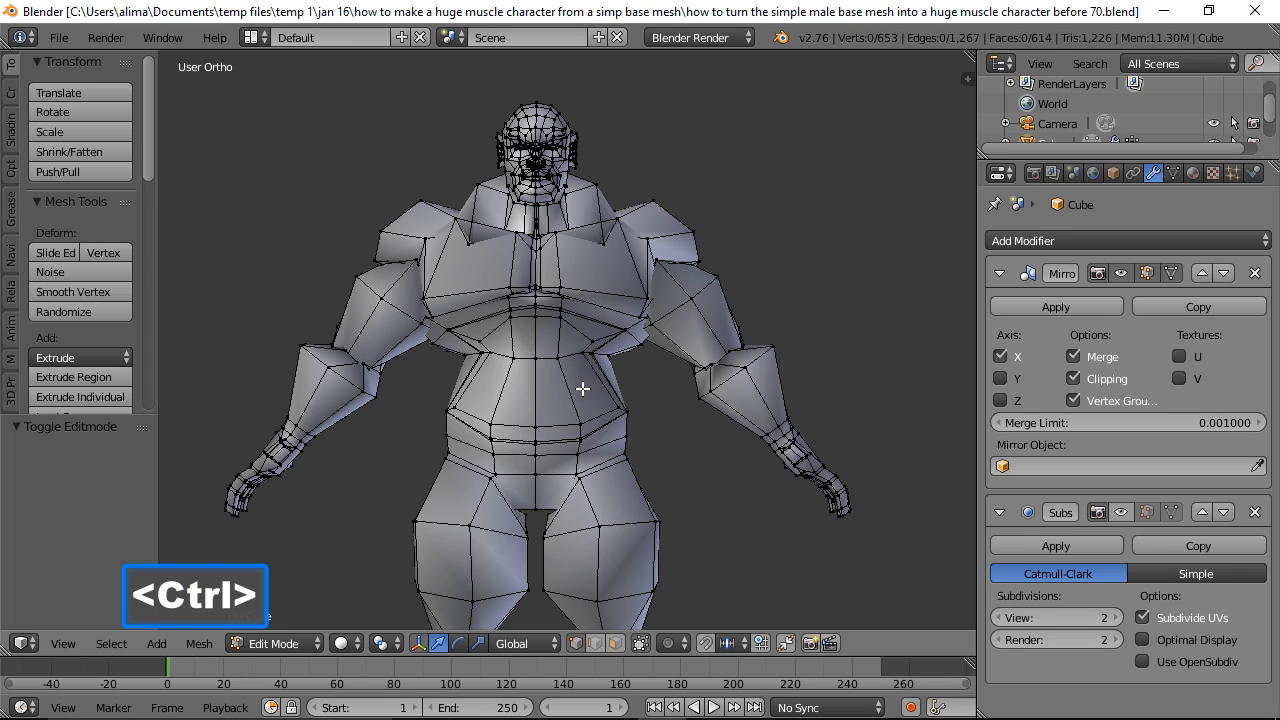
{"action": "key", "text": "ctrl+r"}
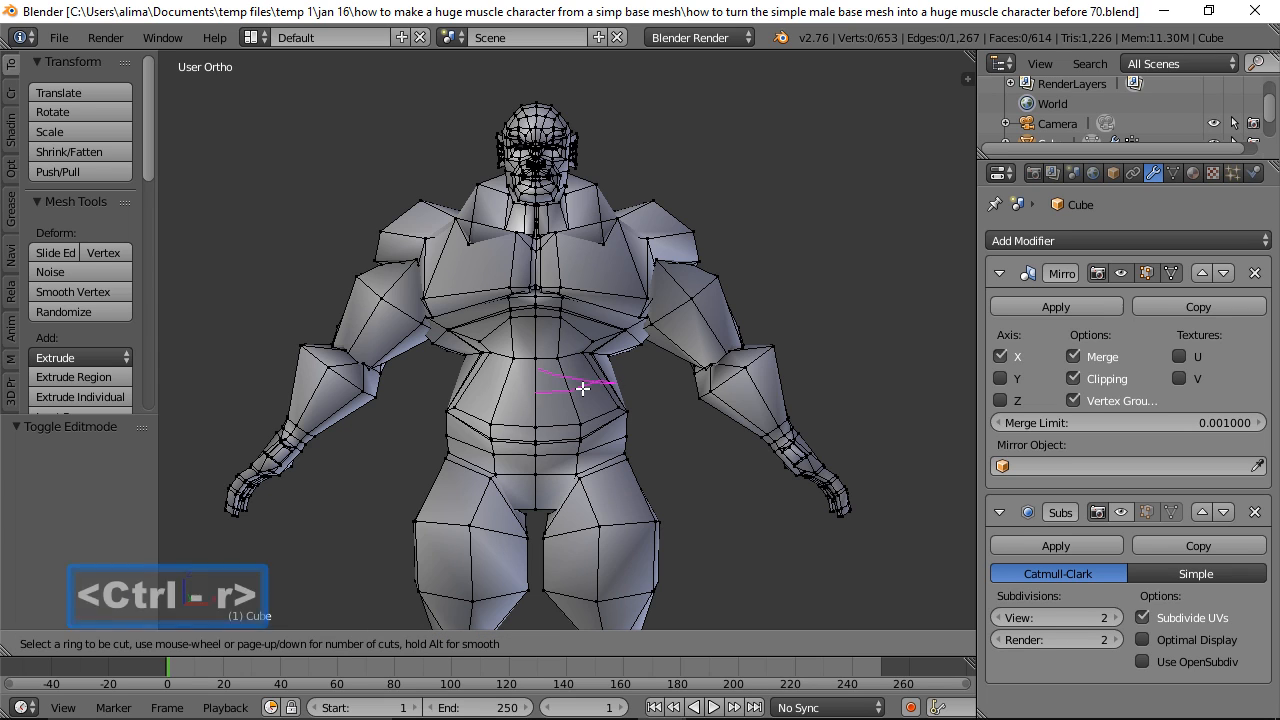
{"action": "left_click", "coordinate": [583, 388]}
{"action": "left_click", "coordinate": [583, 388]}
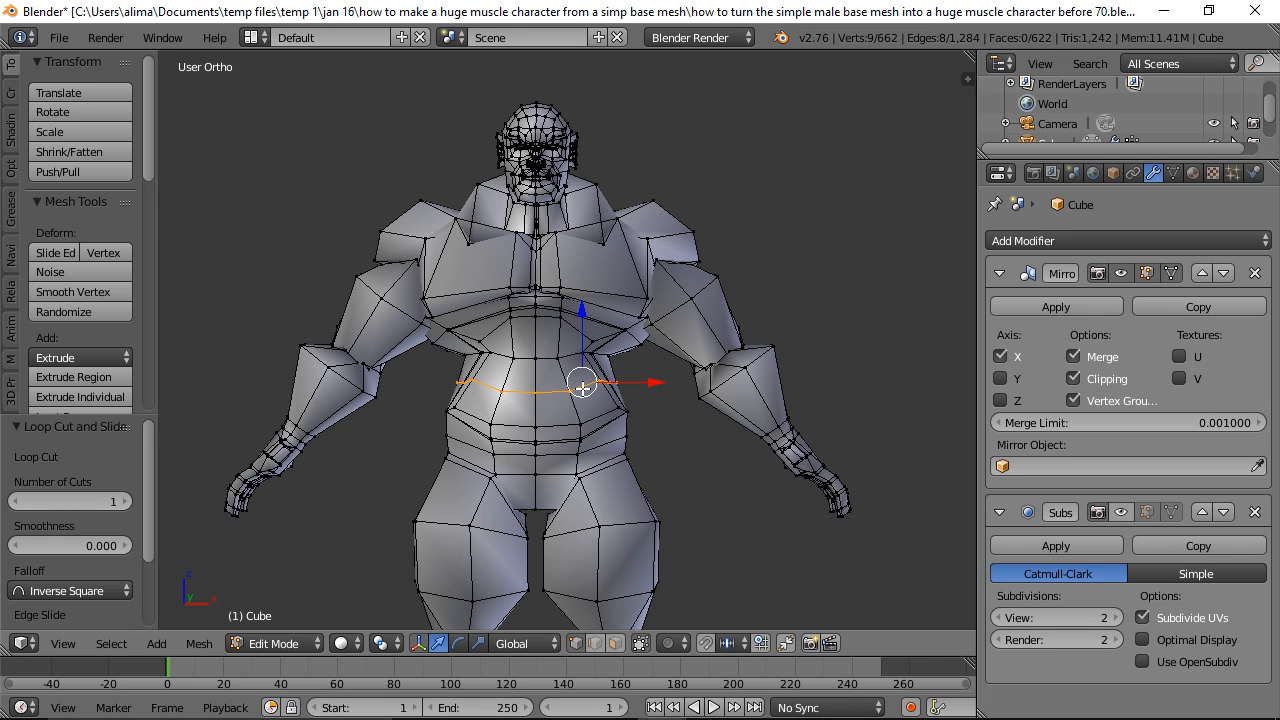
{"action": "key", "text": "a"}
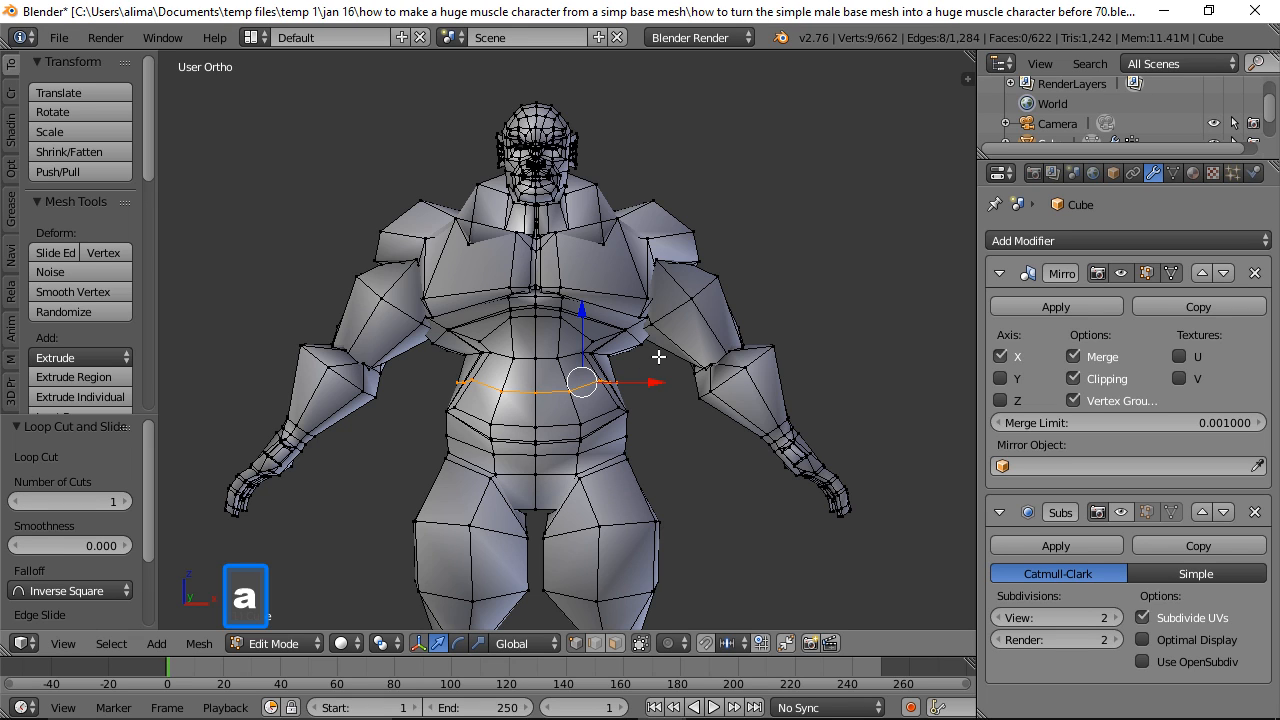
{"action": "scroll", "coordinate": [659, 357], "scroll_direction": "up", "scroll_amount": 2}
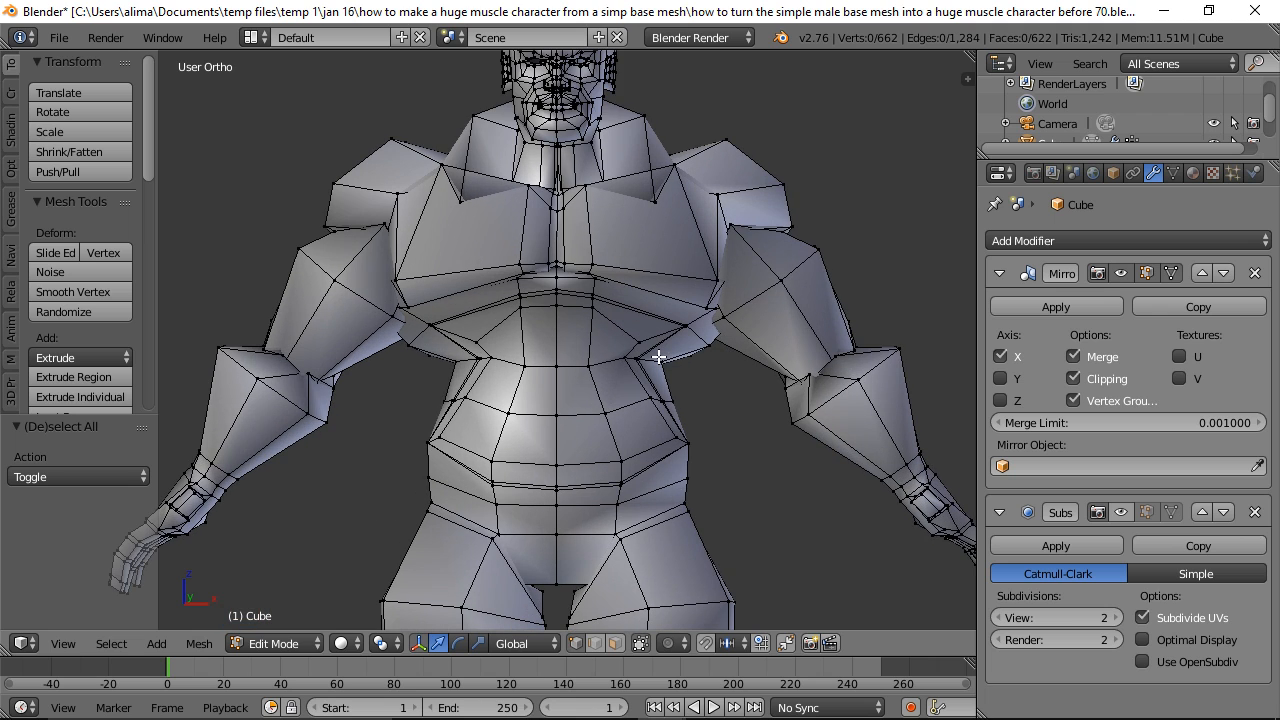
{"action": "scroll", "coordinate": [724, 372], "scroll_direction": "up", "scroll_amount": 2}
{"action": "middle_click_drag", "start_coordinate": [791, 414], "coordinate": [684, 379], "text": "shift"}
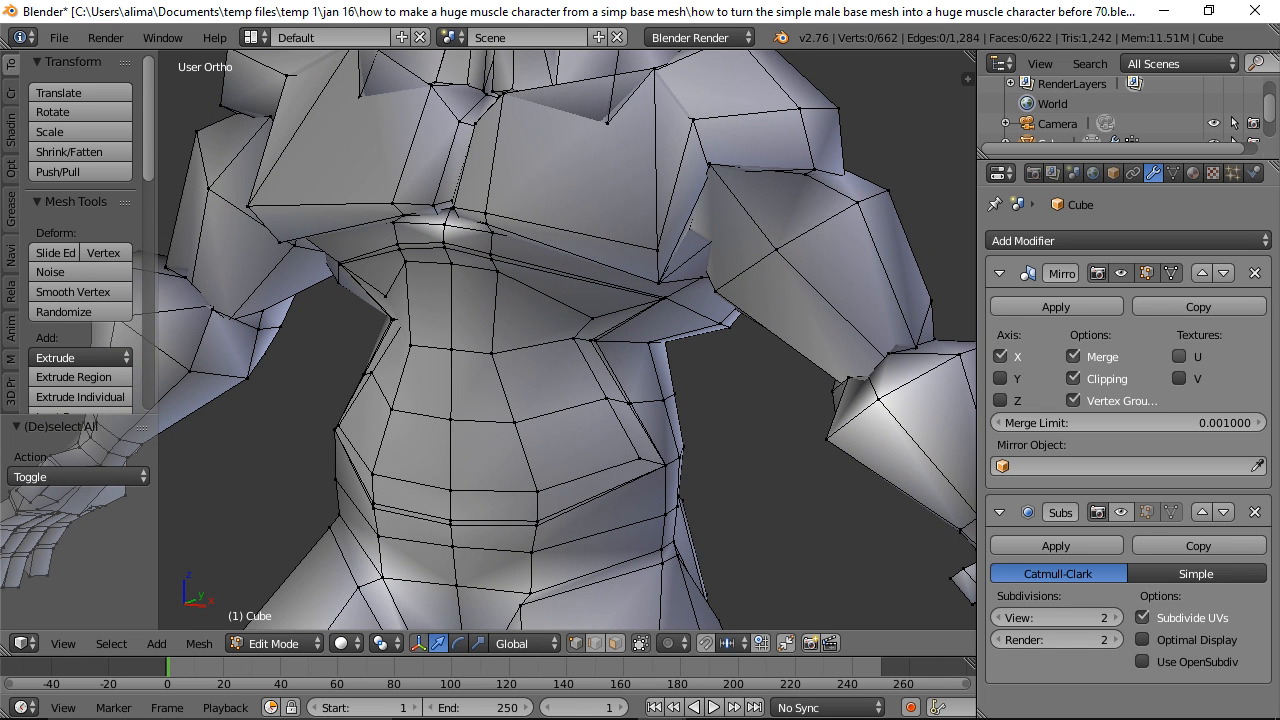
{"action": "key", "text": "ctrl+s"}
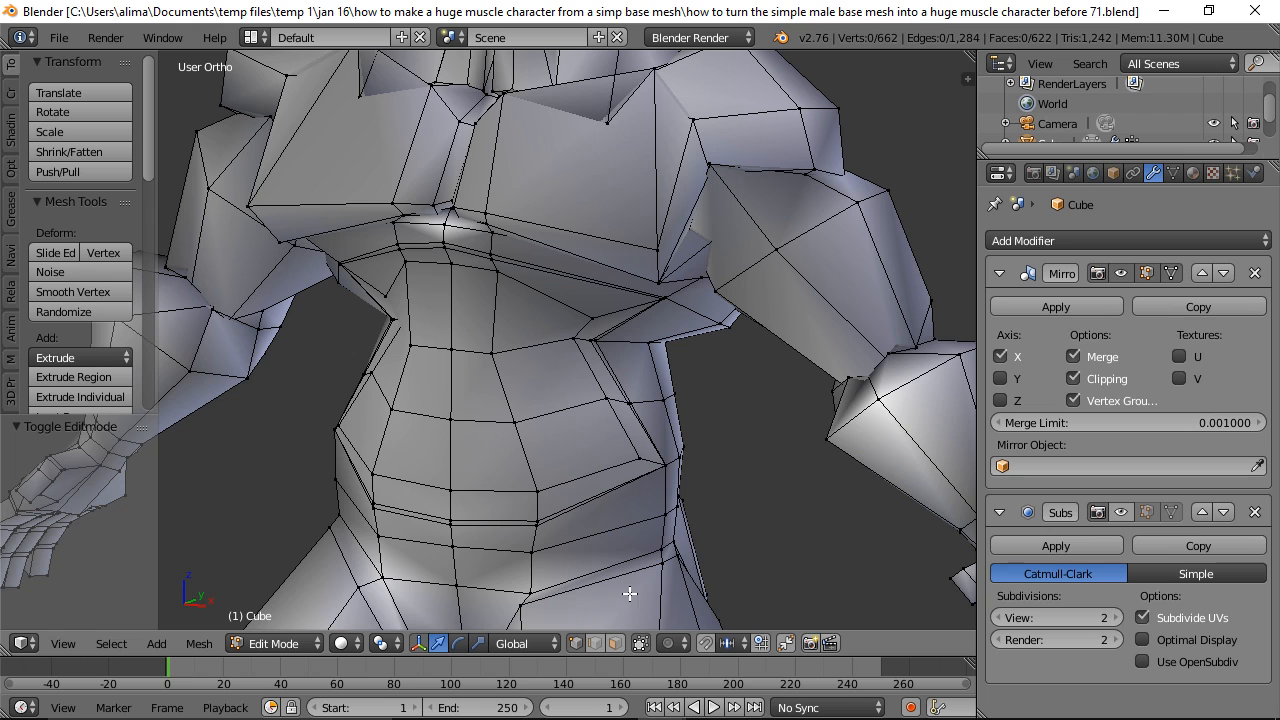
Step: In face selection, select the two faces at the top front of the abdomen and turn off the Mirror modifier's Clipping
{"action": "left_click", "coordinate": [615, 643]}
{"action": "right_click", "coordinate": [531, 318]}
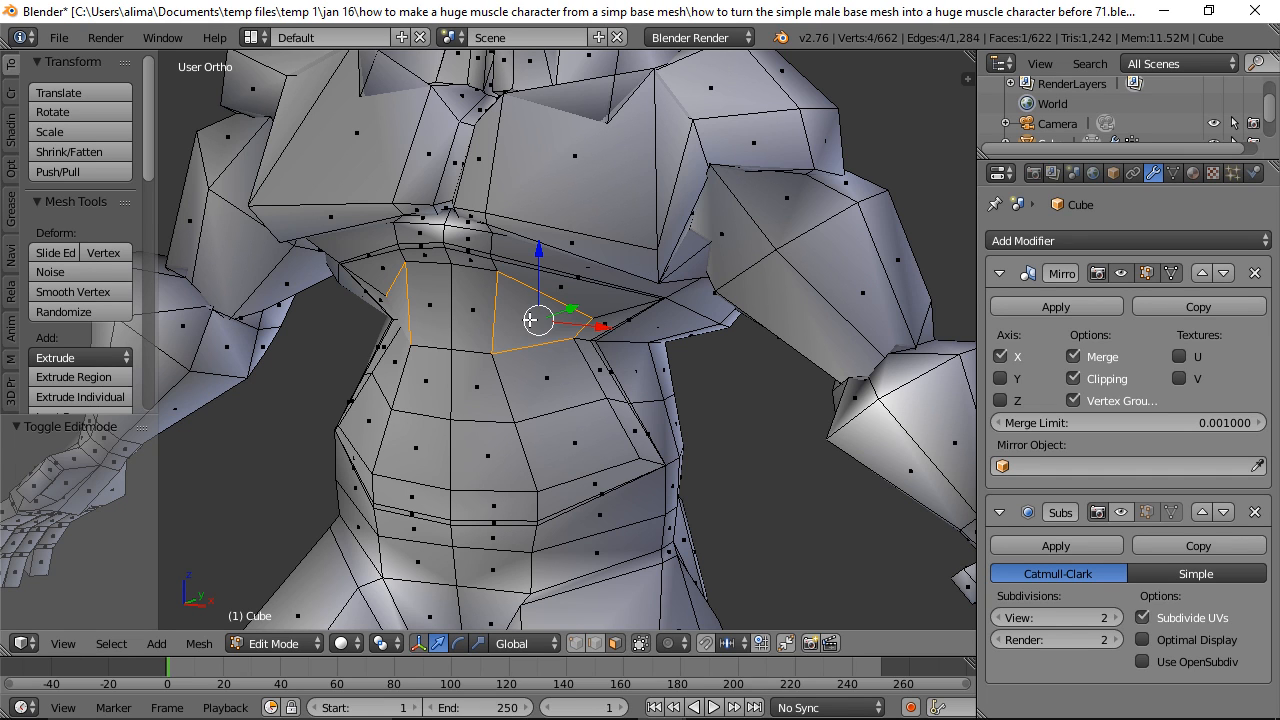
{"action": "right_click", "coordinate": [477, 317], "text": "shift"}
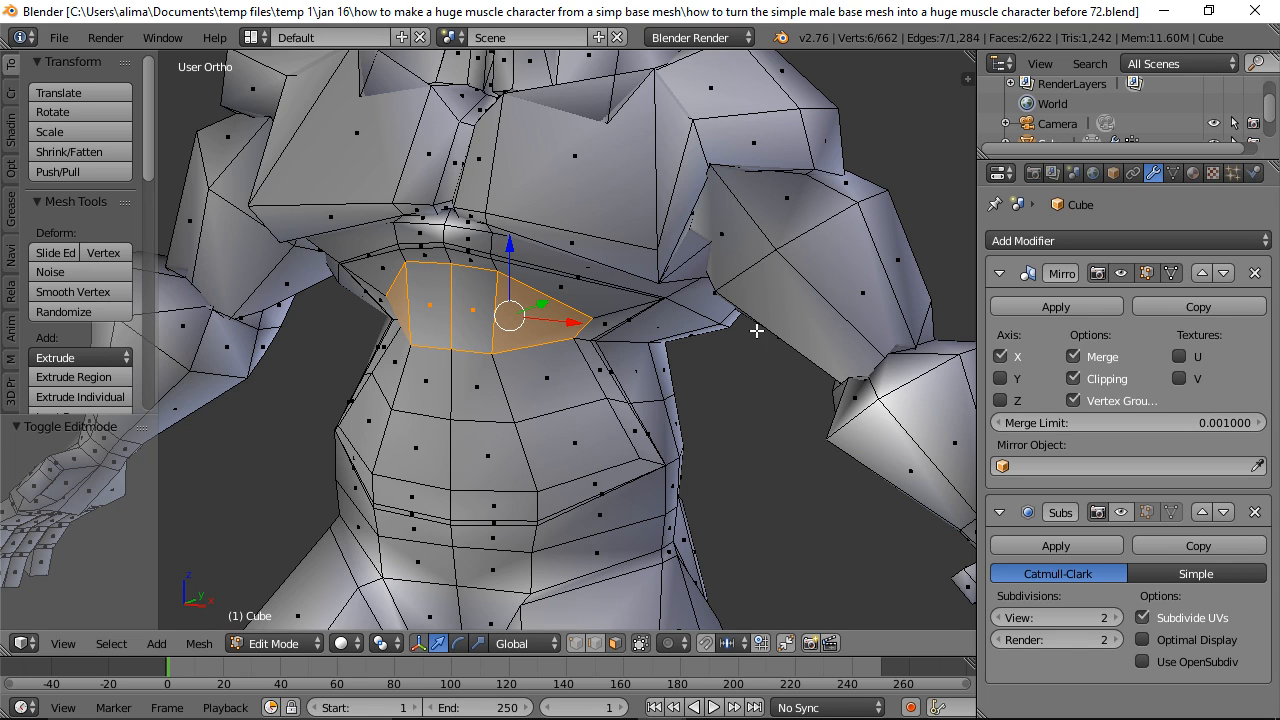
{"action": "left_click", "coordinate": [1074, 379]}
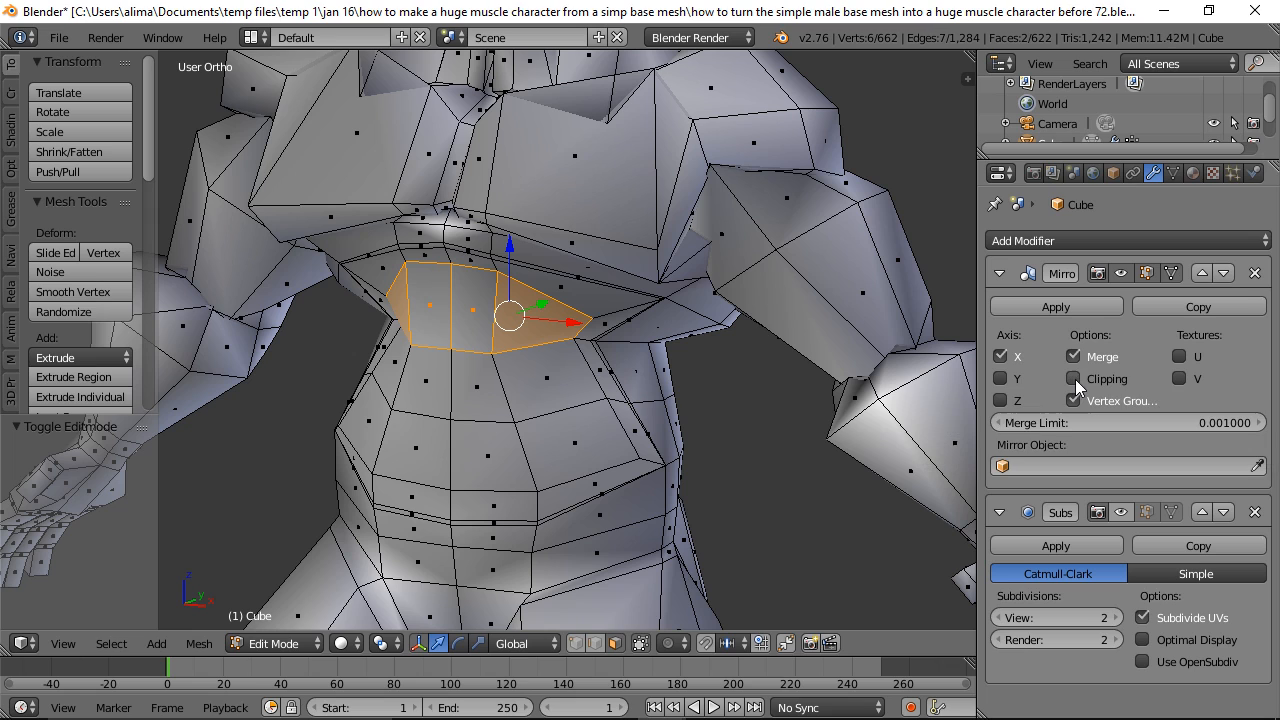
Step: Extrude the two upper abdomen faces in place and pull them forward along Y by about 0.042 in total
{"action": "key", "text": "e"}
{"action": "right_click", "coordinate": [714, 392]}
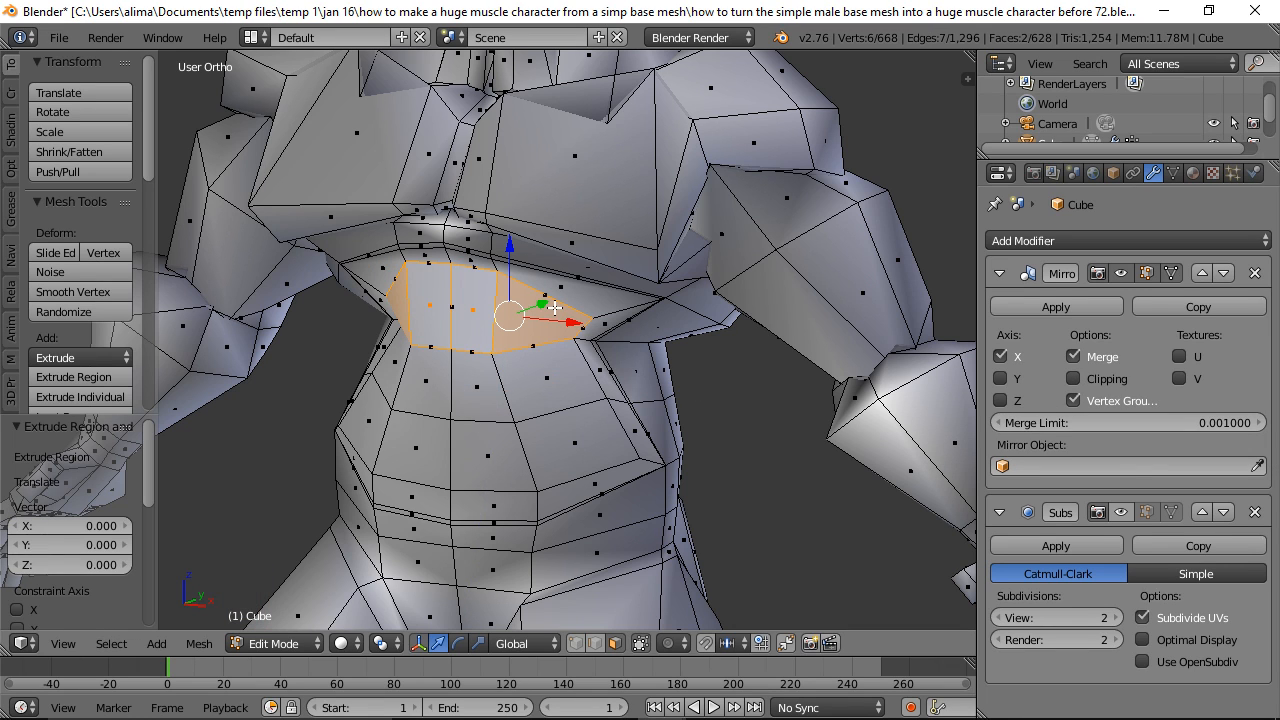
{"action": "left_click_drag", "start_coordinate": [548, 303], "coordinate": [550, 310]}
{"action": "middle_click_drag", "start_coordinate": [705, 328], "coordinate": [634, 350]}
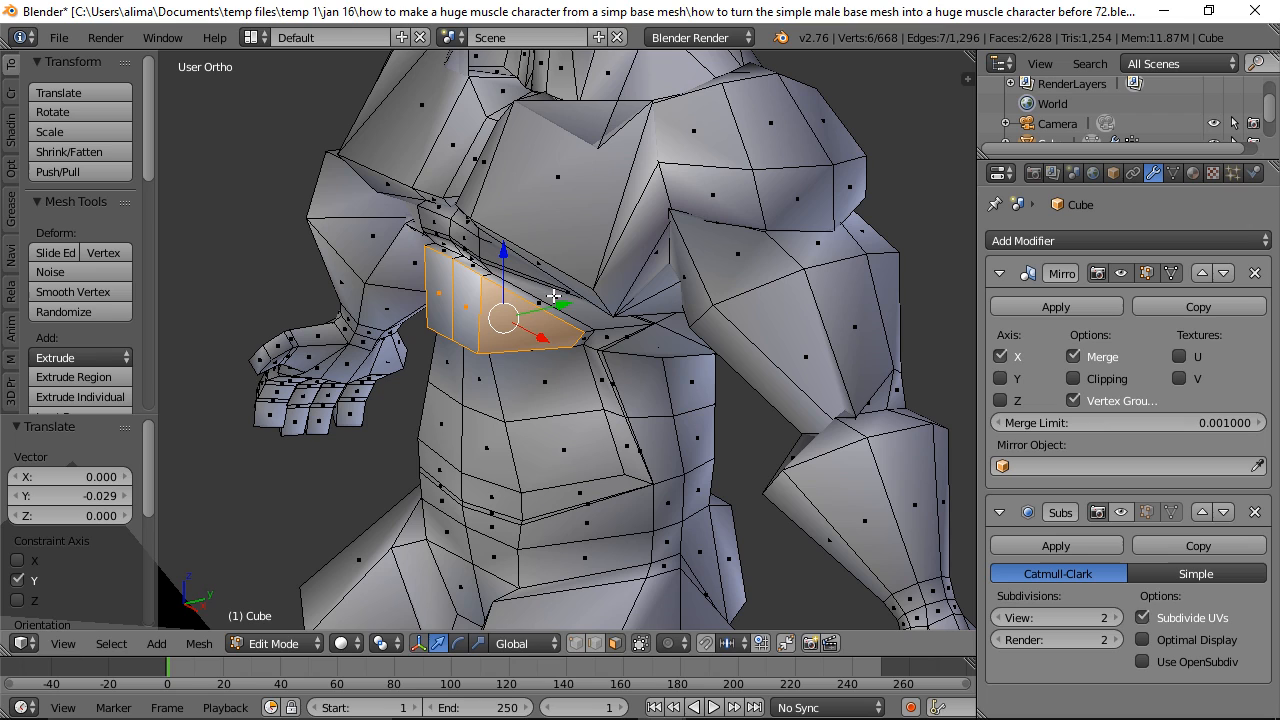
{"action": "left_click_drag", "start_coordinate": [553, 297], "coordinate": [561, 307]}
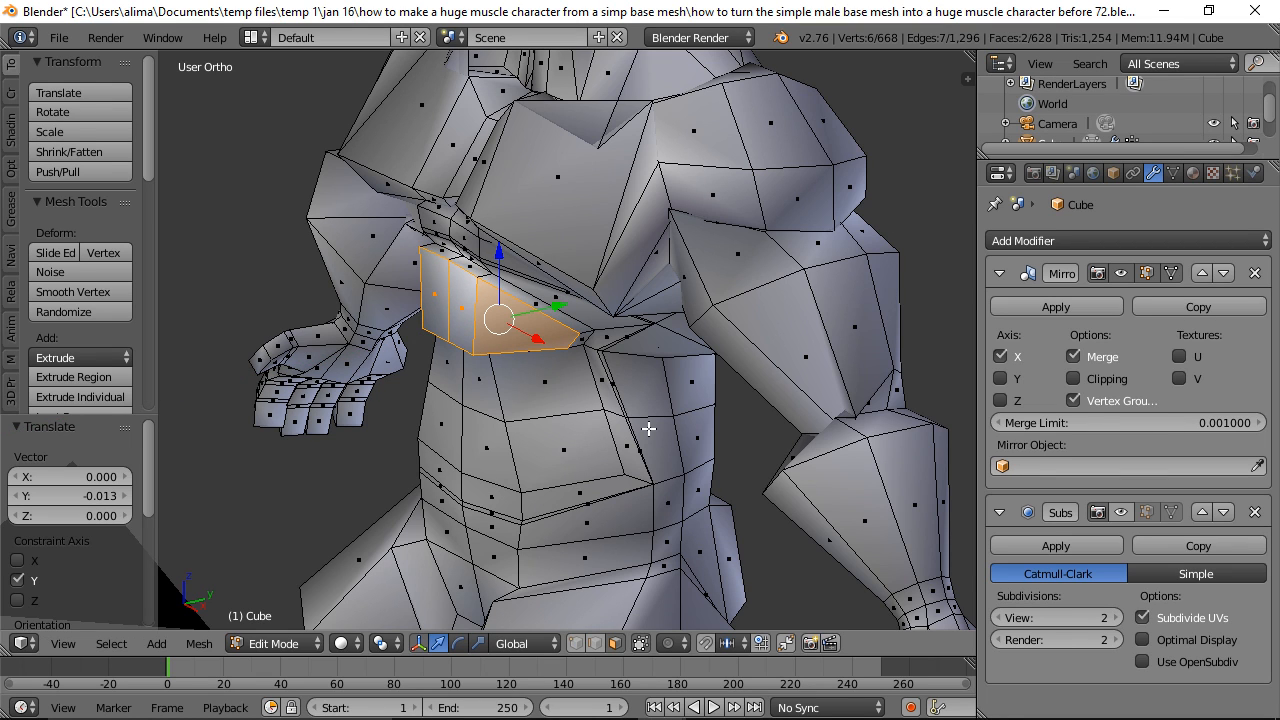
Step: Scale the extruded upper abdomen faces down to about 0.952
{"action": "key", "text": "s"}
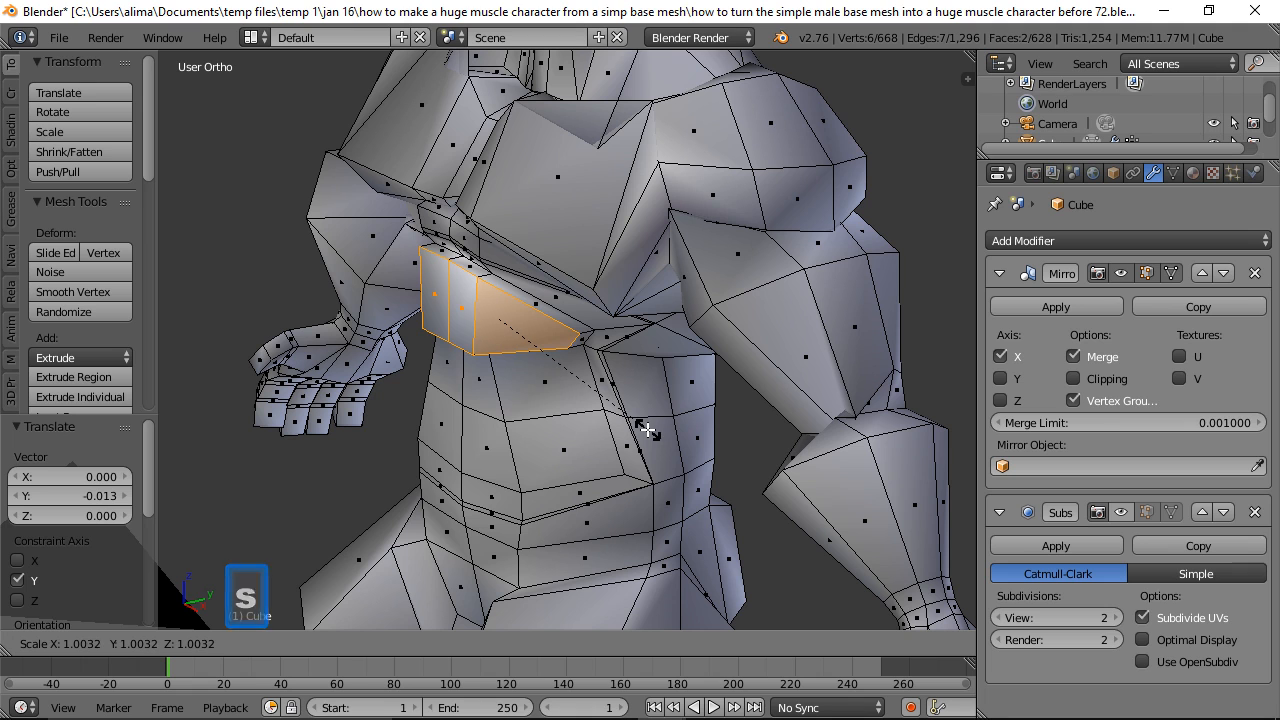
{"action": "left_click", "coordinate": [643, 423]}
{"action": "middle_click_drag", "start_coordinate": [643, 423], "coordinate": [549, 370]}
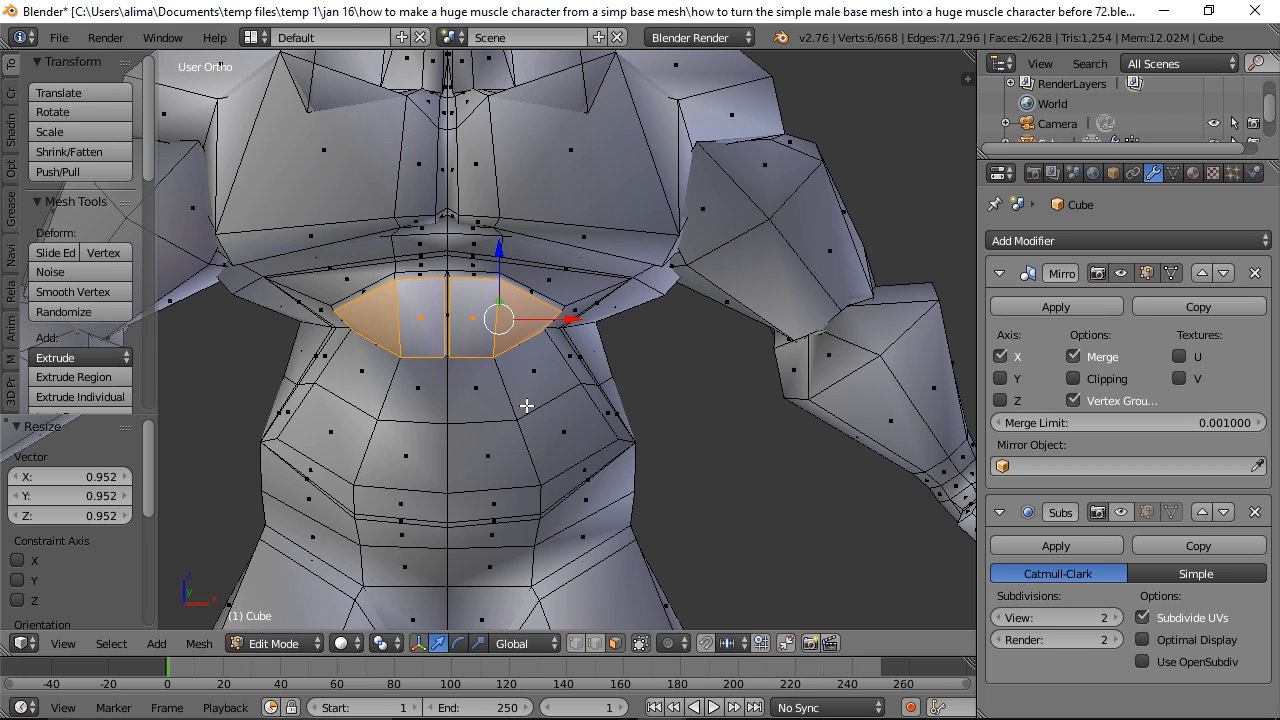
Step: Select the two faces in the second abdominal row, extrude them in place, and pull them forward about 0.043 along Y
{"action": "right_click", "coordinate": [537, 380]}
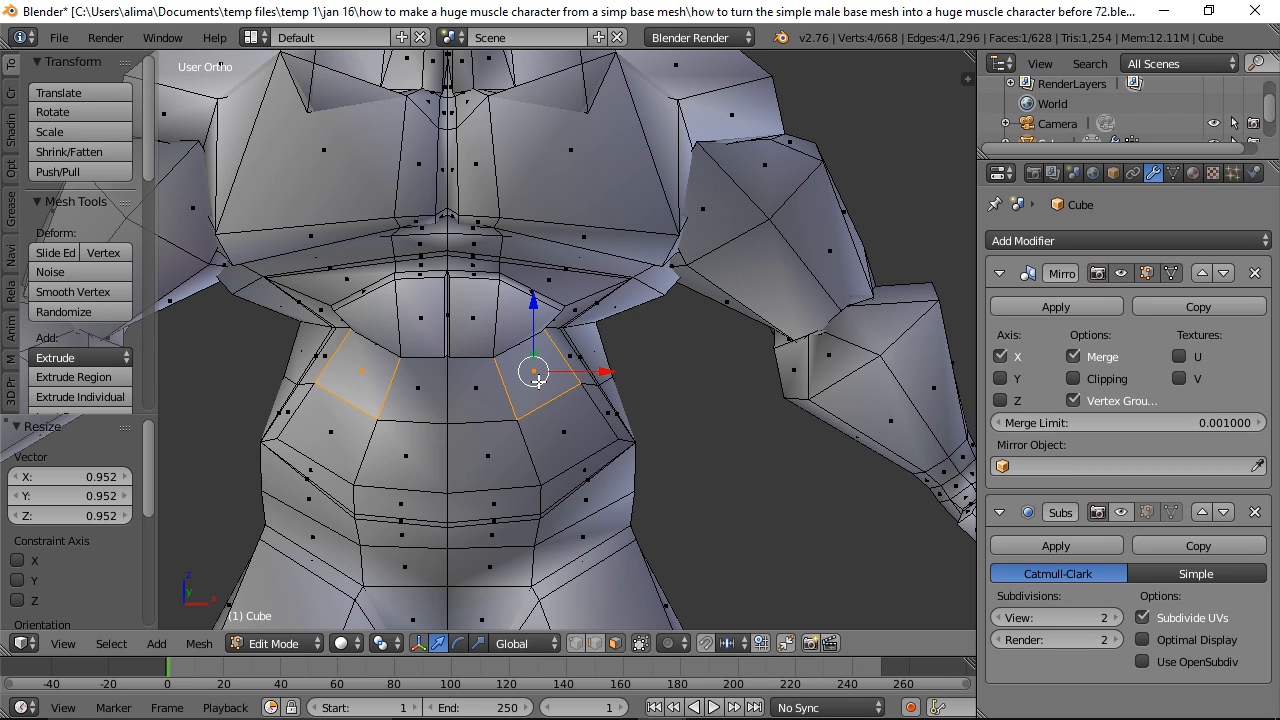
{"action": "right_click", "coordinate": [485, 401], "text": "shift"}
{"action": "middle_click_drag", "start_coordinate": [650, 398], "coordinate": [528, 416]}
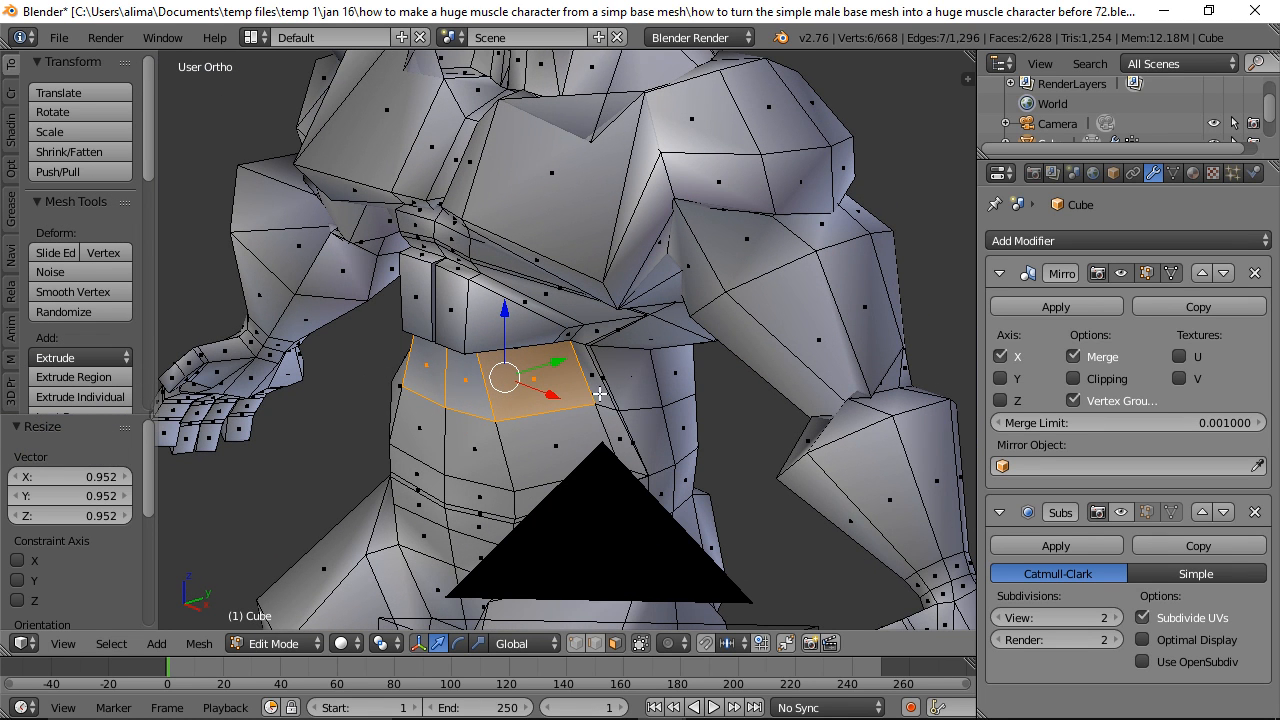
{"action": "key", "text": "e"}
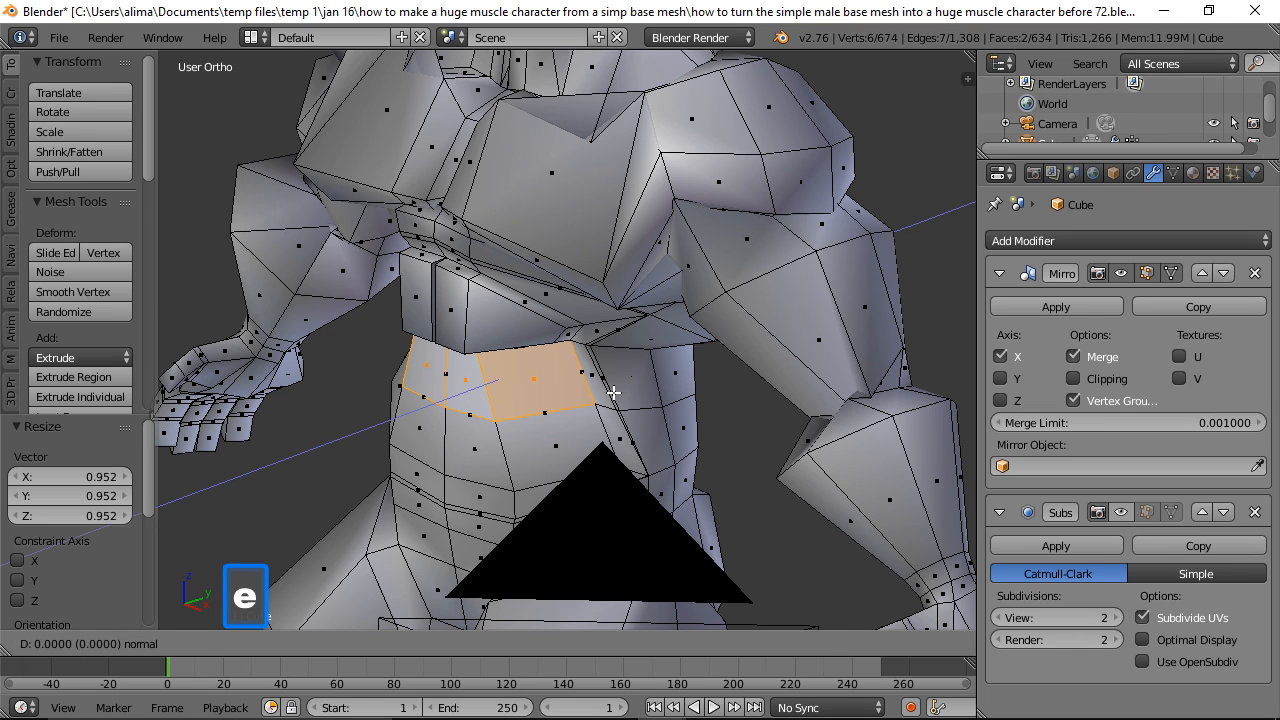
{"action": "right_click", "coordinate": [613, 392]}
{"action": "left_click_drag", "start_coordinate": [562, 362], "coordinate": [549, 369]}
Step: Scale the extruded second-row abdominal faces down to about 0.936 and deselect them
{"action": "scroll", "coordinate": [494, 423], "scroll_direction": "up", "scroll_amount": 2}
{"action": "middle_click_drag", "start_coordinate": [494, 423], "coordinate": [578, 430]}
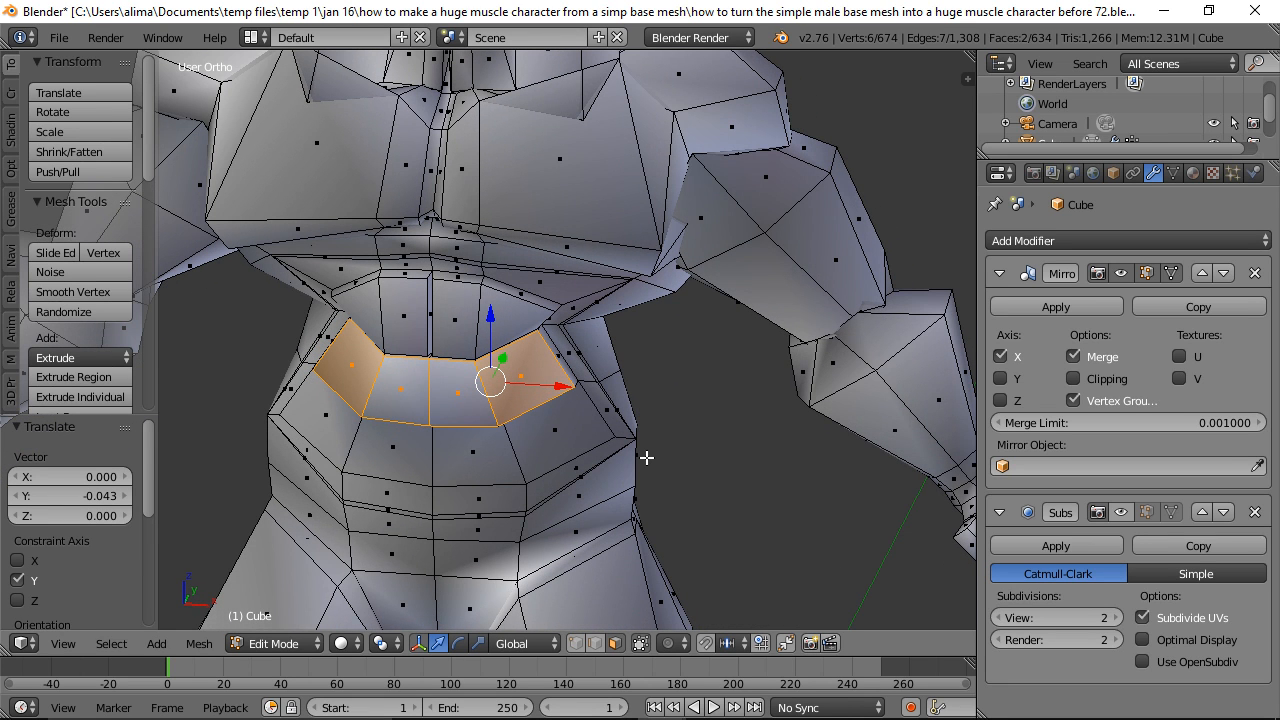
{"action": "key", "text": "s"}
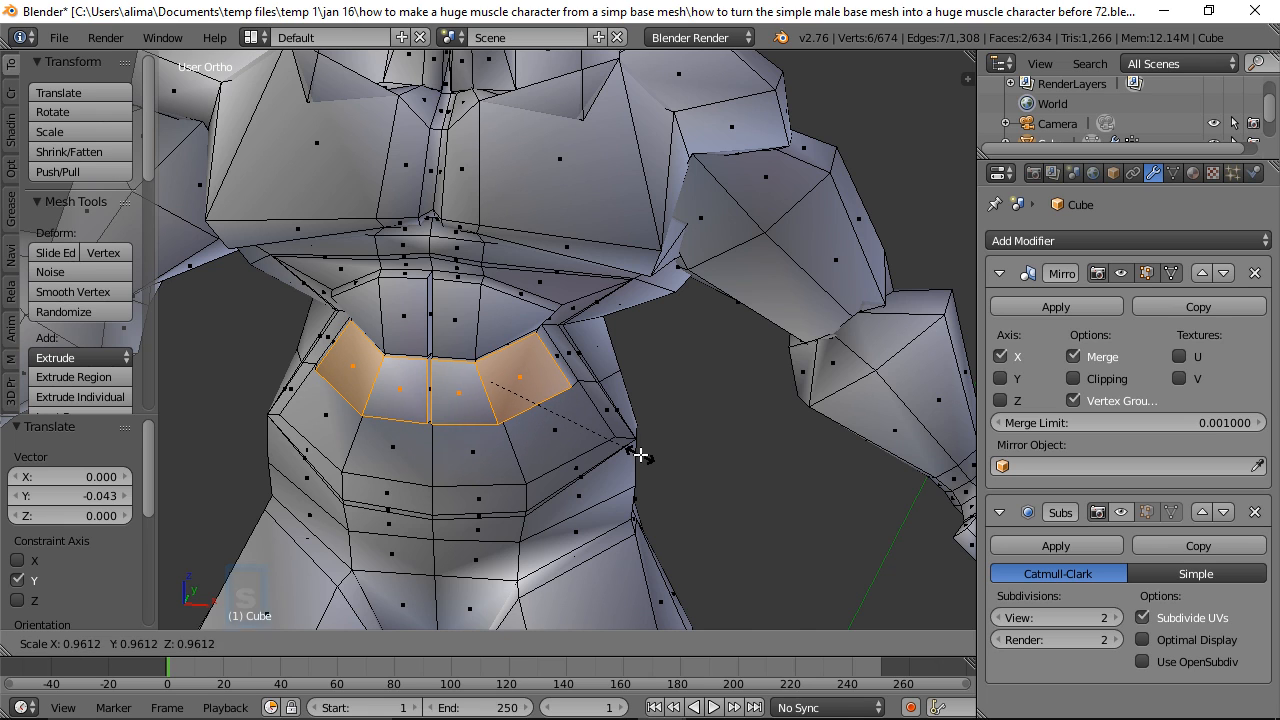
{"action": "left_click", "coordinate": [638, 450]}
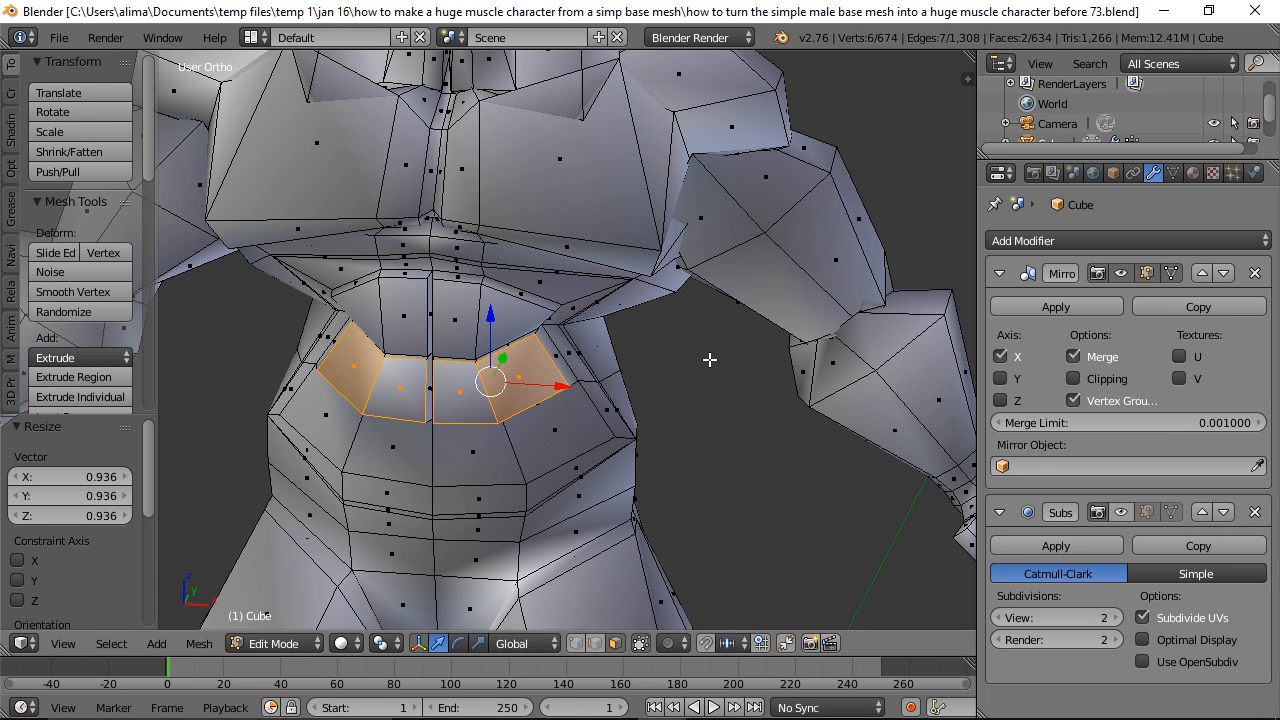
{"action": "key", "text": "a"}
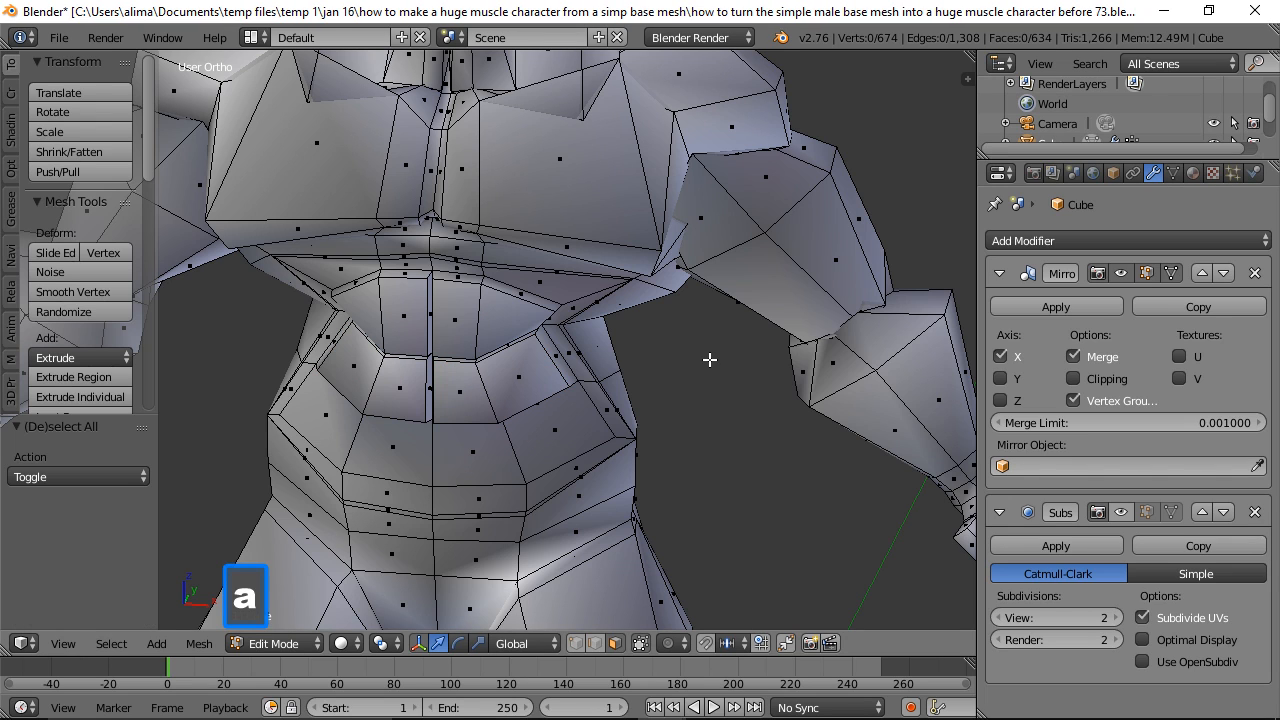
Step: Select the two faces in the third abdominal row, extrude them in place, and pull them forward about 0.041 along Y
{"action": "right_click", "coordinate": [529, 457]}
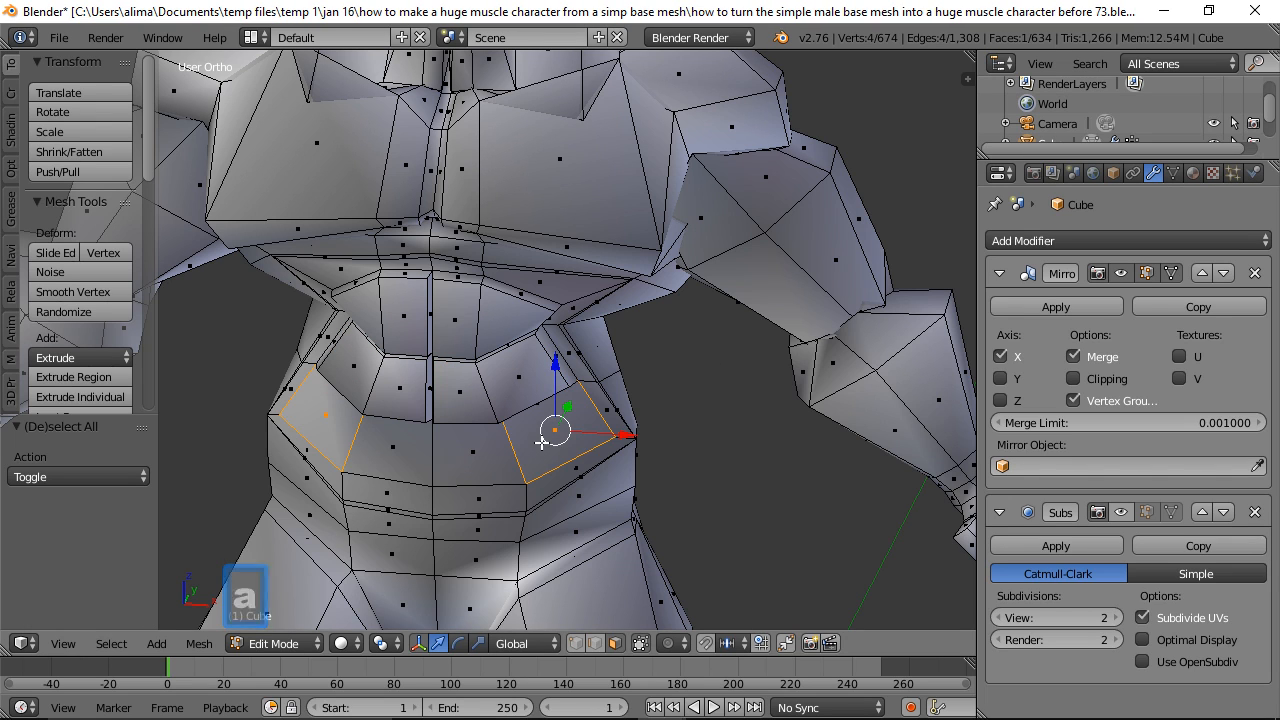
{"action": "right_click", "coordinate": [469, 459], "text": "shift"}
{"action": "middle_click_drag", "start_coordinate": [691, 440], "coordinate": [612, 450]}
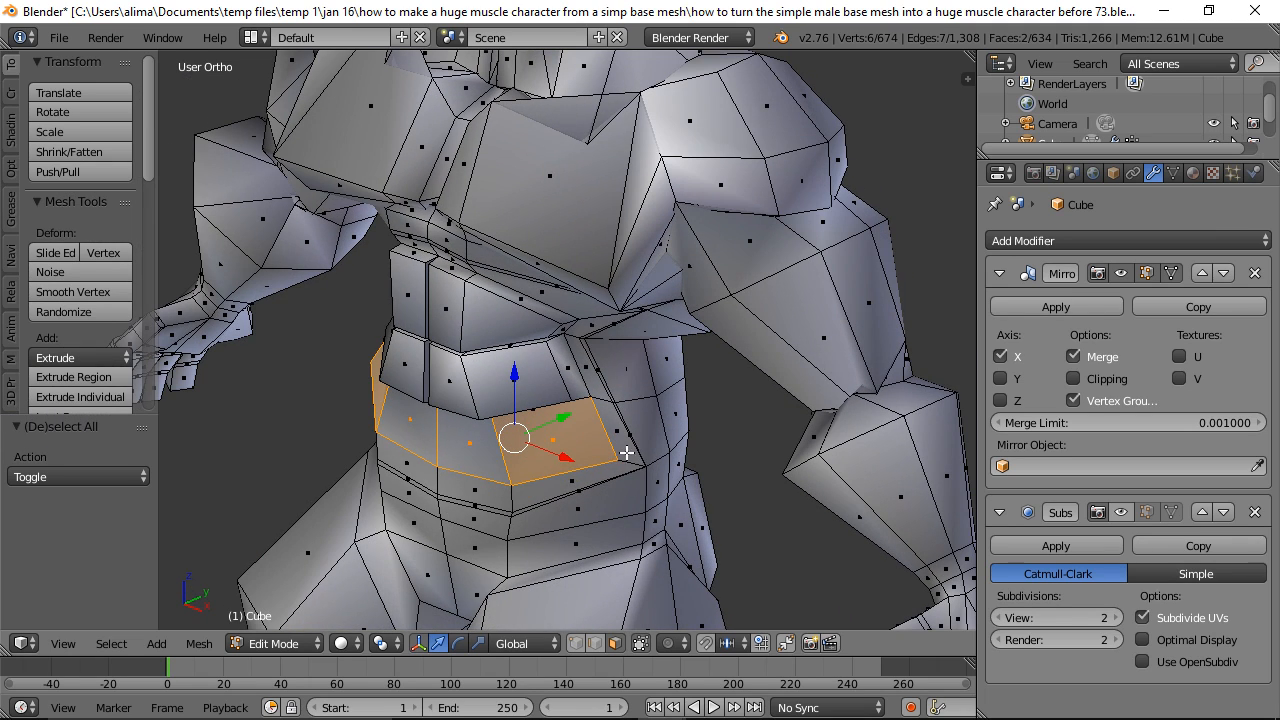
{"action": "key", "text": "e"}
{"action": "right_click", "coordinate": [646, 457]}
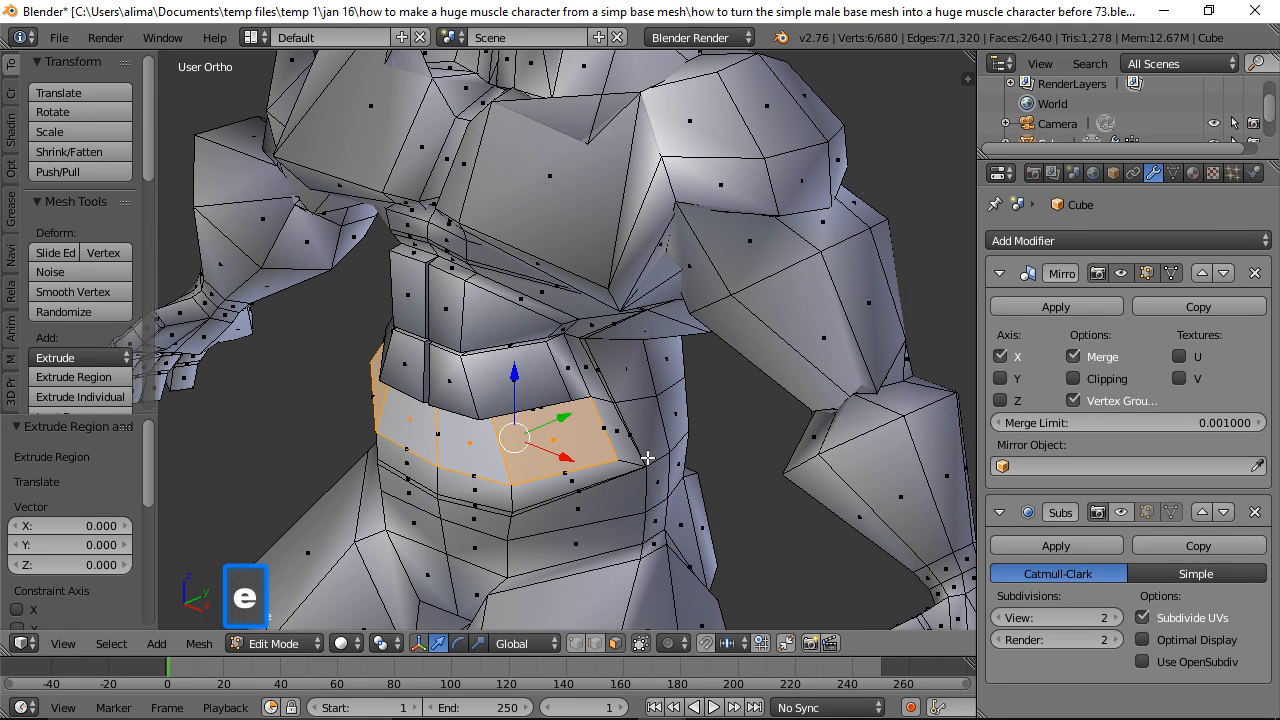
{"action": "key", "text": "g"}
{"action": "key", "text": "y"}
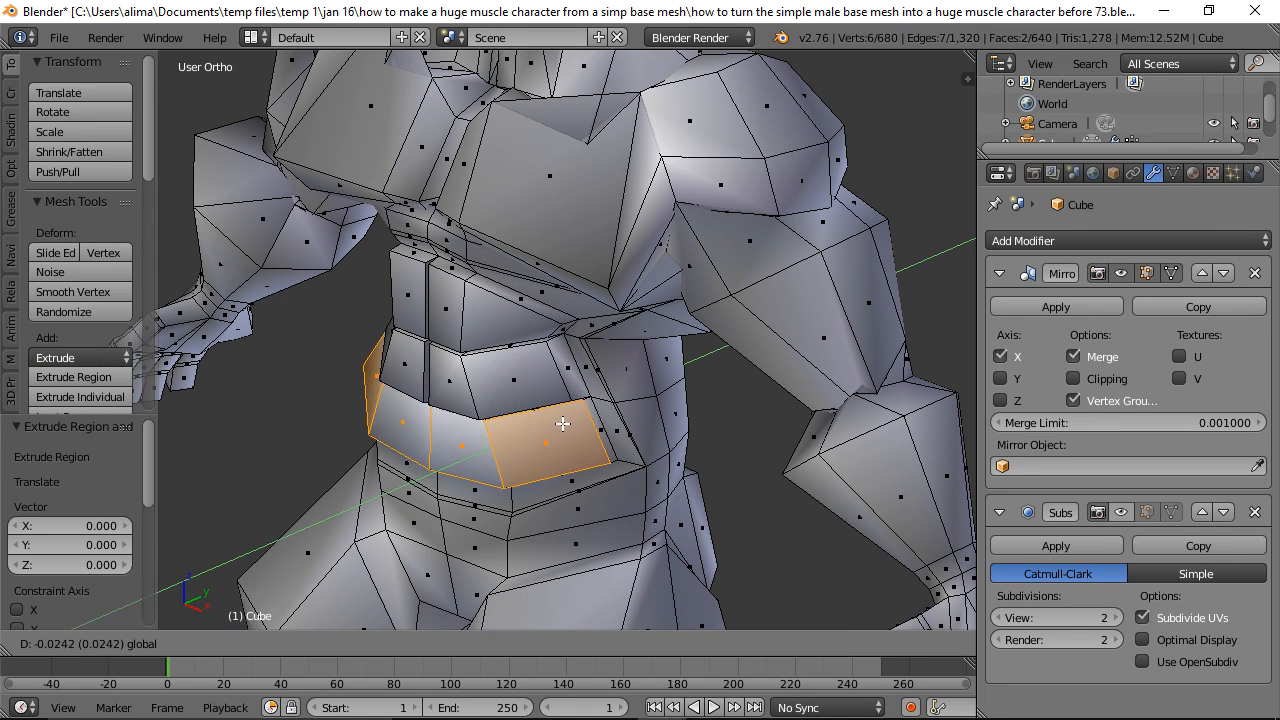
{"action": "left_click", "coordinate": [559, 427]}
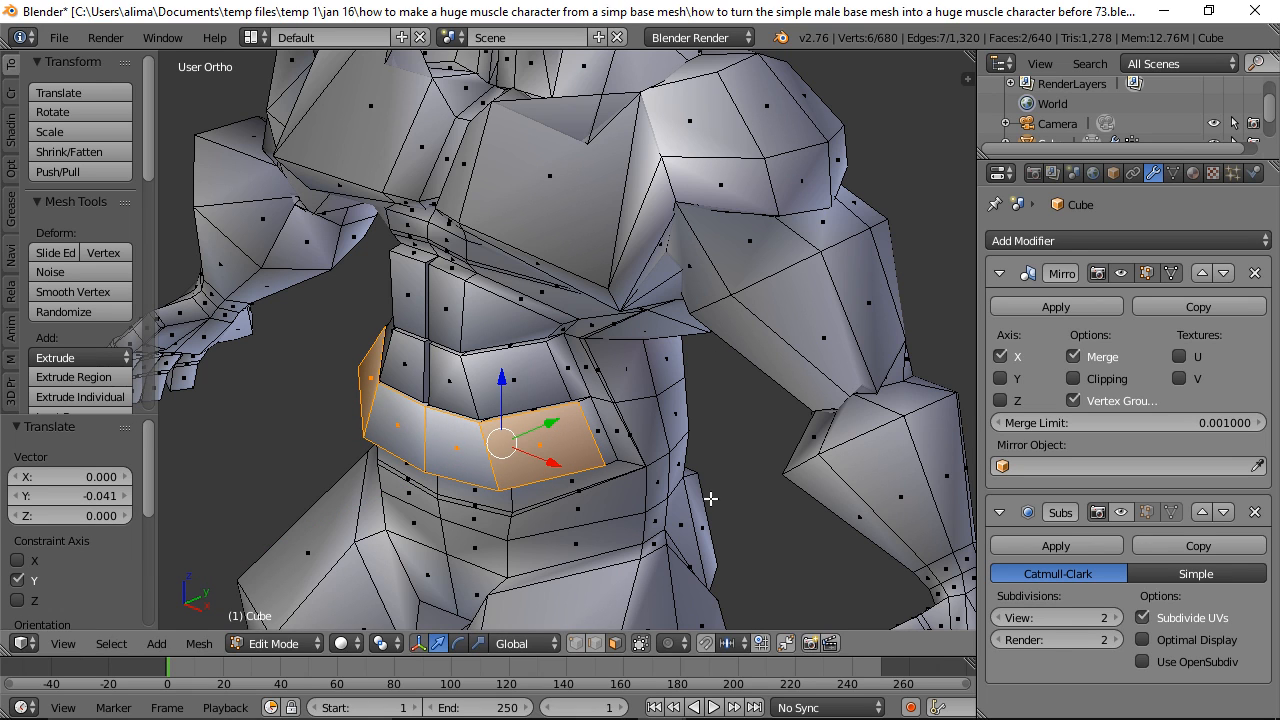
Step: Scale the extruded third-row abdominal faces down to about 0.948 and deselect them
{"action": "key", "text": "s"}
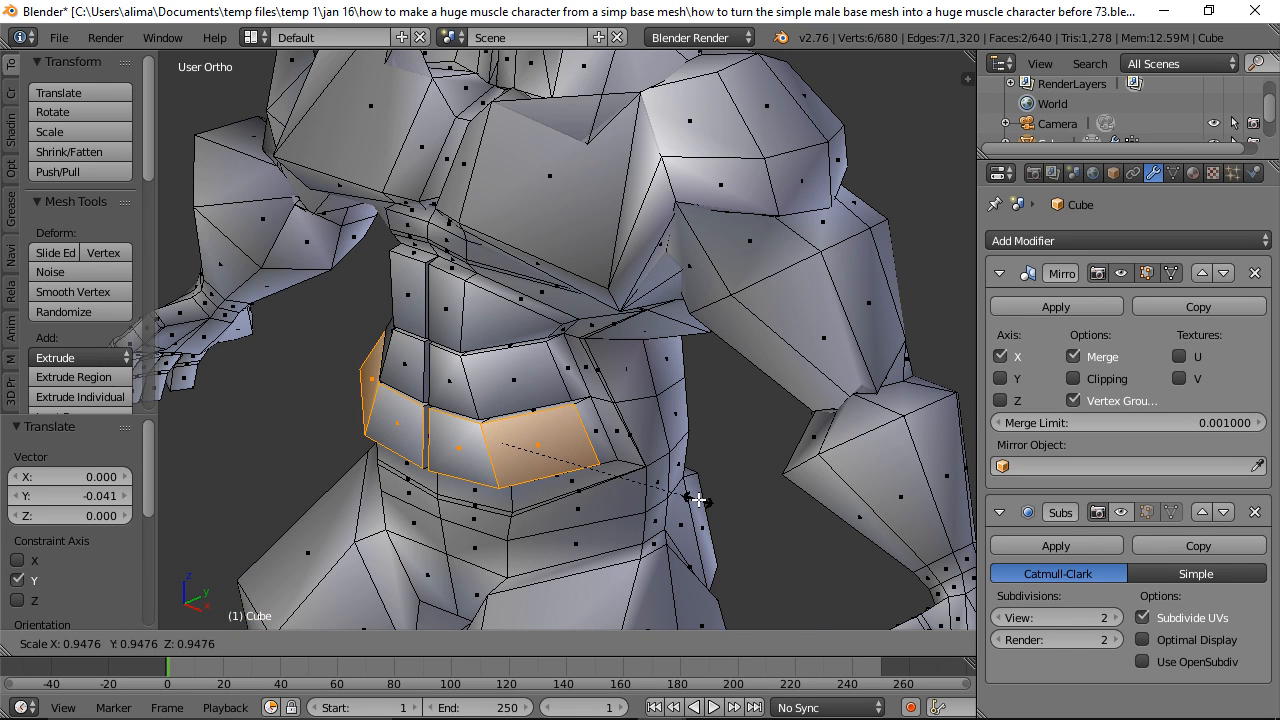
{"action": "left_click", "coordinate": [698, 500]}
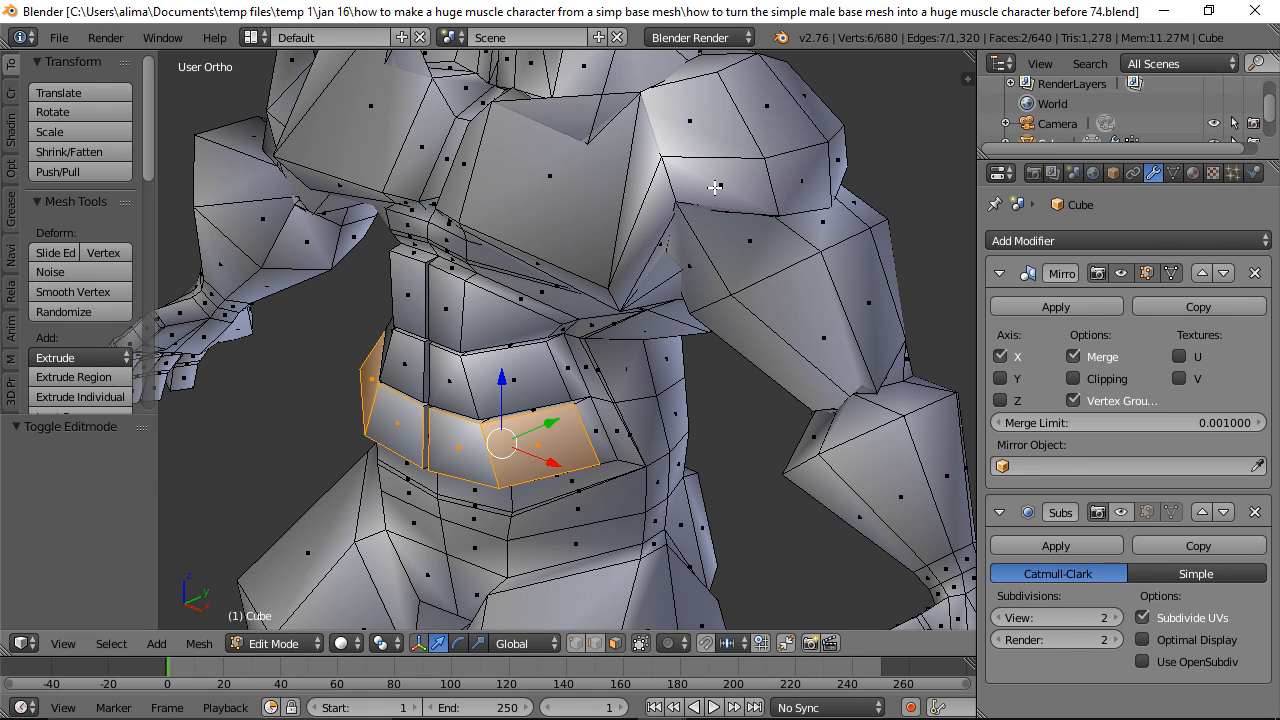
{"action": "key", "text": "a"}
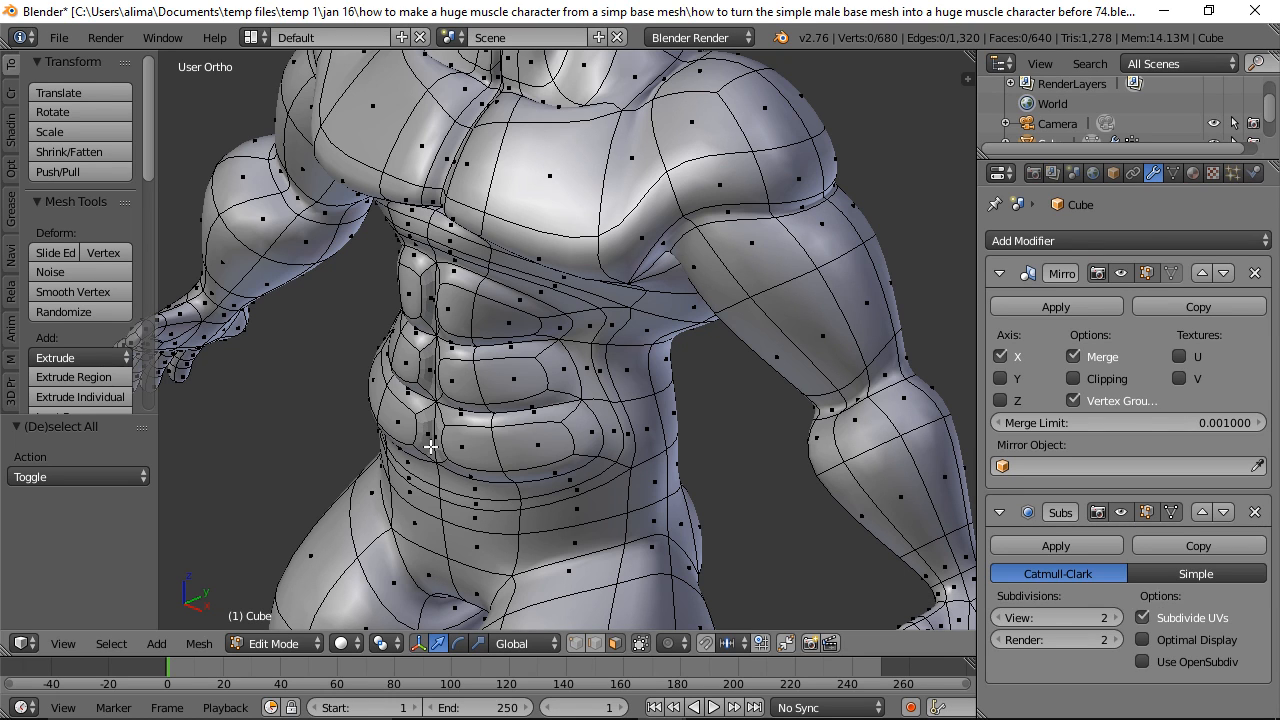
Step: Apply smooth shading to all faces of the body mesh and clear the selection
{"action": "key", "text": "a"}
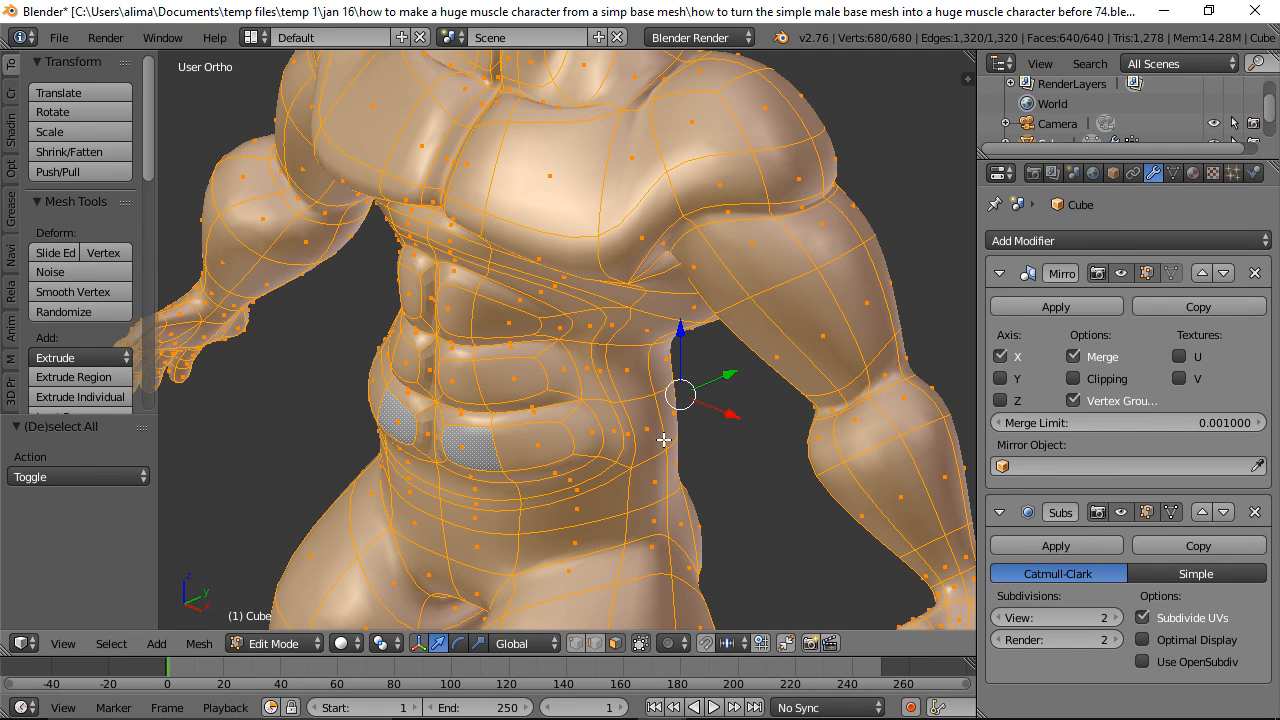
{"action": "key", "text": "z"}
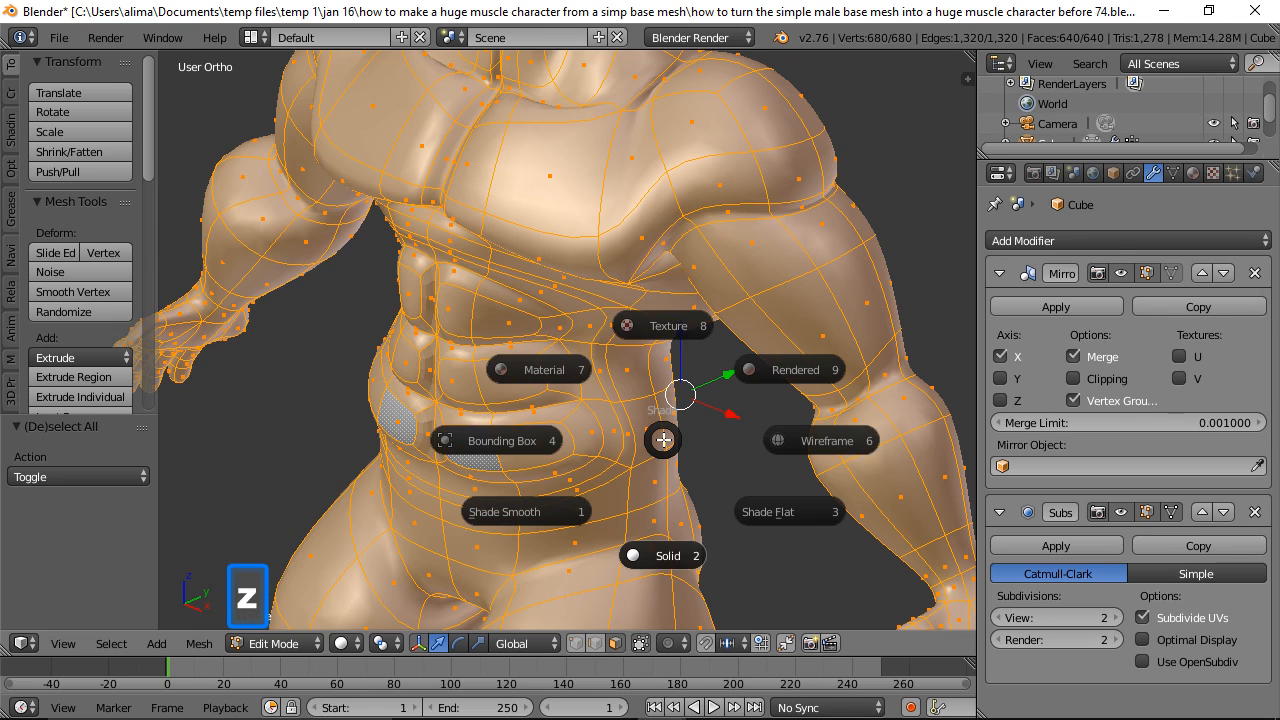
{"action": "left_click", "coordinate": [520, 512]}
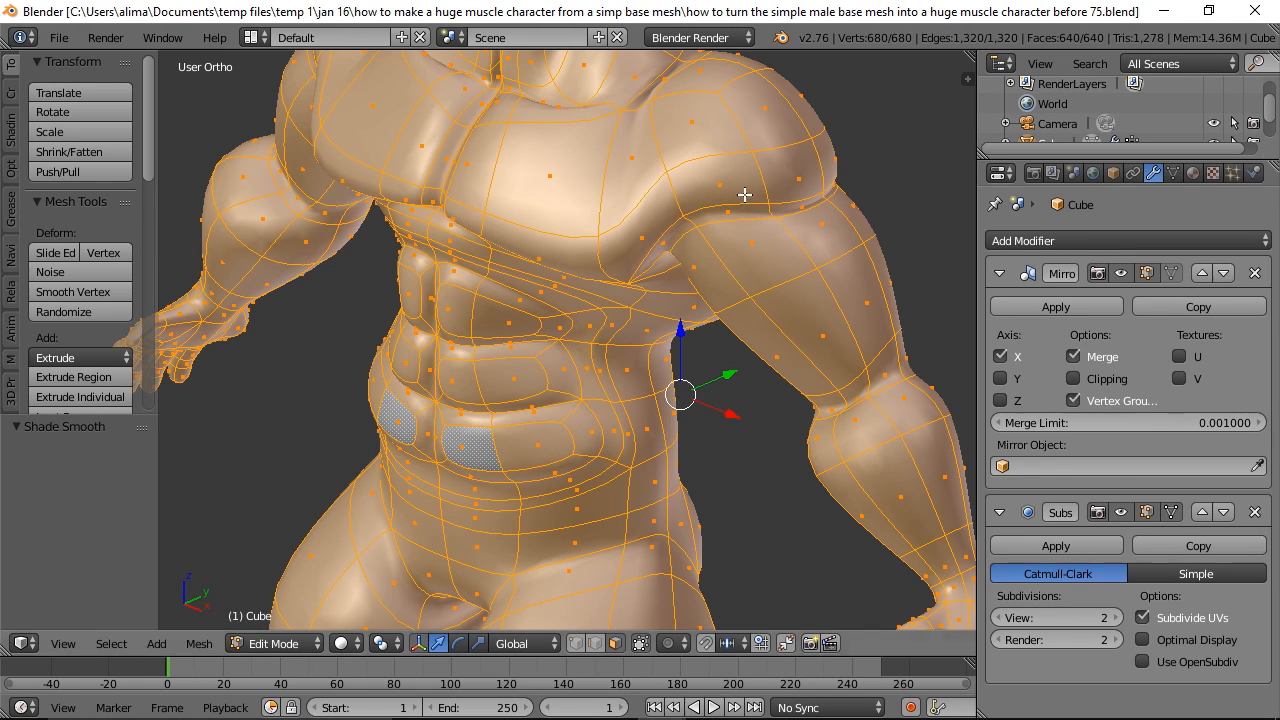
{"action": "key", "text": "a"}
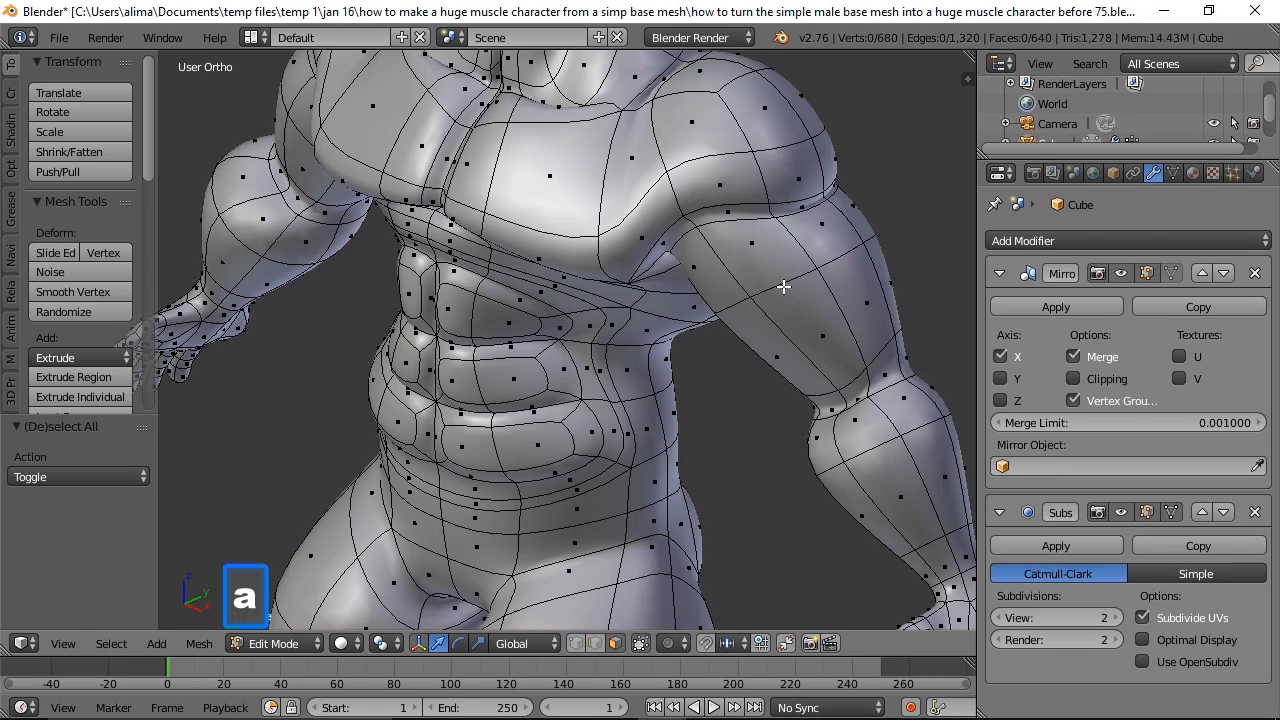
Step: Hide the faces belonging to the vertex group "Group" in front view and save the file as version 76
{"action": "scroll", "coordinate": [783, 286], "scroll_direction": "down", "scroll_amount": 3}
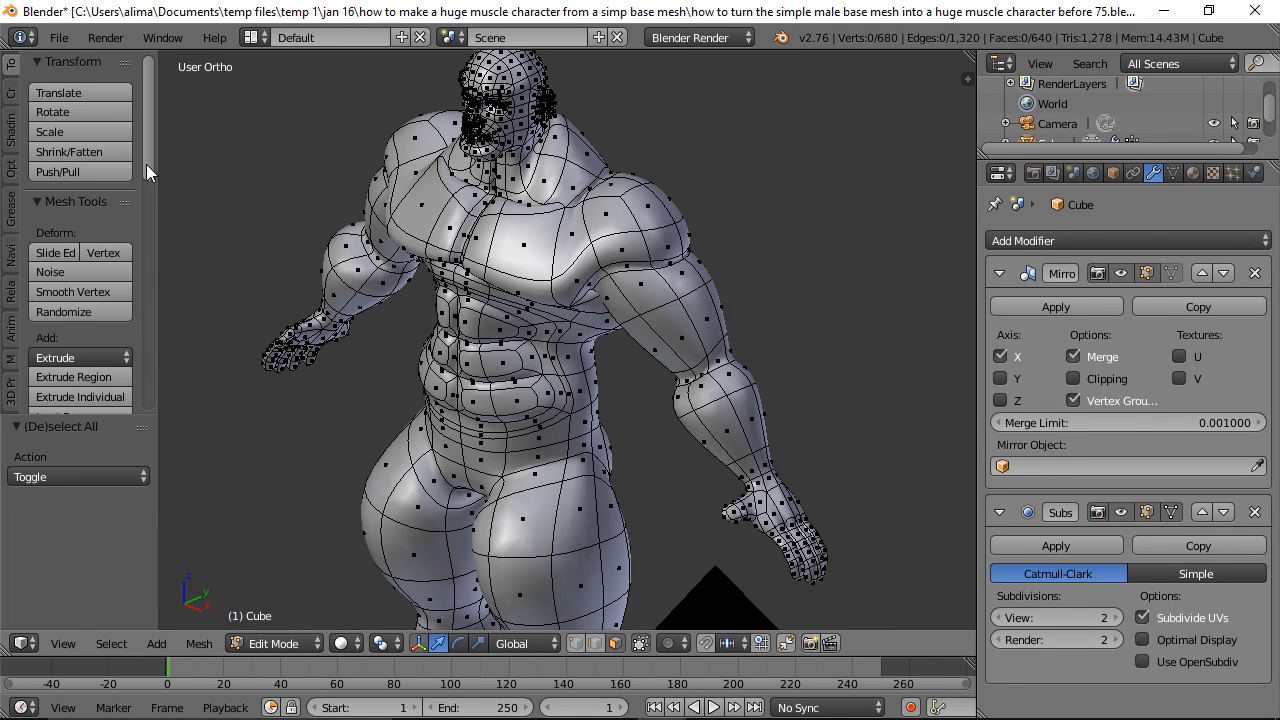
{"action": "left_click", "coordinate": [10, 258]}
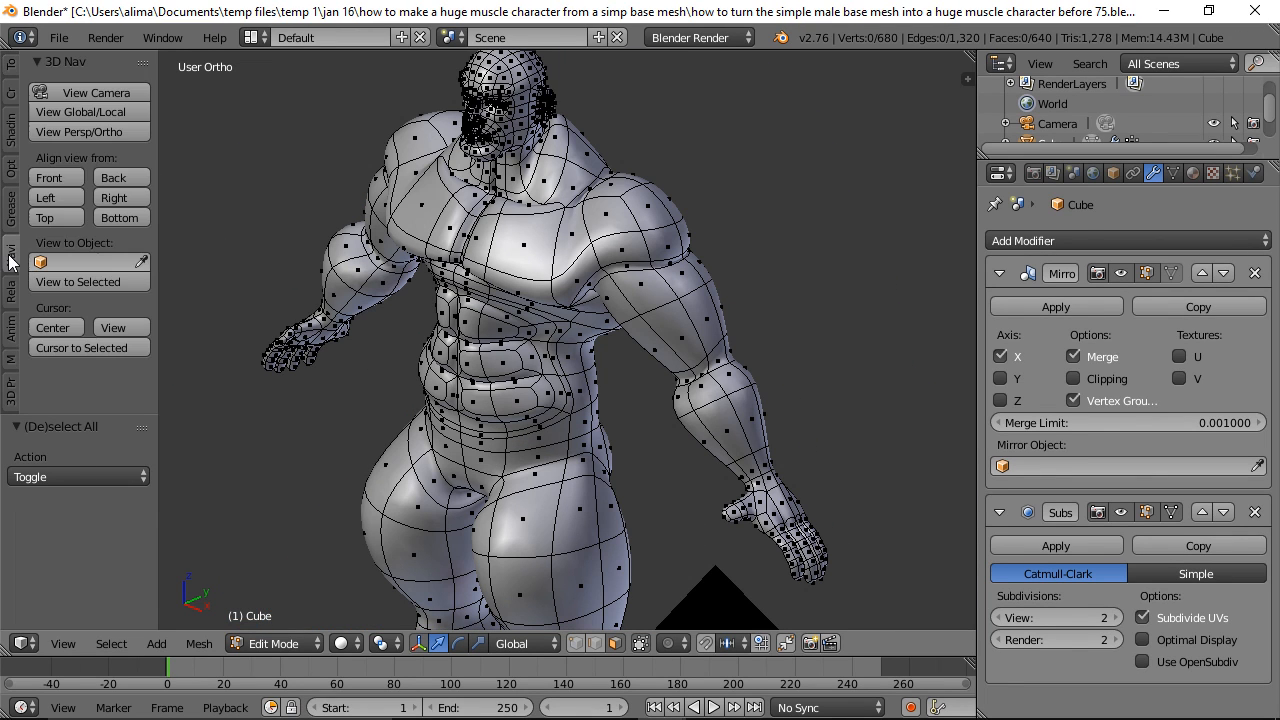
{"action": "left_click", "coordinate": [66, 181]}
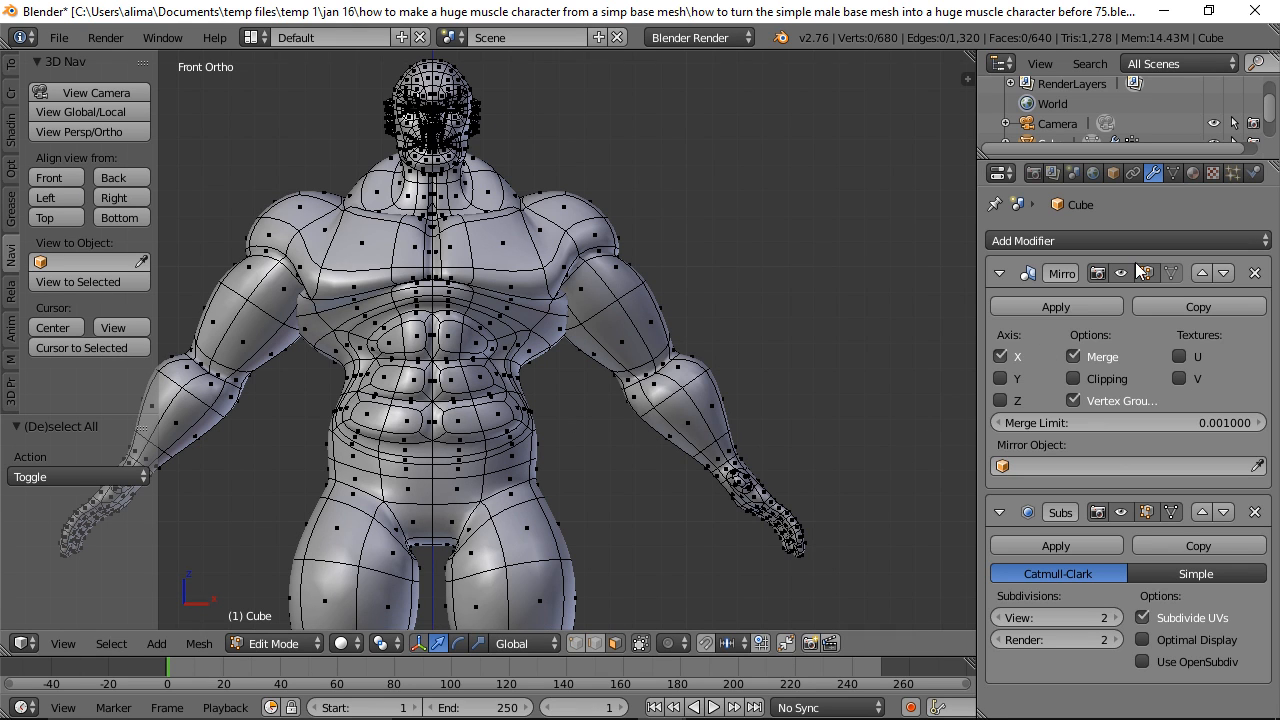
{"action": "left_click", "coordinate": [1172, 174]}
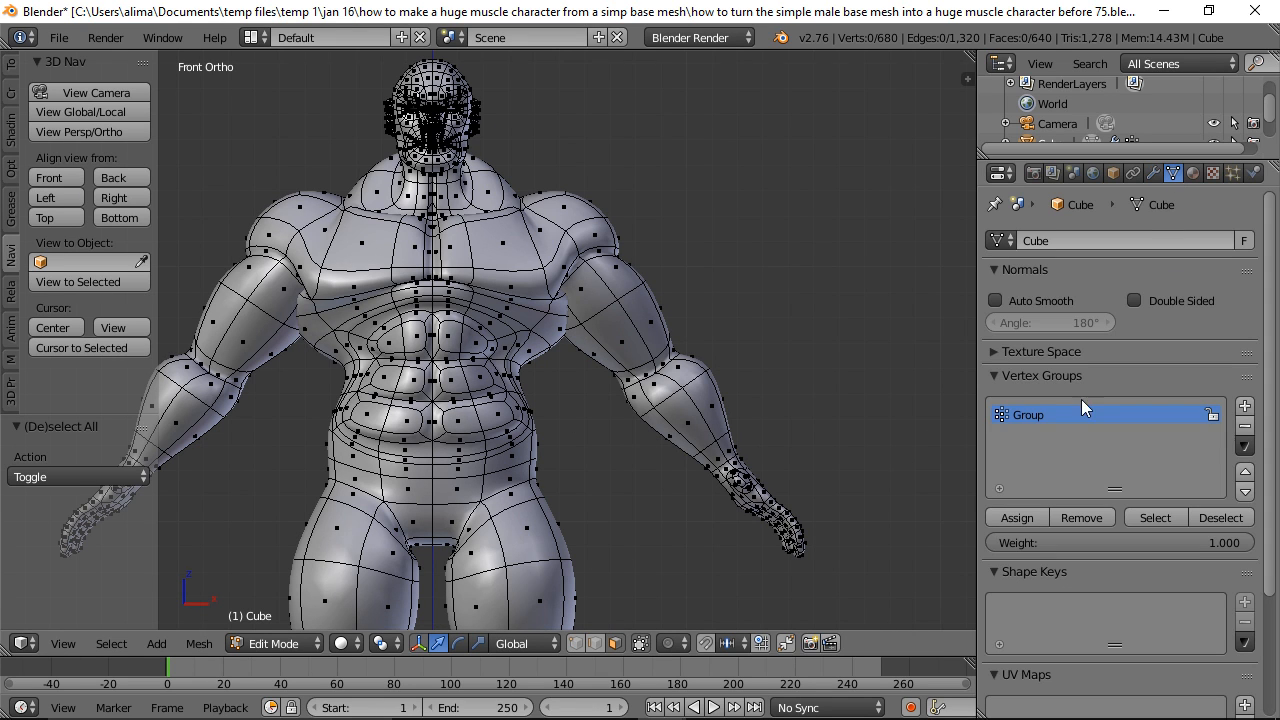
{"action": "left_click", "coordinate": [1155, 517]}
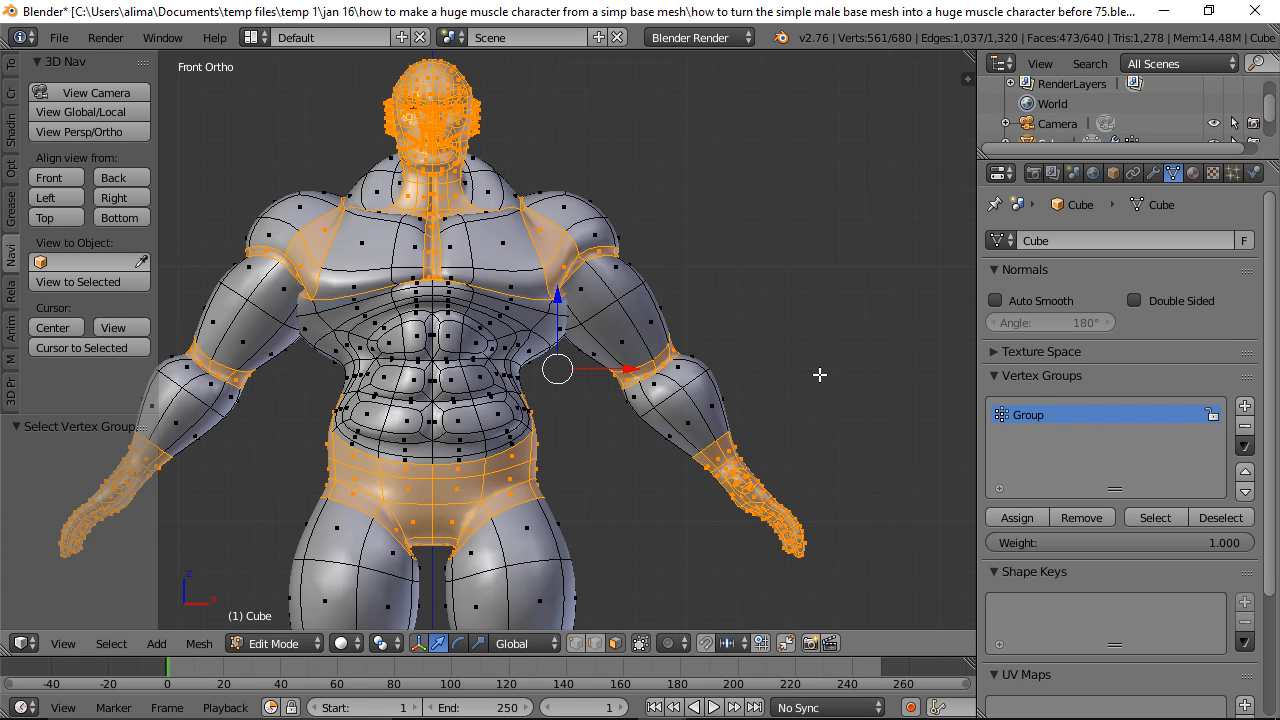
{"action": "key", "text": "h"}
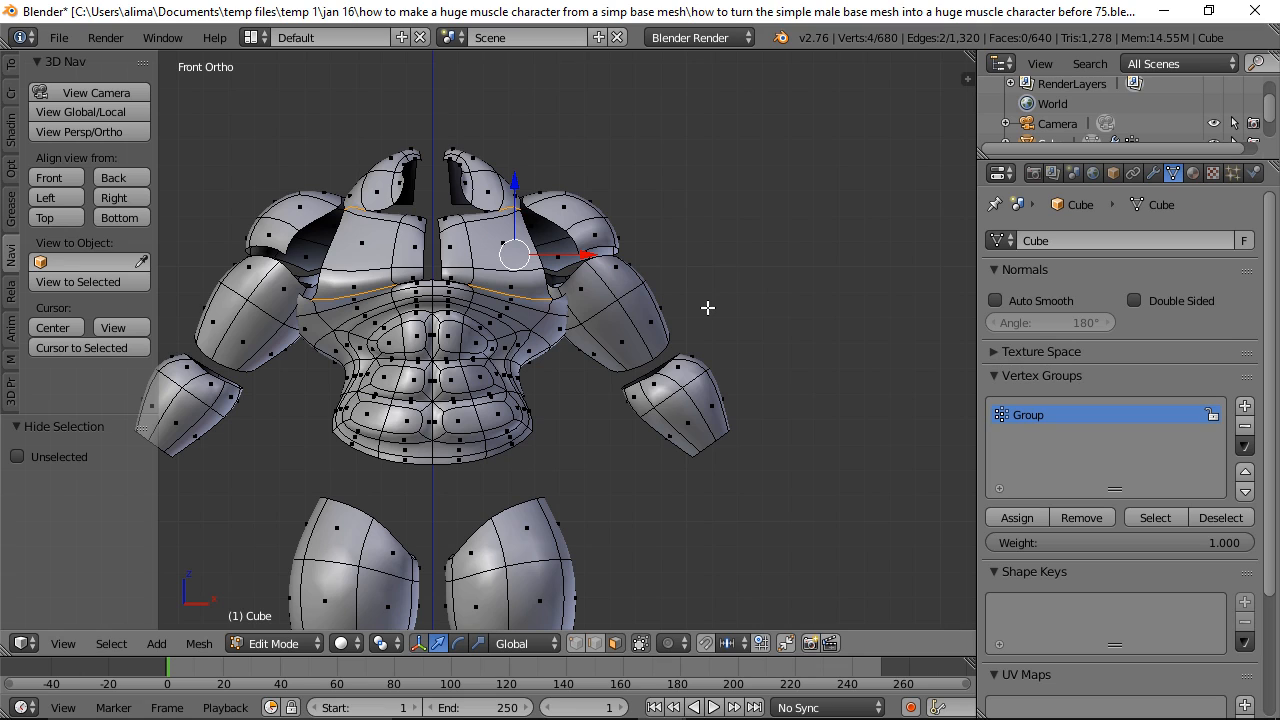
{"action": "key", "text": "a"}
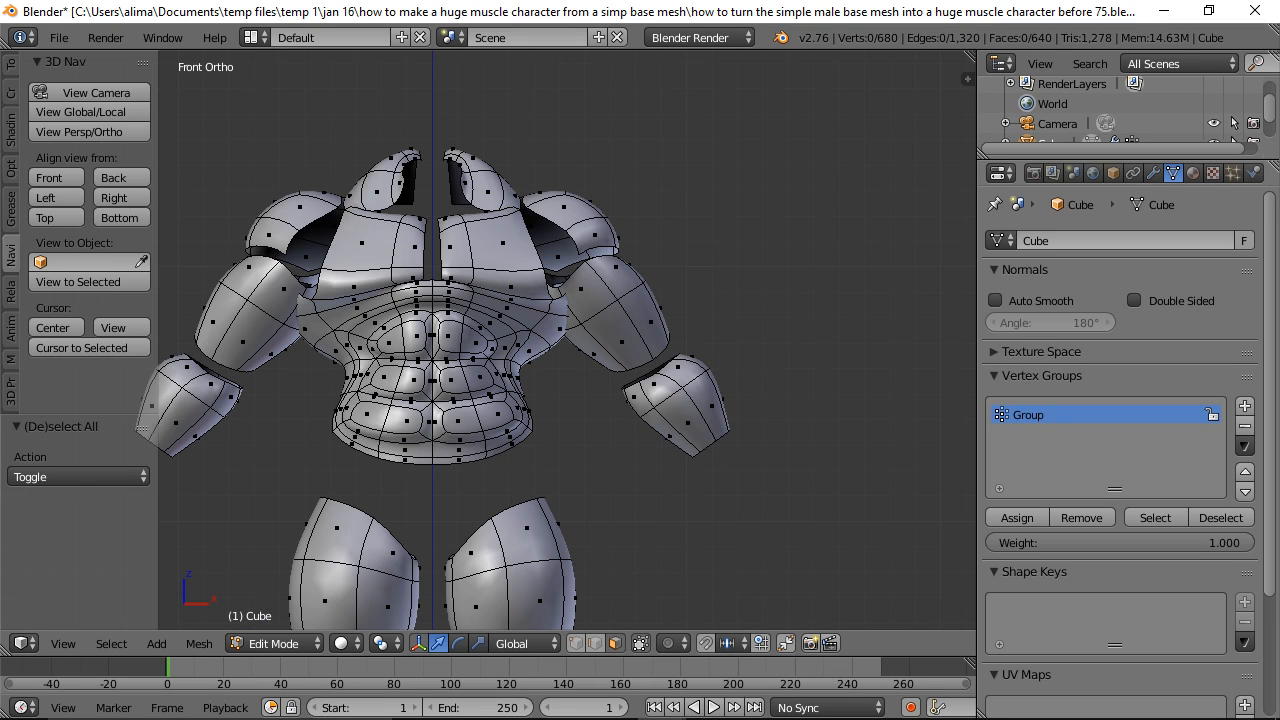
{"action": "key", "text": "ctrl+alt+s"}
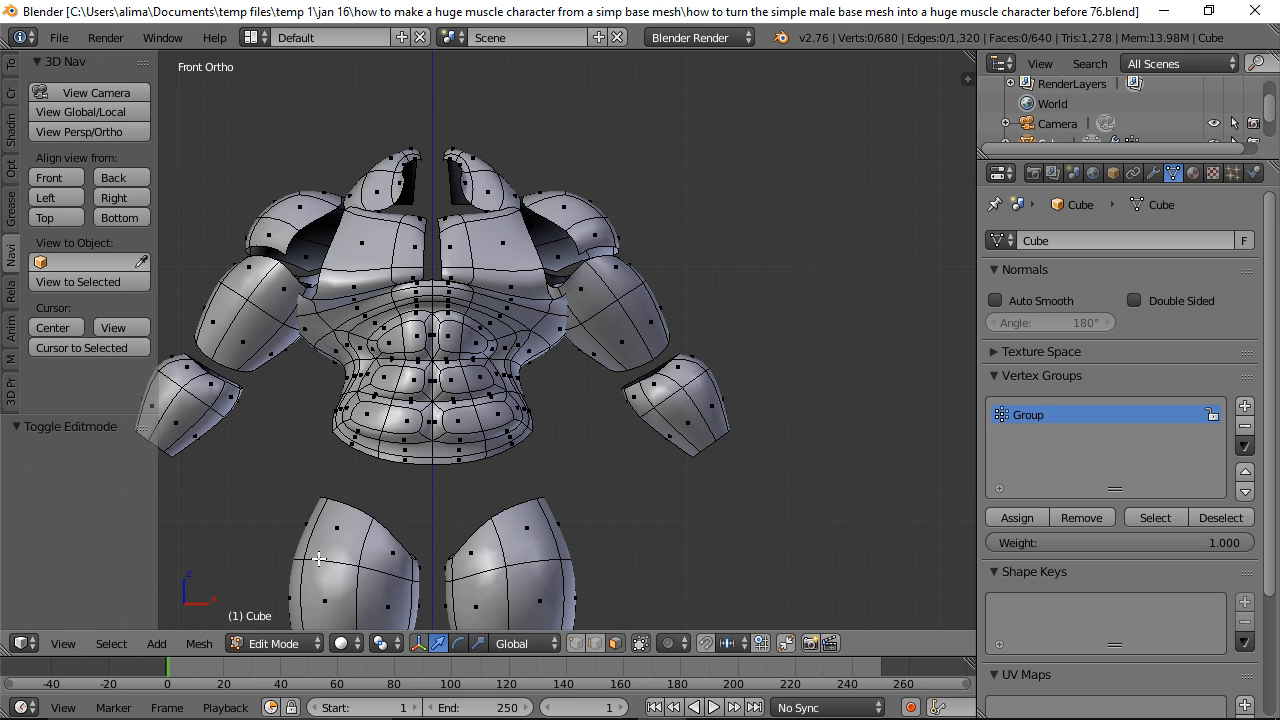
Step: Switch the body to Sculpt Mode and choose the Grab brush
{"action": "left_click", "coordinate": [316, 646]}
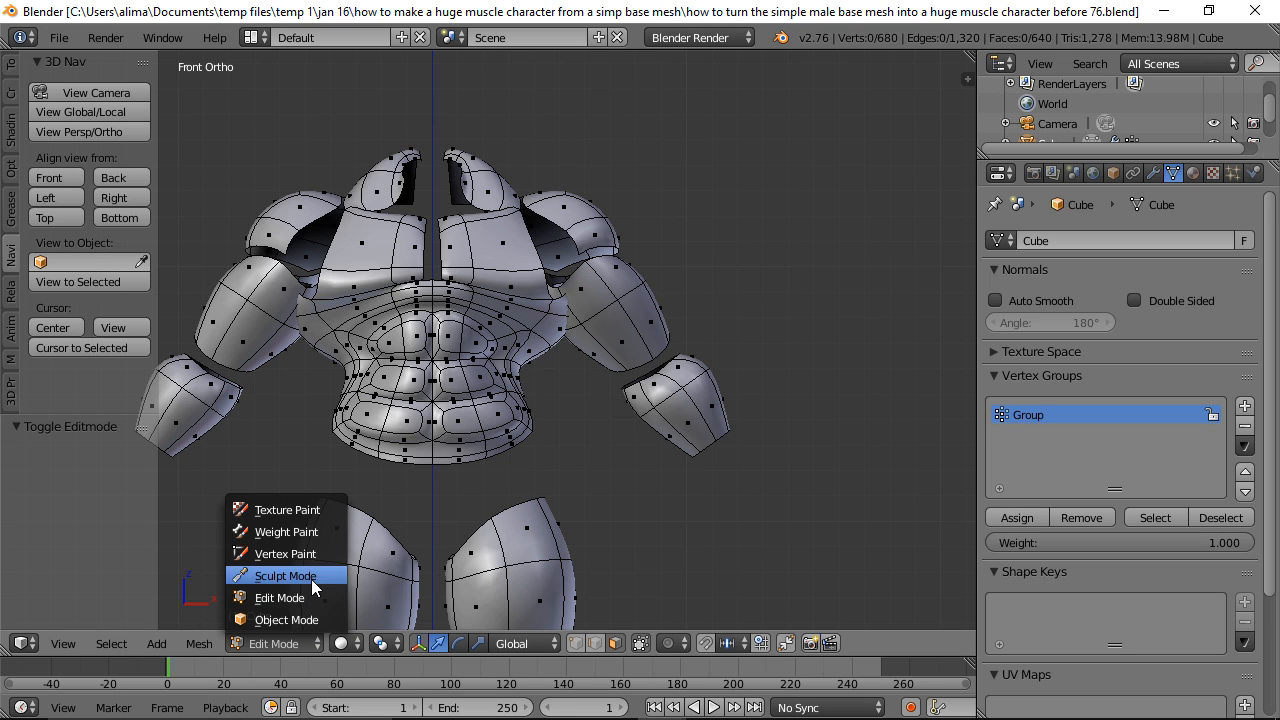
{"action": "left_click", "coordinate": [311, 577]}
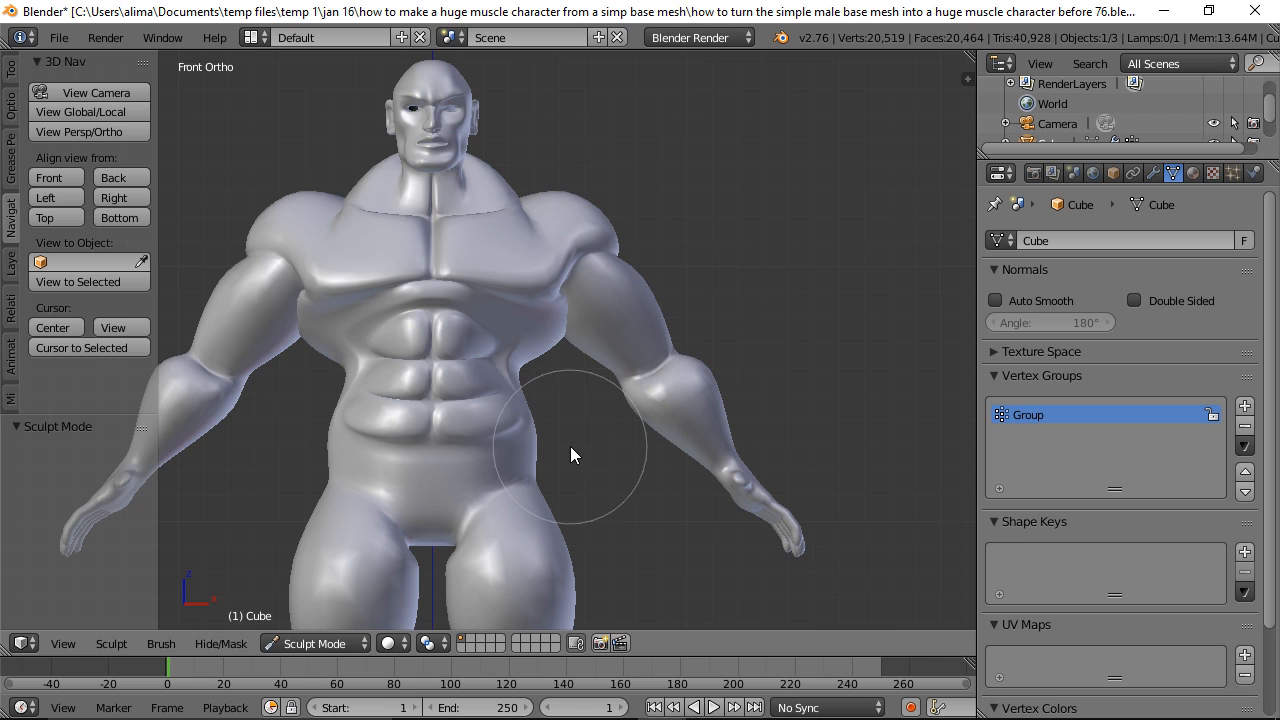
{"action": "left_click", "coordinate": [13, 74]}
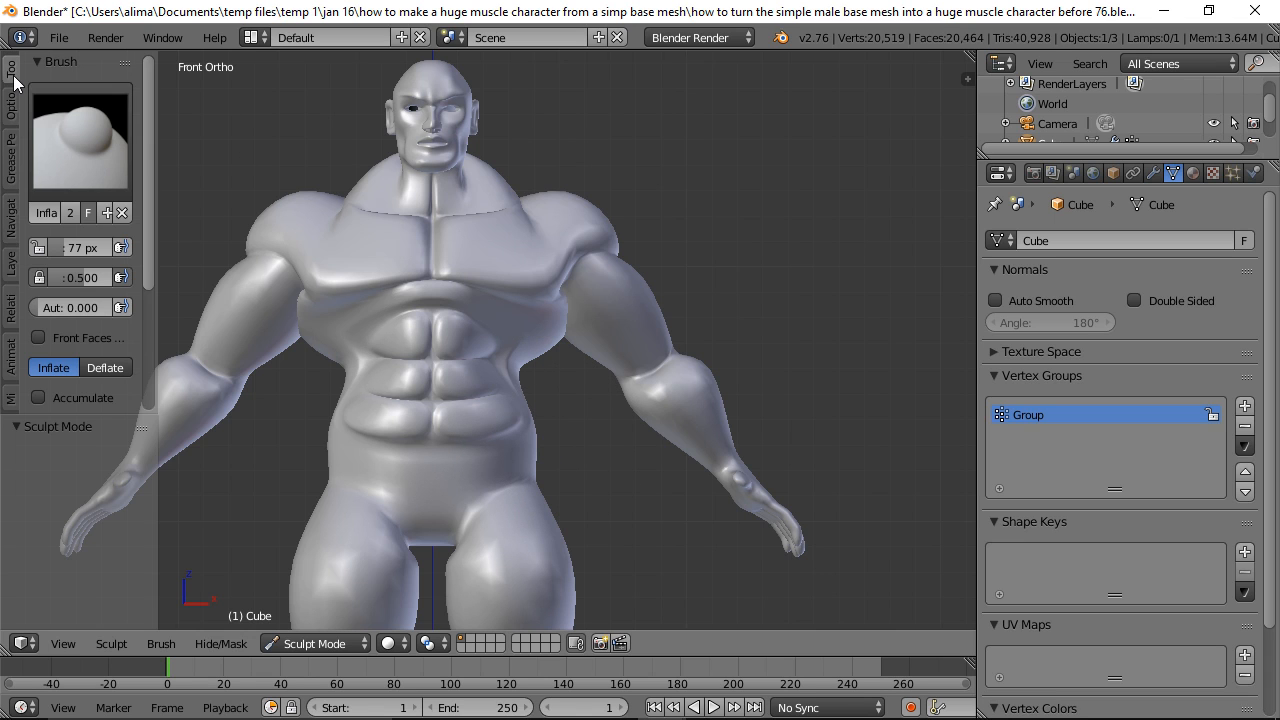
{"action": "left_click", "coordinate": [96, 146]}
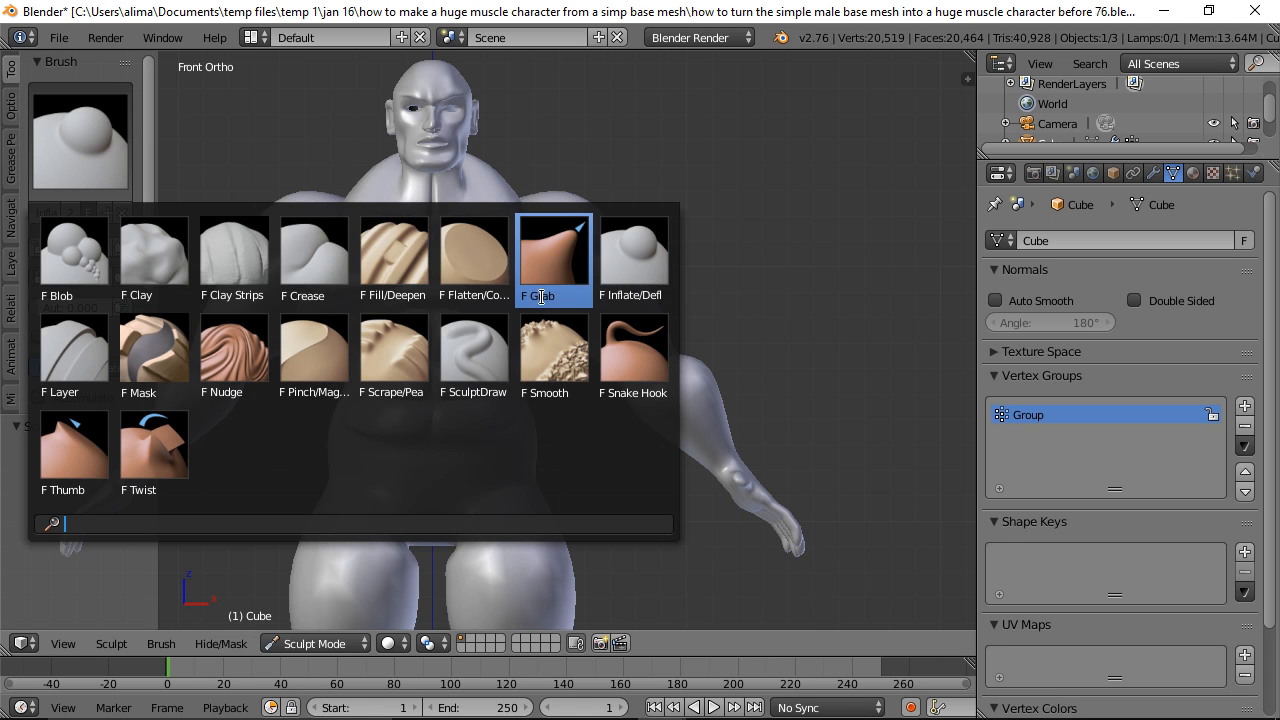
{"action": "left_click", "coordinate": [554, 256]}
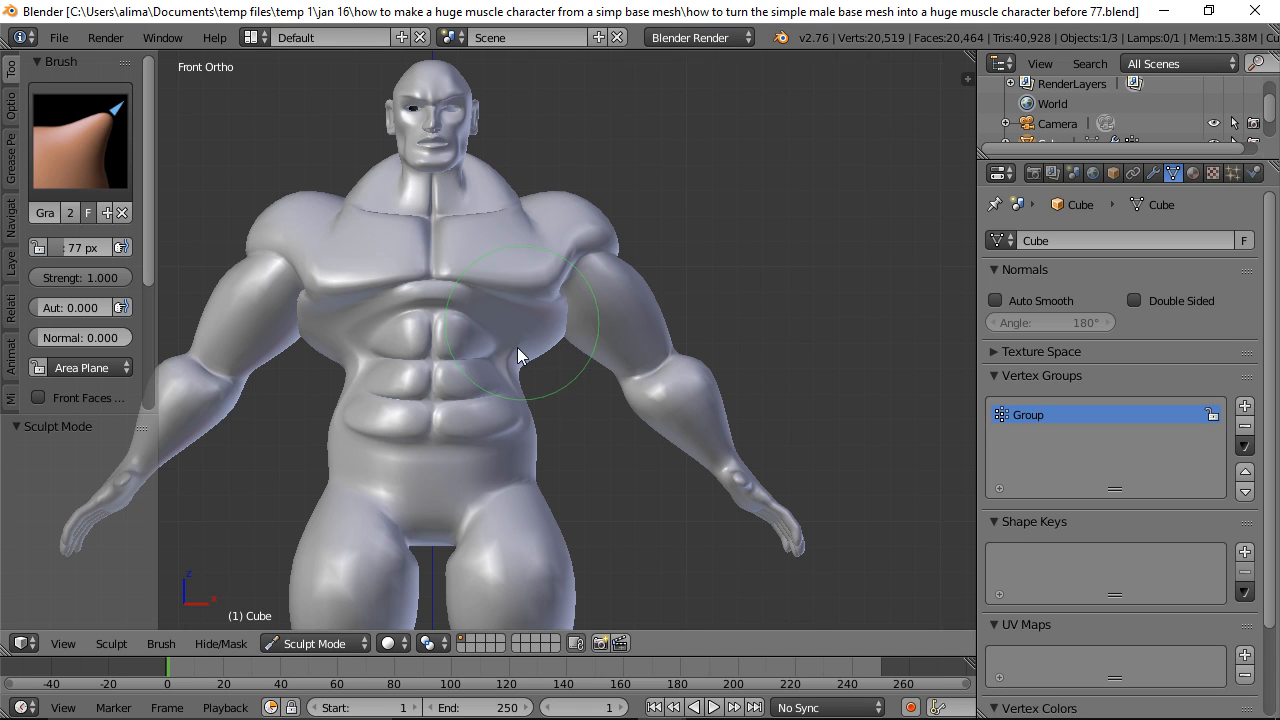
Step: Reshape the outer ends of the abdominal muscles beside the waist in front view with the Grab brush
{"action": "scroll", "coordinate": [532, 380], "scroll_direction": "up", "scroll_amount": 4}
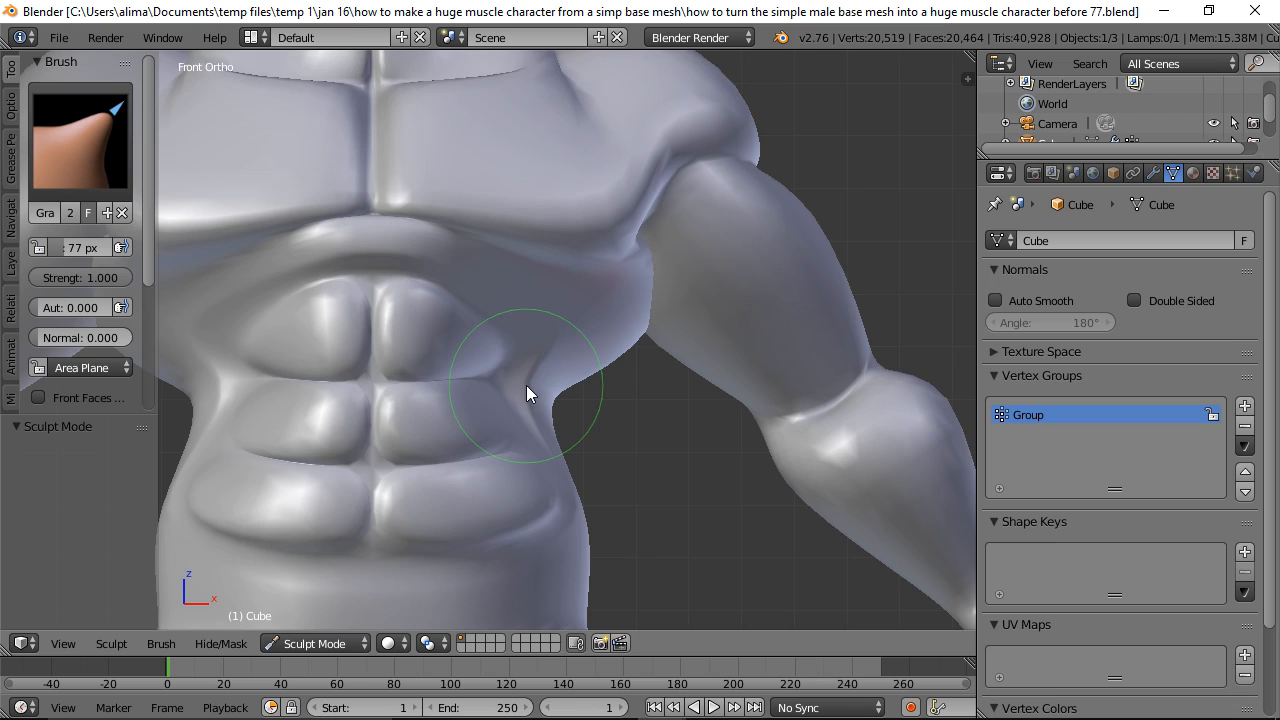
{"action": "scroll", "coordinate": [526, 385], "scroll_direction": "up", "scroll_amount": 1}
{"action": "mouse_move", "coordinate": [529, 390]}
{"action": "left_mouse_down"}
{"action": "mouse_move", "coordinate": [627, 408]}
{"action": "mouse_move", "coordinate": [494, 388]}
{"action": "mouse_move", "coordinate": [530, 381]}
{"action": "left_mouse_up"}
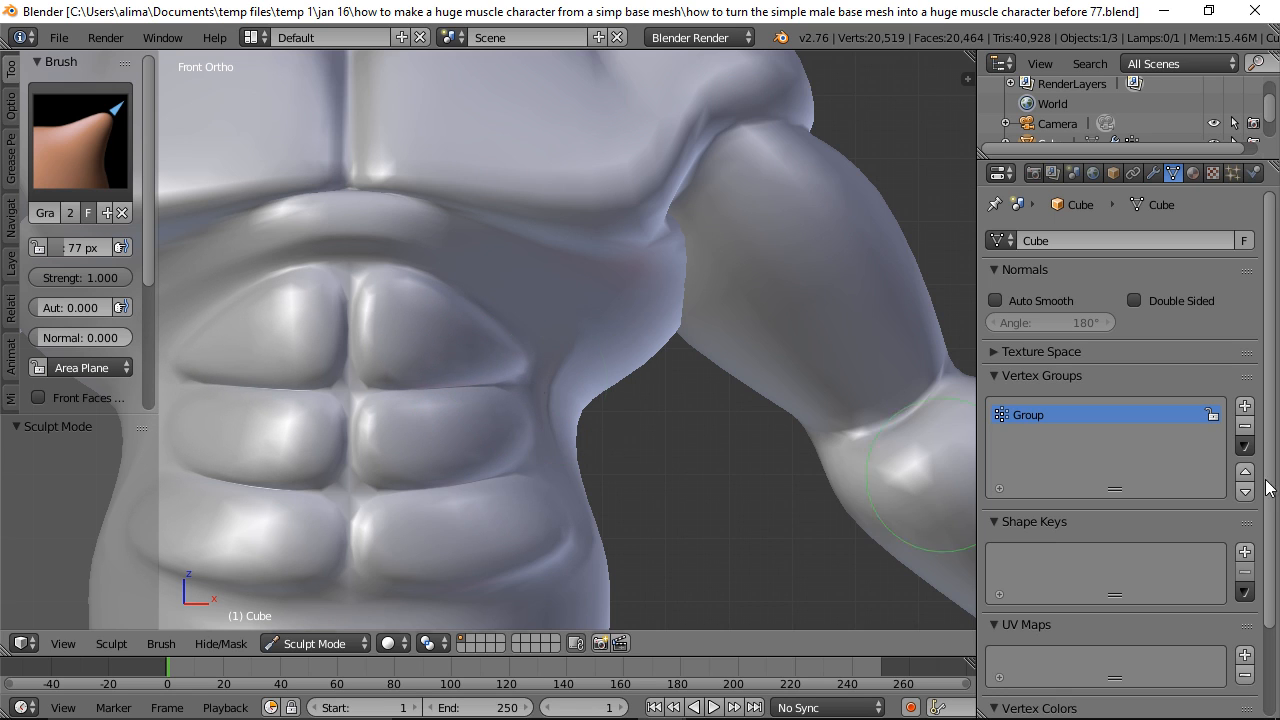
{"action": "scroll", "coordinate": [594, 264], "scroll_direction": "down", "scroll_amount": 7}
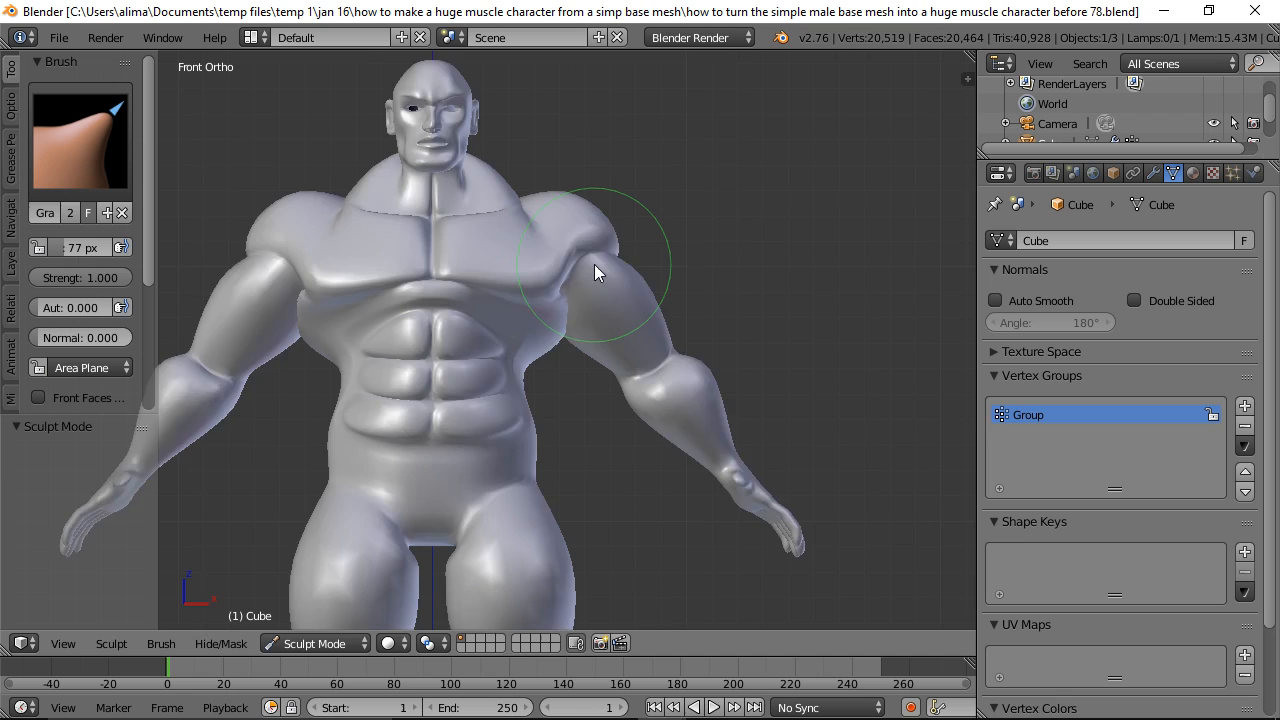
Step: Pull the front of the hip and upper thigh slightly downward in side view with the Grab brush
{"action": "middle_click_drag", "start_coordinate": [518, 415], "coordinate": [667, 276], "text": "shift"}
{"action": "mouse_move", "coordinate": [797, 337]}
{"action": "middle_mouse_down"}
{"action": "mouse_move", "coordinate": [644, 360]}
{"action": "mouse_move", "coordinate": [542, 345]}
{"action": "middle_mouse_up"}
{"action": "mouse_move", "coordinate": [542, 345]}
{"action": "left_mouse_down"}
{"action": "mouse_move", "coordinate": [530, 415]}
{"action": "mouse_move", "coordinate": [543, 326]}
{"action": "mouse_move", "coordinate": [550, 428]}
{"action": "mouse_move", "coordinate": [520, 366]}
{"action": "mouse_move", "coordinate": [542, 376]}
{"action": "mouse_move", "coordinate": [536, 388]}
{"action": "mouse_move", "coordinate": [538, 374]}
{"action": "left_mouse_up"}
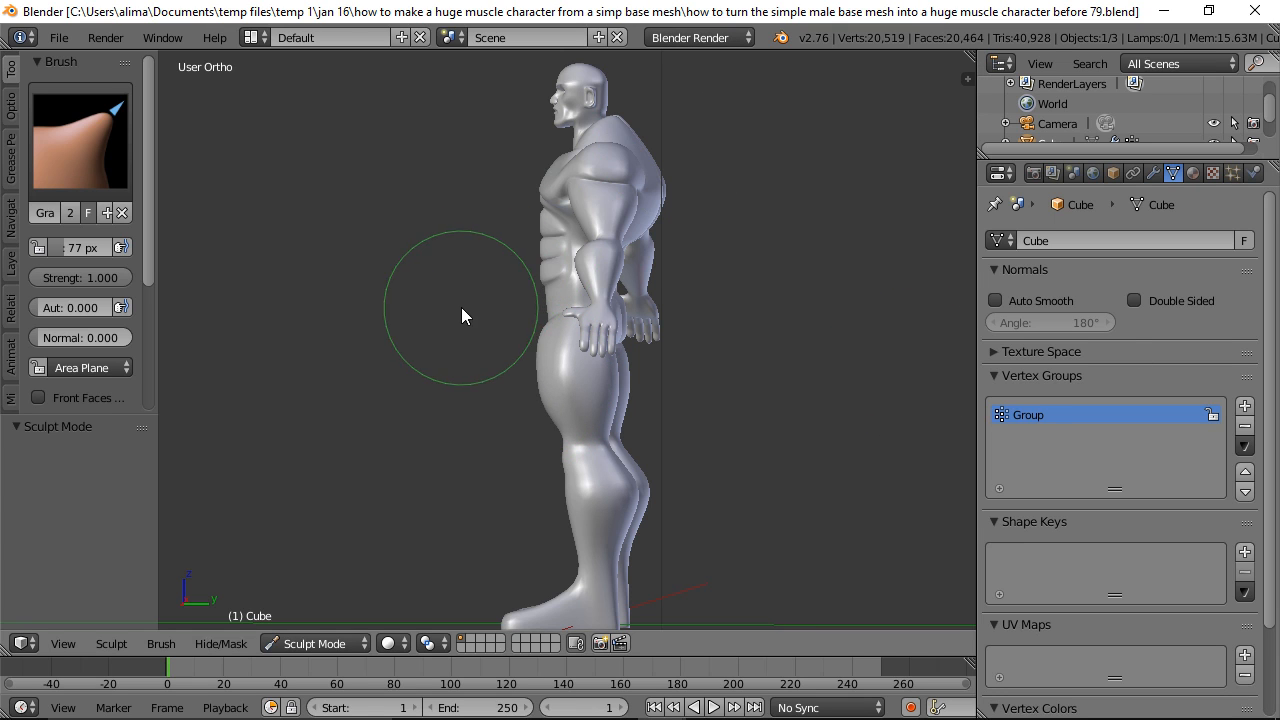
Step: Pull the waist slightly outward and the lower inner edge of the chest muscles down with the Grab brush
{"action": "middle_click_drag", "start_coordinate": [463, 314], "coordinate": [702, 307]}
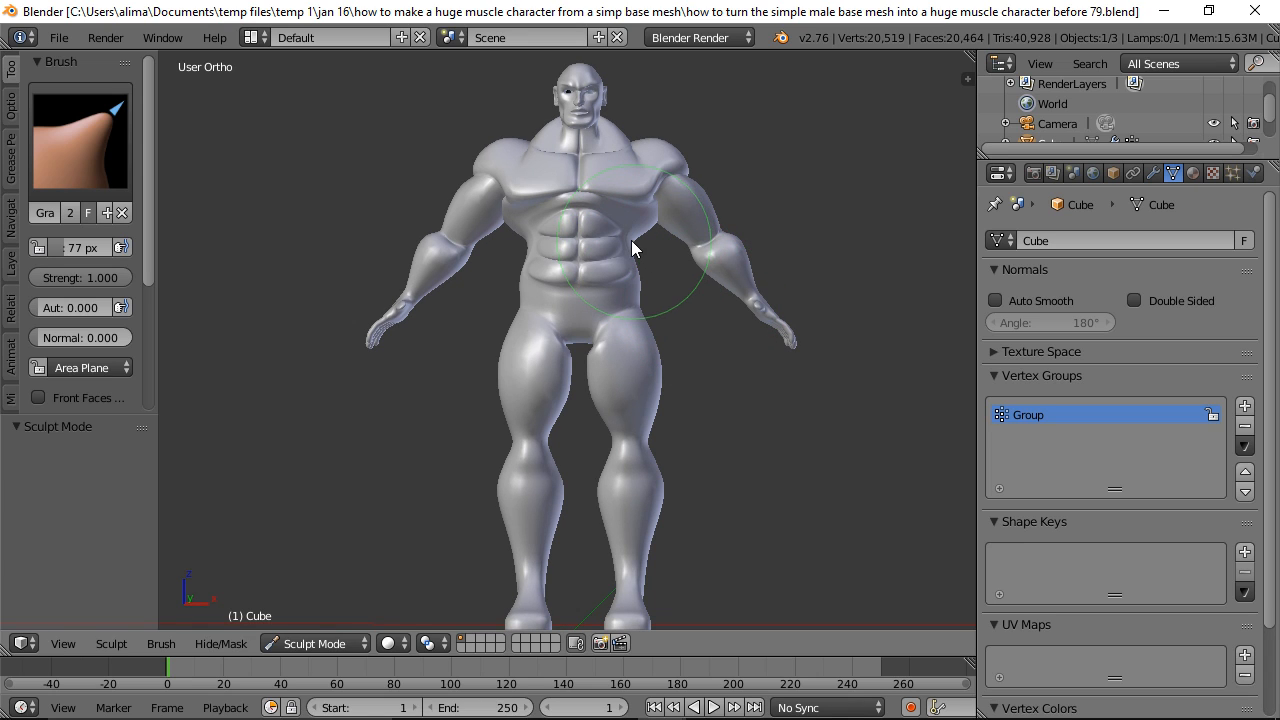
{"action": "left_click_drag", "start_coordinate": [633, 238], "coordinate": [640, 238]}
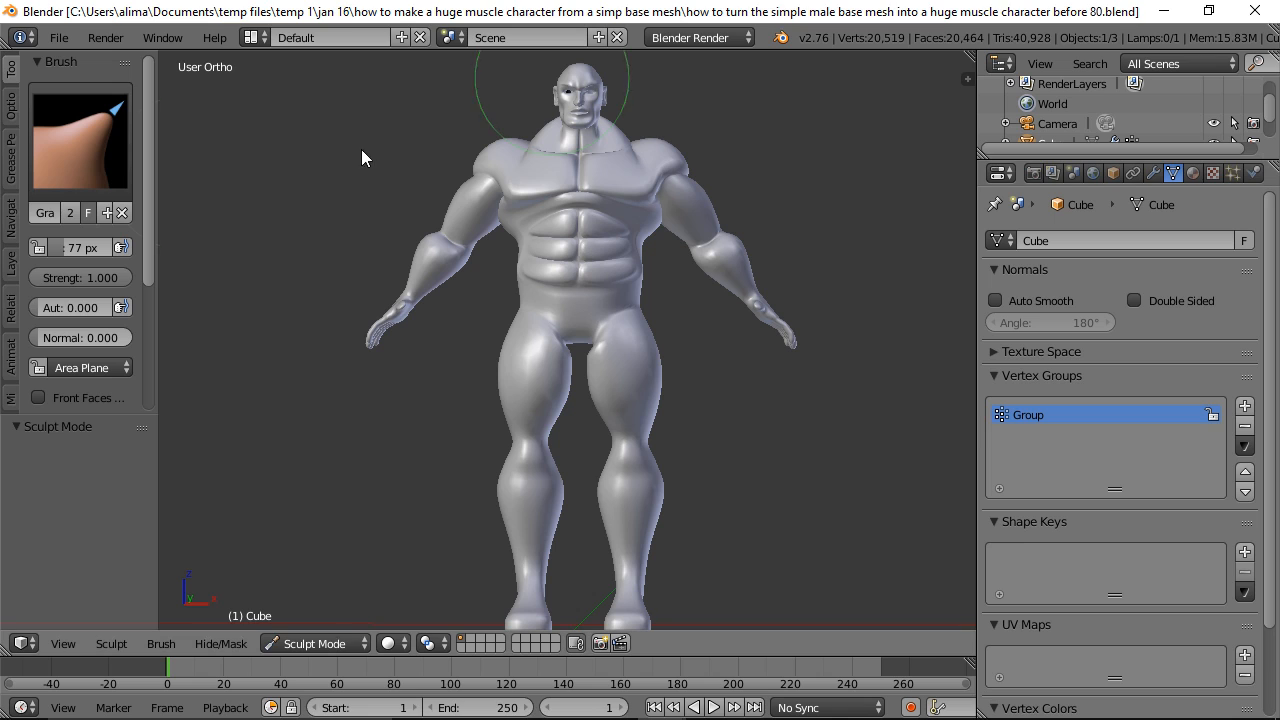
{"action": "left_click_drag", "start_coordinate": [597, 184], "coordinate": [596, 192]}
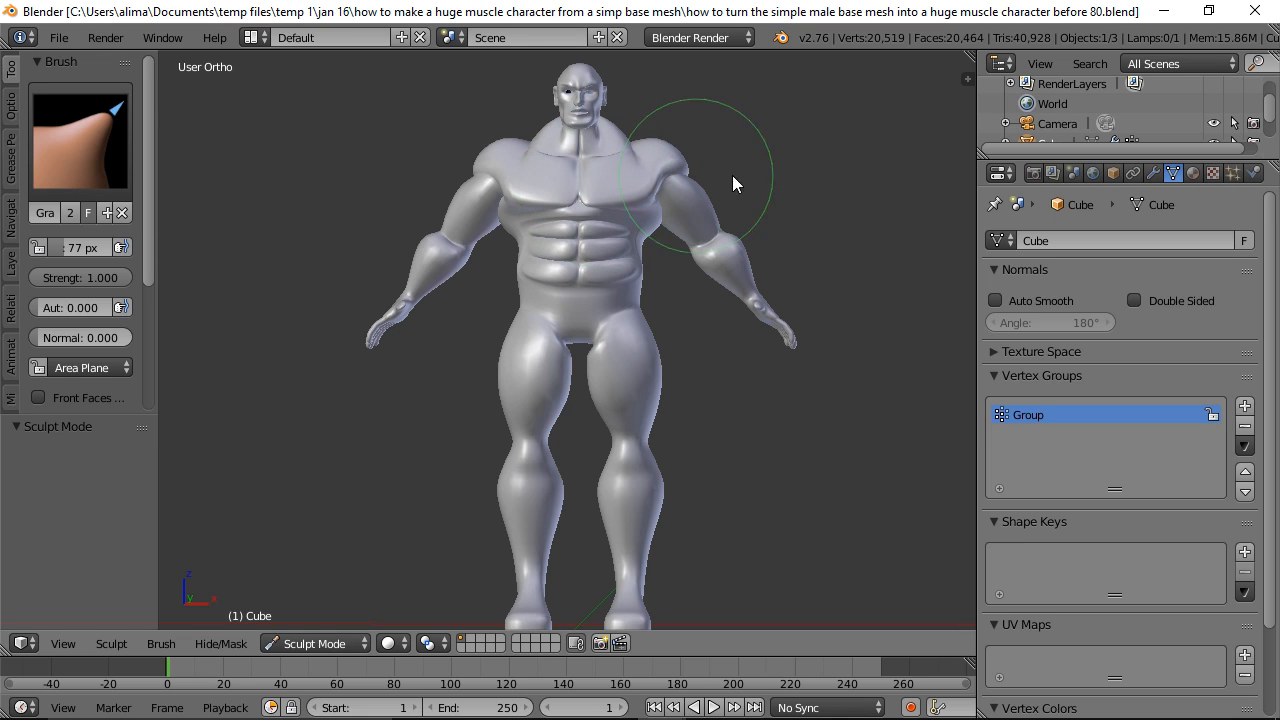
{"action": "mouse_move", "coordinate": [815, 173]}
{"action": "middle_mouse_down"}
{"action": "mouse_move", "coordinate": [688, 197]}
{"action": "mouse_move", "coordinate": [621, 192]}
{"action": "middle_mouse_up"}
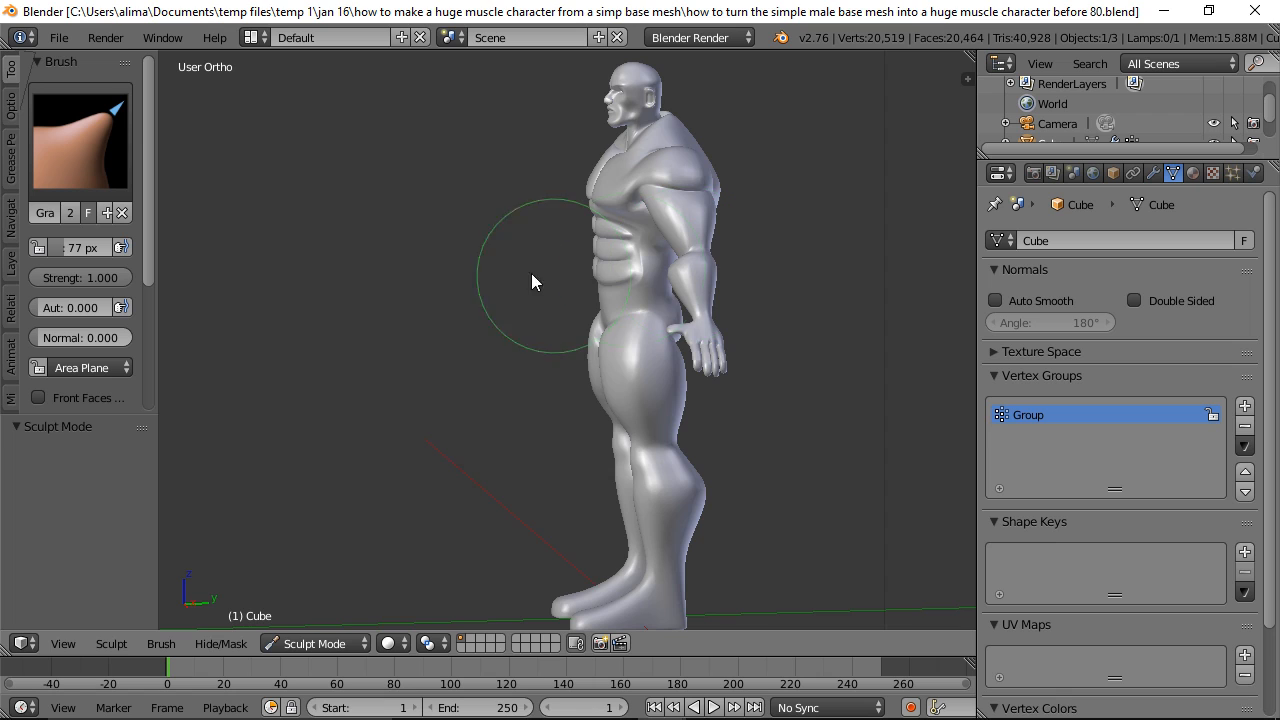
{"action": "mouse_move", "coordinate": [504, 271]}
{"action": "middle_mouse_down"}
{"action": "mouse_move", "coordinate": [676, 290]}
{"action": "mouse_move", "coordinate": [705, 275]}
{"action": "middle_mouse_up"}
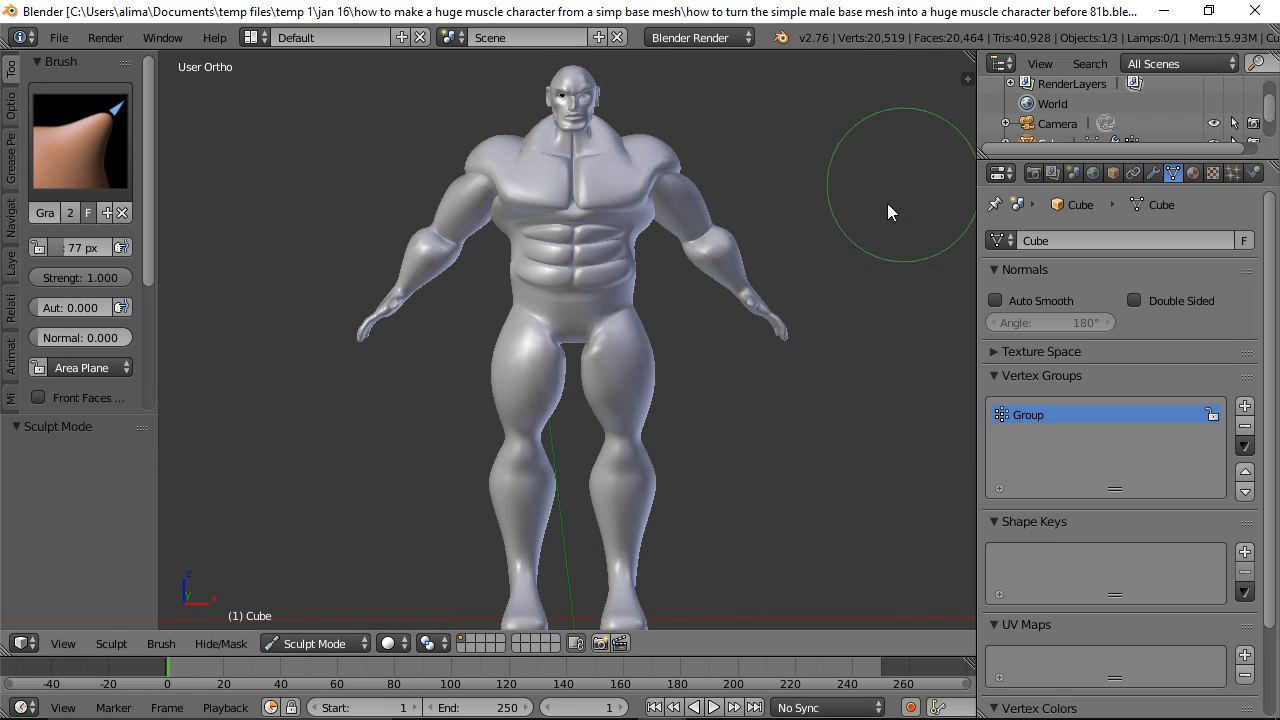
Step: Return the body to Edit Mode, reveal all hidden geometry, and clear the selection
{"action": "left_click", "coordinate": [358, 647]}
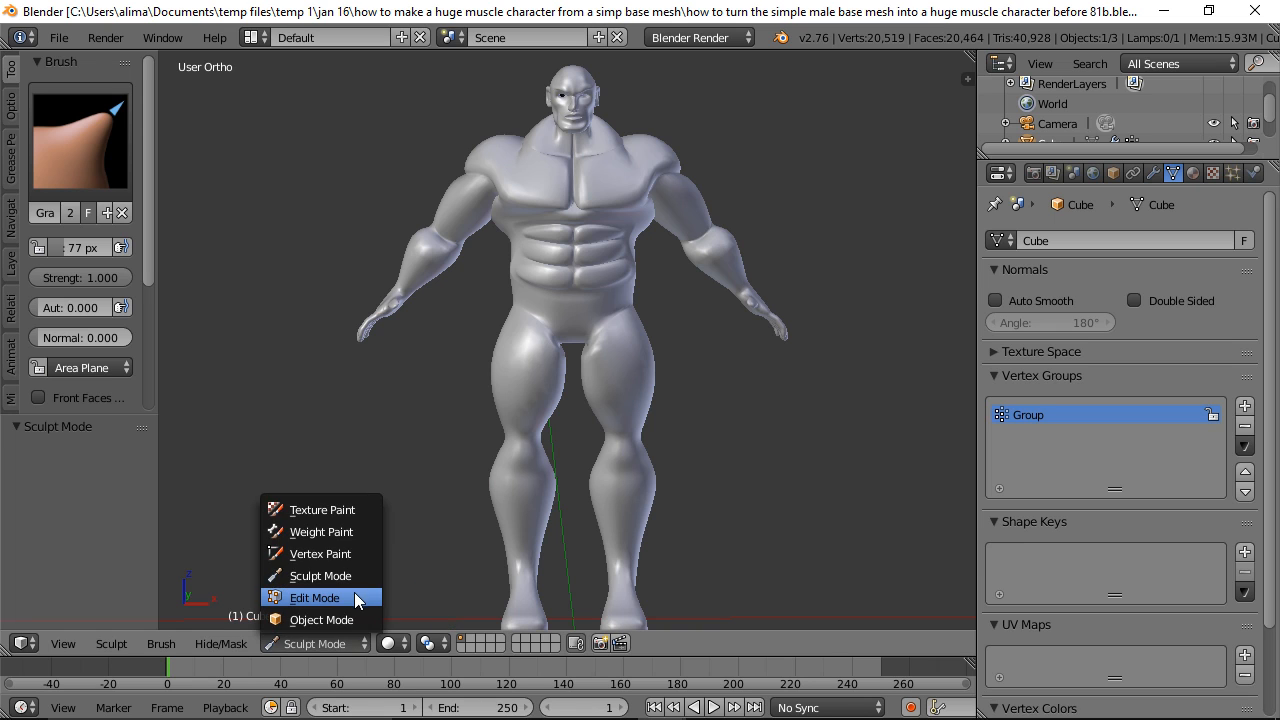
{"action": "left_click", "coordinate": [354, 594]}
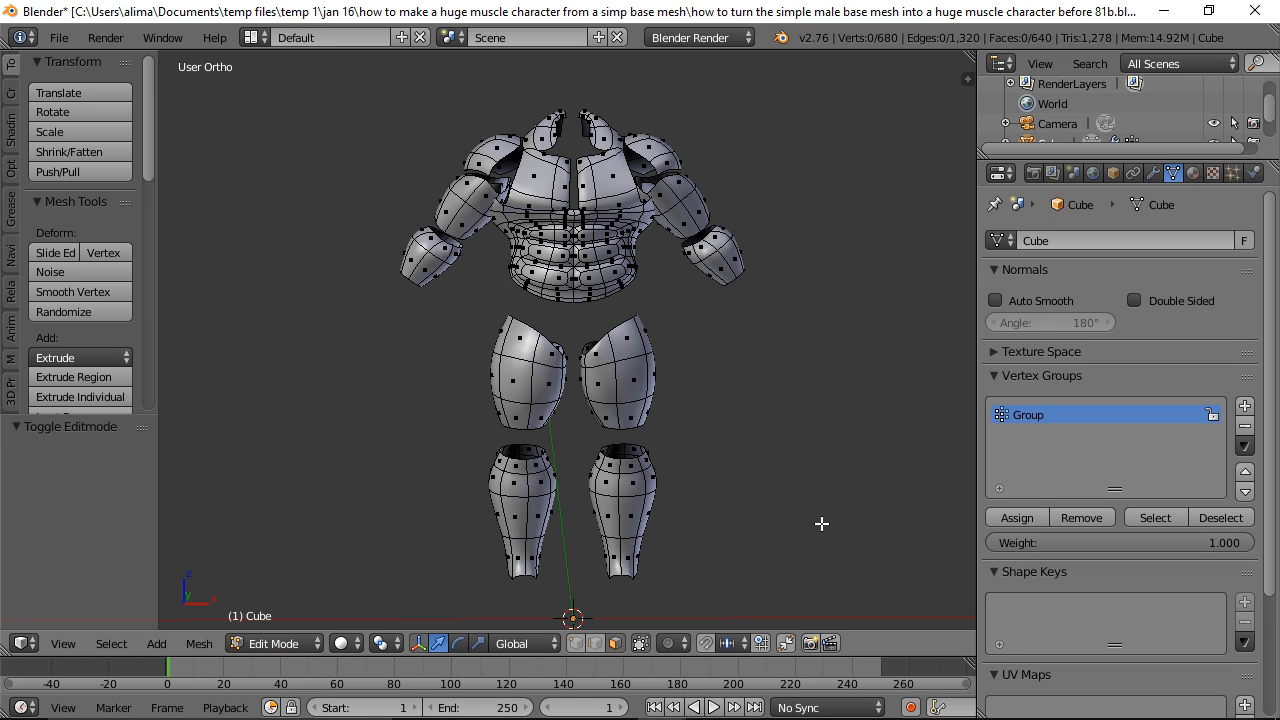
{"action": "key", "text": "alt"}
{"action": "key", "text": "alt+h"}
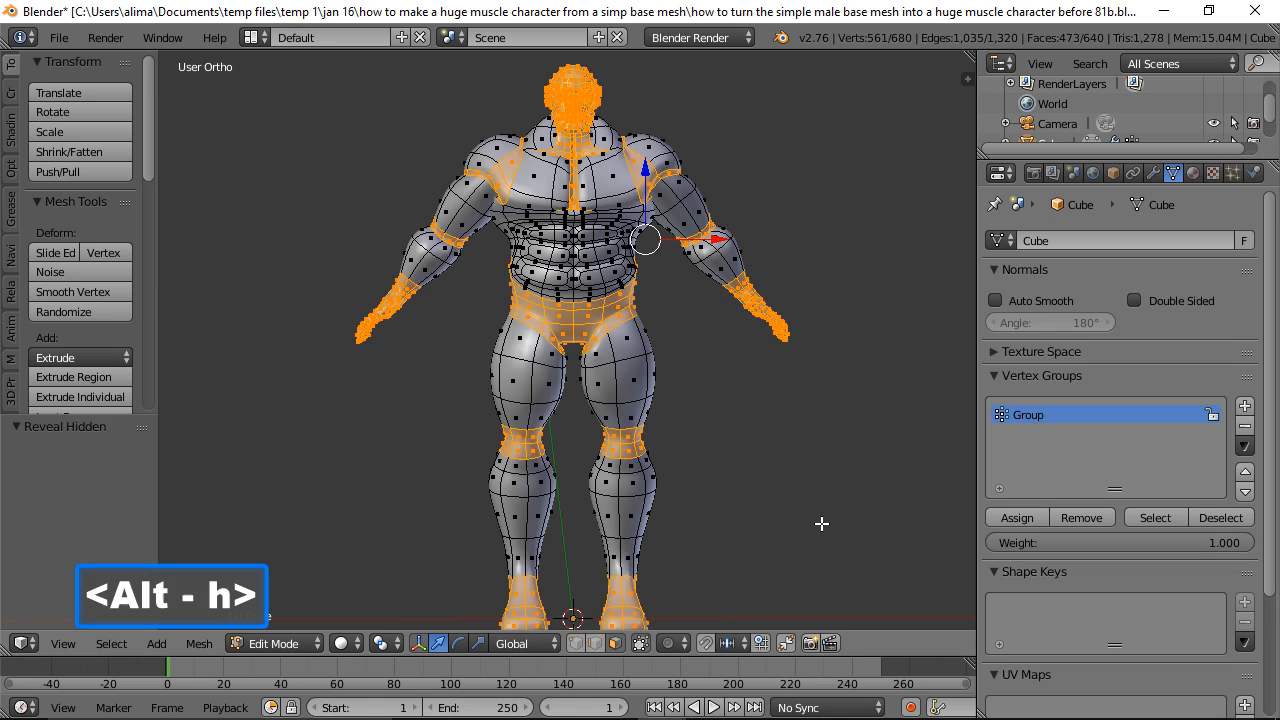
{"action": "key", "text": "a"}
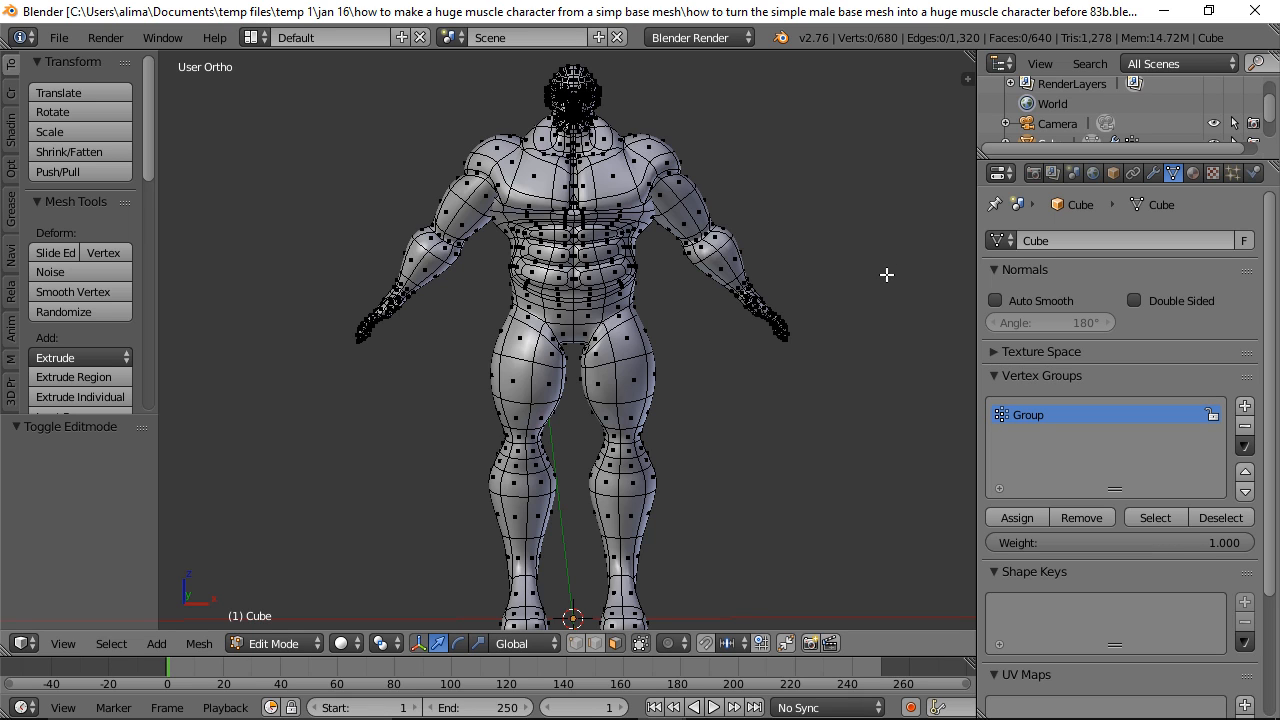
Step: Select the whole hand from the wrist down in wireframe shading, and scale it up by about 1.317 in solid shading
{"action": "scroll", "coordinate": [886, 274], "scroll_direction": "up", "scroll_amount": 1}
{"action": "middle_click_drag", "start_coordinate": [863, 277], "coordinate": [606, 343], "text": "shift"}
{"action": "scroll", "coordinate": [682, 348], "scroll_direction": "up", "scroll_amount": 2}
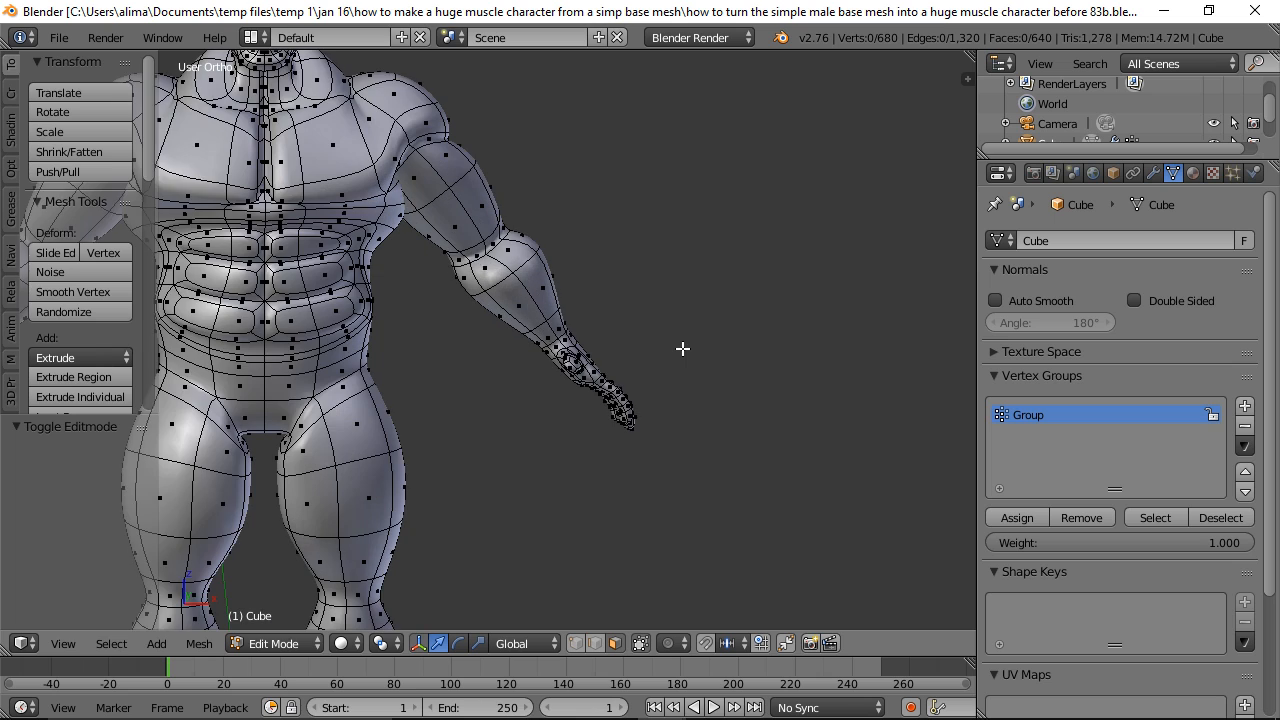
{"action": "scroll", "coordinate": [682, 348], "scroll_direction": "up", "scroll_amount": 1}
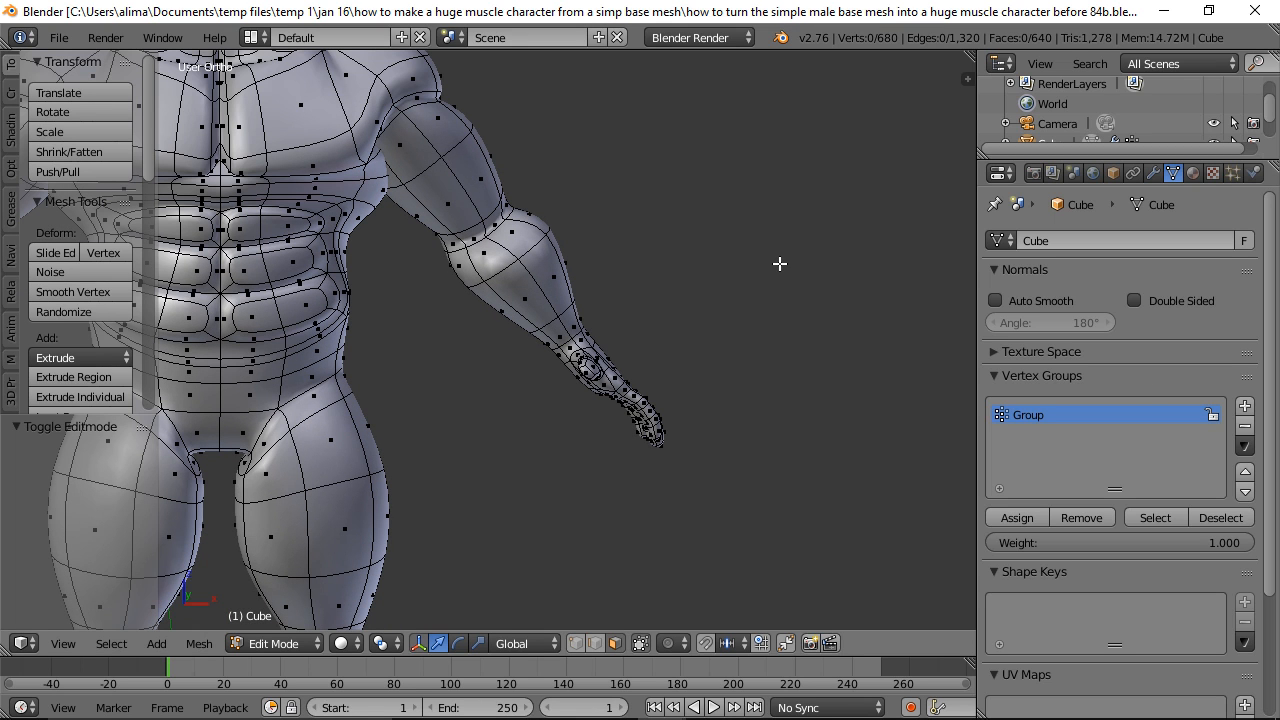
{"action": "key", "text": "z"}
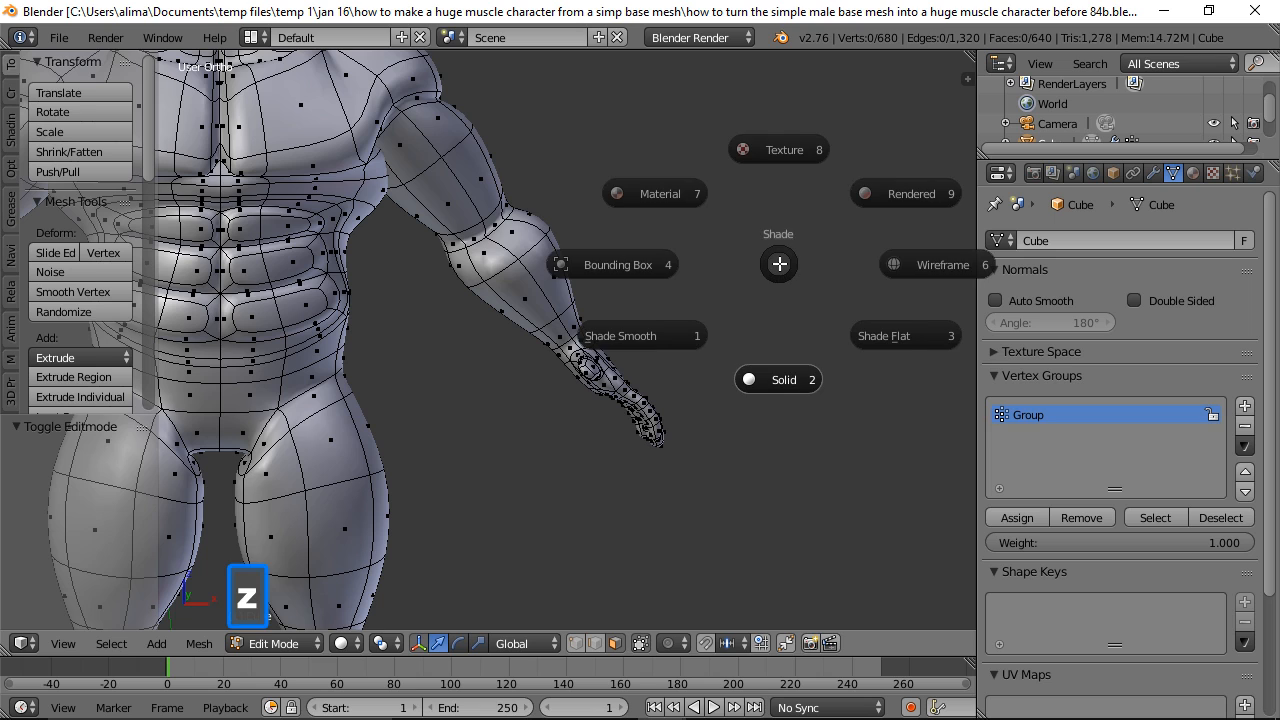
{"action": "left_click", "coordinate": [894, 264]}
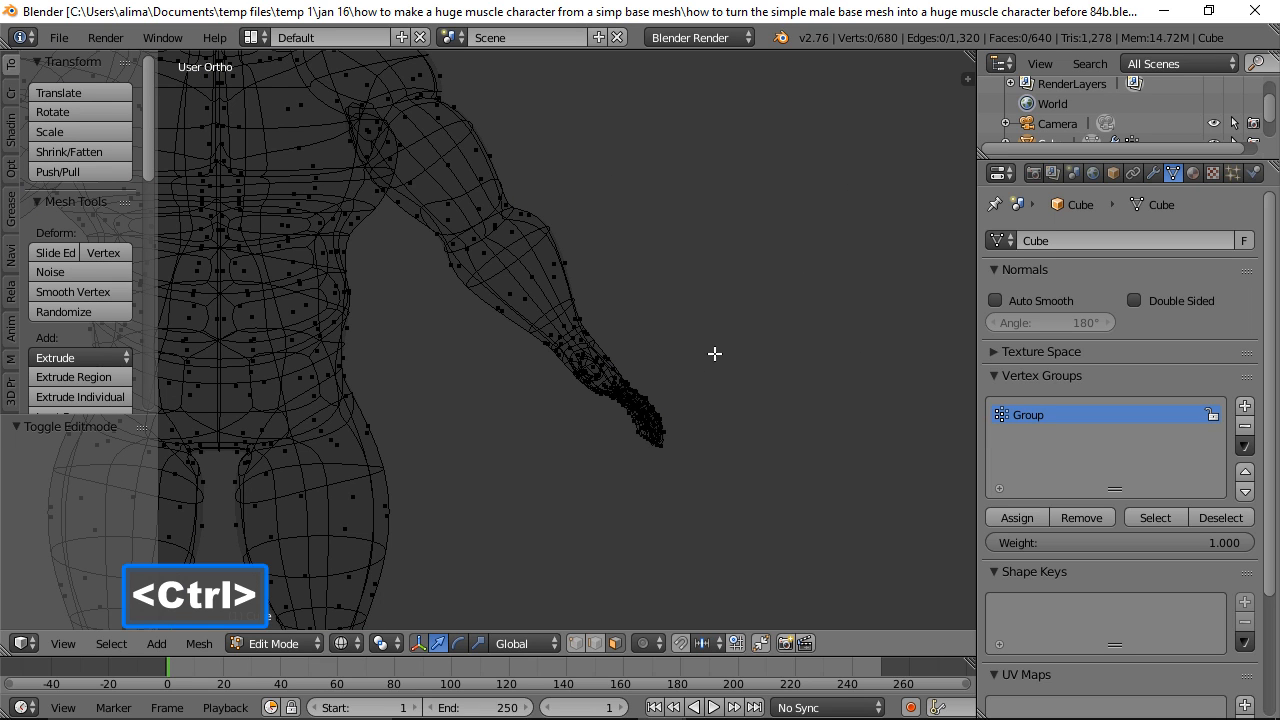
{"action": "mouse_move", "coordinate": [714, 353]}
{"action": "left_mouse_down", "text": "ctrl"}
{"action": "mouse_move", "coordinate": [631, 329]}
{"action": "mouse_move", "coordinate": [589, 334]}
{"action": "mouse_move", "coordinate": [551, 371]}
{"action": "mouse_move", "coordinate": [714, 523]}
{"action": "mouse_move", "coordinate": [737, 510]}
{"action": "left_mouse_up", "text": "ctrl"}
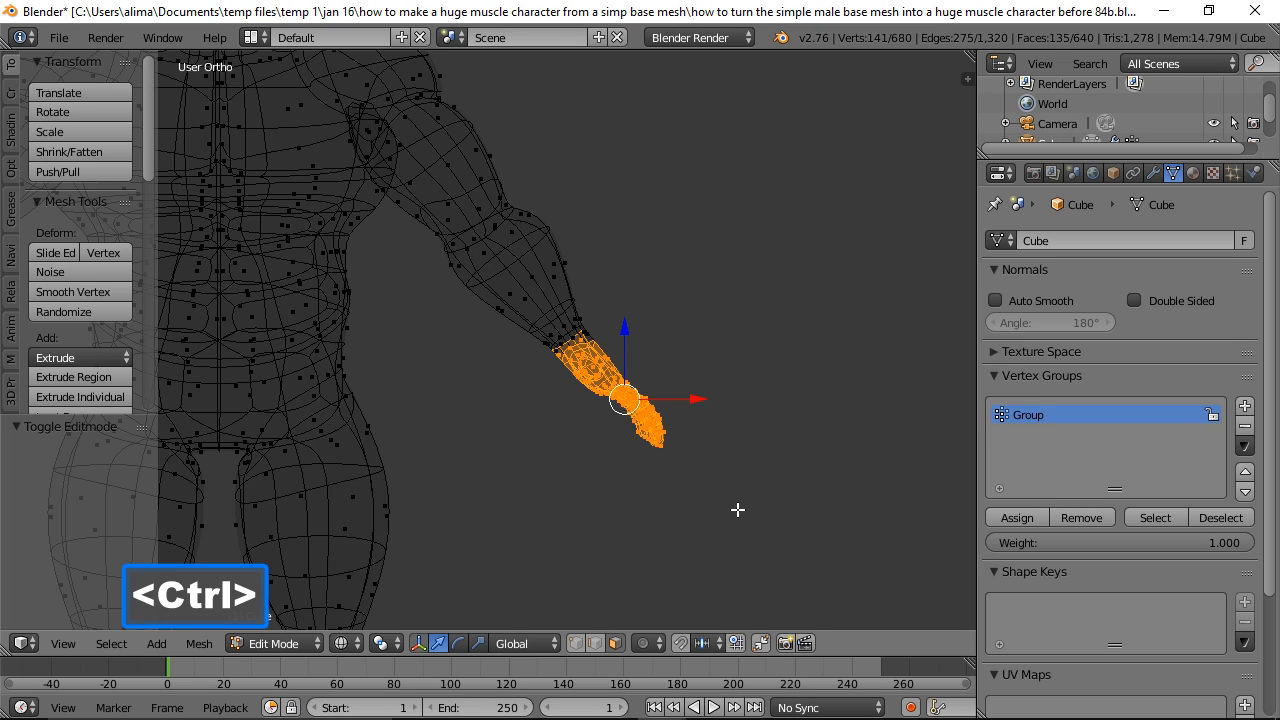
{"action": "key", "text": "ctrl+alt+s"}
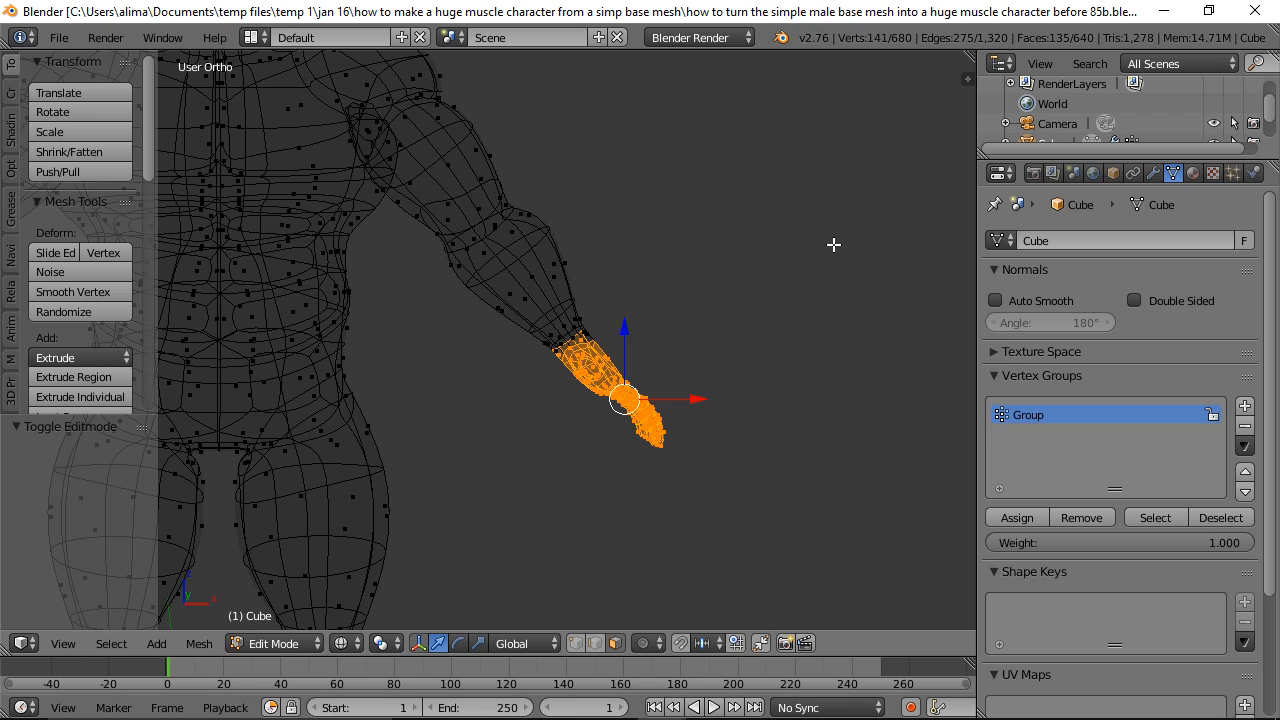
{"action": "key", "text": "z"}
{"action": "left_click", "coordinate": [849, 371]}
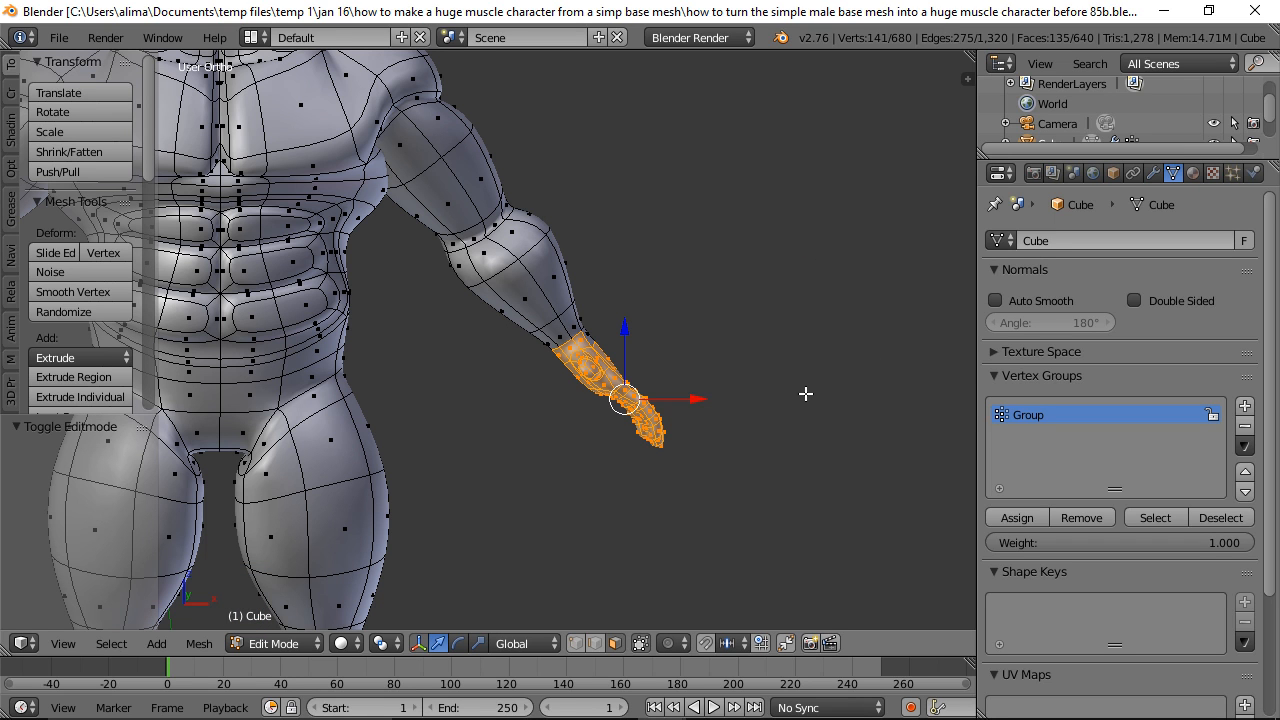
{"action": "key", "text": "s"}
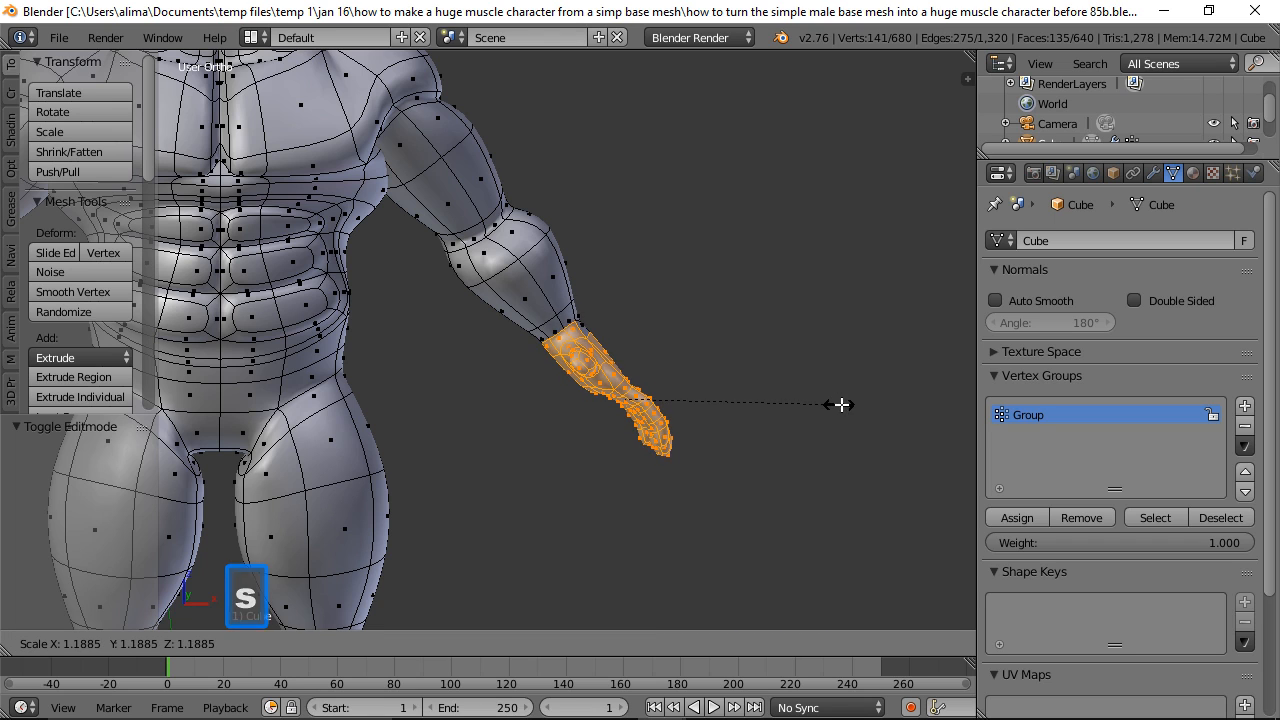
{"action": "left_click", "coordinate": [862, 408]}
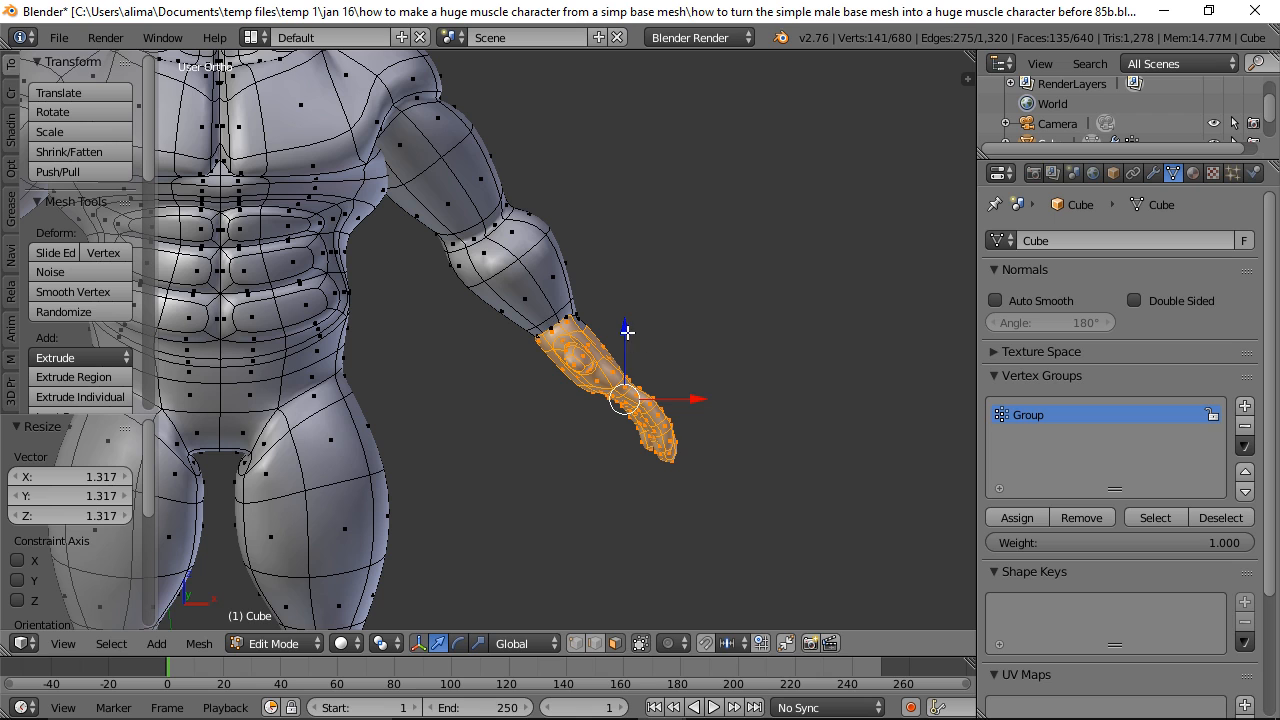
Step: Move the enlarged hand along the Z and X axes to realign its wrist with the forearm
{"action": "key", "text": "g"}
{"action": "key", "text": "z"}
{"action": "left_click_drag", "start_coordinate": [626, 342], "coordinate": [626, 344]}
{"action": "left_click_drag", "start_coordinate": [693, 411], "coordinate": [706, 411]}
{"action": "left_click_drag", "start_coordinate": [636, 340], "coordinate": [640, 343]}
Step: Scale the selected hand up uniformly by about 1.091
{"action": "scroll", "coordinate": [683, 317], "scroll_direction": "down", "scroll_amount": 4}
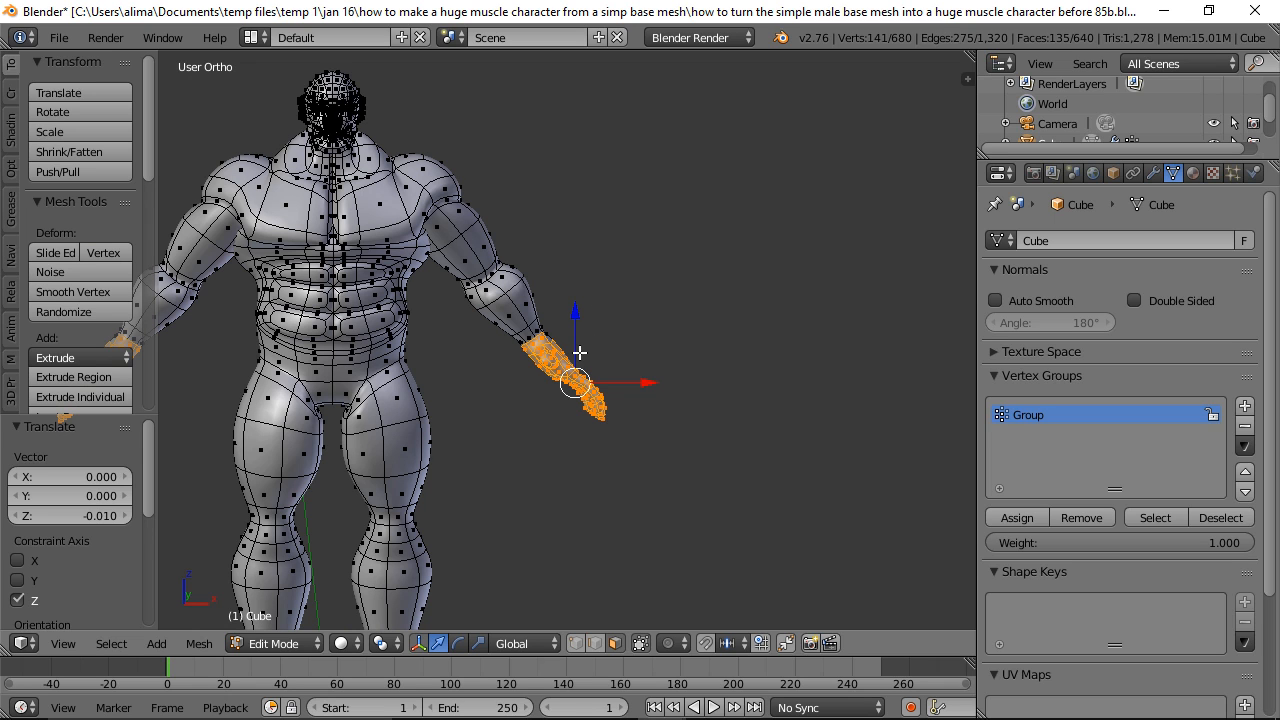
{"action": "middle_click_drag", "start_coordinate": [666, 291], "coordinate": [624, 292]}
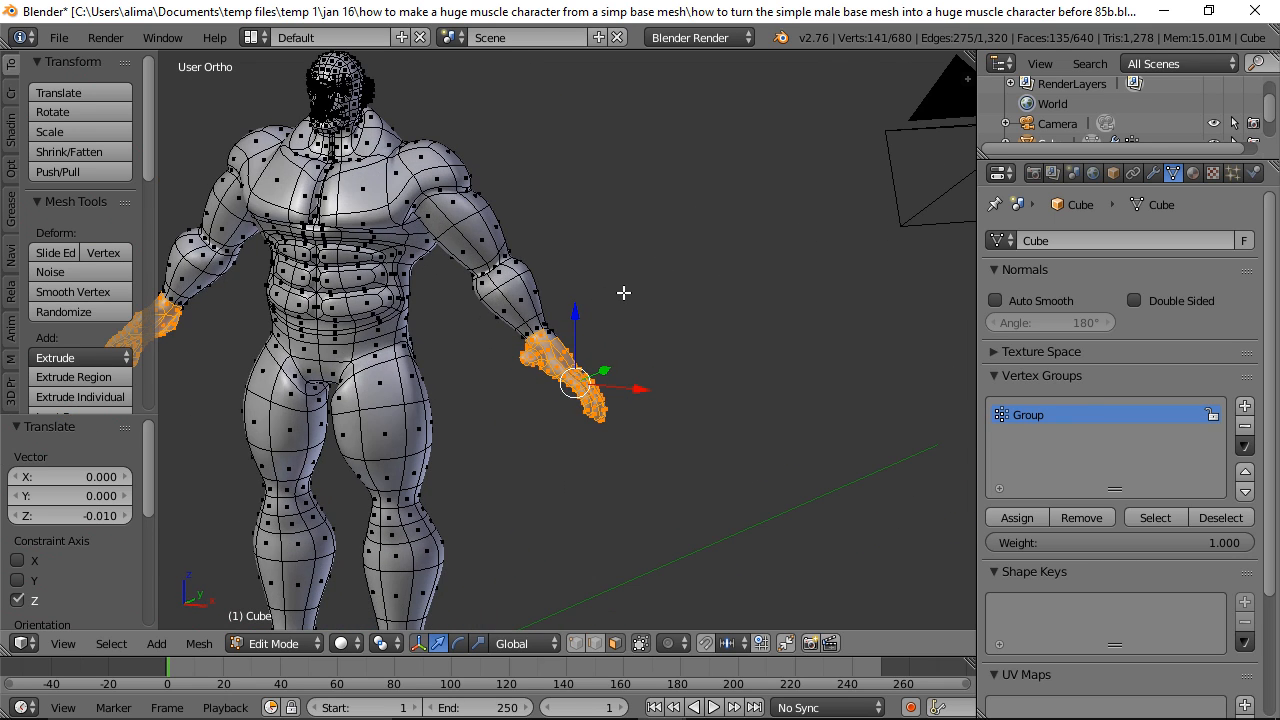
{"action": "key", "text": "s"}
{"action": "left_click", "coordinate": [802, 395]}
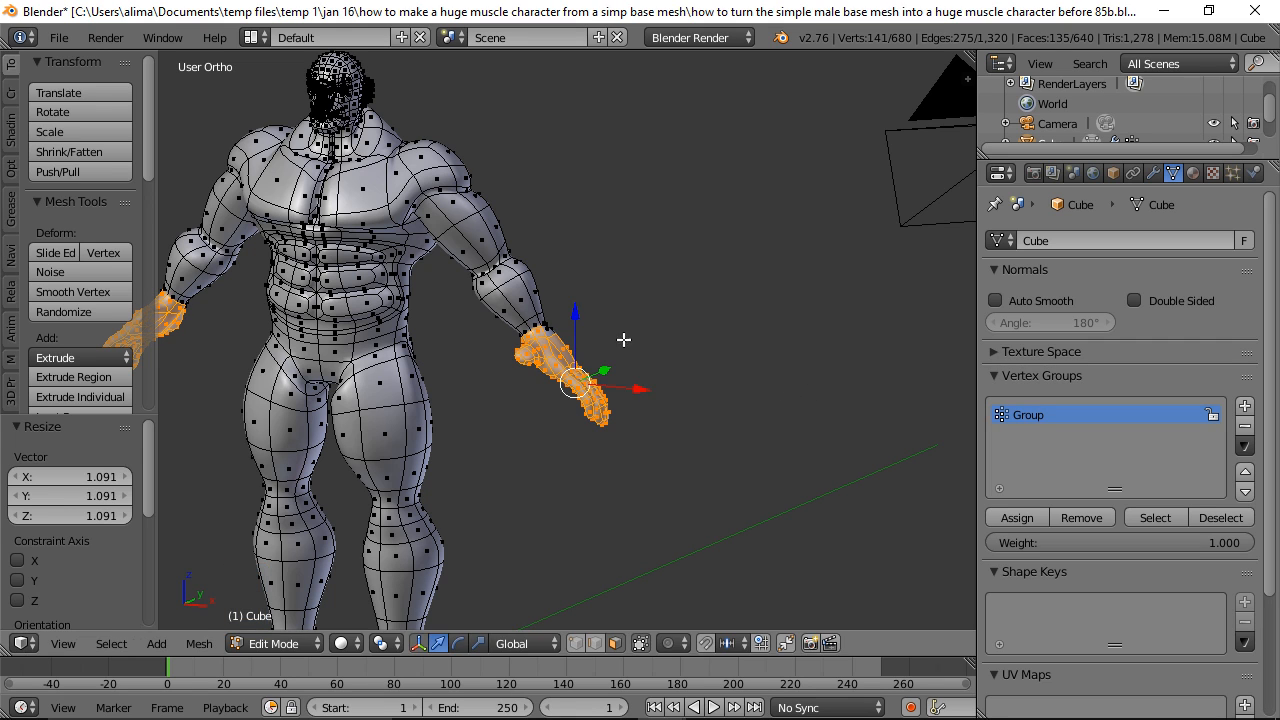
Step: Move the hand about -0.064 along Z and 0.042 along X
{"action": "key", "text": "g"}
{"action": "key", "text": "z"}
{"action": "left_click", "coordinate": [575, 322]}
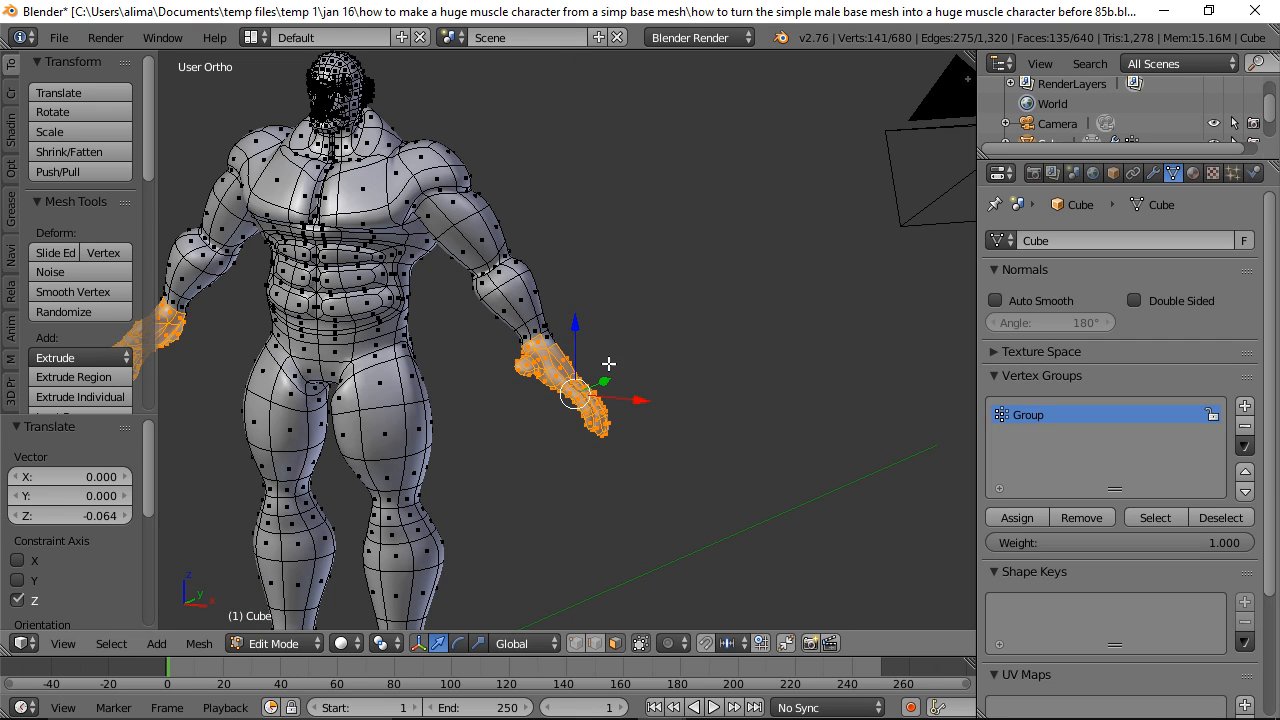
{"action": "left_click_drag", "start_coordinate": [641, 399], "coordinate": [647, 396]}
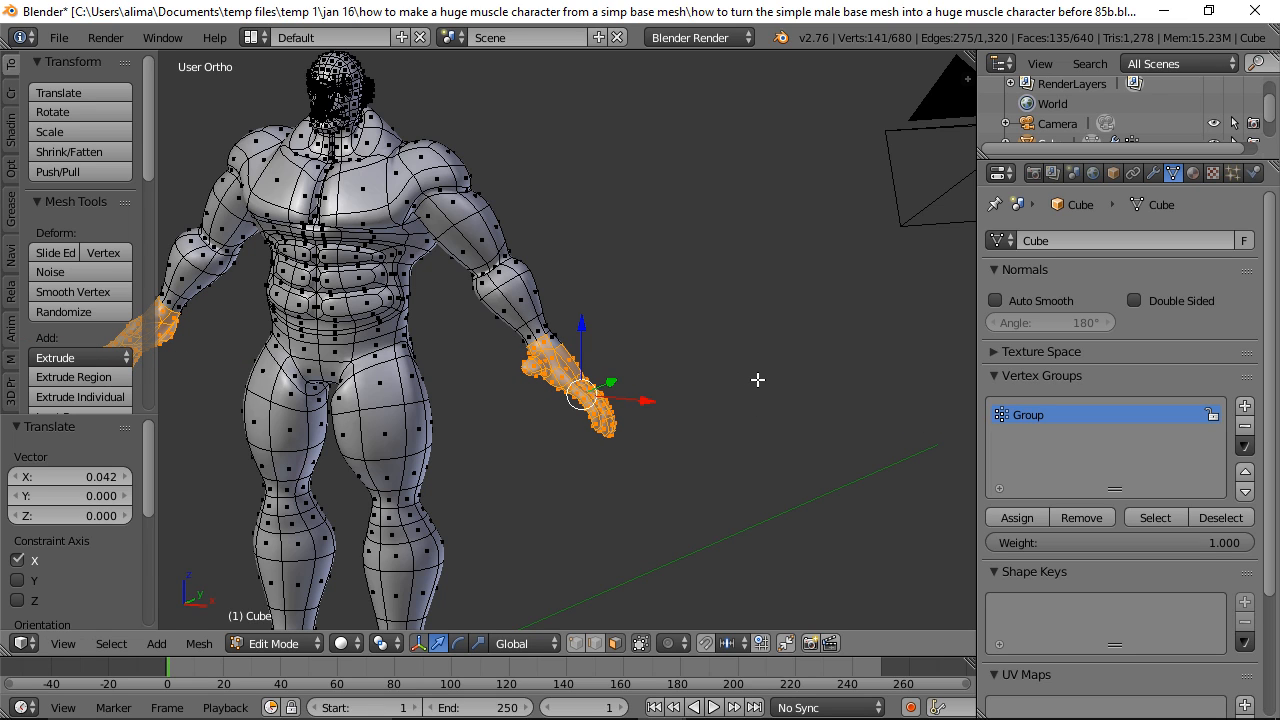
Step: Fatten the hand with a Shrink/Fatten offset of about -0.034, and save the file as version 86b
{"action": "key", "text": "alt"}
{"action": "key", "text": "alt+s"}
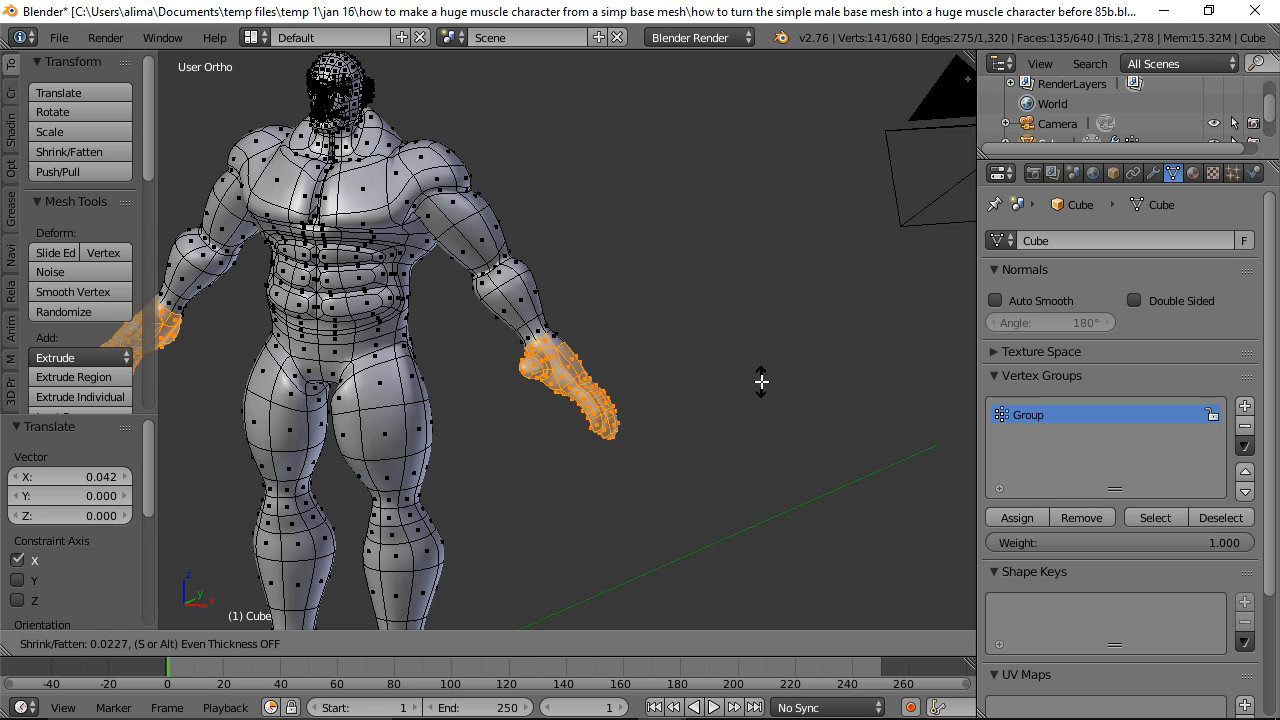
{"action": "left_click", "coordinate": [761, 382]}
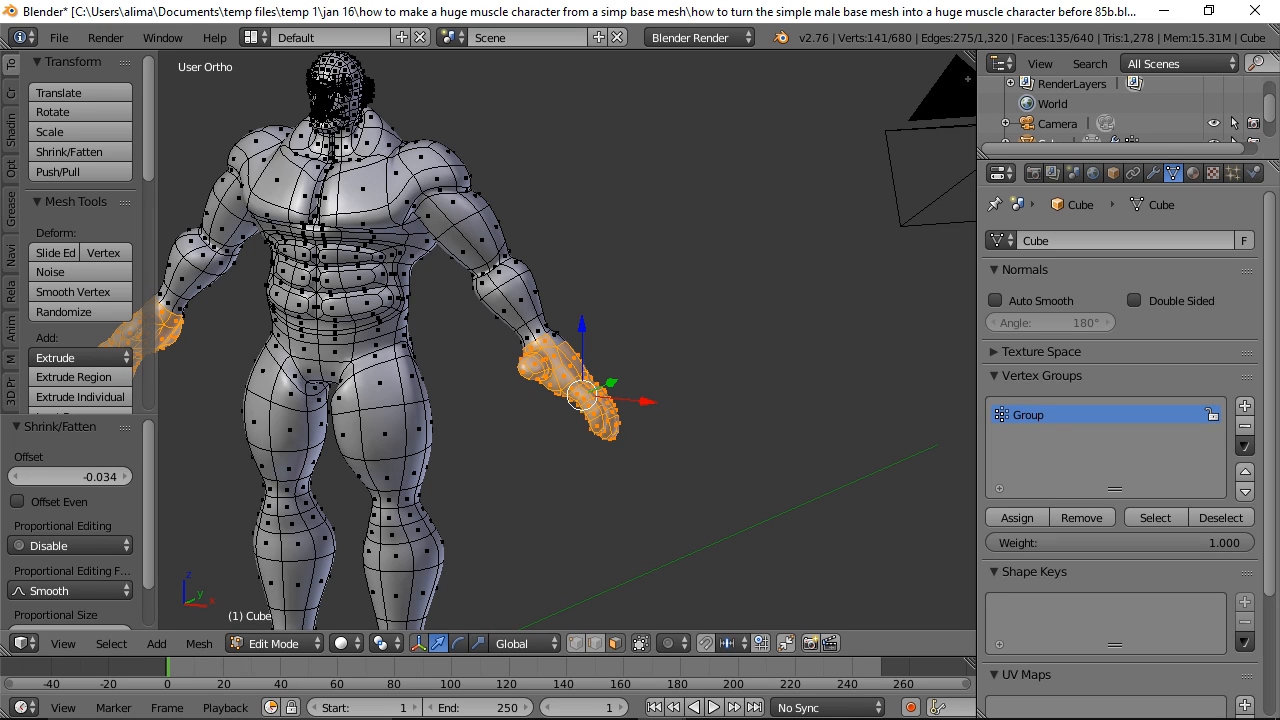
{"action": "key", "text": "ctrl+s"}
{"action": "key", "text": "a"}
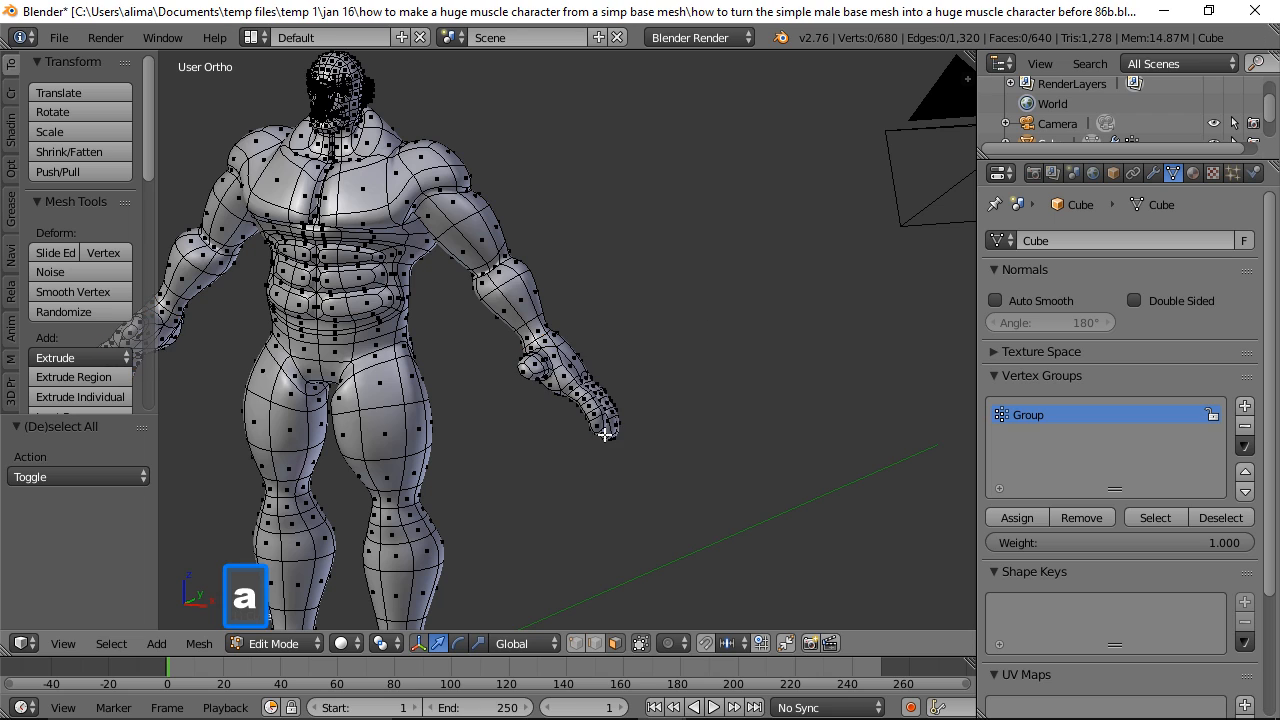
Step: Select the feet up to the ankles in wireframe shading and scale them up by about 1.3
{"action": "middle_click_drag", "start_coordinate": [474, 506], "coordinate": [666, 452], "text": "shift"}
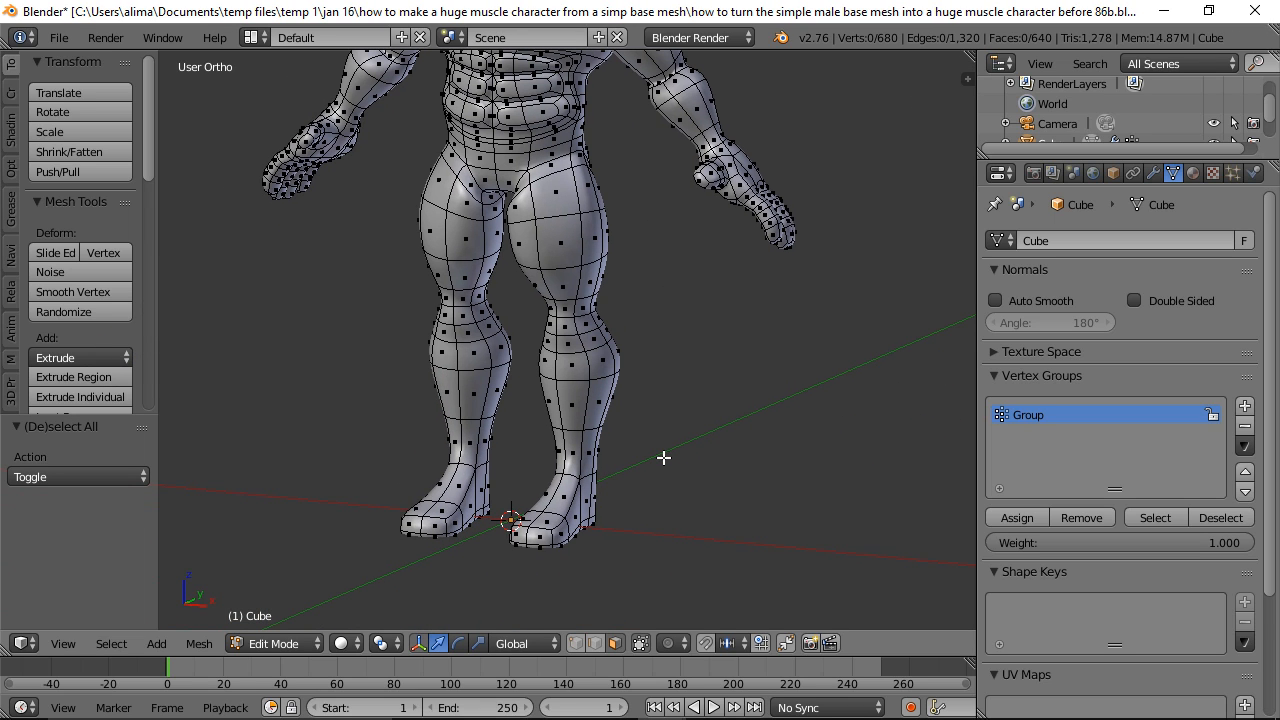
{"action": "key", "text": "z"}
{"action": "left_click", "coordinate": [814, 456]}
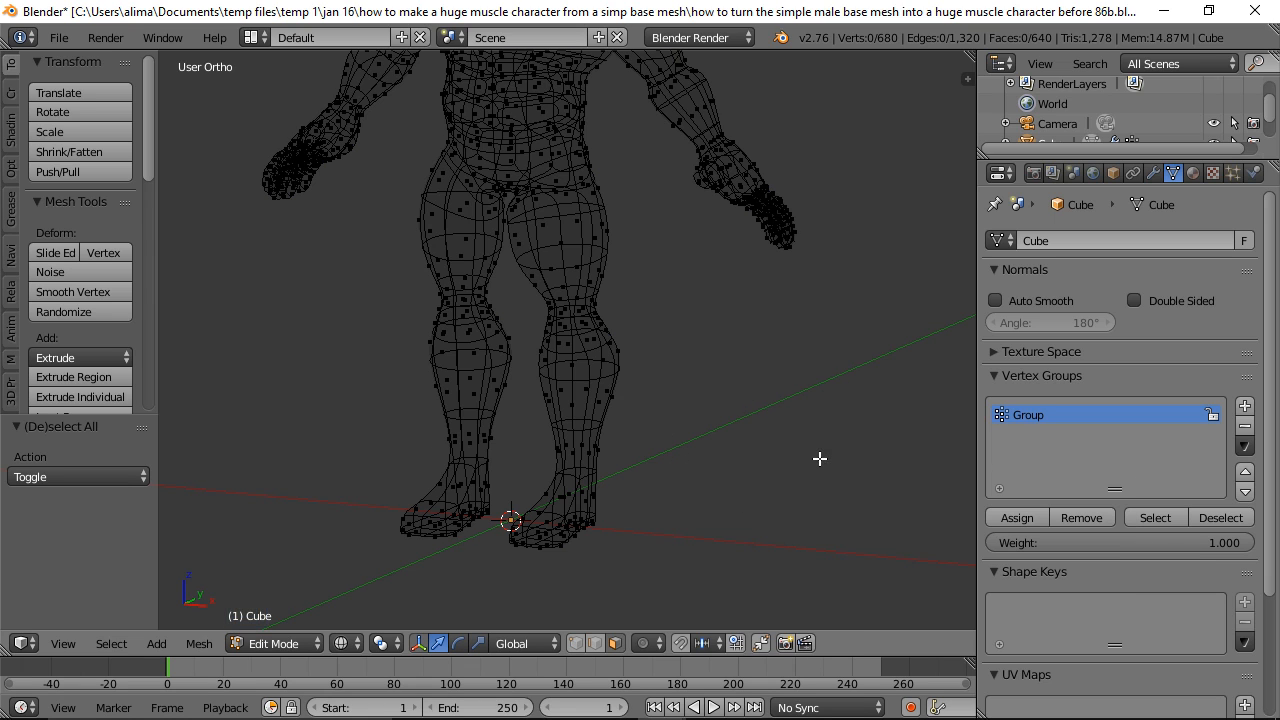
{"action": "key", "text": "ctrl"}
{"action": "mouse_move", "coordinate": [698, 491]}
{"action": "left_mouse_down", "text": "ctrl"}
{"action": "mouse_move", "coordinate": [634, 460]}
{"action": "mouse_move", "coordinate": [551, 460]}
{"action": "mouse_move", "coordinate": [509, 523]}
{"action": "mouse_move", "coordinate": [523, 562]}
{"action": "mouse_move", "coordinate": [600, 572]}
{"action": "left_mouse_up", "text": "ctrl"}
{"action": "middle_click_drag", "start_coordinate": [818, 431], "coordinate": [717, 503]}
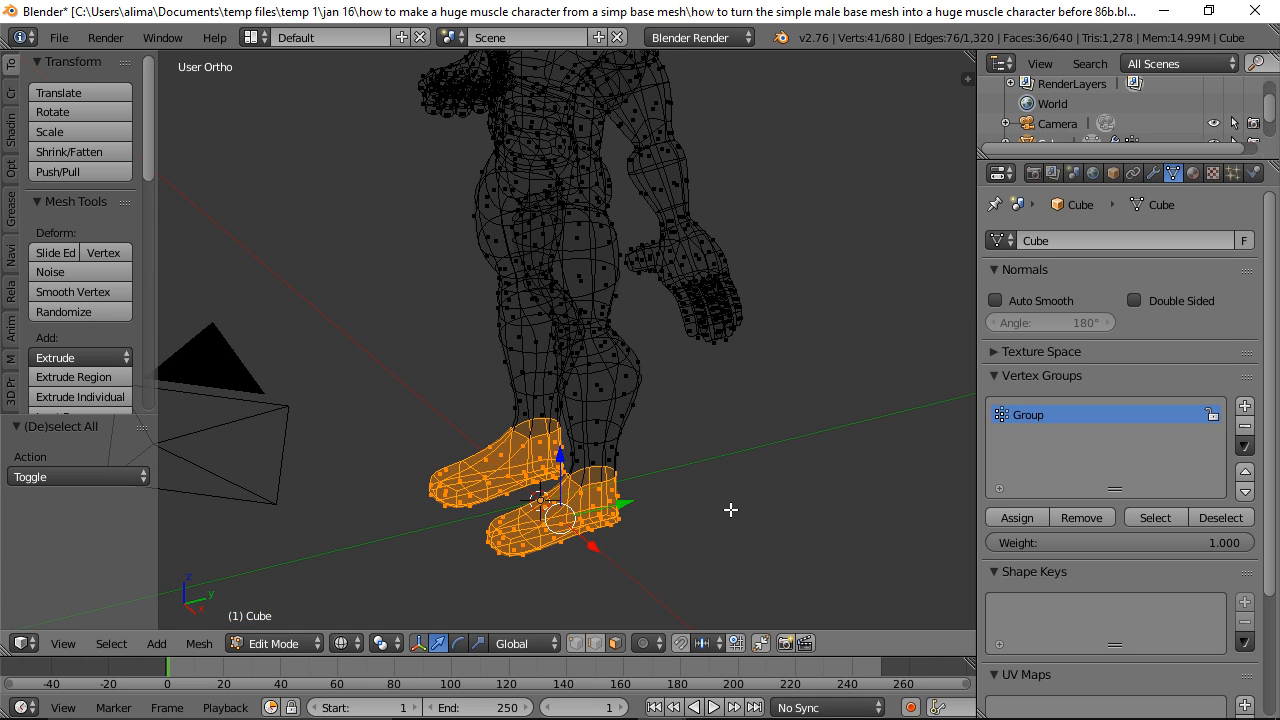
{"action": "key", "text": "s"}
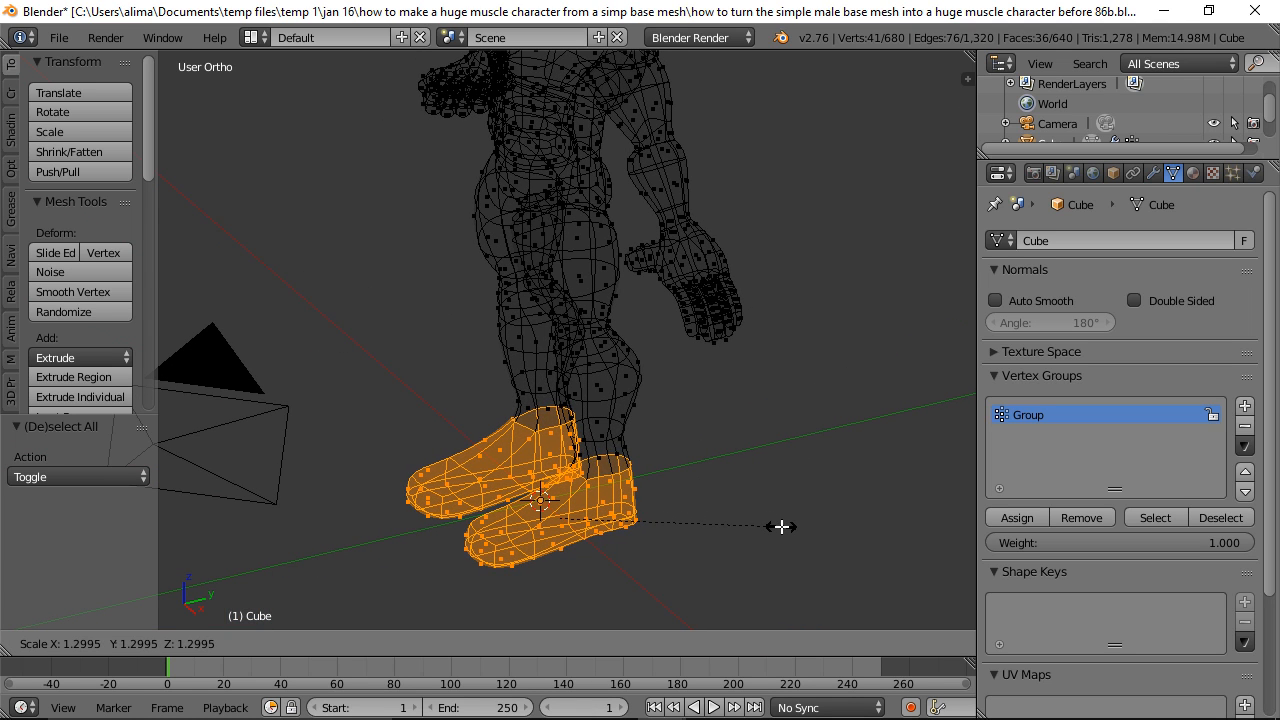
{"action": "left_click", "coordinate": [782, 526]}
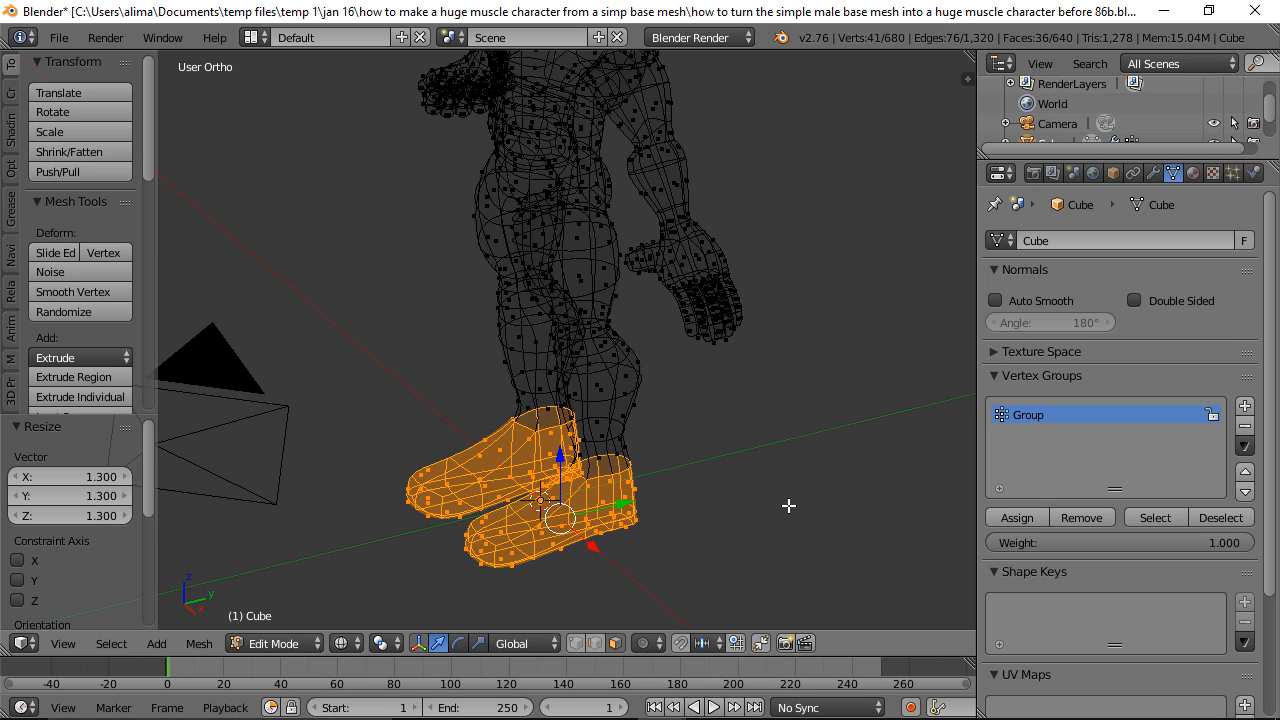
Step: Scale the feet by about 0.828 along Y and enlarge them uniformly by about 1.155
{"action": "key", "text": "s"}
{"action": "key", "text": "y"}
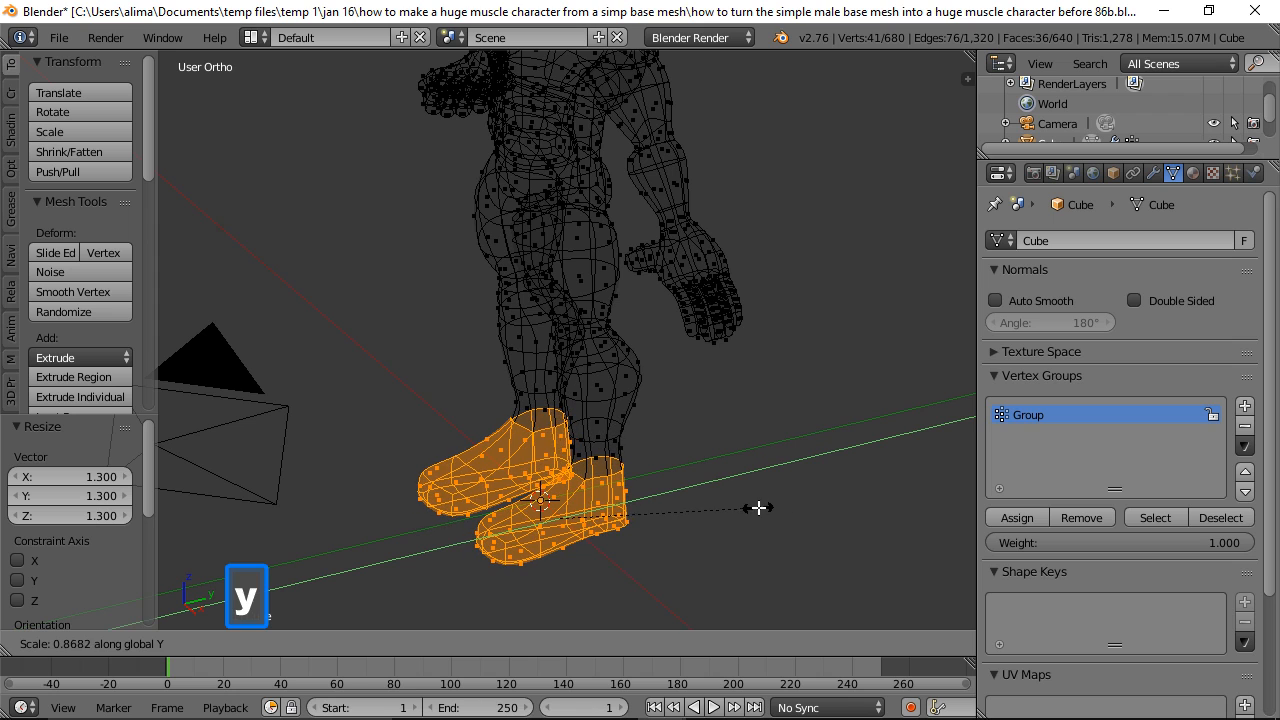
{"action": "left_click", "coordinate": [749, 509]}
{"action": "middle_click_drag", "start_coordinate": [749, 509], "coordinate": [713, 505]}
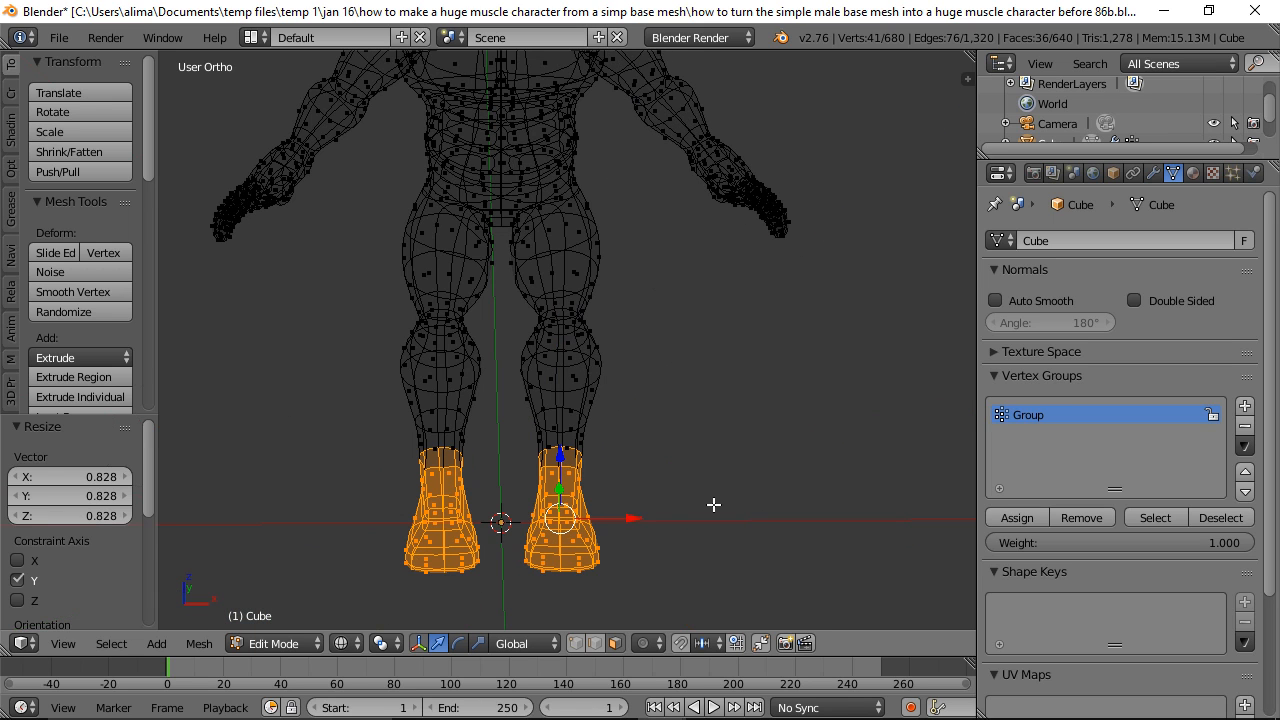
{"action": "key", "text": "s"}
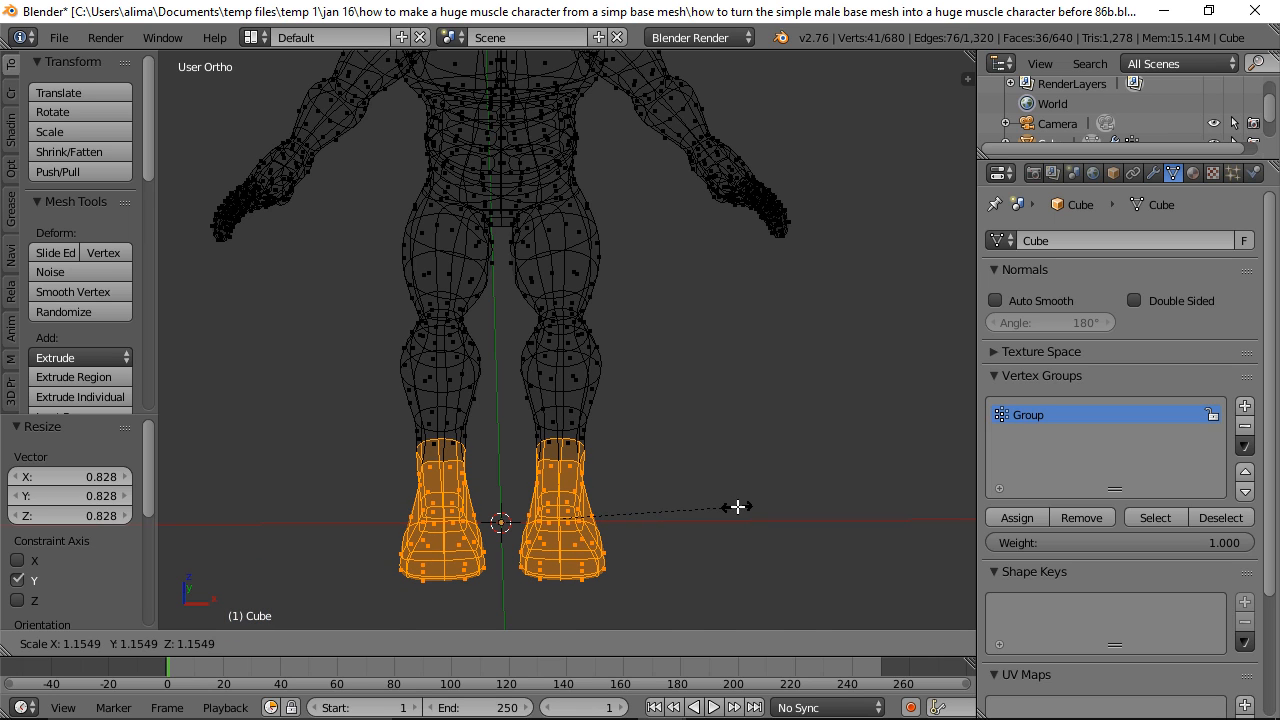
{"action": "left_click", "coordinate": [738, 507]}
Step: Scale the feet by about 0.886 along Y in solid shading, and save the file as version 87b
{"action": "middle_click_drag", "start_coordinate": [786, 449], "coordinate": [643, 468]}
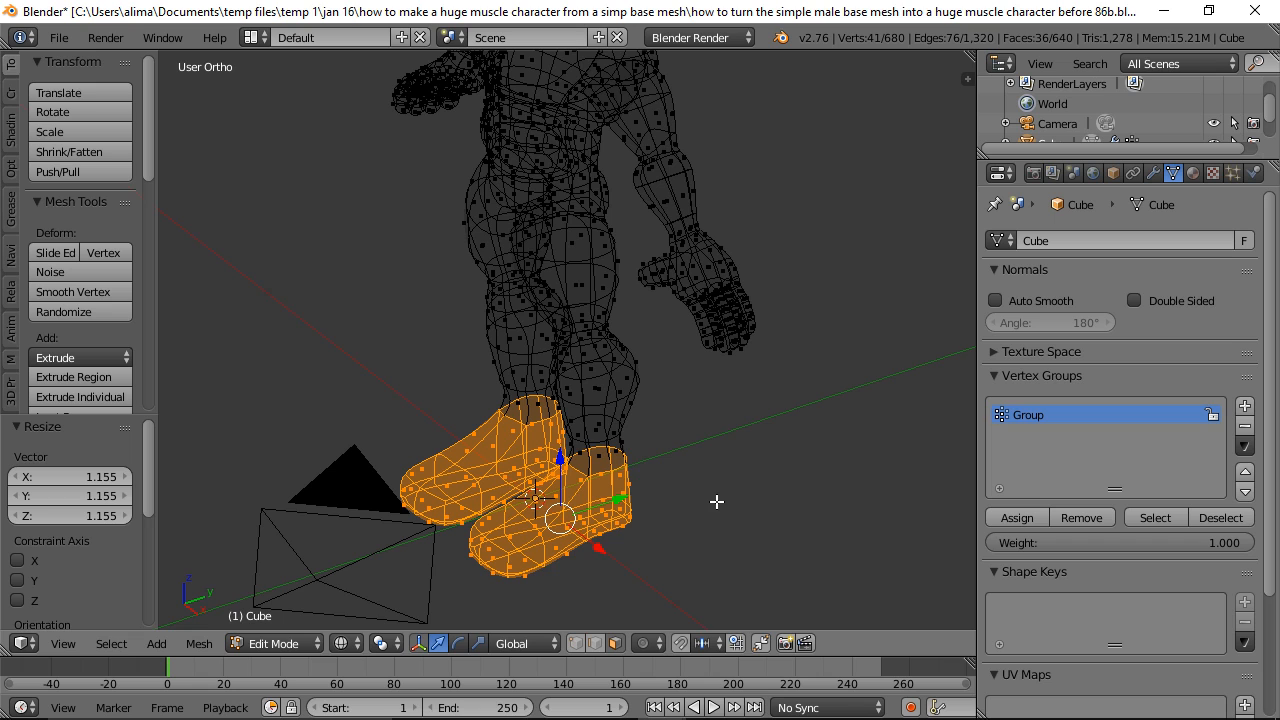
{"action": "key", "text": "z"}
{"action": "left_click", "coordinate": [737, 610]}
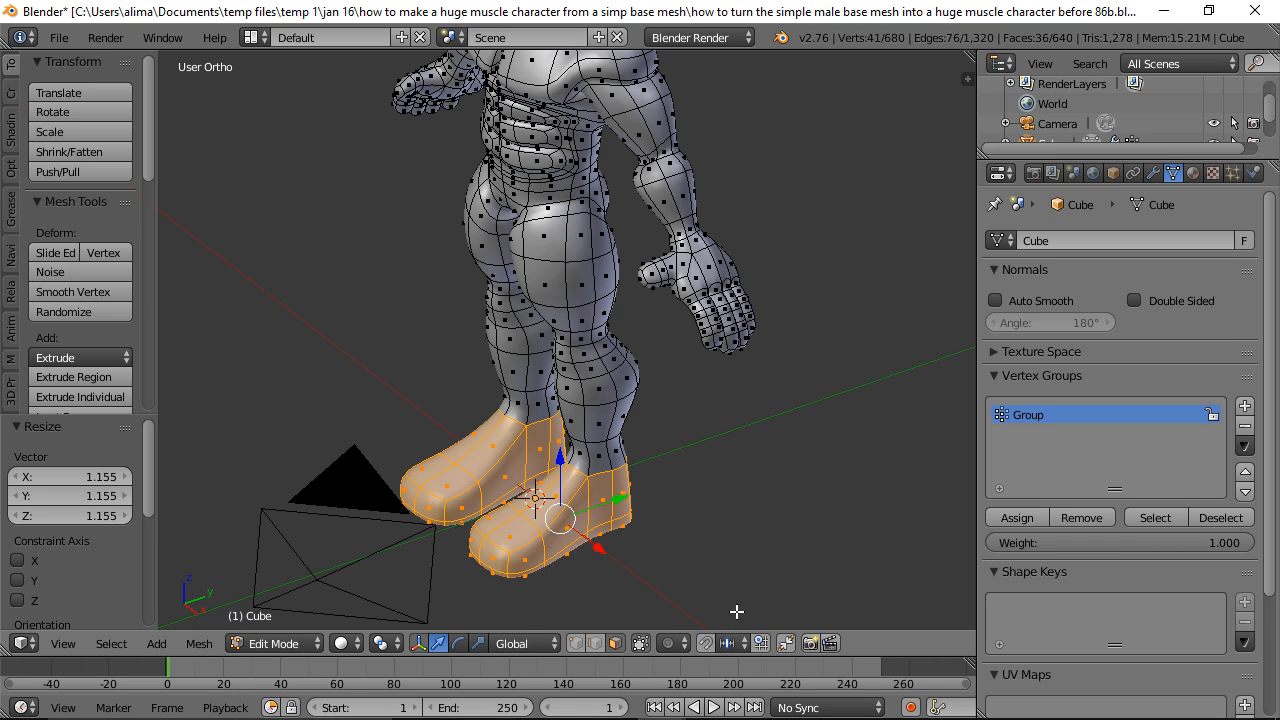
{"action": "key", "text": "s"}
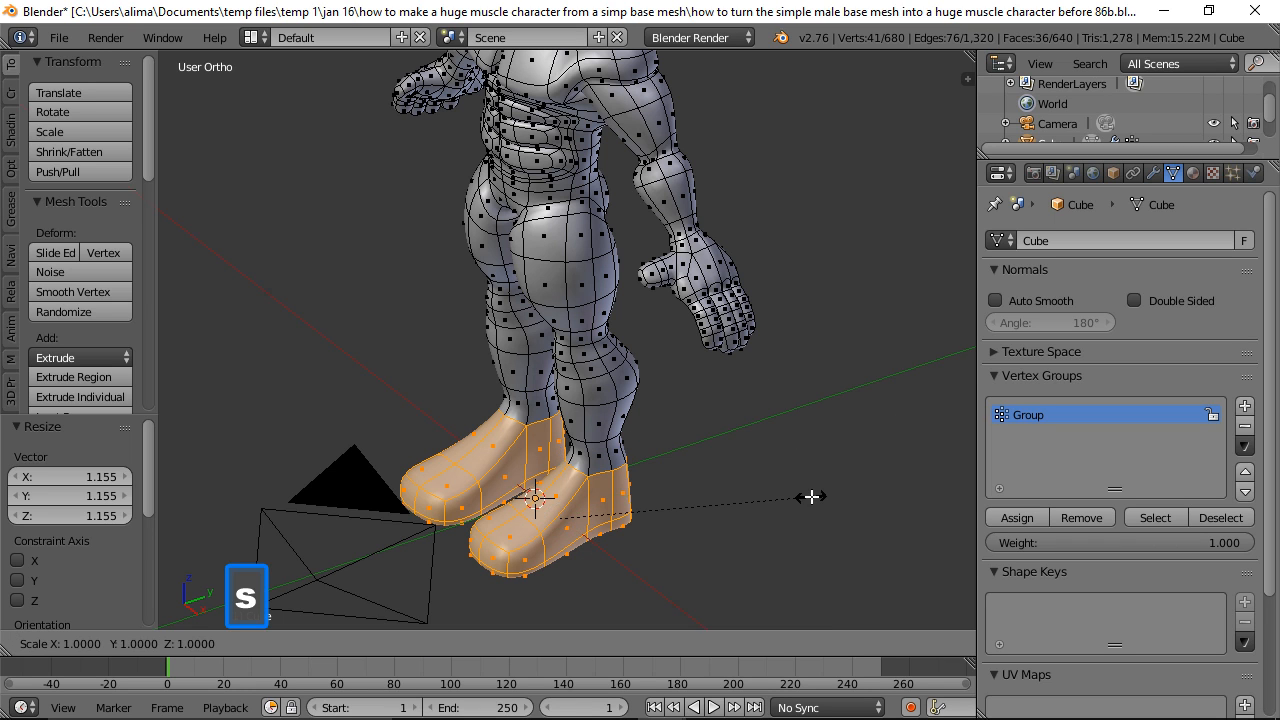
{"action": "key", "text": "y"}
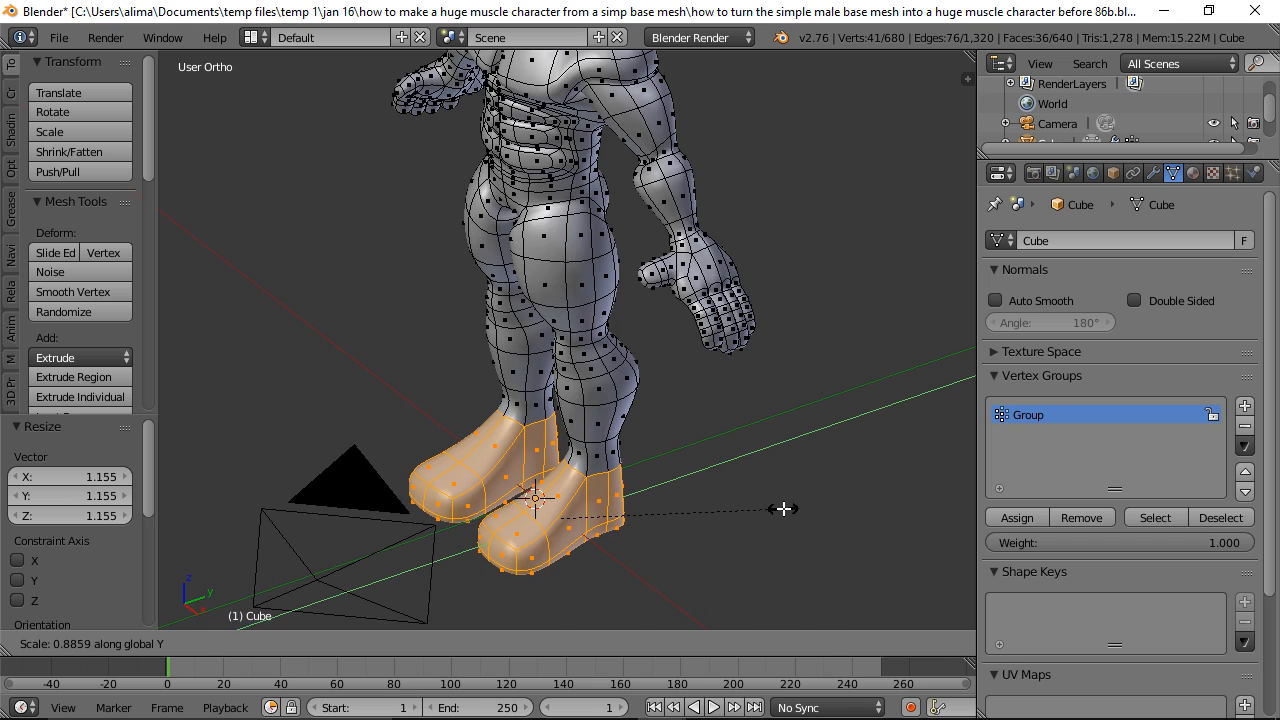
{"action": "left_click", "coordinate": [784, 509]}
{"action": "key", "text": "a"}
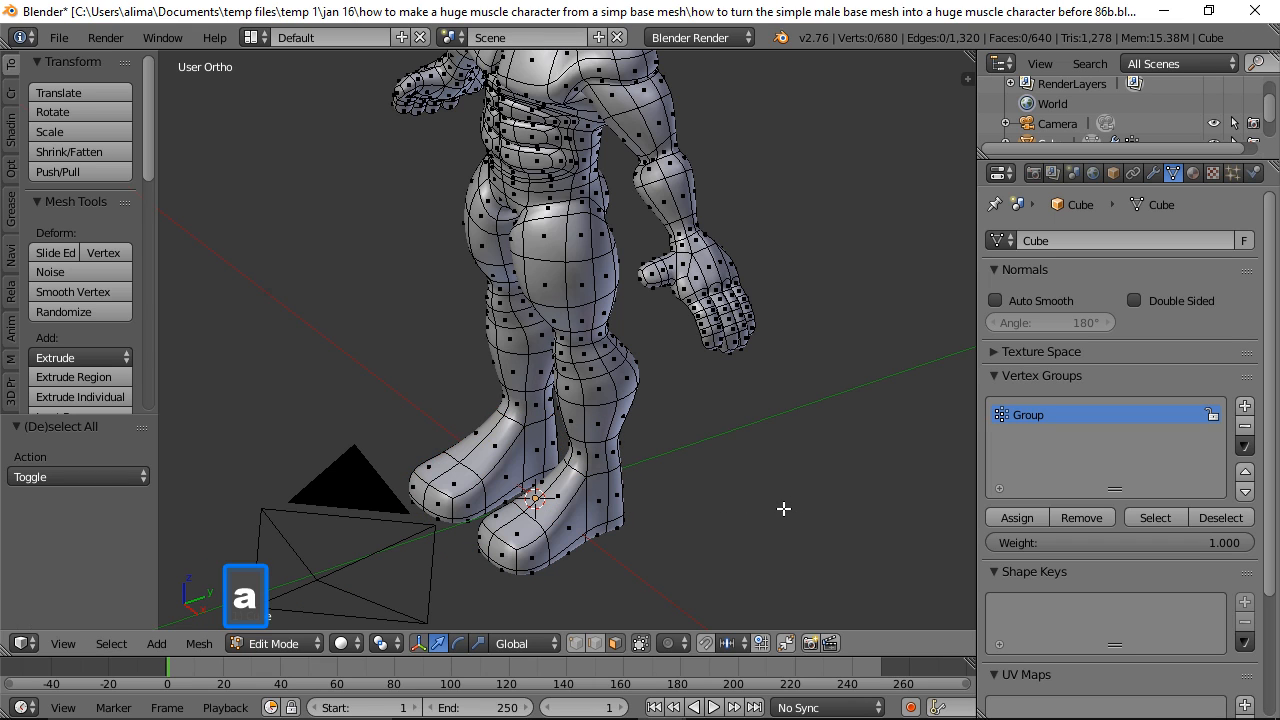
{"action": "key", "text": "ctrl+alt+s"}
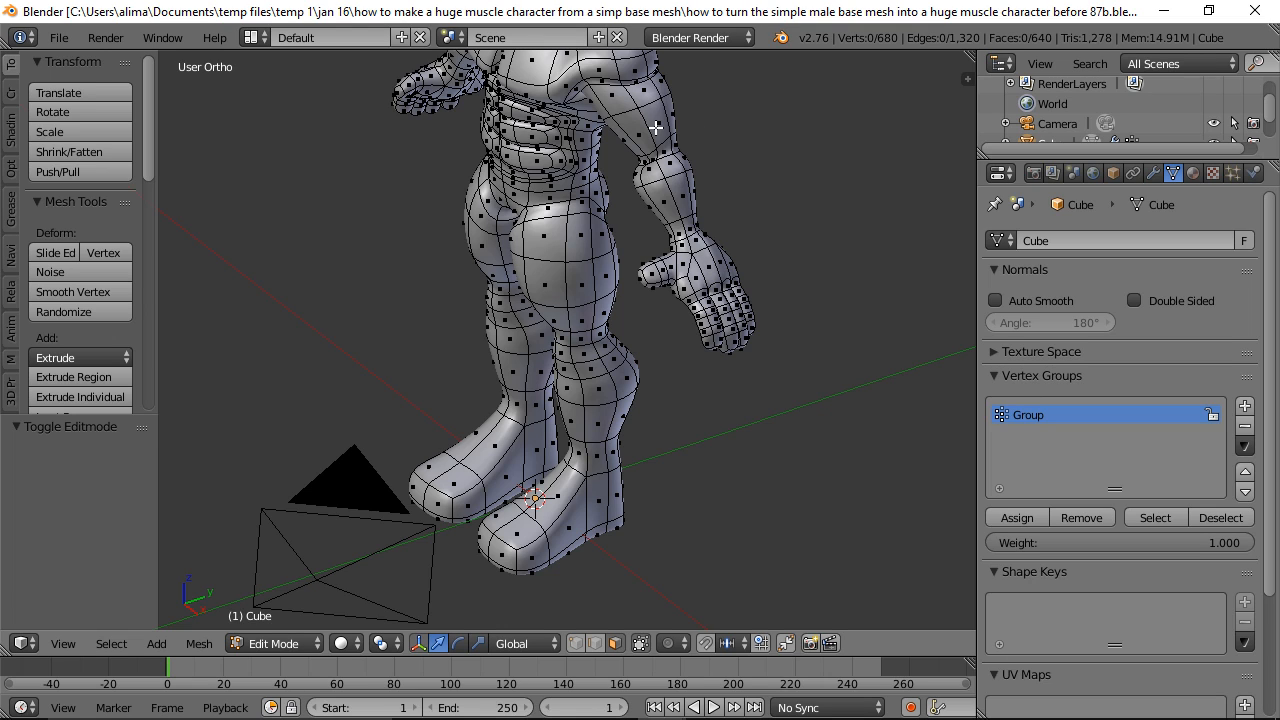
Step: Add one centred loop cut around the upper arm just above the elbow
{"action": "key", "text": "ctrl"}
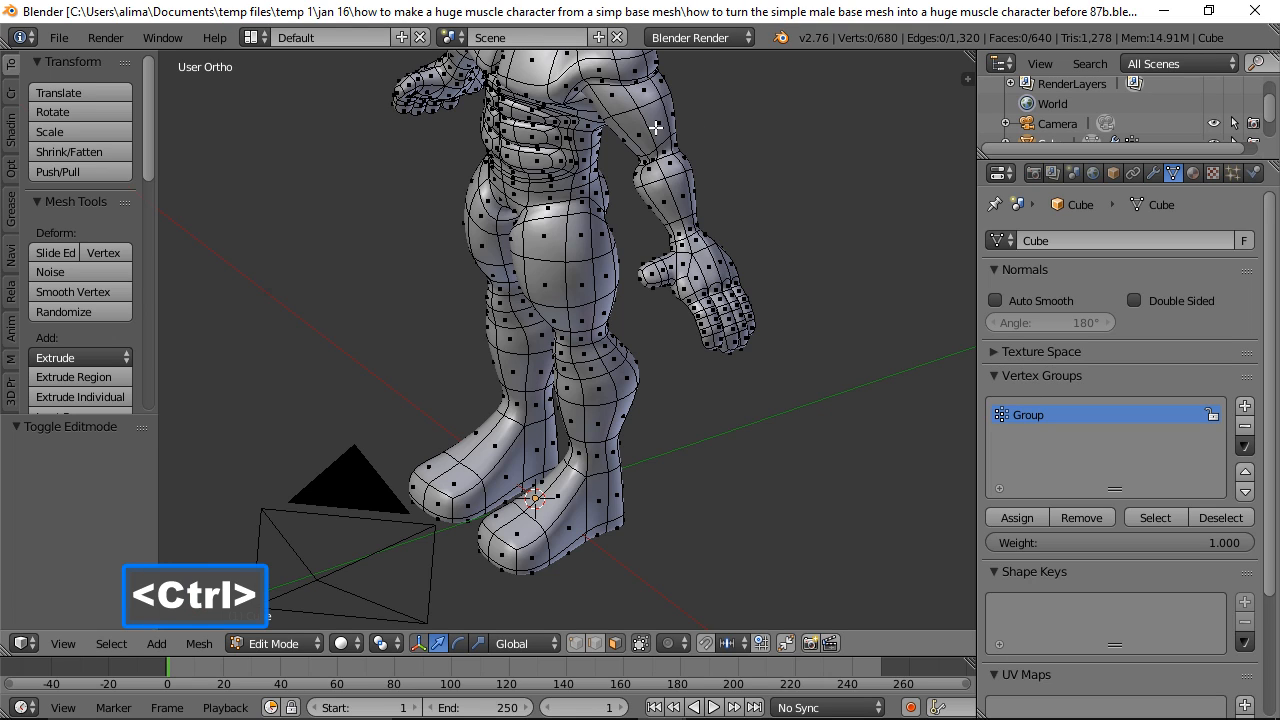
{"action": "key", "text": "ctrl+r"}
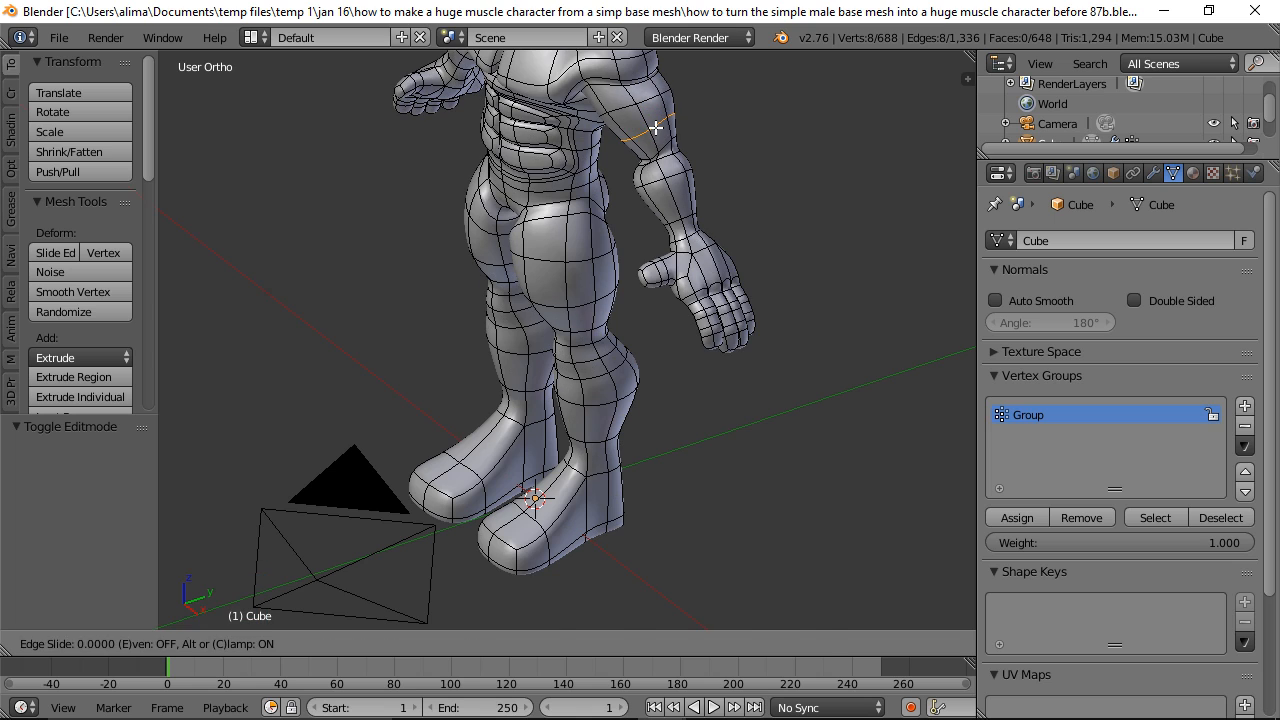
{"action": "left_click", "coordinate": [655, 127]}
{"action": "right_click", "coordinate": [652, 127]}
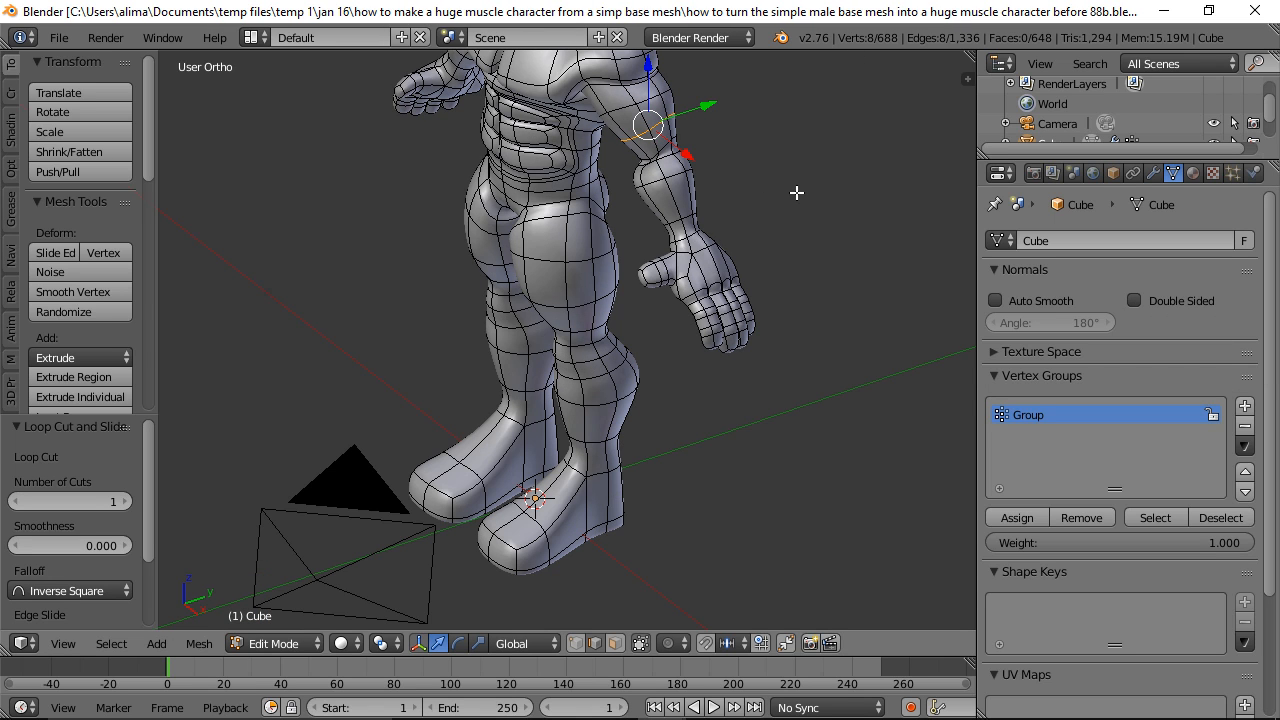
{"action": "scroll", "coordinate": [797, 192], "scroll_direction": "up", "scroll_amount": 1}
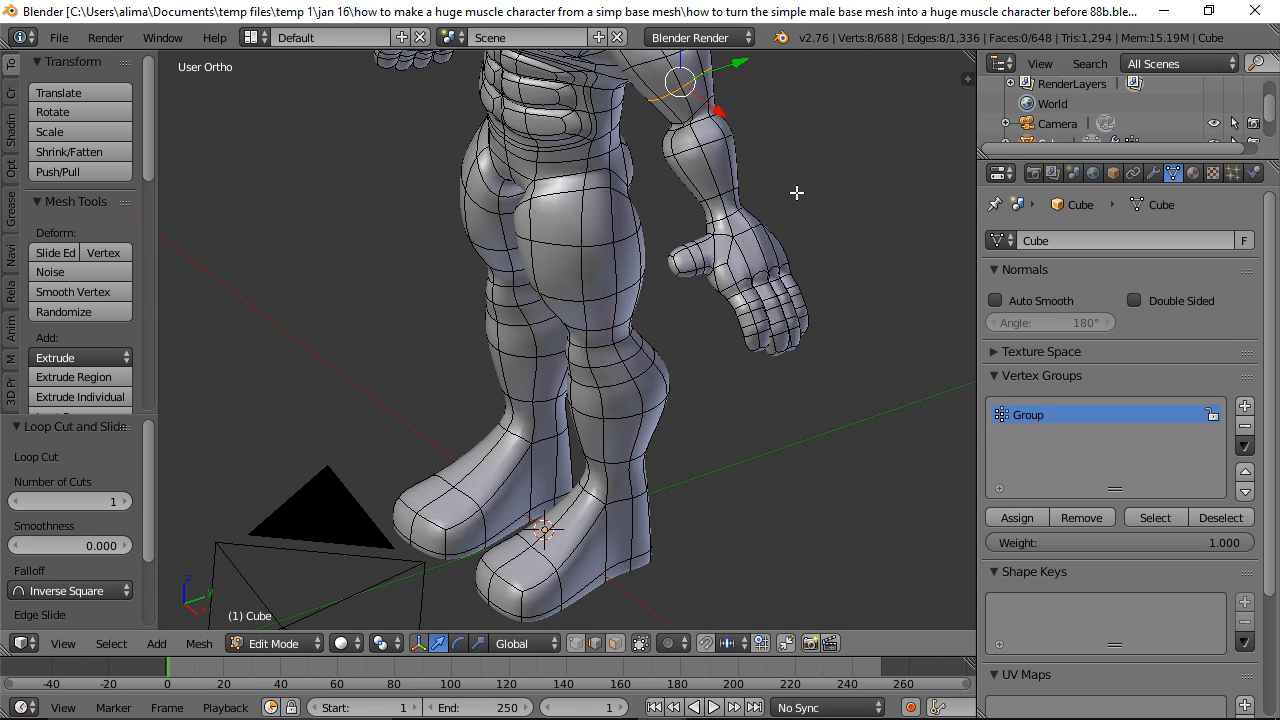
Step: Move the front inner edges of the new upper-arm loop by -0.076 along Y to bulge the biceps
{"action": "middle_click_drag", "start_coordinate": [804, 160], "coordinate": [796, 442], "text": "shift"}
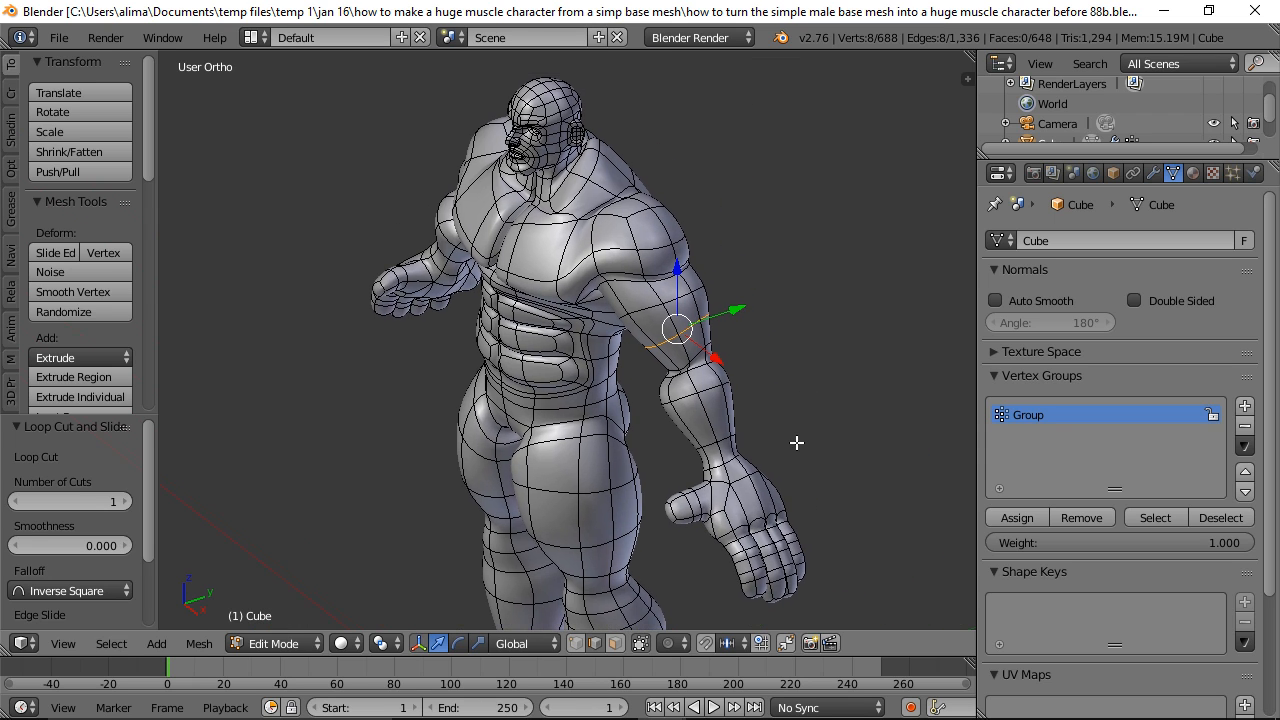
{"action": "scroll", "coordinate": [800, 343], "scroll_direction": "up", "scroll_amount": 2}
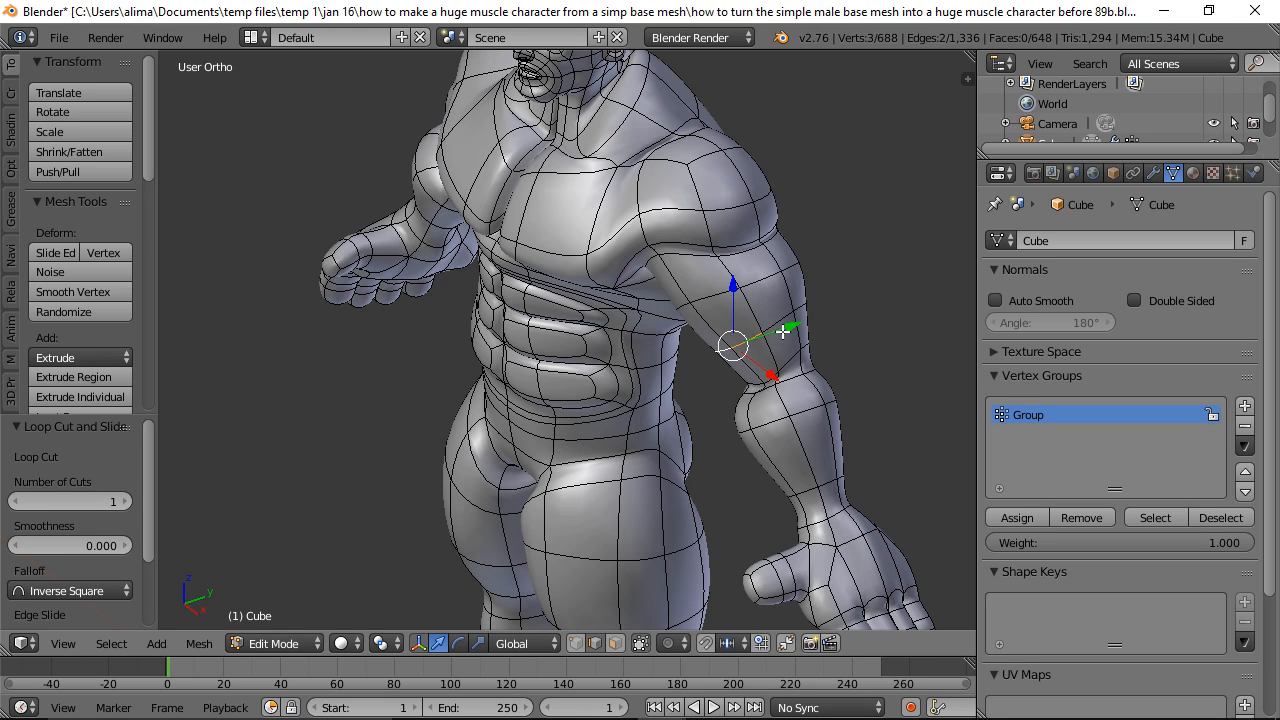
{"action": "key", "text": "g"}
{"action": "key", "text": "y"}
{"action": "left_click", "coordinate": [775, 334]}
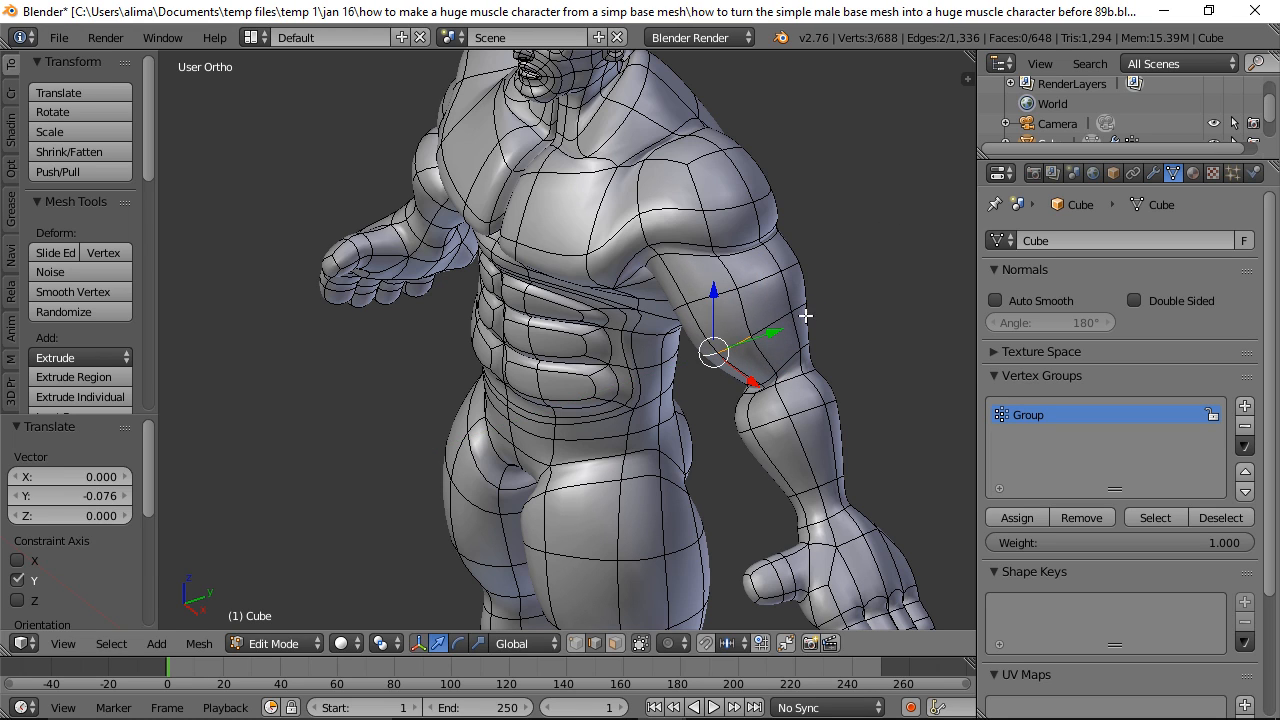
Step: Select the edge loop around the elbow crease and lower it by 0.029 along Z
{"action": "middle_click_drag", "start_coordinate": [850, 302], "coordinate": [747, 311]}
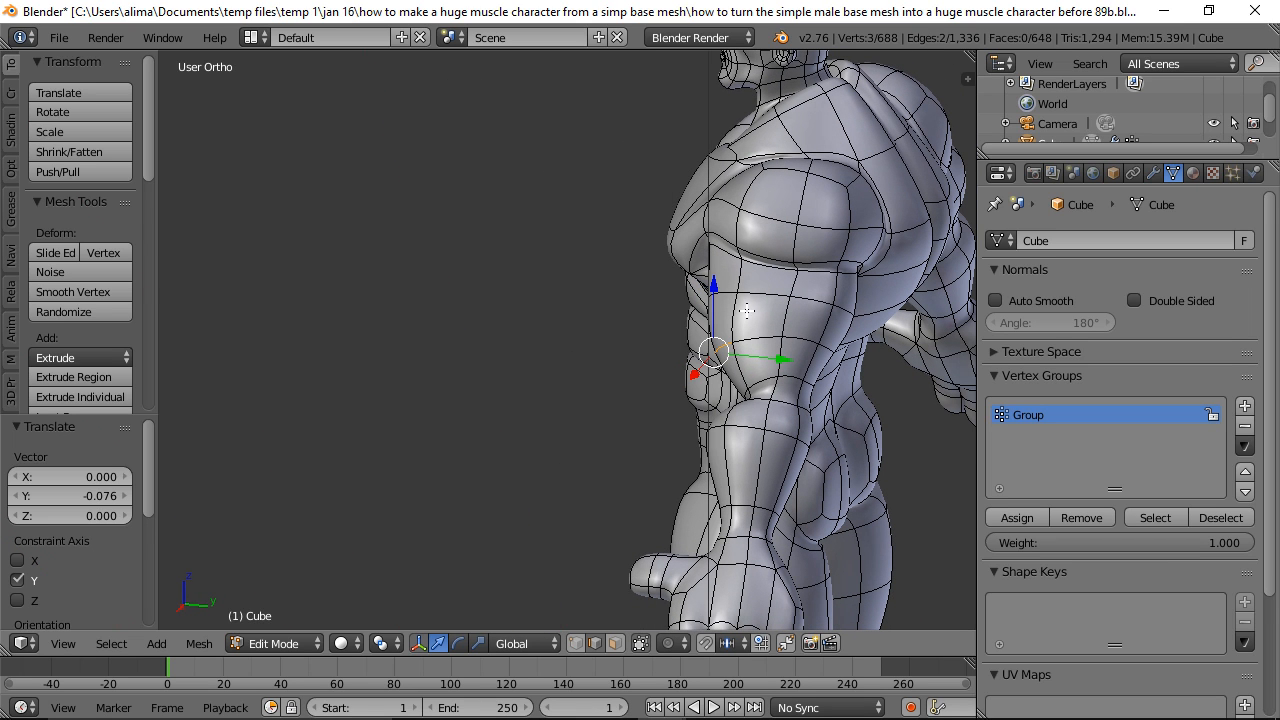
{"action": "key", "text": "alt"}
{"action": "right_click", "coordinate": [781, 405], "text": "alt"}
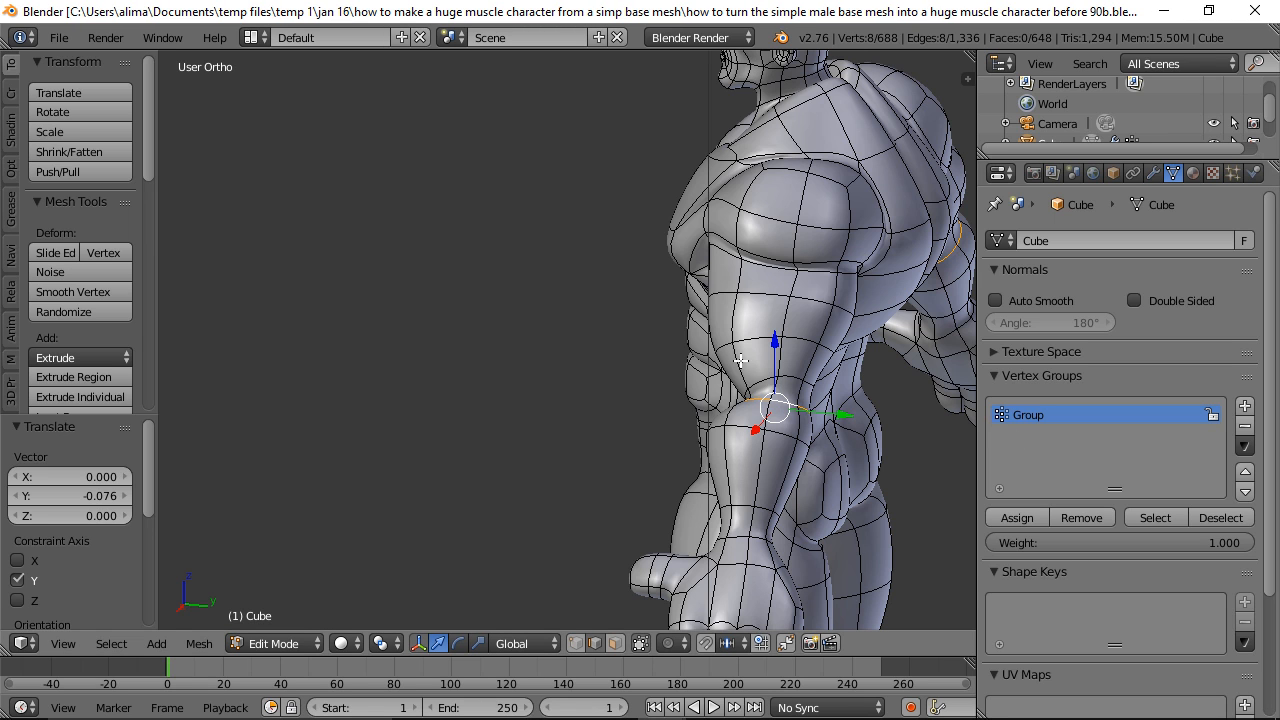
{"action": "middle_click_drag", "start_coordinate": [659, 379], "coordinate": [748, 405]}
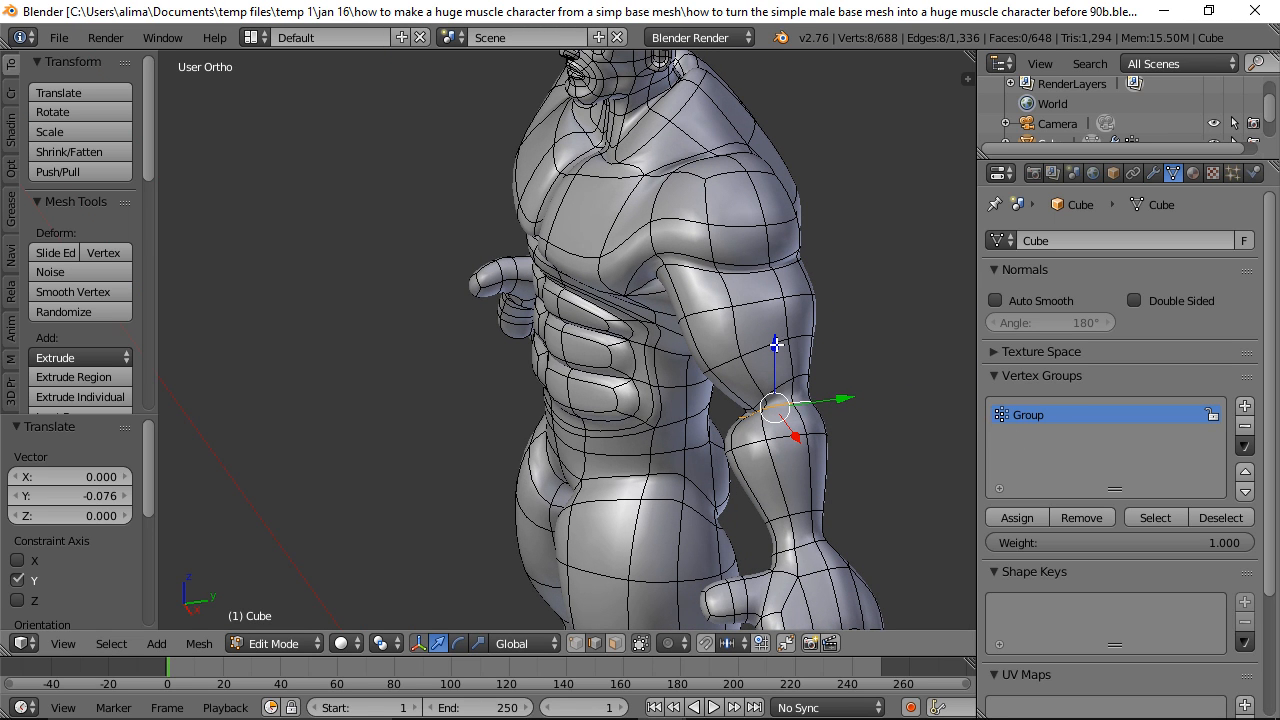
{"action": "left_click_drag", "start_coordinate": [776, 343], "coordinate": [775, 362]}
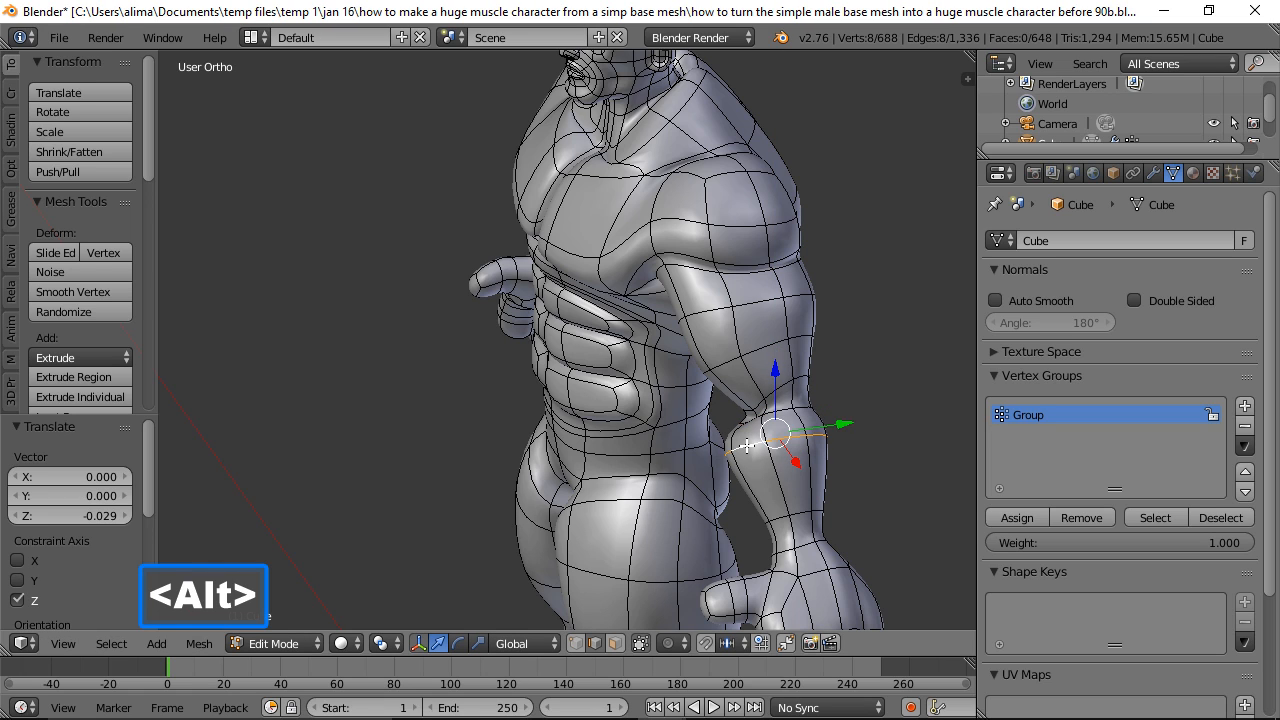
Step: Lower the forearm edge loop below the elbow, first by 0.084 along Z, and shift it backward in Y, last by 0.014
{"action": "left_click_drag", "start_coordinate": [776, 380], "coordinate": [776, 406]}
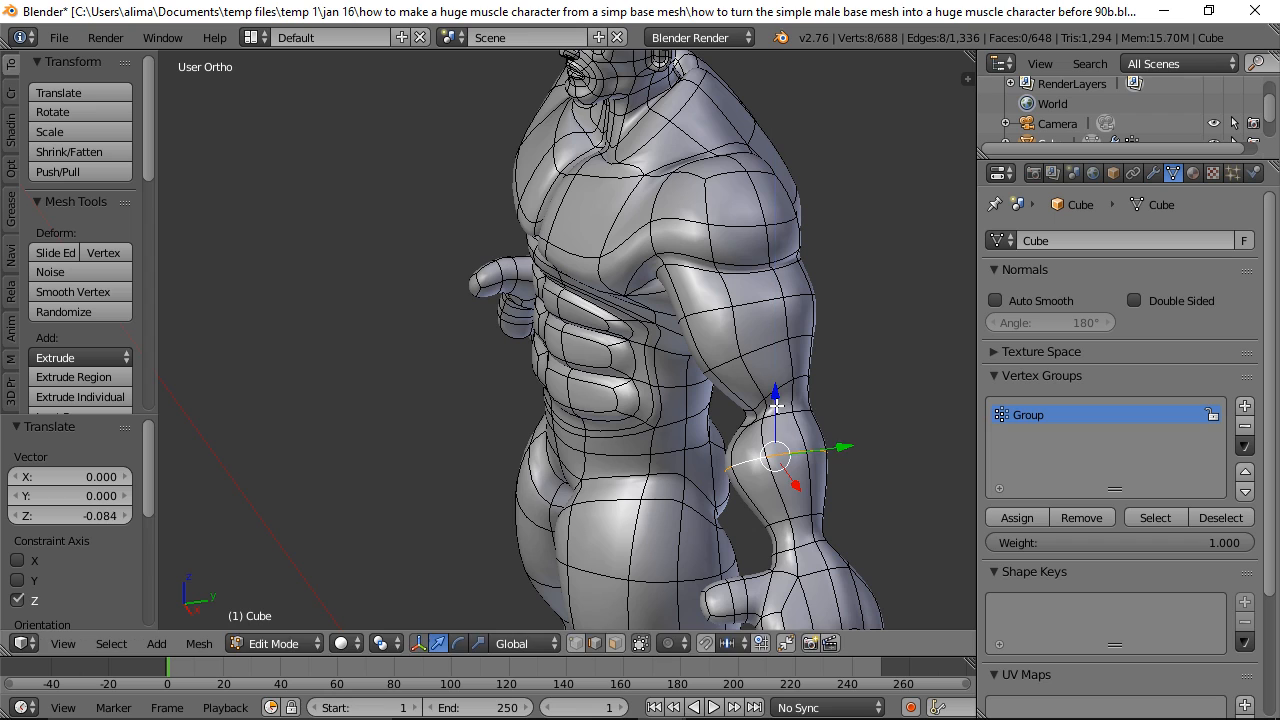
{"action": "left_click_drag", "start_coordinate": [843, 446], "coordinate": [855, 443]}
{"action": "left_click_drag", "start_coordinate": [786, 399], "coordinate": [787, 415]}
{"action": "left_click_drag", "start_coordinate": [851, 463], "coordinate": [857, 463]}
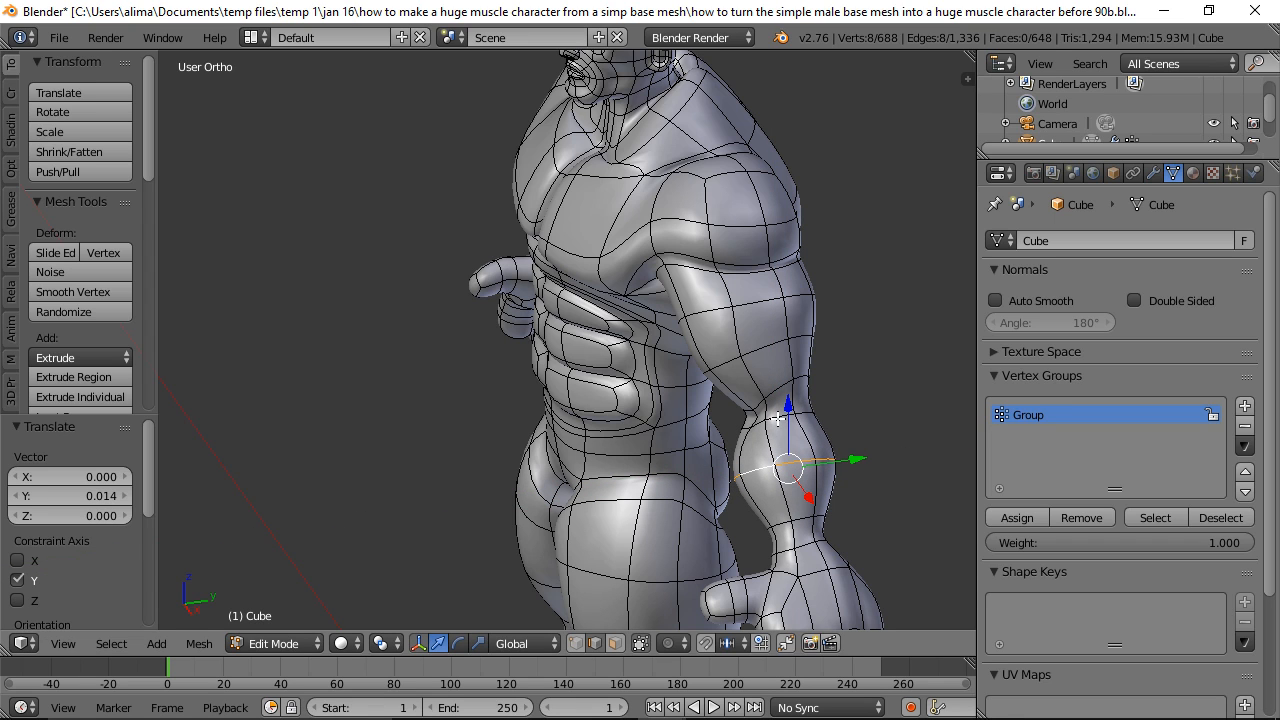
Step: Lower the elbow edge loop by another 0.048 along Z and shift it outward by 0.023 along X
{"action": "left_click", "coordinate": [778, 418], "text": "alt"}
{"action": "left_click_drag", "start_coordinate": [779, 362], "coordinate": [778, 376]}
{"action": "middle_click_drag", "start_coordinate": [778, 376], "coordinate": [866, 420]}
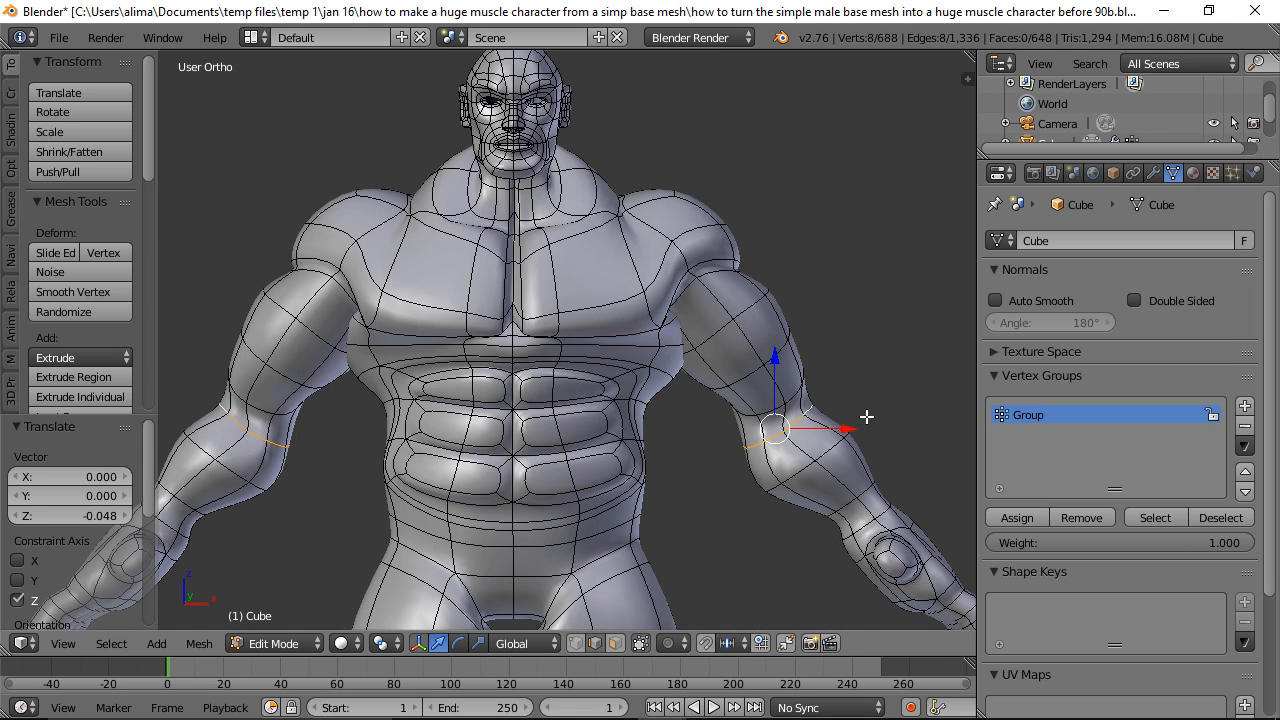
{"action": "left_click_drag", "start_coordinate": [853, 424], "coordinate": [871, 444]}
Step: Select the forearm edge loop below the elbow, raise it slightly along Z and nudge it outward along X
{"action": "right_click", "coordinate": [830, 449], "text": "alt"}
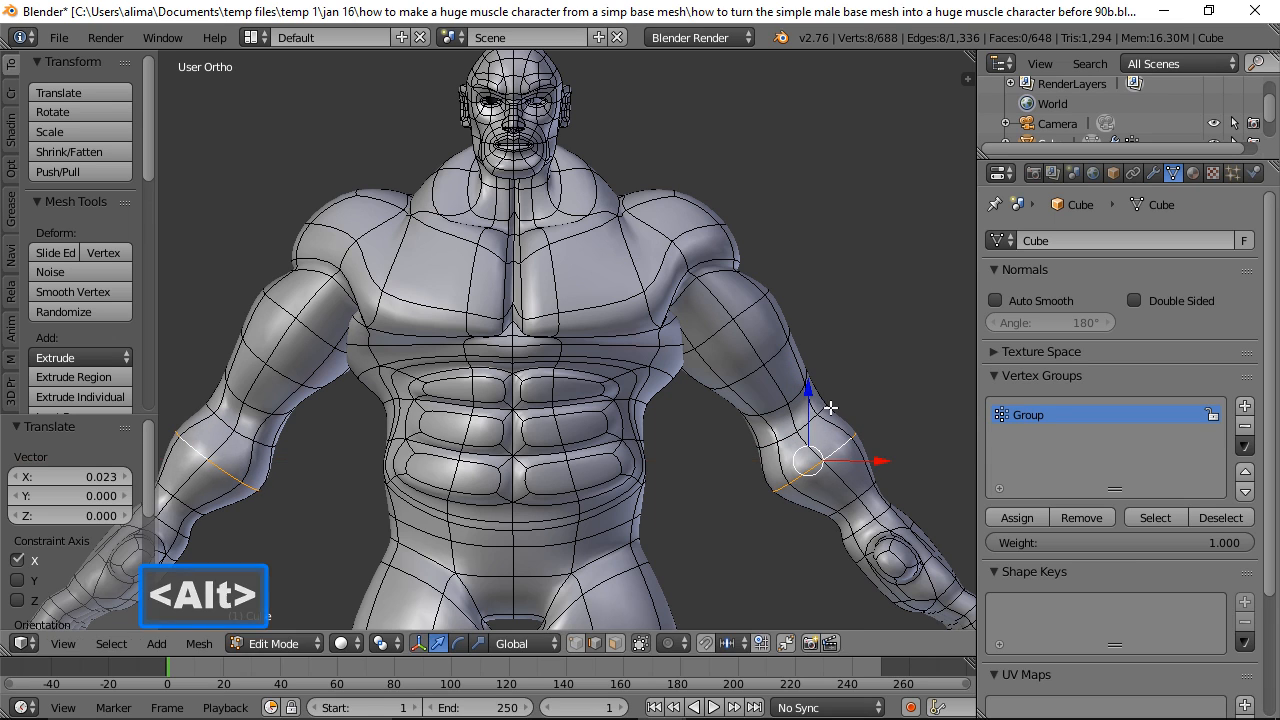
{"action": "left_click_drag", "start_coordinate": [809, 392], "coordinate": [814, 384]}
{"action": "left_click_drag", "start_coordinate": [884, 451], "coordinate": [887, 450]}
Step: Lower the inner upper-arm edge by 0.053 along Z and push the outer upper-arm edge out by 0.024 along X
{"action": "right_click", "coordinate": [699, 379]}
{"action": "left_click_drag", "start_coordinate": [690, 318], "coordinate": [689, 334]}
{"action": "middle_click_drag", "start_coordinate": [808, 311], "coordinate": [777, 310]}
{"action": "right_click", "coordinate": [777, 309]}
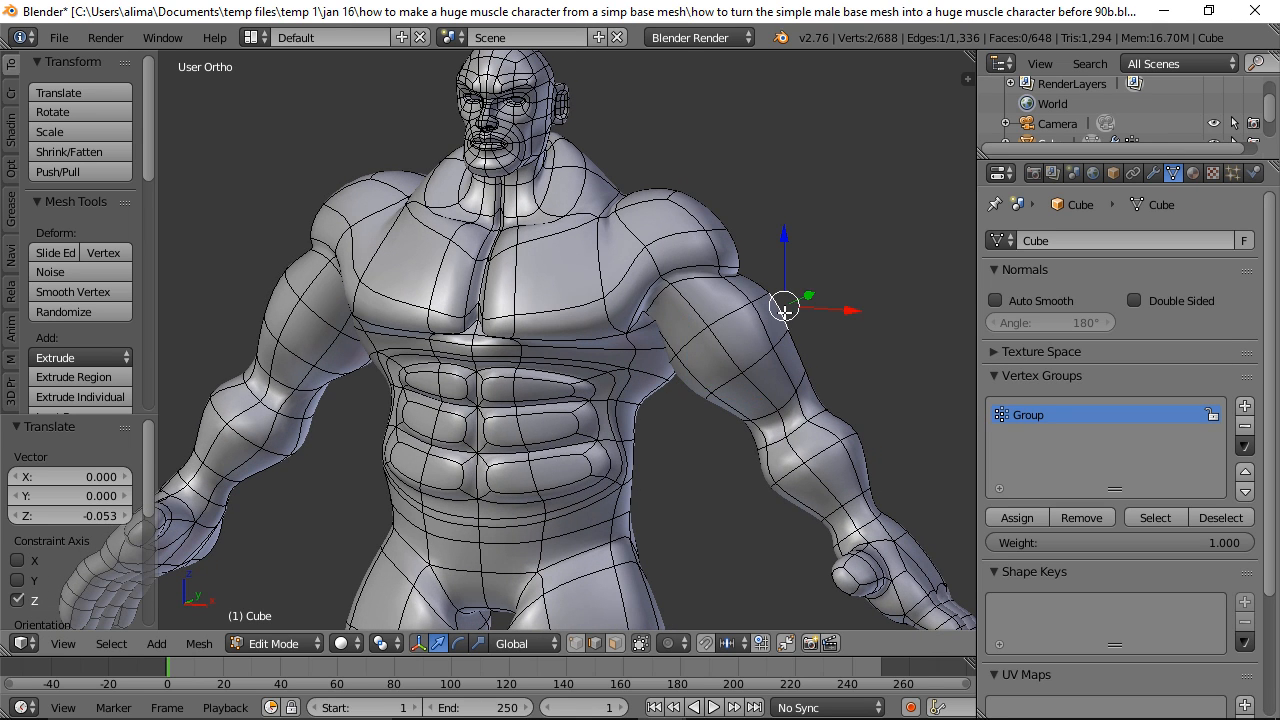
{"action": "key", "text": "g"}
{"action": "key", "text": "x"}
{"action": "left_click", "coordinate": [838, 302]}
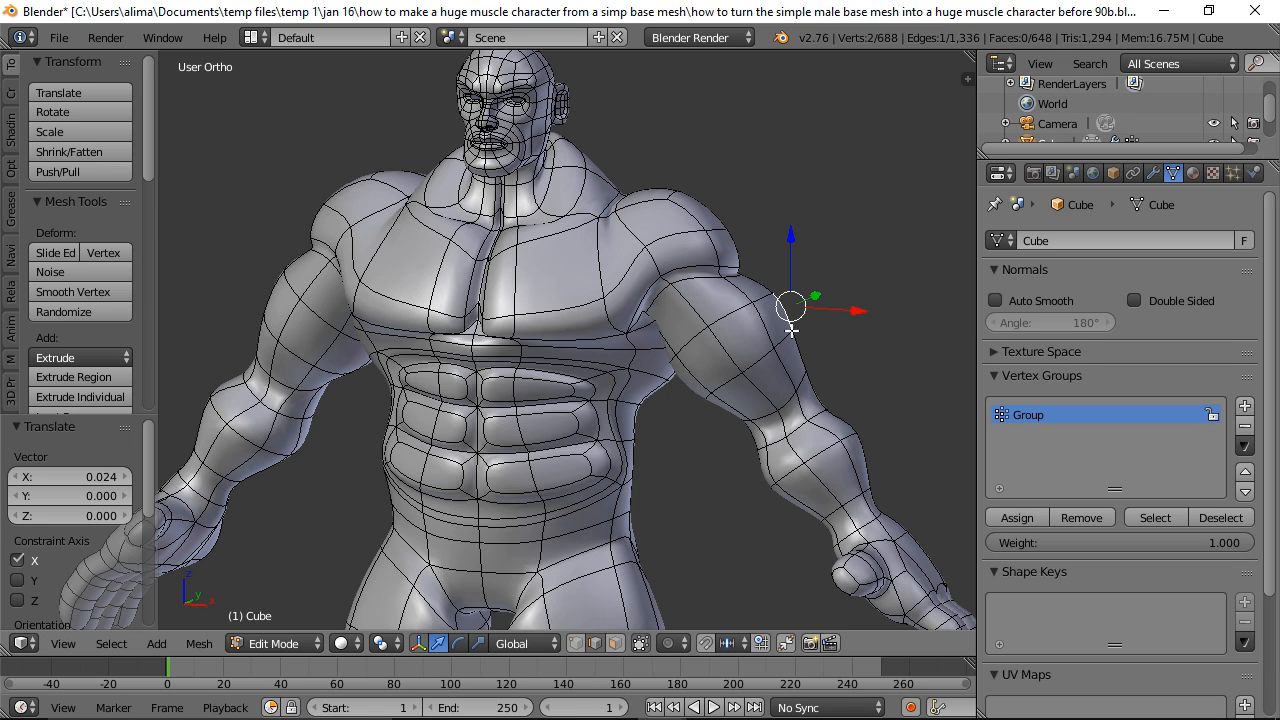
Step: Select the two rear edges of the upper arm above the elbow and move them back by 0.080 along Y
{"action": "middle_click_drag", "start_coordinate": [808, 377], "coordinate": [890, 409]}
{"action": "right_click", "coordinate": [810, 377]}
{"action": "right_click", "coordinate": [834, 394], "text": "shift"}
{"action": "key", "text": "g"}
{"action": "key", "text": "y"}
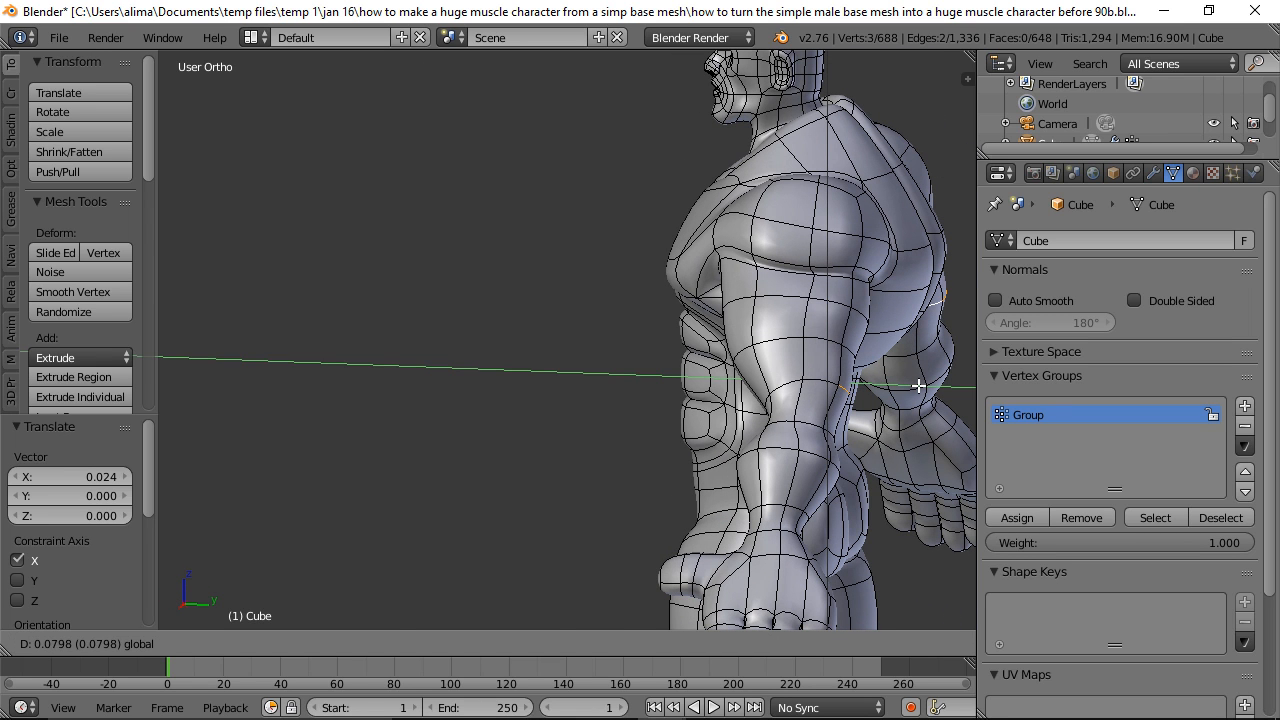
{"action": "left_click", "coordinate": [839, 351]}
Step: Select the adjoining edges at the back of the upper arm and move them by 0.076 along Y
{"action": "right_click", "coordinate": [842, 345], "text": "shift"}
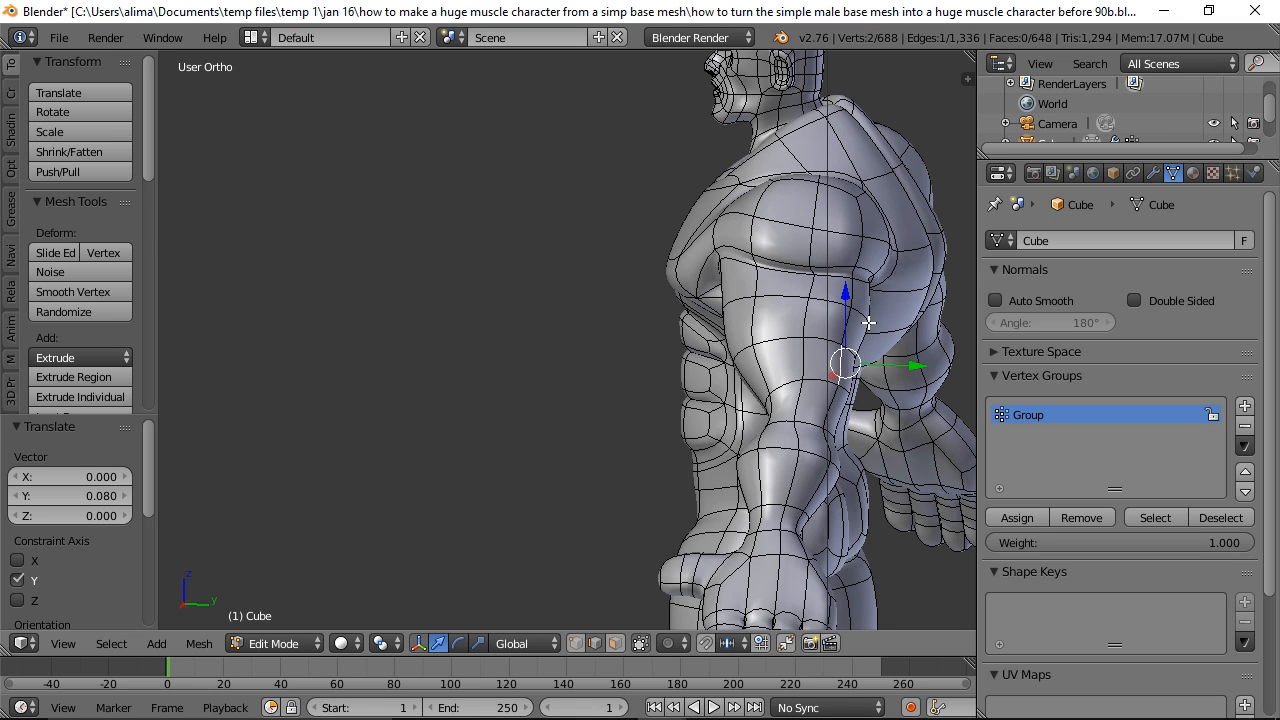
{"action": "right_click", "coordinate": [845, 348]}
{"action": "middle_click_drag", "start_coordinate": [950, 406], "coordinate": [884, 382]}
{"action": "right_click", "coordinate": [876, 369], "text": "shift"}
{"action": "left_click_drag", "start_coordinate": [907, 357], "coordinate": [934, 357]}
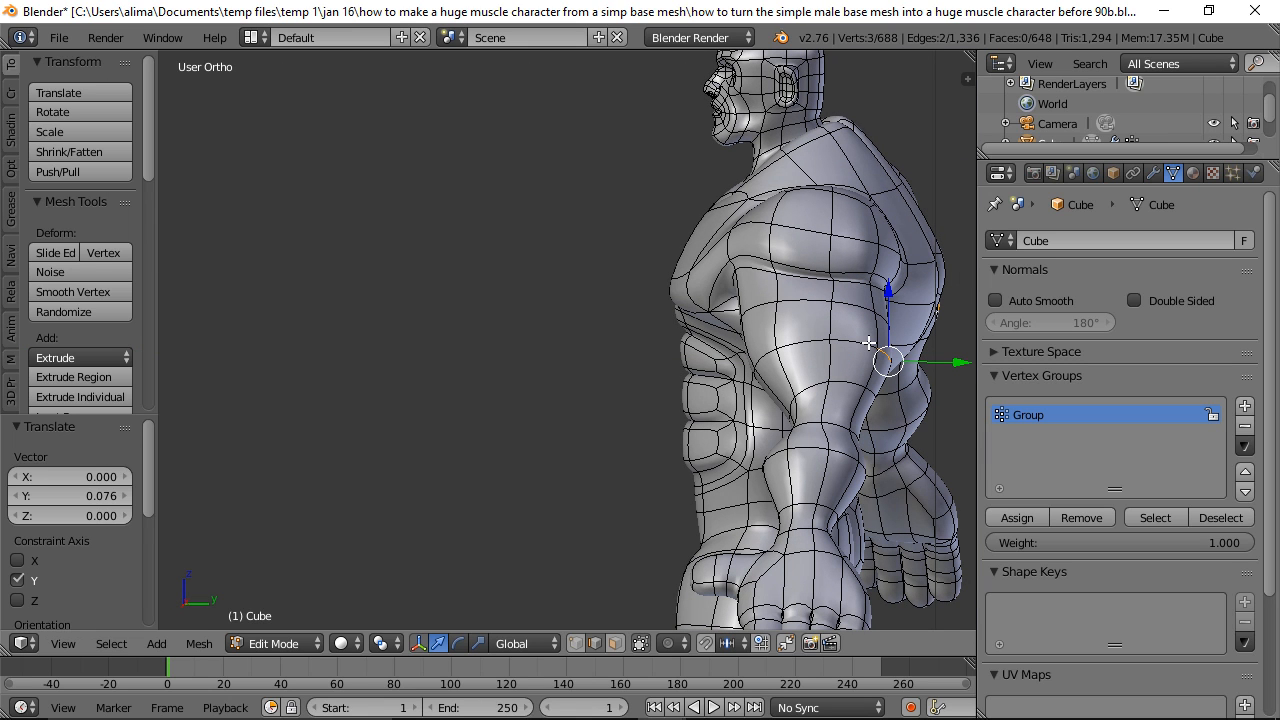
Step: Deselect everything, save the file as version 91b, and bring the whole figure into a front view
{"action": "key", "text": "a"}
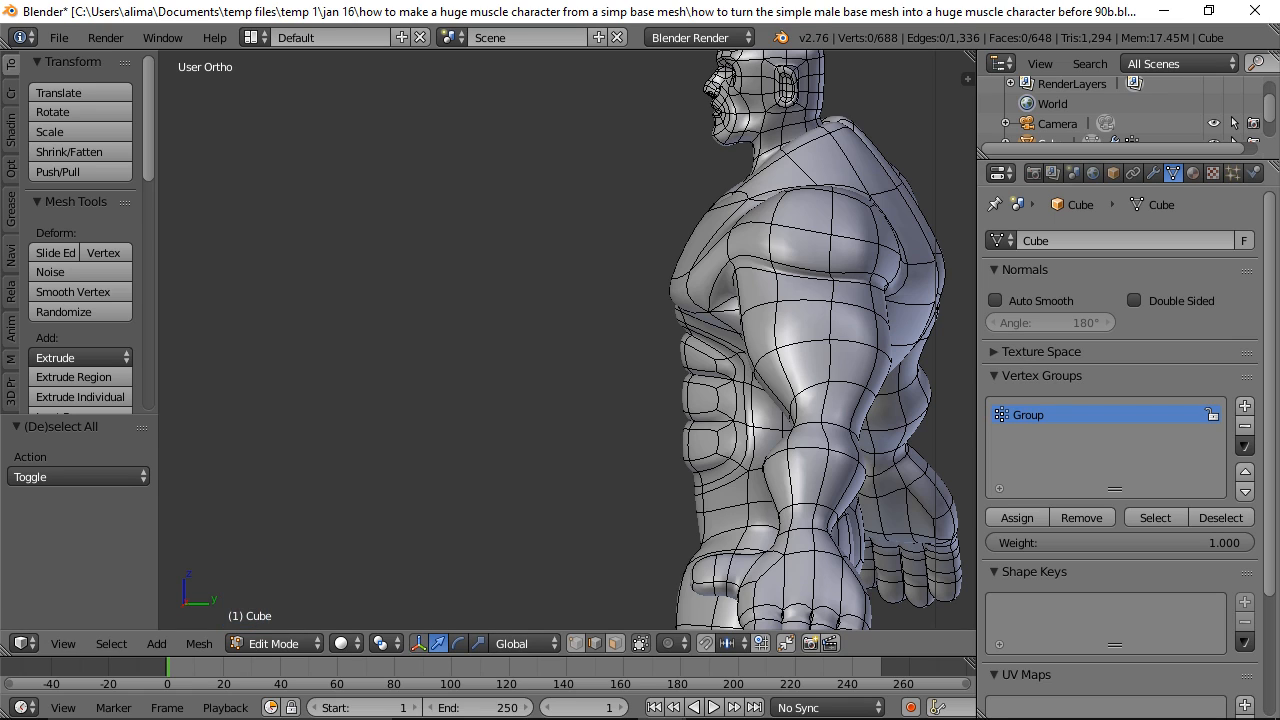
{"action": "key", "text": "ctrl+alt+s"}
{"action": "middle_click_drag", "start_coordinate": [486, 240], "coordinate": [713, 251]}
{"action": "scroll", "coordinate": [799, 291], "scroll_direction": "down", "scroll_amount": 4}
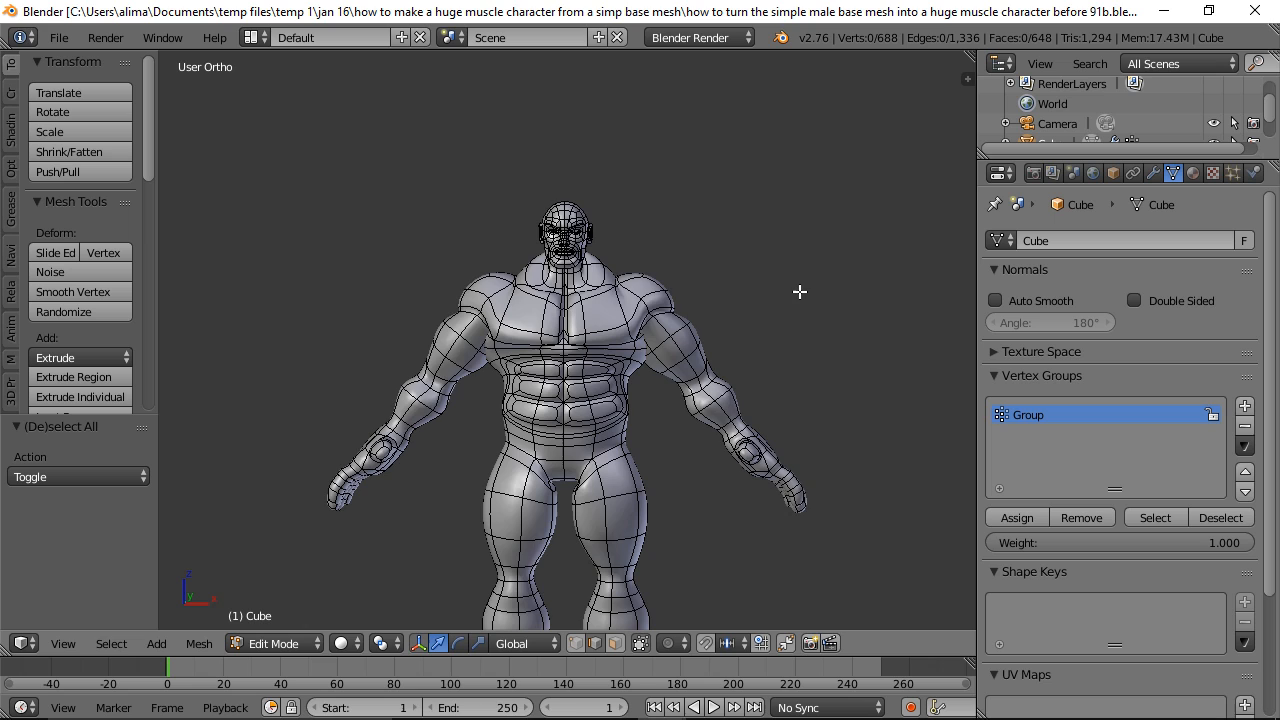
{"action": "scroll", "coordinate": [800, 285], "scroll_direction": "down", "scroll_amount": 1}
{"action": "middle_click_drag", "start_coordinate": [673, 402], "coordinate": [690, 300], "text": "shift"}
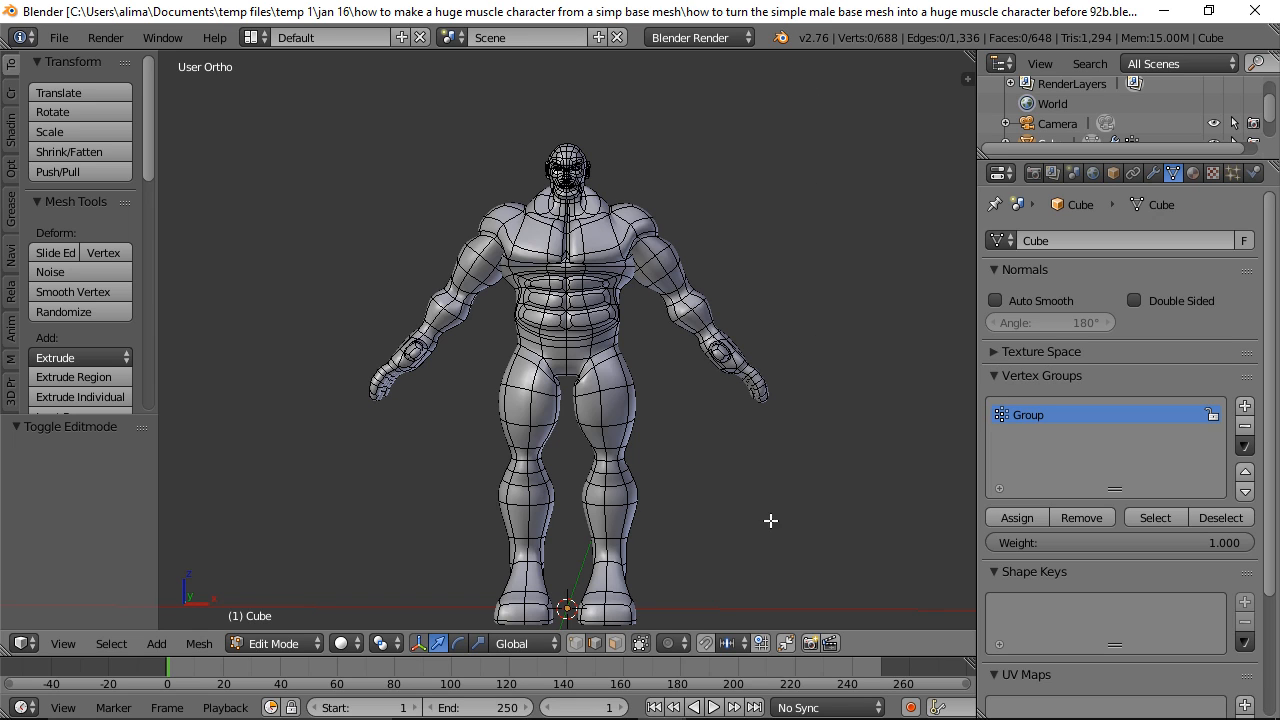
Step: Switch to face selection and move the inner-thigh face outward along X to widen the gap between the thighs
{"action": "left_click", "coordinate": [617, 643]}
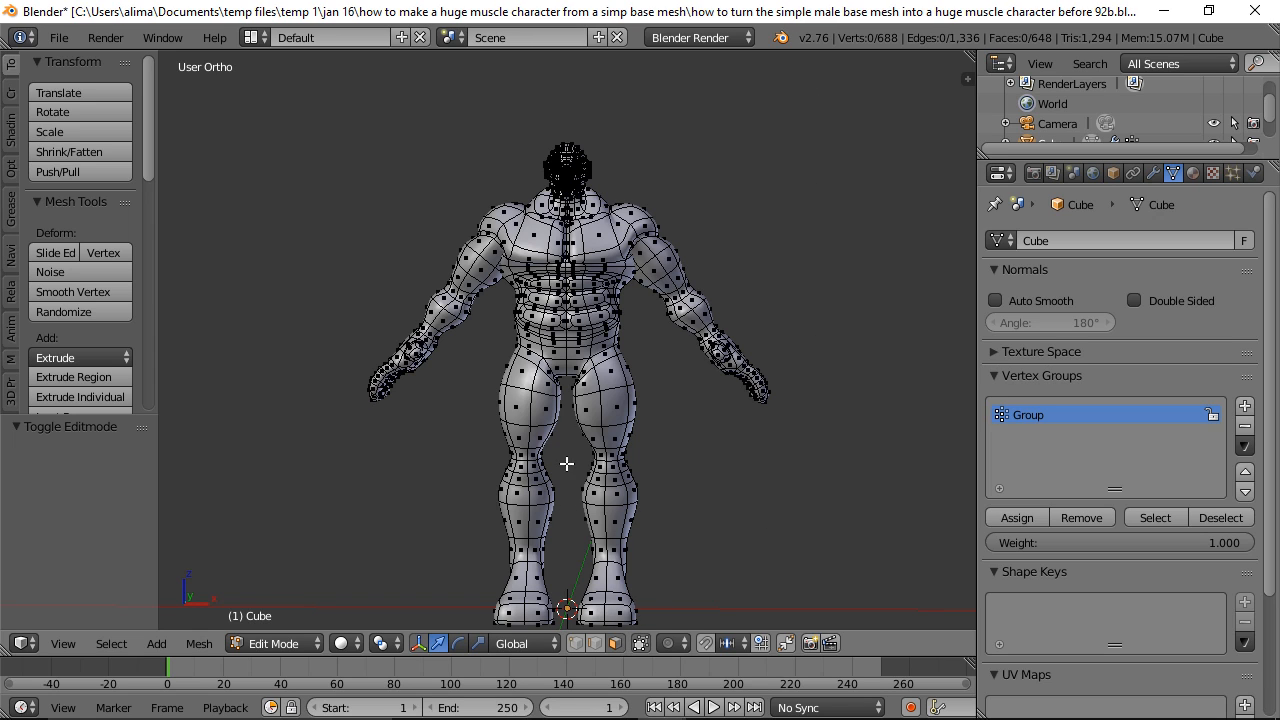
{"action": "right_click", "coordinate": [576, 408]}
{"action": "left_click_drag", "start_coordinate": [626, 407], "coordinate": [638, 406]}
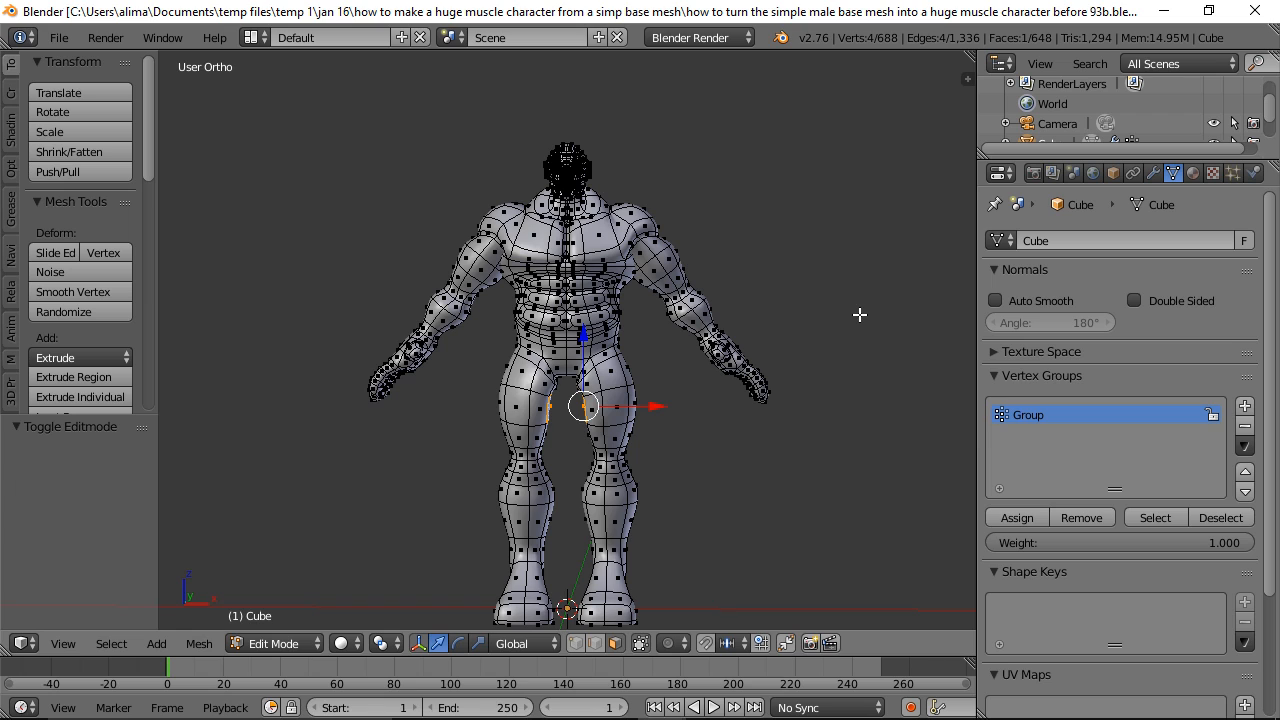
Step: Deselect everything and enable Clipping on the Mirror modifier
{"action": "key", "text": "a"}
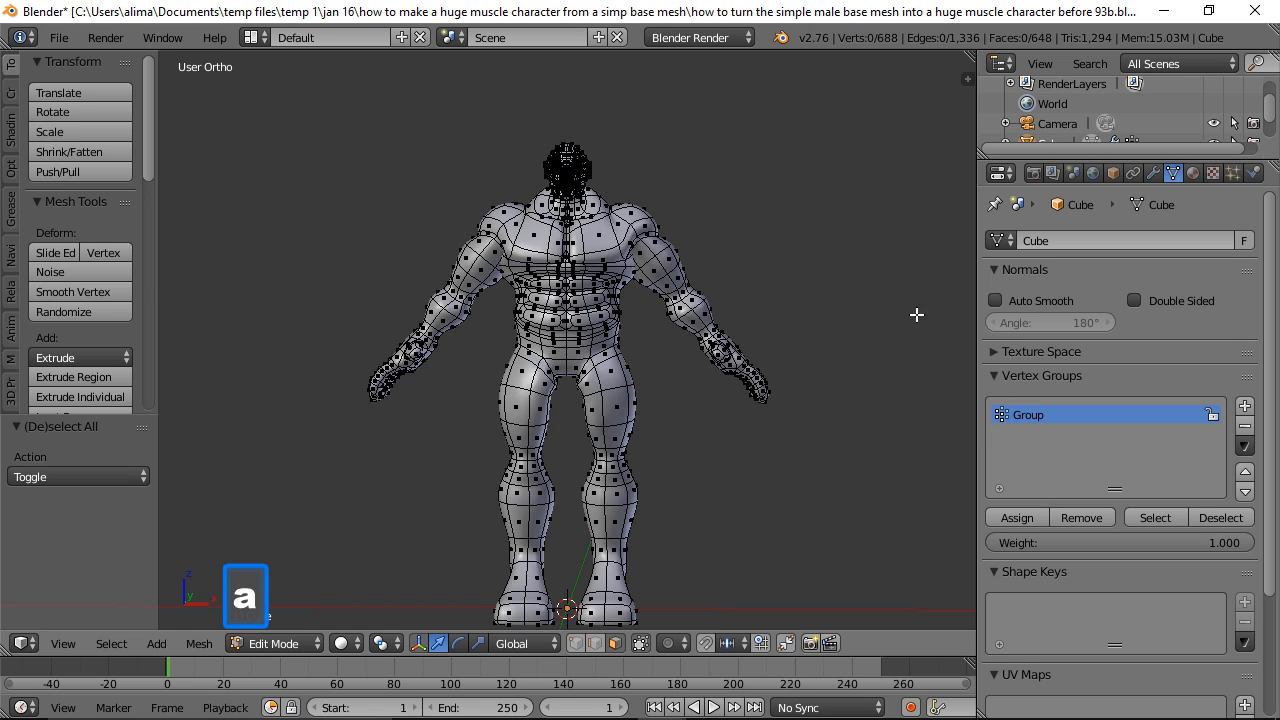
{"action": "left_click", "coordinate": [1155, 175]}
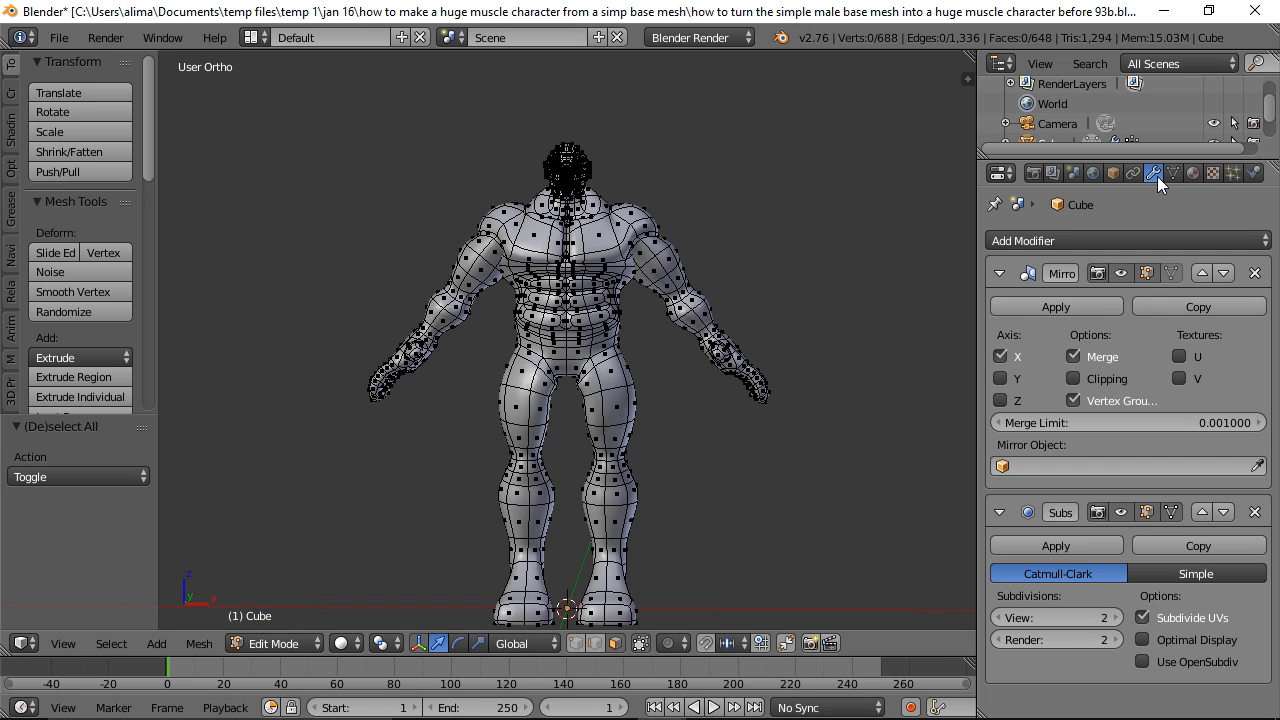
{"action": "left_click", "coordinate": [1072, 378]}
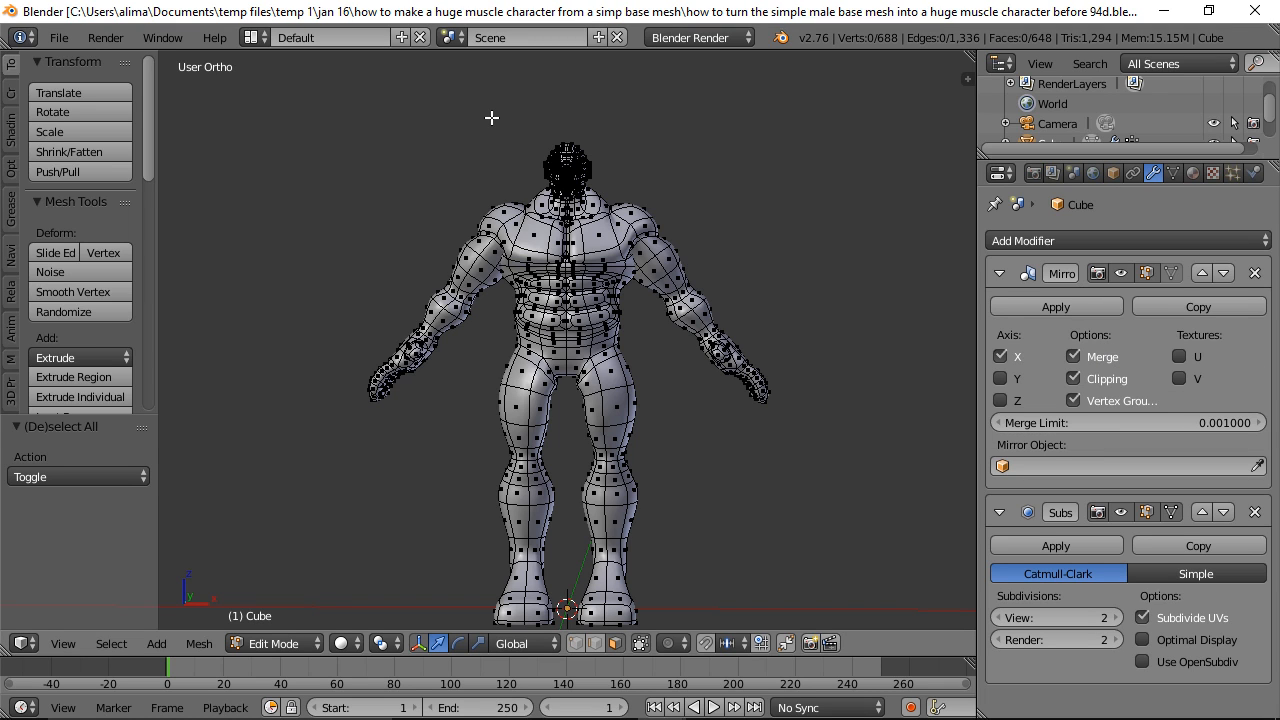
Step: Zoom in on the head, switch to wireframe shading, and lasso-select all faces of the head
{"action": "key", "text": "shift+b"}
{"action": "mouse_move", "coordinate": [492, 118]}
{"action": "left_mouse_down"}
{"action": "mouse_move", "coordinate": [611, 242]}
{"action": "mouse_move", "coordinate": [632, 237]}
{"action": "left_mouse_up"}
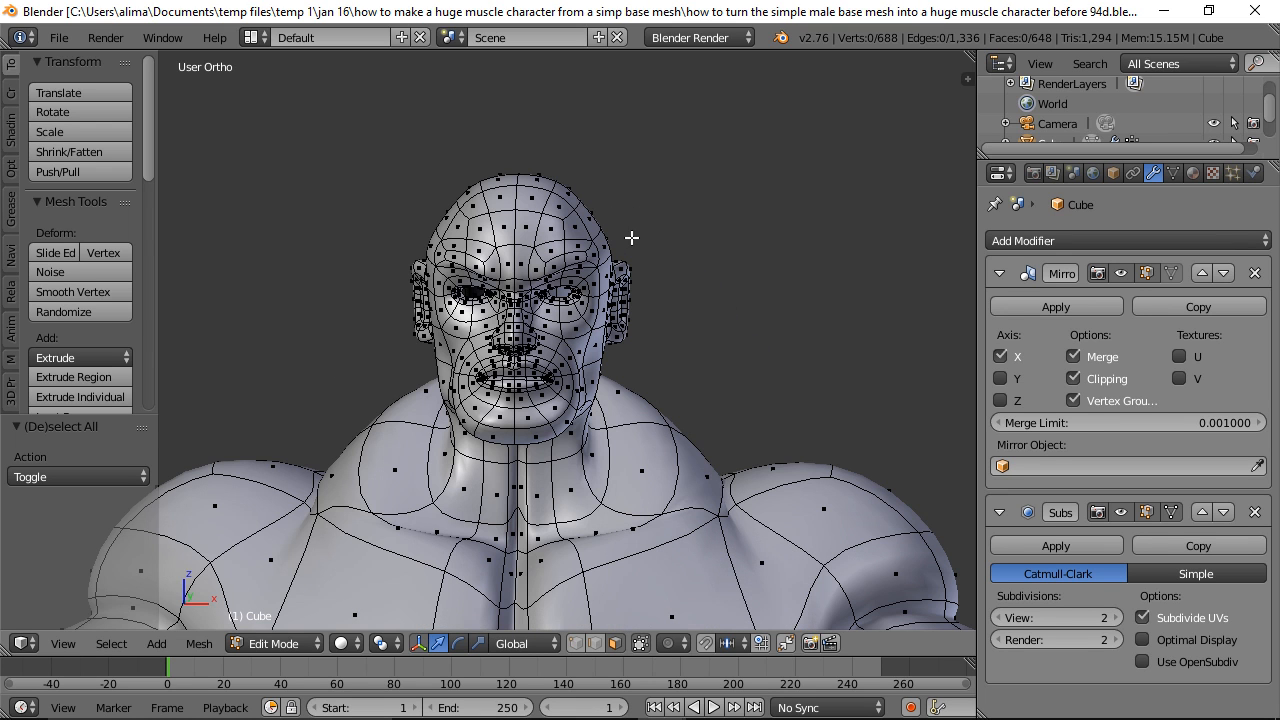
{"action": "middle_click_drag", "start_coordinate": [485, 467], "coordinate": [582, 413]}
{"action": "key", "text": "z"}
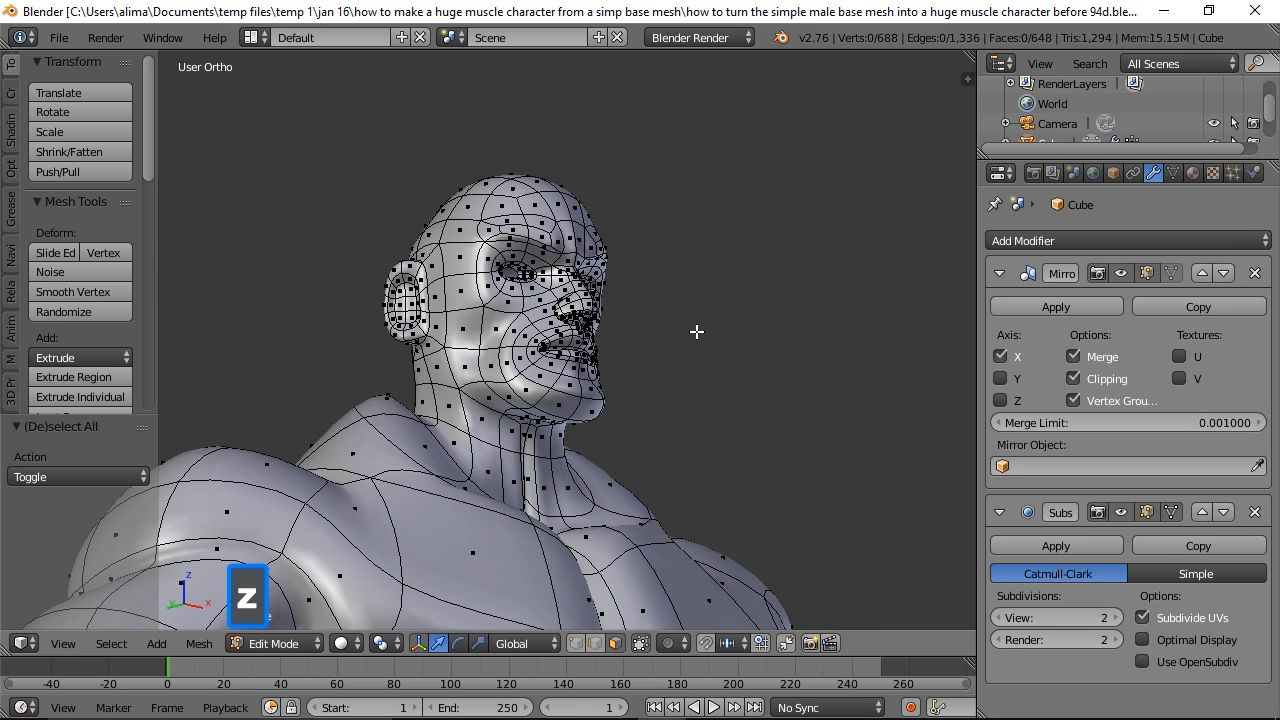
{"action": "left_click", "coordinate": [820, 328]}
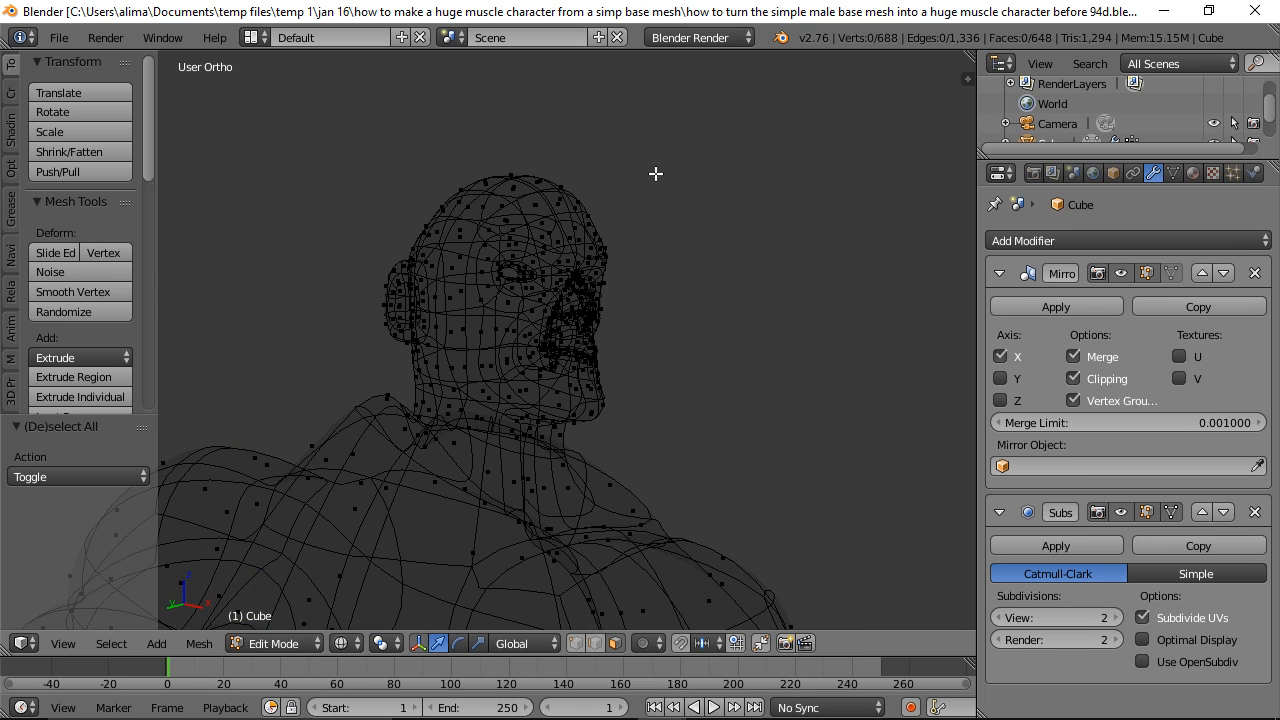
{"action": "key", "text": "ctrl"}
{"action": "mouse_move", "coordinate": [655, 174]}
{"action": "left_mouse_down", "text": "ctrl"}
{"action": "mouse_move", "coordinate": [477, 129]}
{"action": "mouse_move", "coordinate": [337, 251]}
{"action": "mouse_move", "coordinate": [371, 346]}
{"action": "mouse_move", "coordinate": [402, 386]}
{"action": "mouse_move", "coordinate": [443, 407]}
{"action": "mouse_move", "coordinate": [531, 431]}
{"action": "mouse_move", "coordinate": [681, 426]}
{"action": "left_mouse_up", "text": "ctrl"}
{"action": "middle_click_drag", "start_coordinate": [831, 320], "coordinate": [603, 410]}
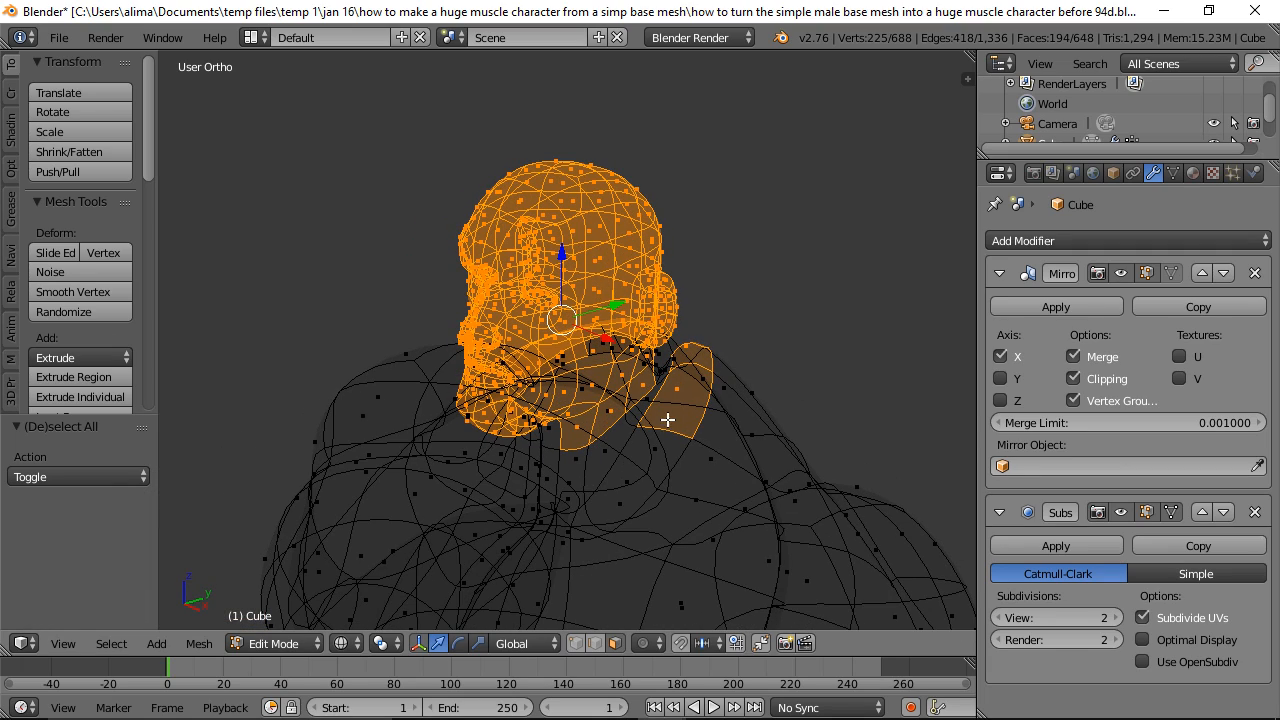
Step: Return to solid shading and save the file
{"action": "key", "text": "z"}
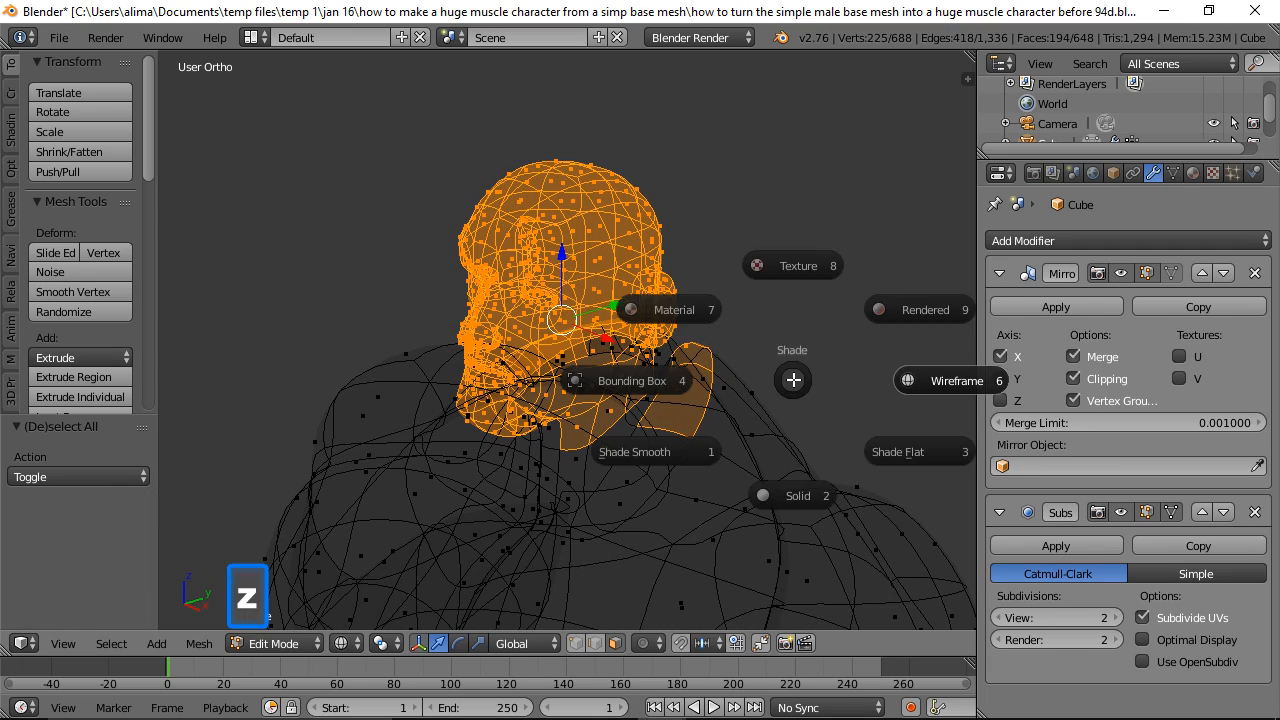
{"action": "left_click", "coordinate": [805, 494]}
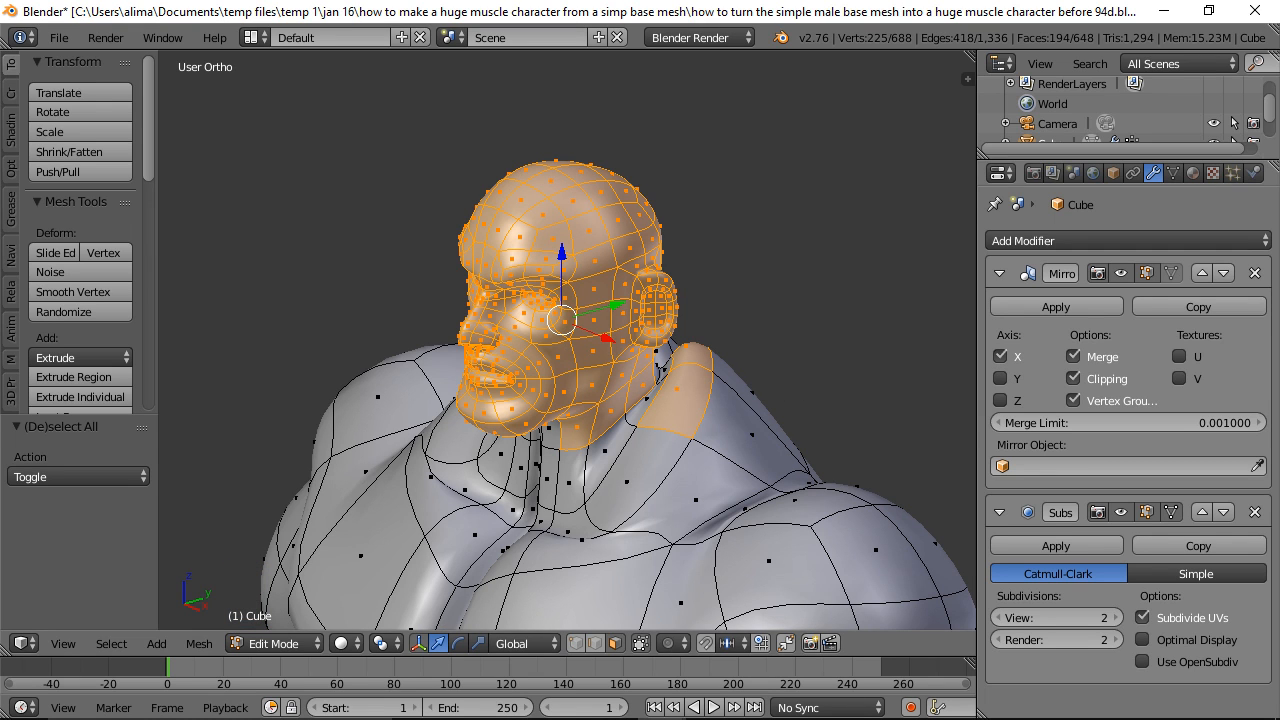
{"action": "key", "text": "ctrl+s"}
Step: Remove the two stray trapezius faces from the head selection with circle select
{"action": "key", "text": "c"}
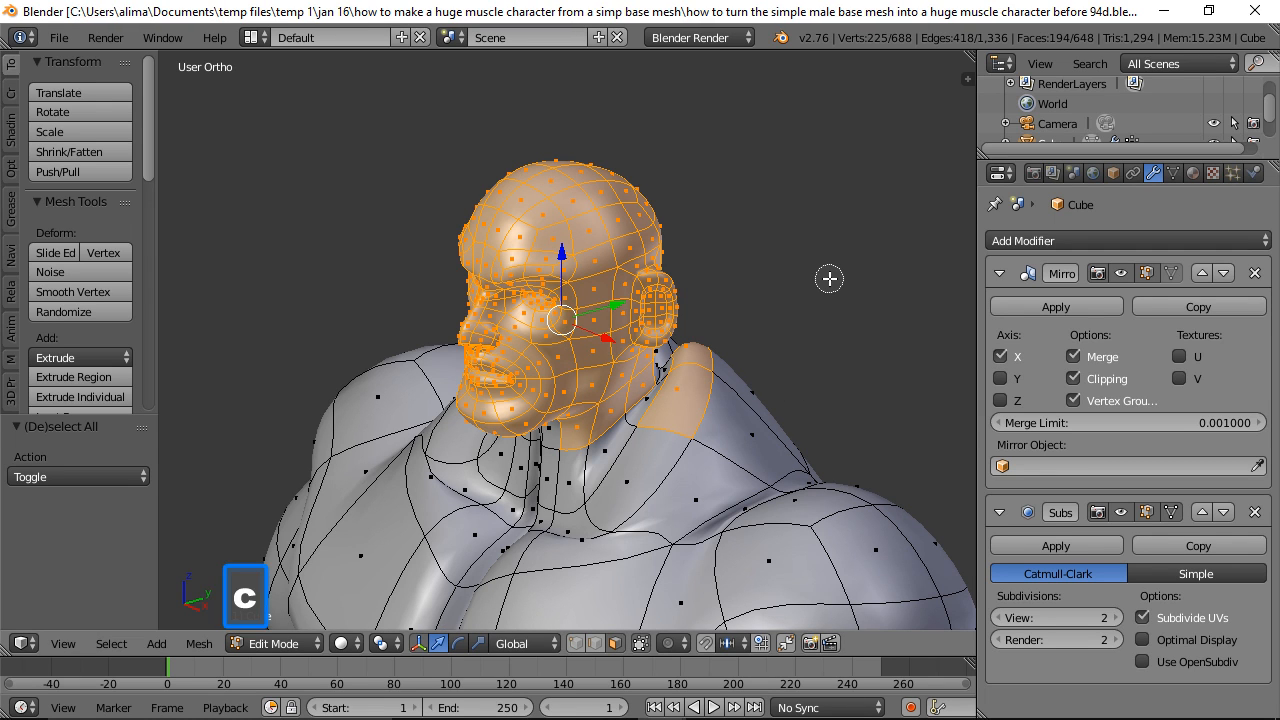
{"action": "middle_click_drag", "start_coordinate": [745, 335], "coordinate": [687, 421]}
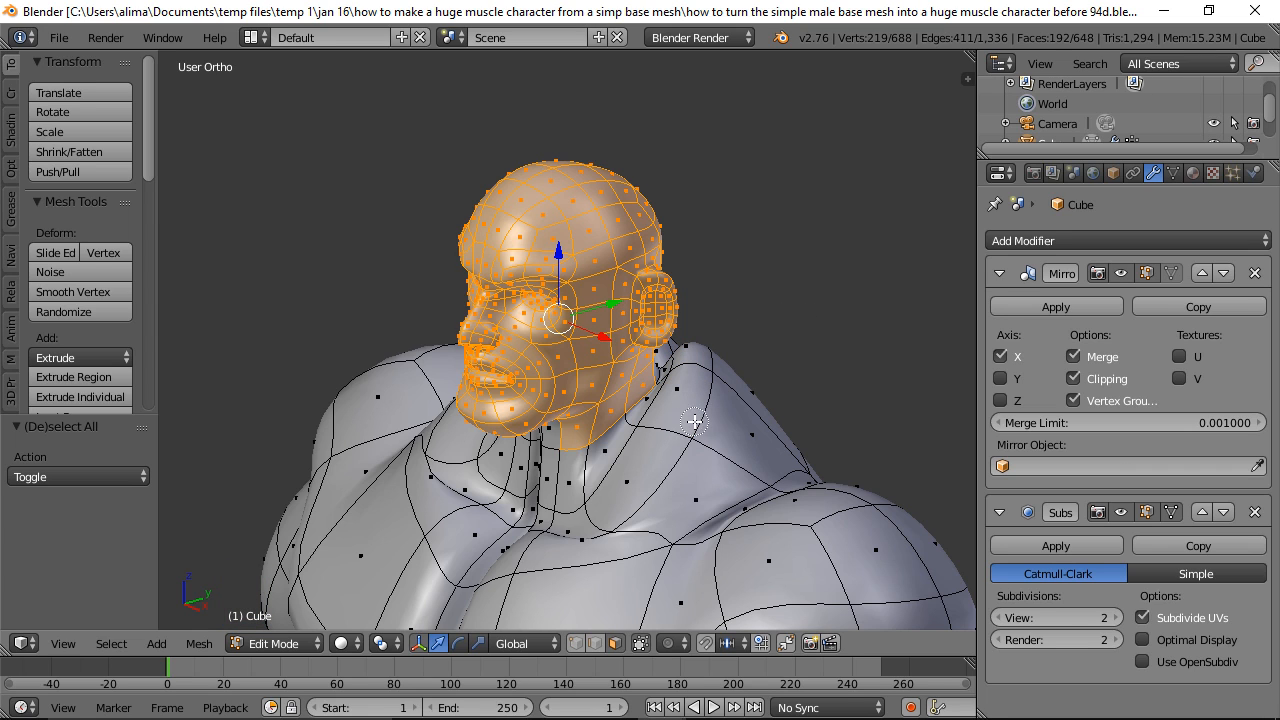
{"action": "right_click", "coordinate": [789, 349]}
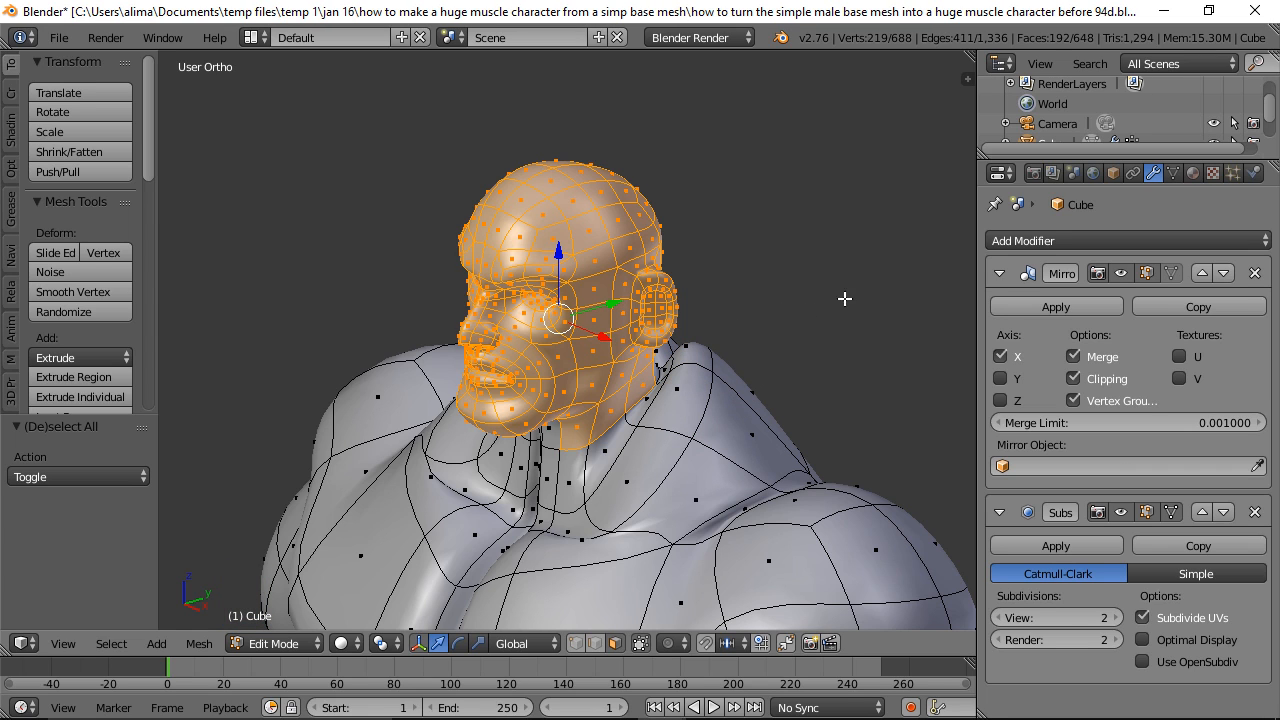
Step: Add the missing neck faces at the nape and under the chin to the head selection with circle select
{"action": "middle_click_drag", "start_coordinate": [851, 275], "coordinate": [666, 336]}
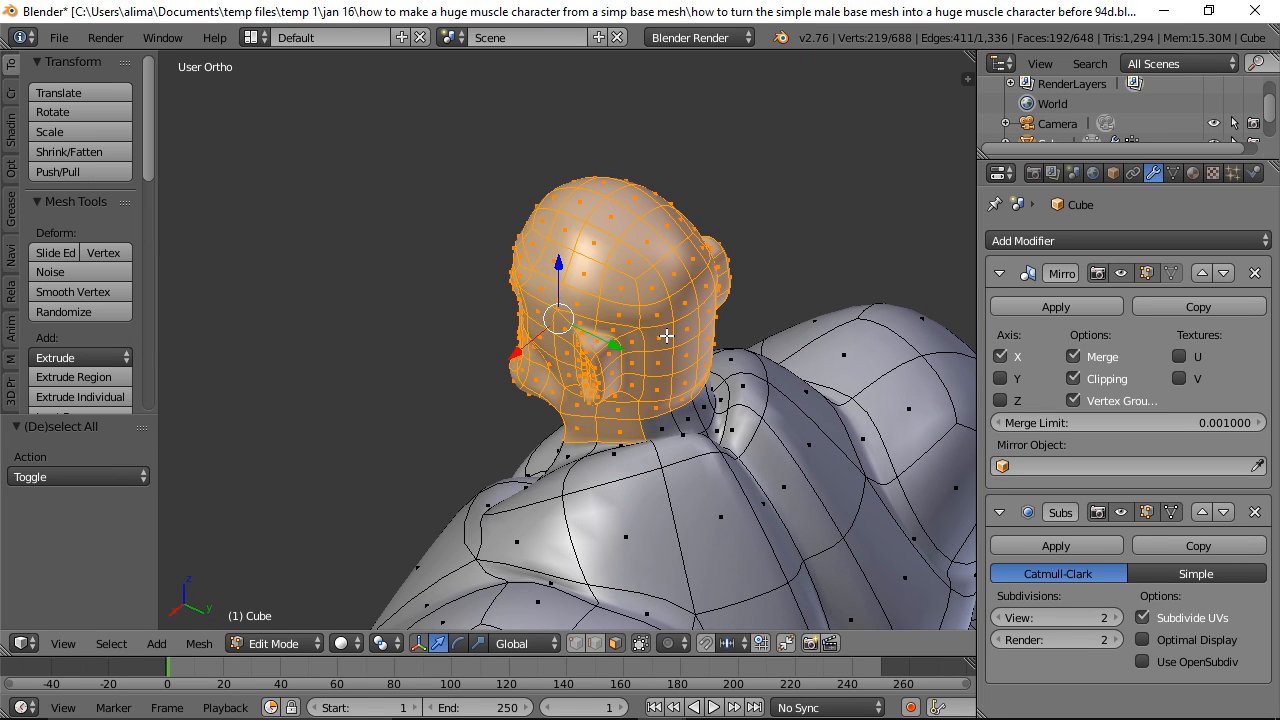
{"action": "key", "text": "c"}
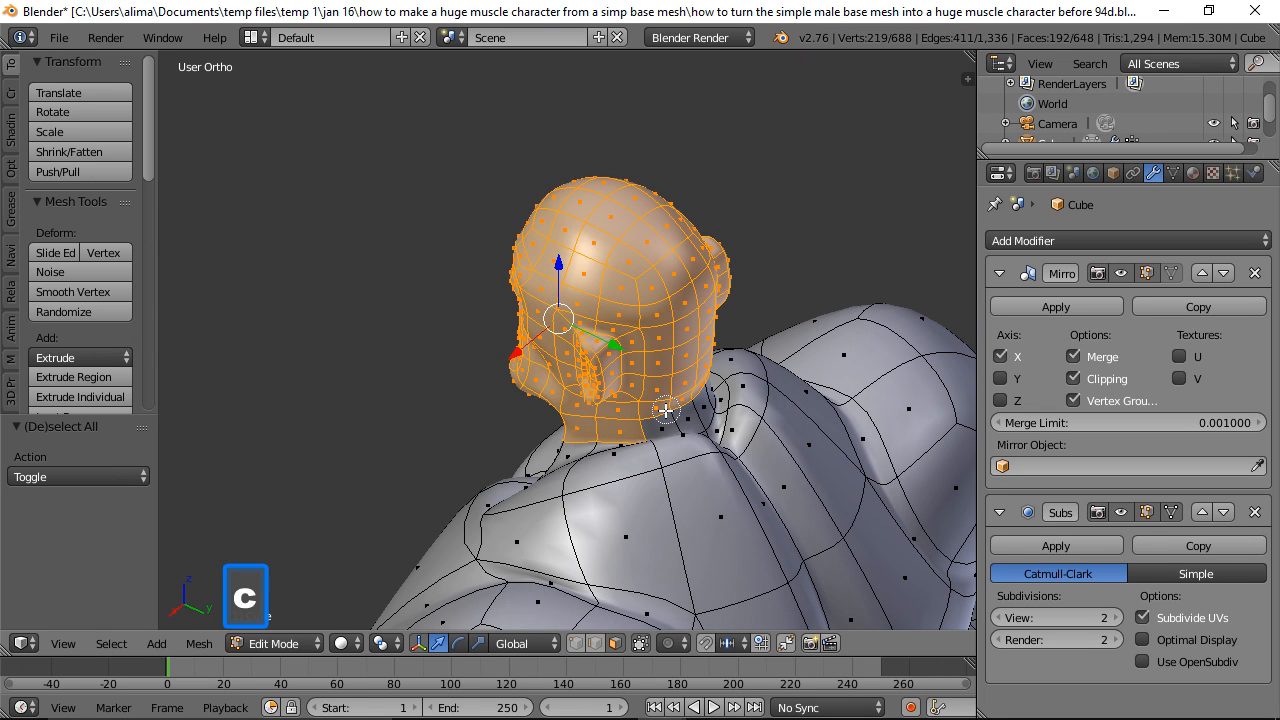
{"action": "left_click_drag", "start_coordinate": [669, 405], "coordinate": [660, 414]}
{"action": "right_click", "coordinate": [666, 375]}
{"action": "middle_click_drag", "start_coordinate": [437, 480], "coordinate": [750, 404]}
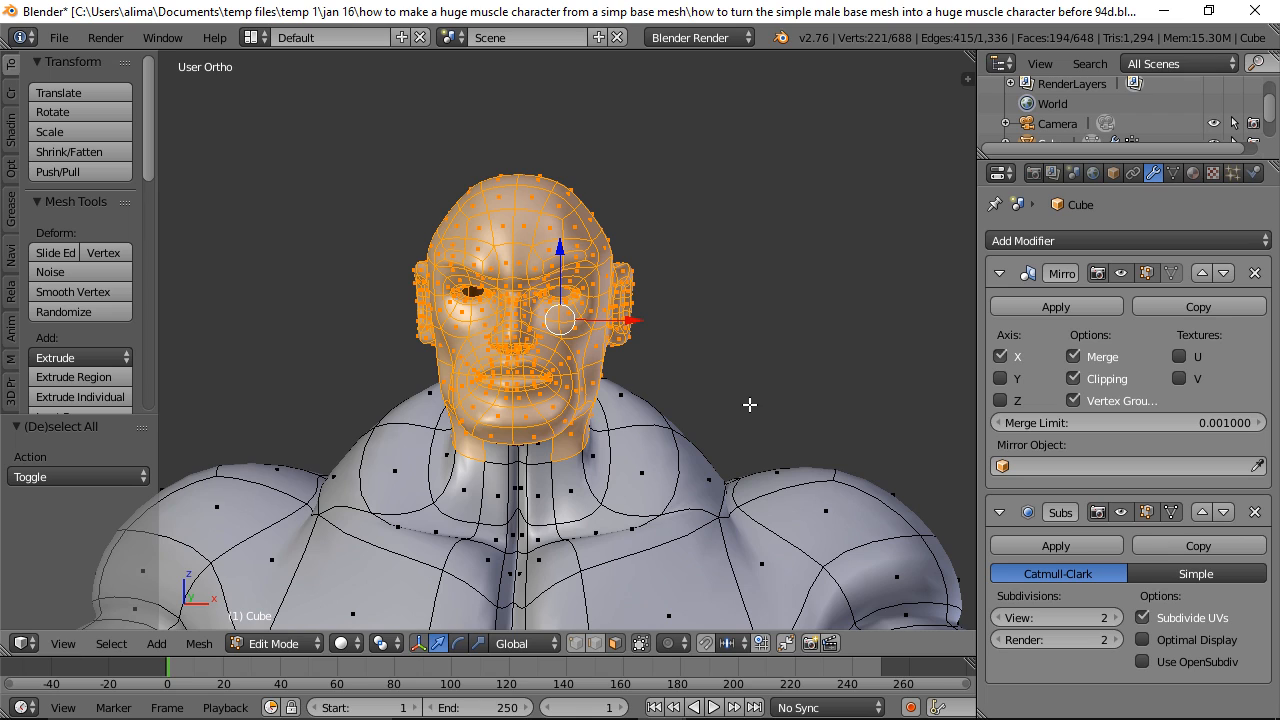
{"action": "key", "text": "c"}
{"action": "mouse_move", "coordinate": [568, 408]}
{"action": "left_mouse_down"}
{"action": "mouse_move", "coordinate": [556, 434]}
{"action": "mouse_move", "coordinate": [532, 437]}
{"action": "left_mouse_up"}
{"action": "right_click", "coordinate": [591, 432]}
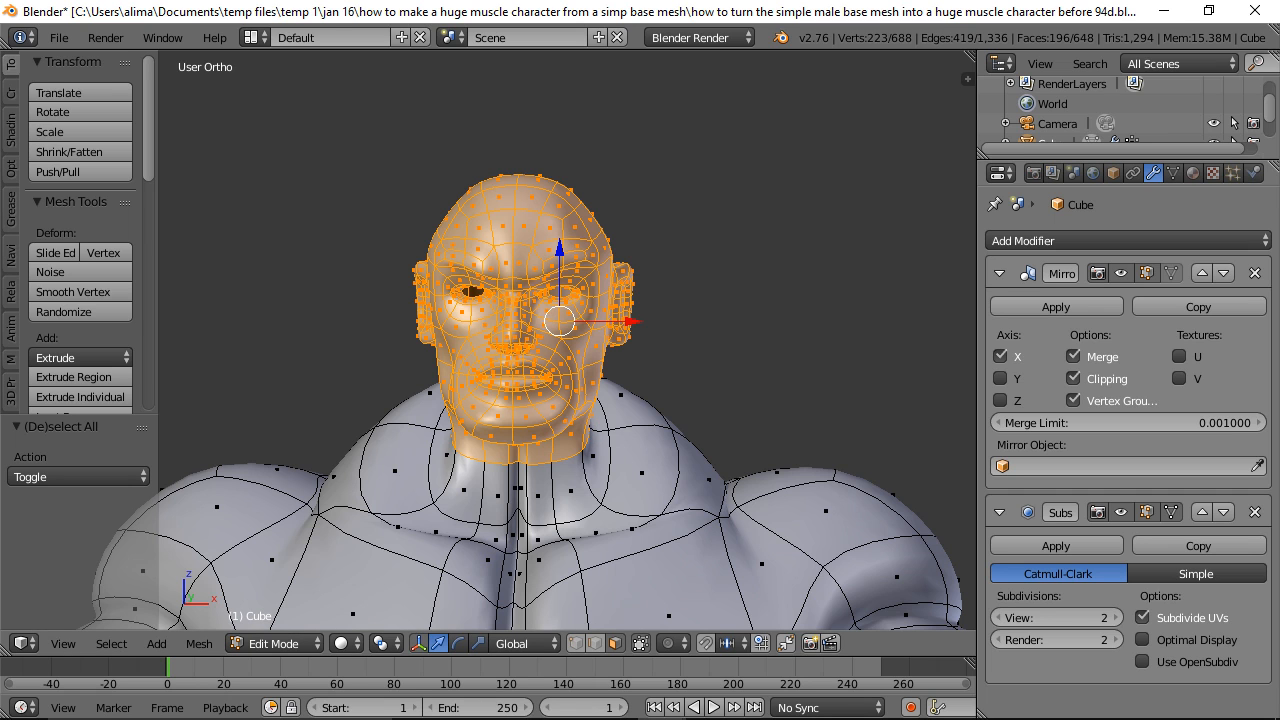
Step: Invert the selection from the head to the body and scale the body down uniformly to about 0.899
{"action": "scroll", "coordinate": [740, 231], "scroll_direction": "down", "scroll_amount": 5}
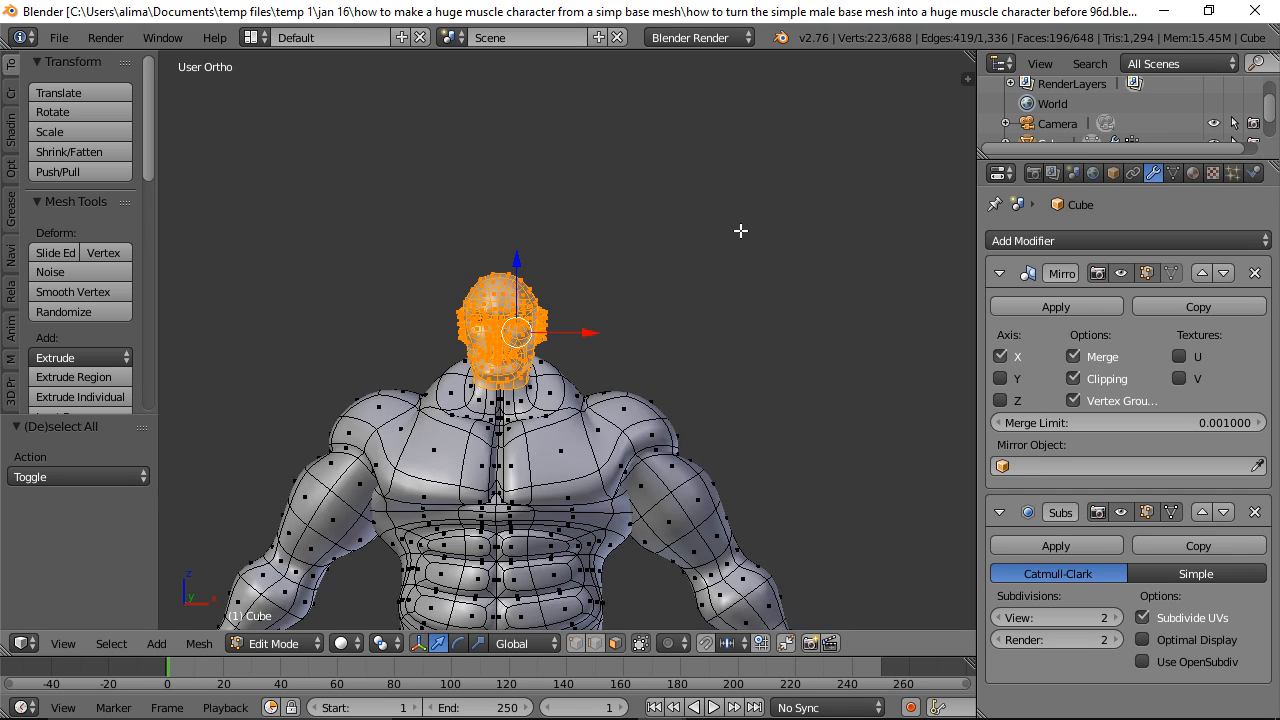
{"action": "scroll", "coordinate": [740, 231], "scroll_direction": "down", "scroll_amount": 3}
{"action": "middle_click_drag", "start_coordinate": [686, 394], "coordinate": [777, 168], "text": "shift"}
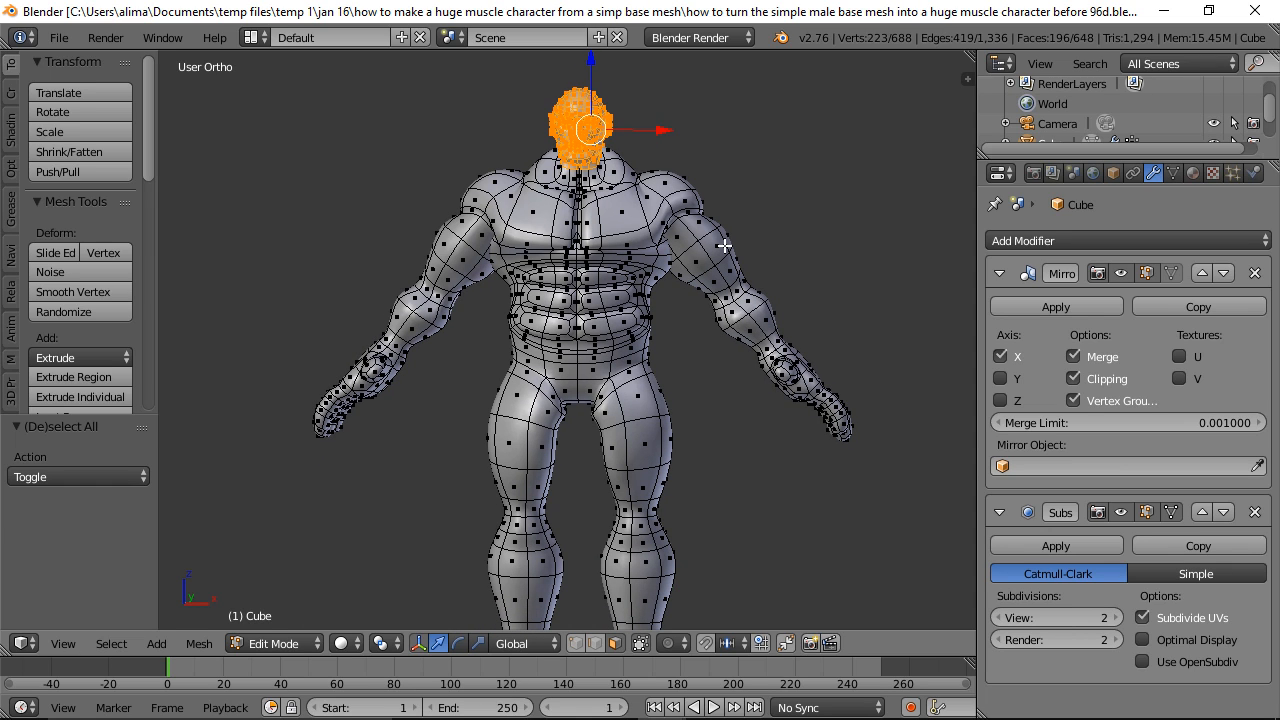
{"action": "key", "text": "ctrl"}
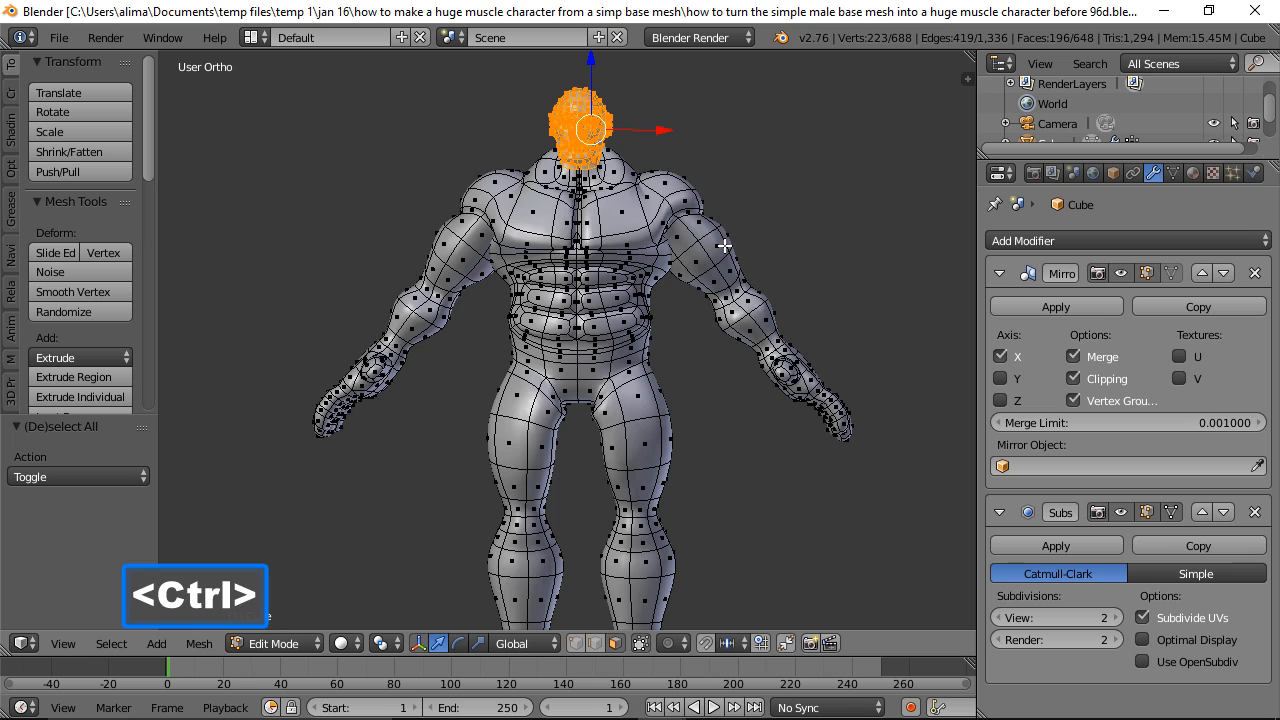
{"action": "key", "text": "ctrl+i"}
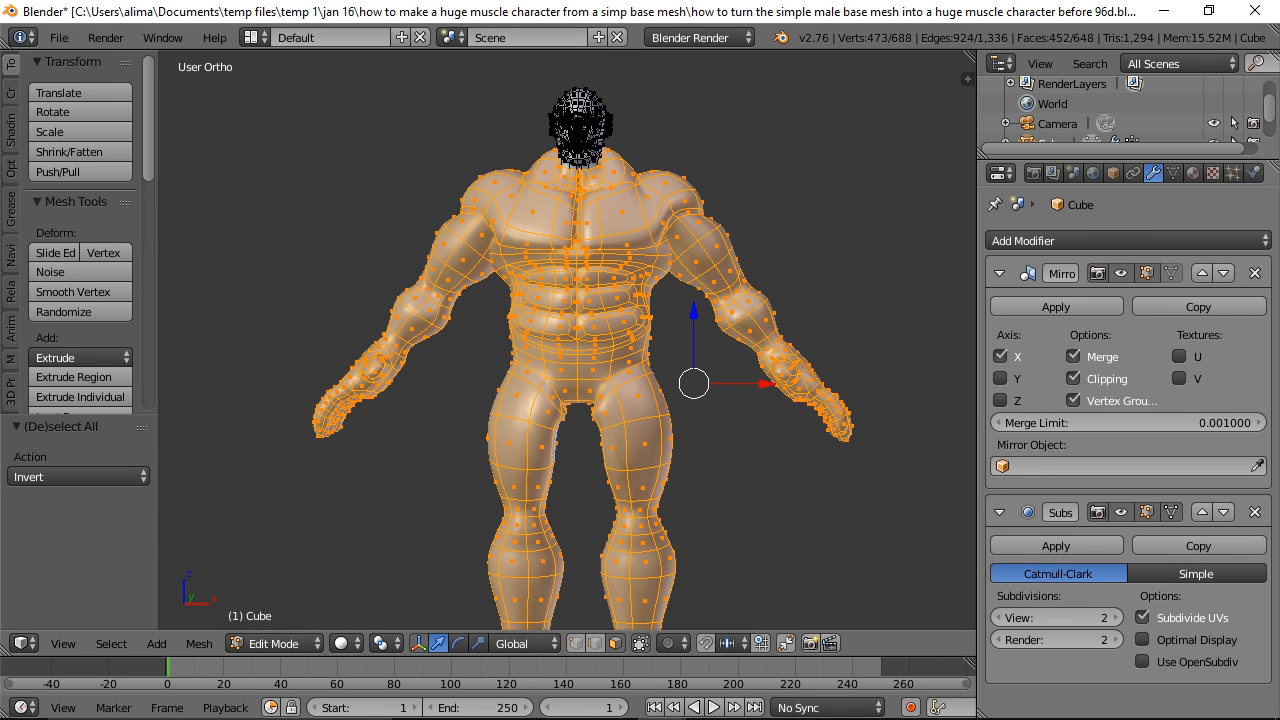
{"action": "key", "text": "s"}
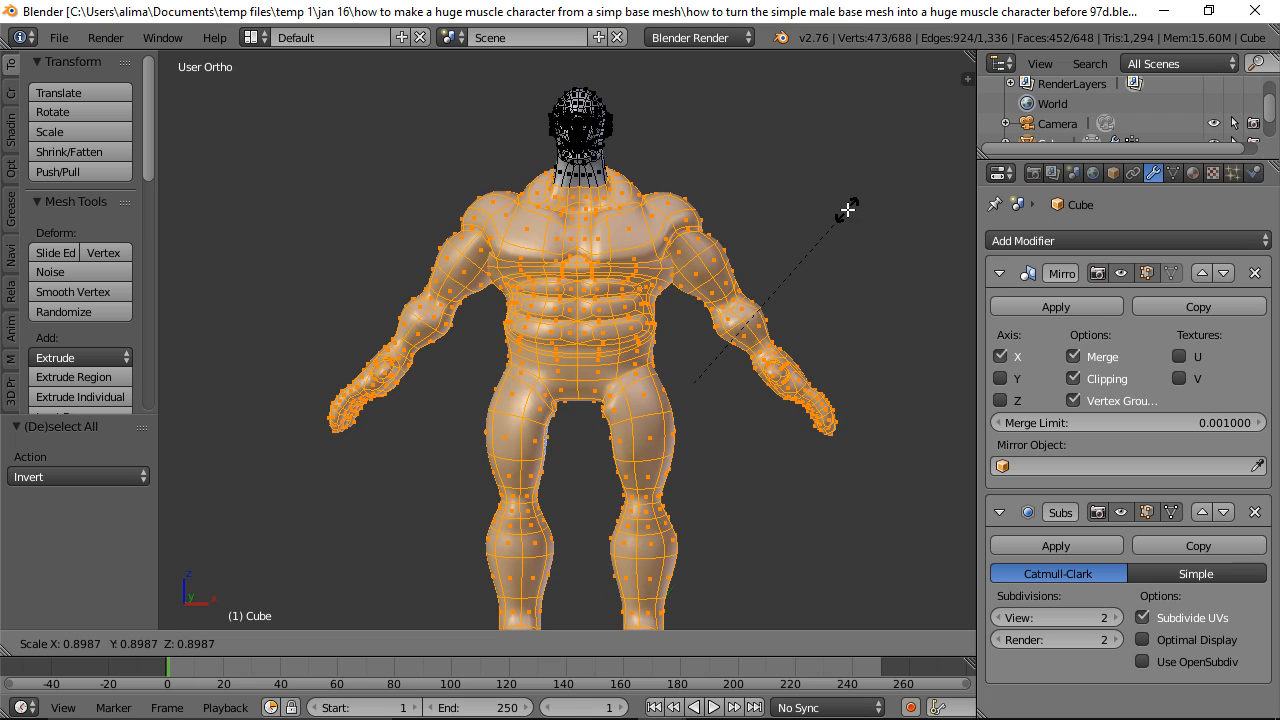
{"action": "left_click", "coordinate": [848, 209]}
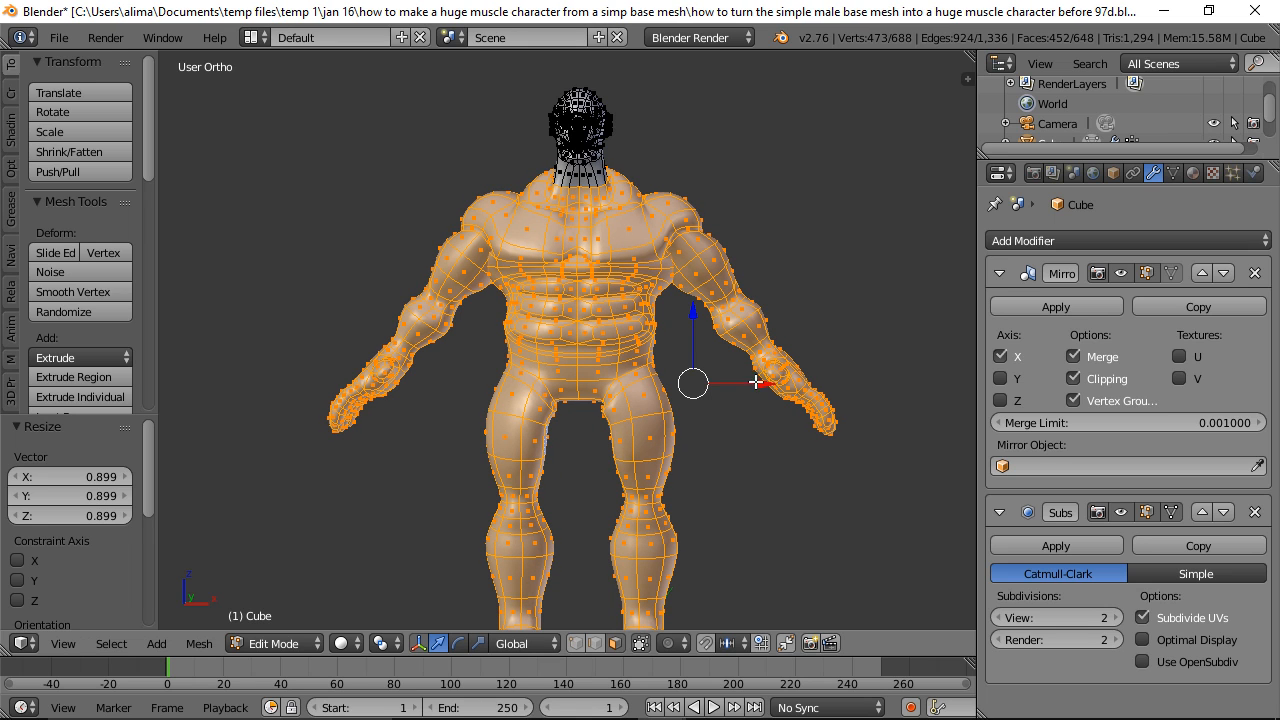
Step: Move the scaled body slightly inward along X and raise it along Z to shorten the neck
{"action": "left_click_drag", "start_coordinate": [762, 384], "coordinate": [754, 386]}
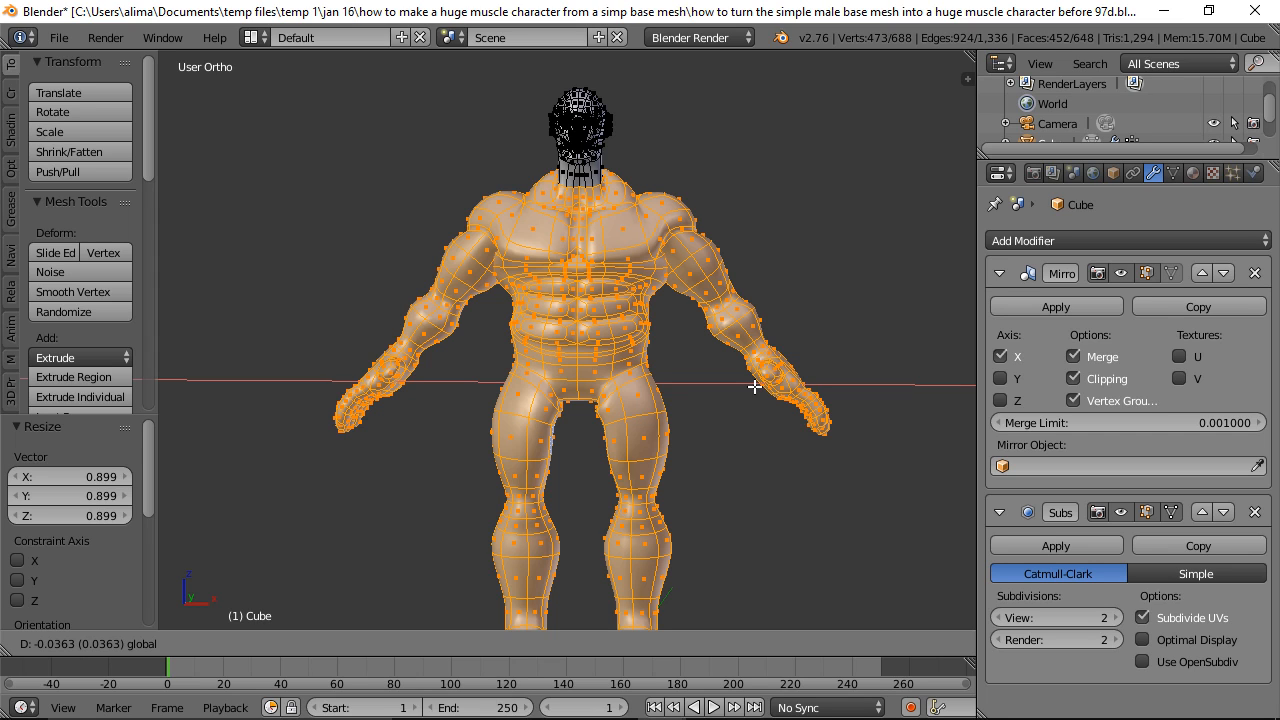
{"action": "left_click_drag", "start_coordinate": [754, 386], "coordinate": [753, 388]}
{"action": "left_click_drag", "start_coordinate": [690, 313], "coordinate": [696, 309]}
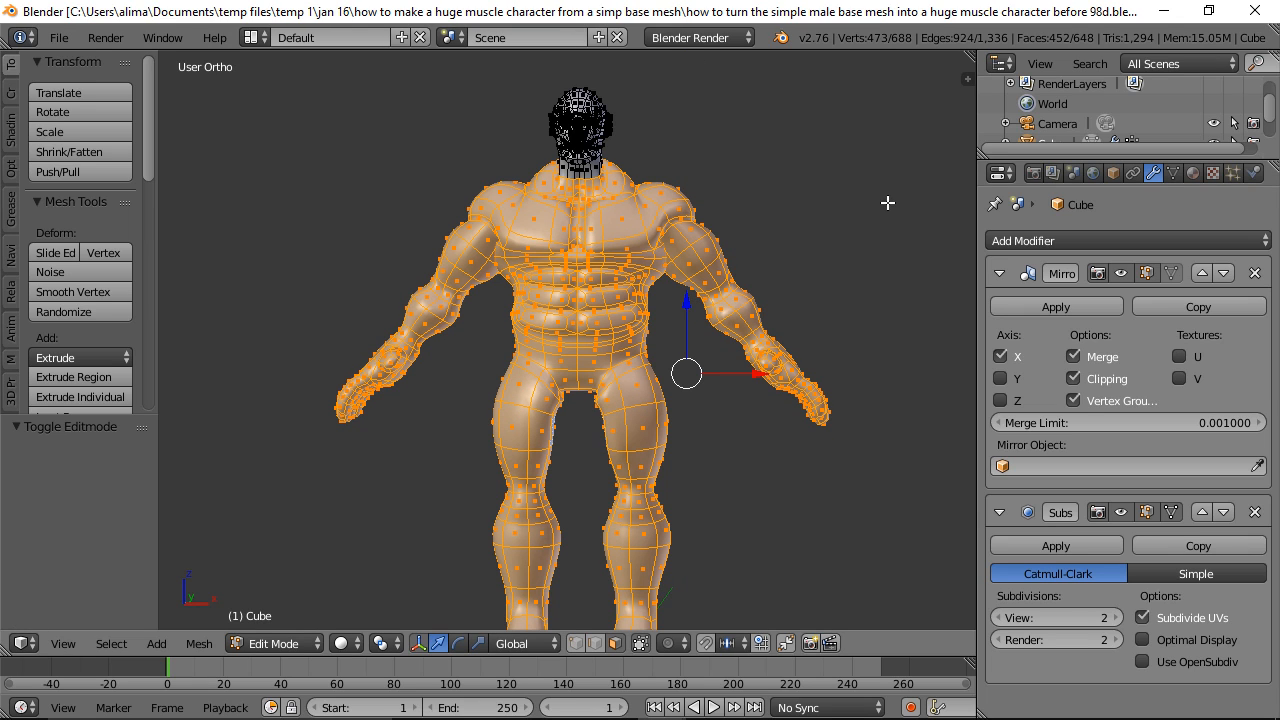
Step: Deselect everything, switch to Sculpt Mode, and pull the inner thighs closer together from the front and back with the Grab brush
{"action": "key", "text": "a"}
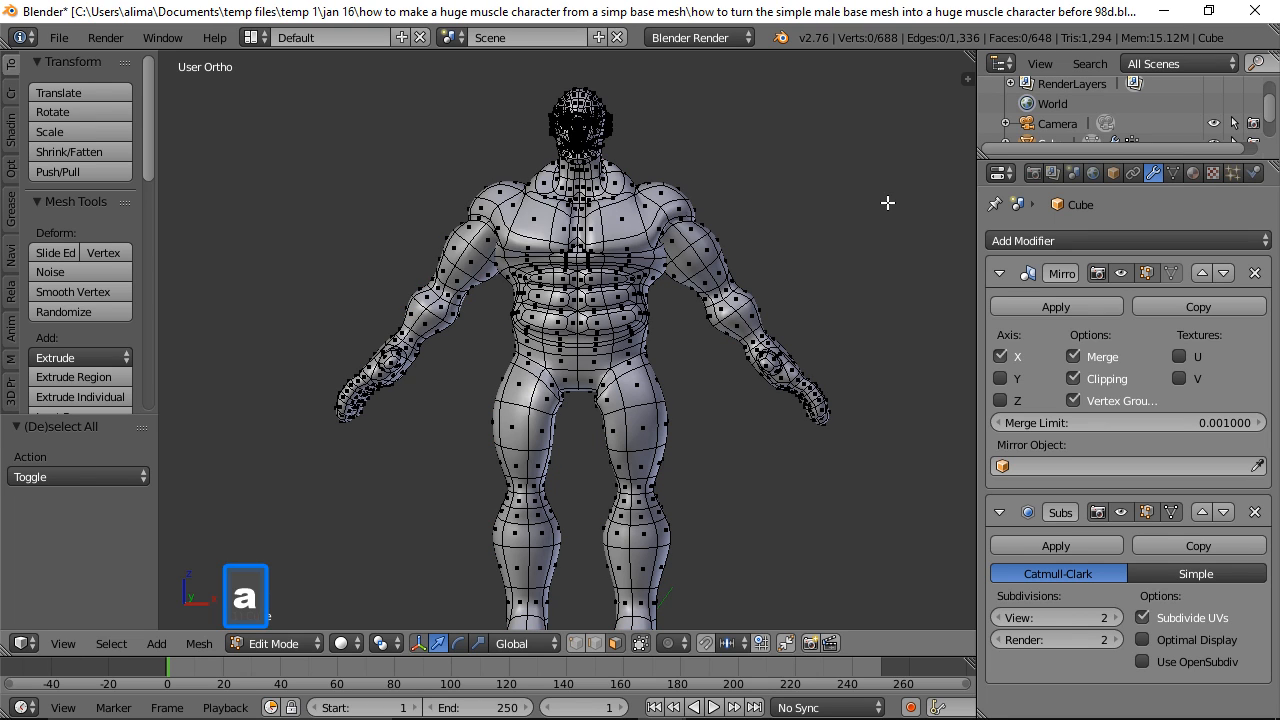
{"action": "left_click", "coordinate": [309, 641]}
{"action": "left_click", "coordinate": [309, 580]}
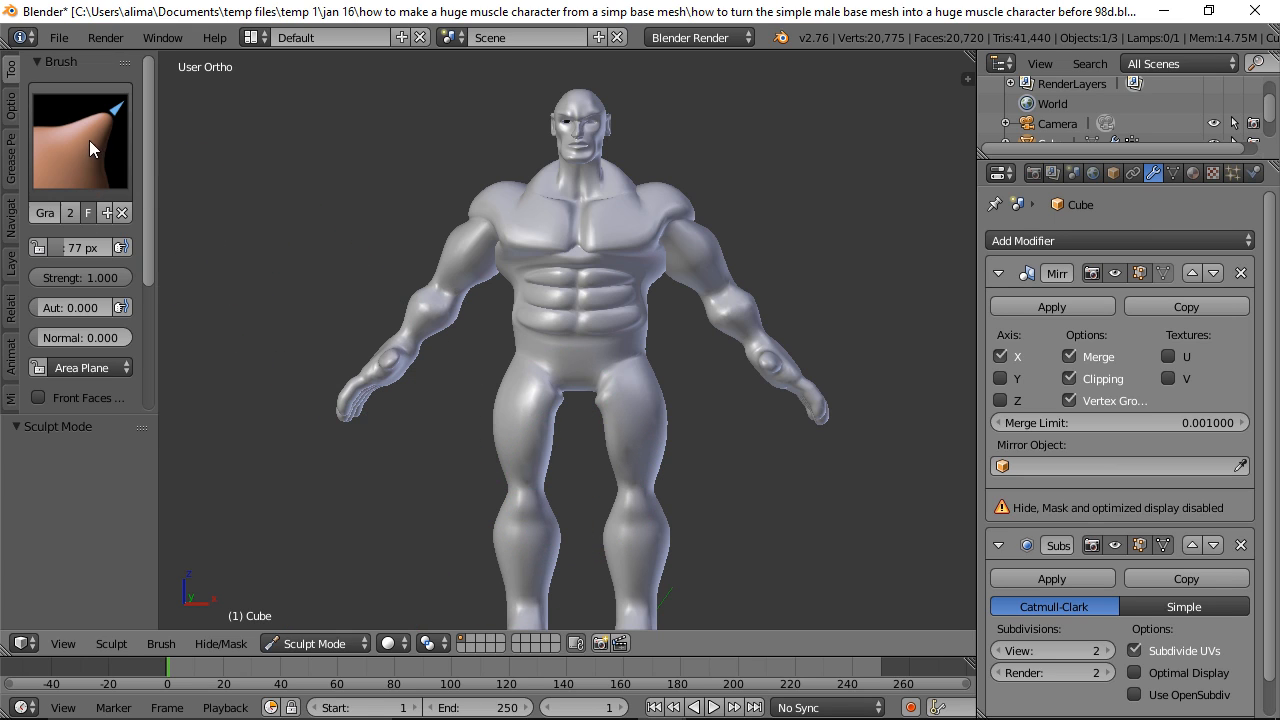
{"action": "left_click_drag", "start_coordinate": [603, 426], "coordinate": [588, 426]}
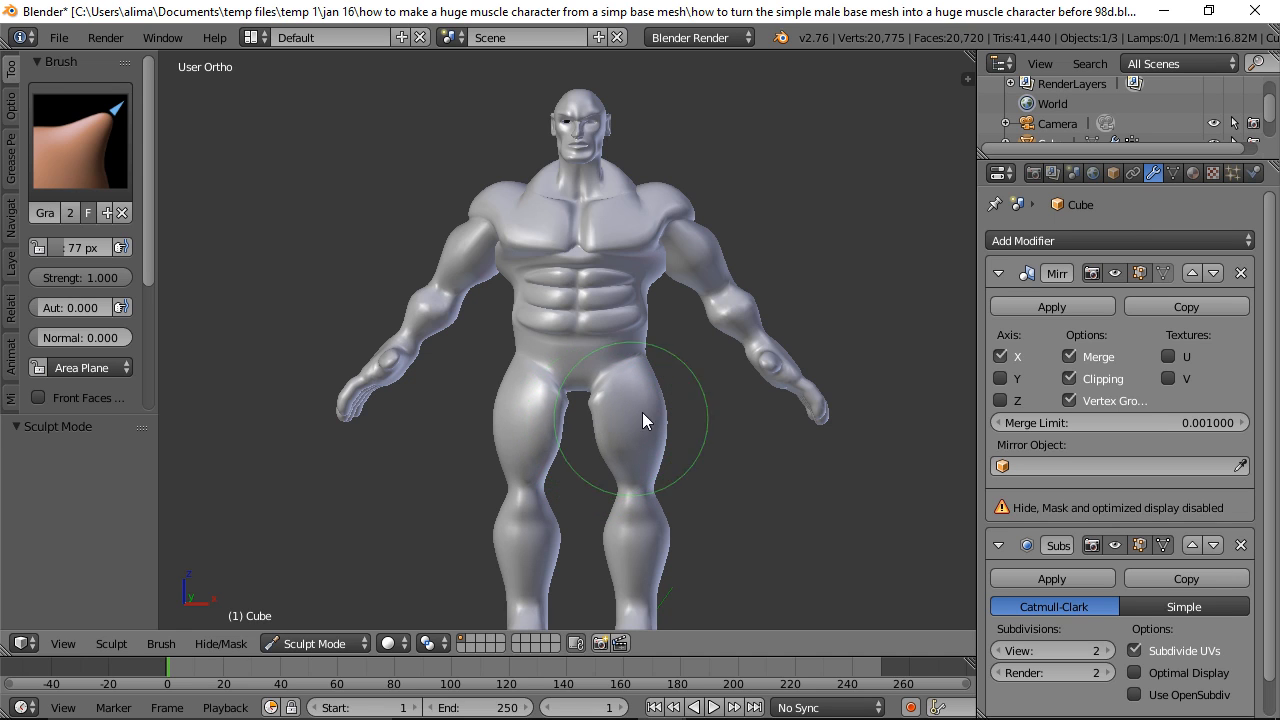
{"action": "middle_click_drag", "start_coordinate": [726, 423], "coordinate": [288, 431]}
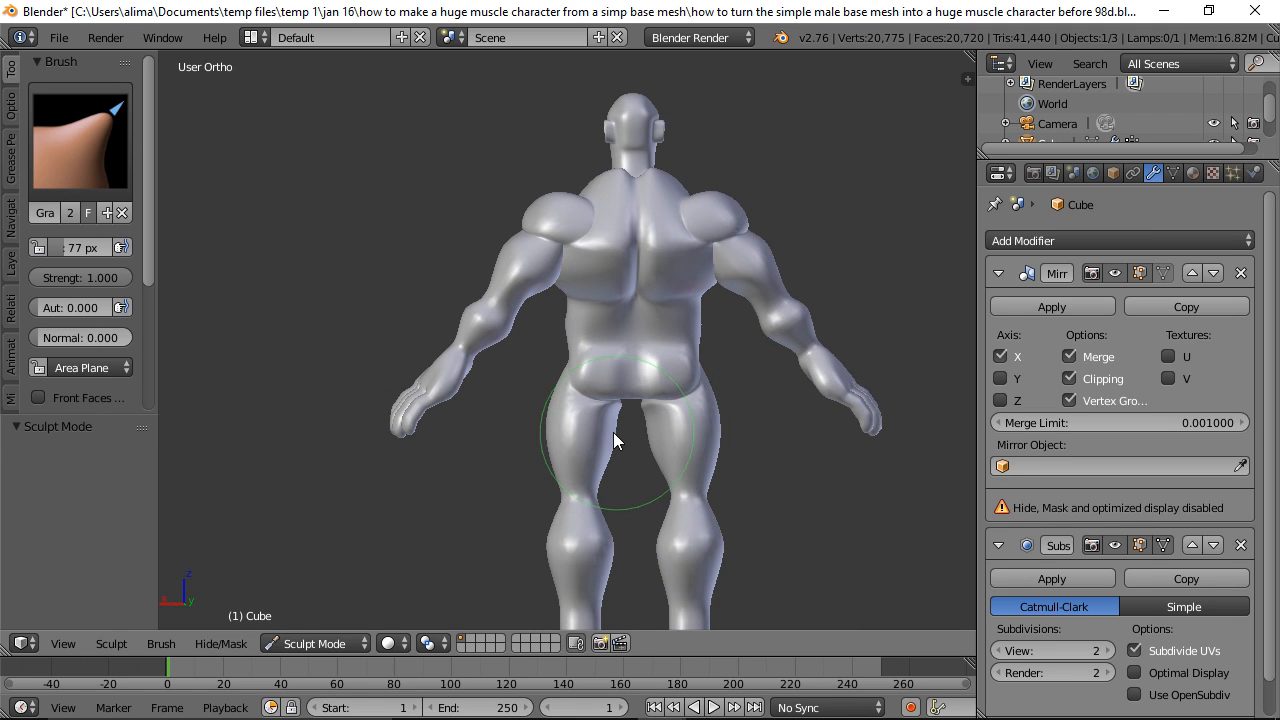
{"action": "left_click_drag", "start_coordinate": [613, 433], "coordinate": [628, 435]}
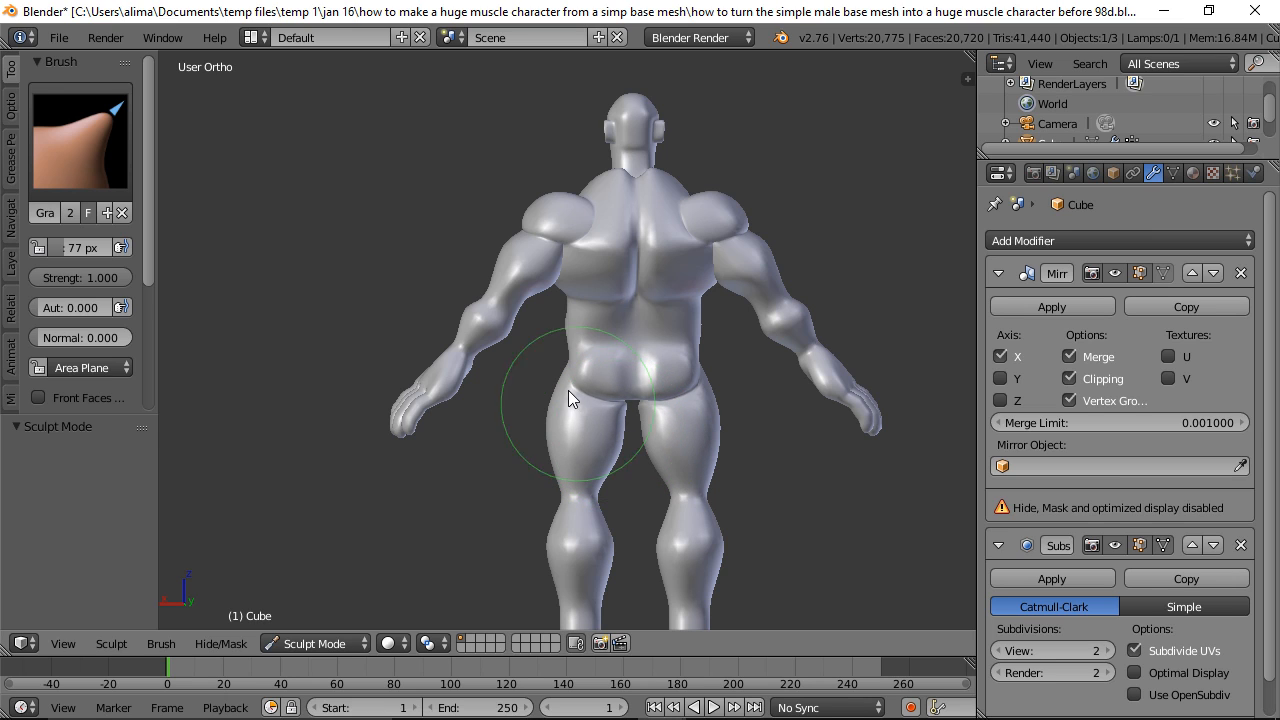
Step: Pull the upper back beside the rear shoulder up and outward with the Grab brush to fill out the trapezius
{"action": "left_click_drag", "start_coordinate": [599, 208], "coordinate": [585, 191]}
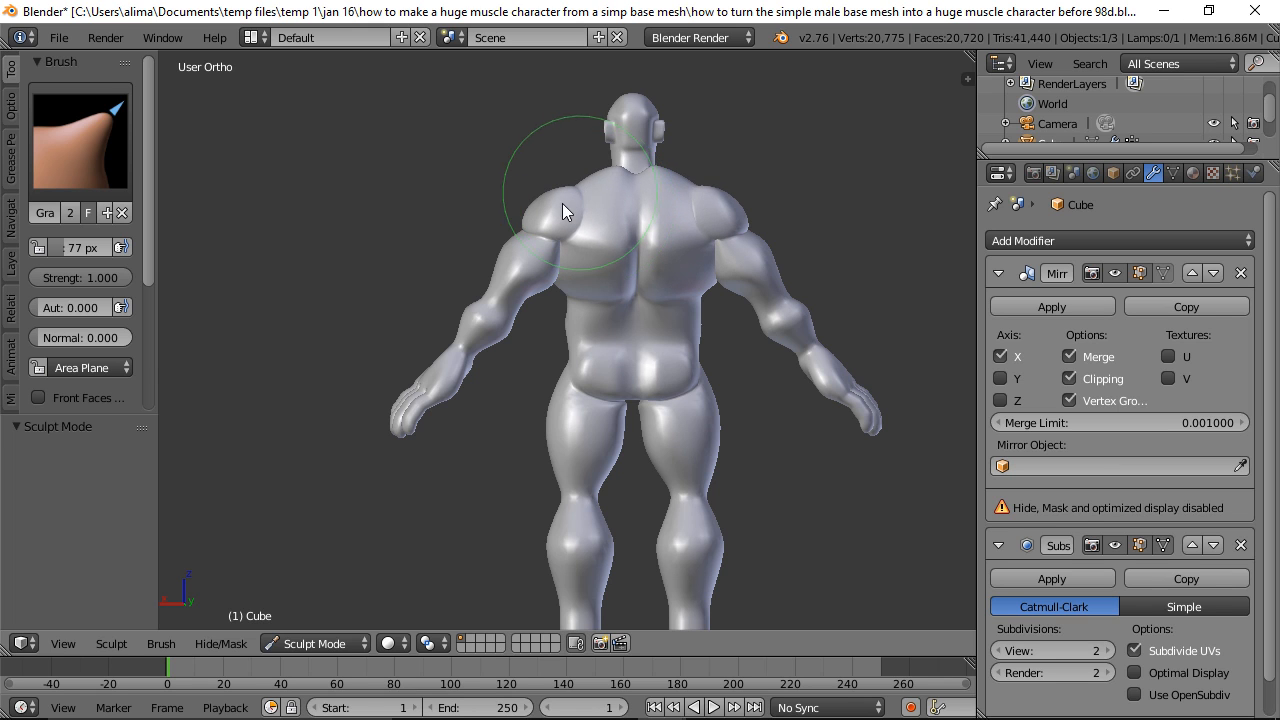
{"action": "mouse_move", "coordinate": [421, 248]}
{"action": "middle_mouse_down"}
{"action": "mouse_move", "coordinate": [511, 311]}
{"action": "mouse_move", "coordinate": [783, 272]}
{"action": "middle_mouse_up"}
{"action": "mouse_move", "coordinate": [647, 273]}
{"action": "middle_mouse_down"}
{"action": "mouse_move", "coordinate": [602, 295]}
{"action": "mouse_move", "coordinate": [649, 294]}
{"action": "middle_mouse_up"}
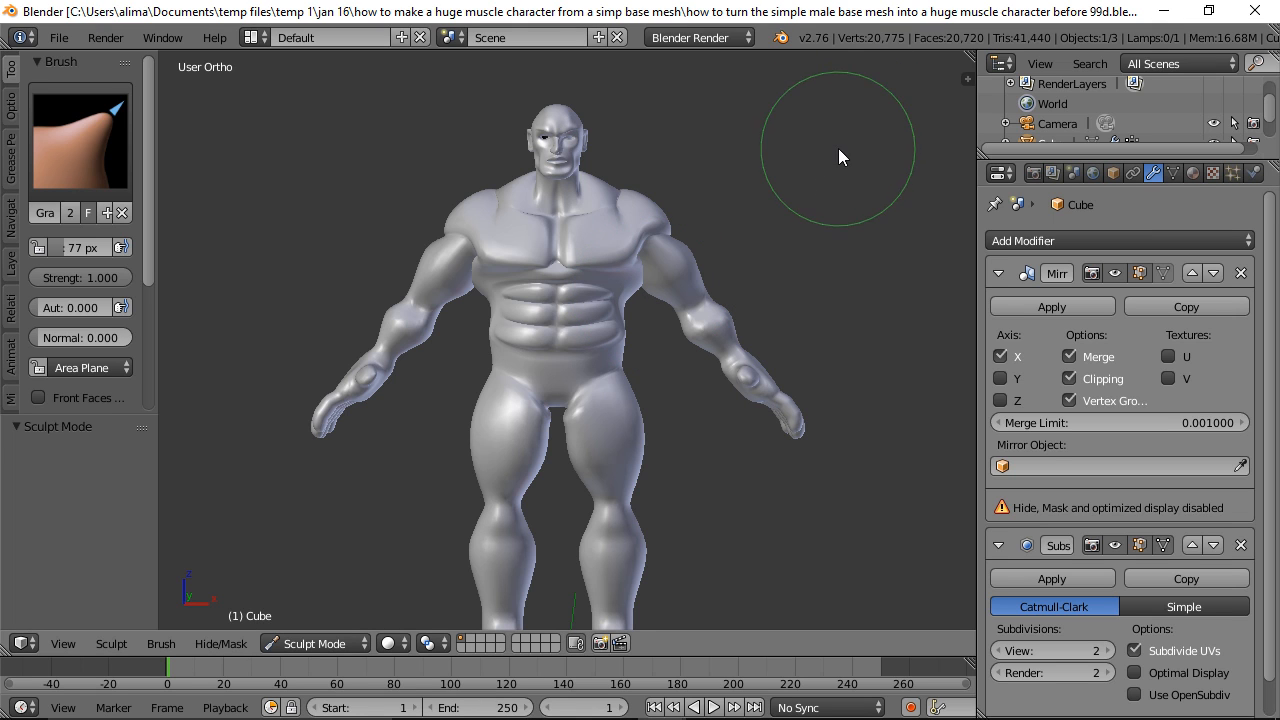
{"action": "mouse_move", "coordinate": [838, 148]}
{"action": "middle_mouse_down"}
{"action": "mouse_move", "coordinate": [712, 199]}
{"action": "mouse_move", "coordinate": [462, 151]}
{"action": "middle_mouse_up"}
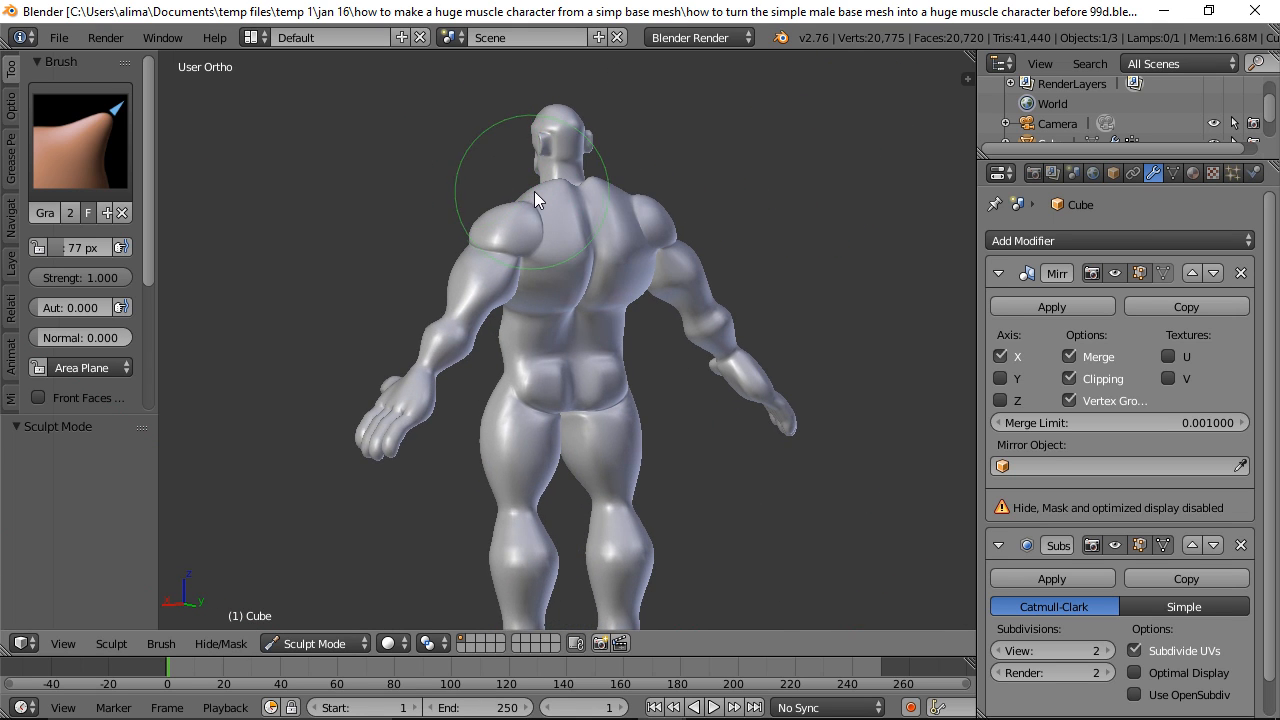
{"action": "left_click_drag", "start_coordinate": [531, 192], "coordinate": [525, 193]}
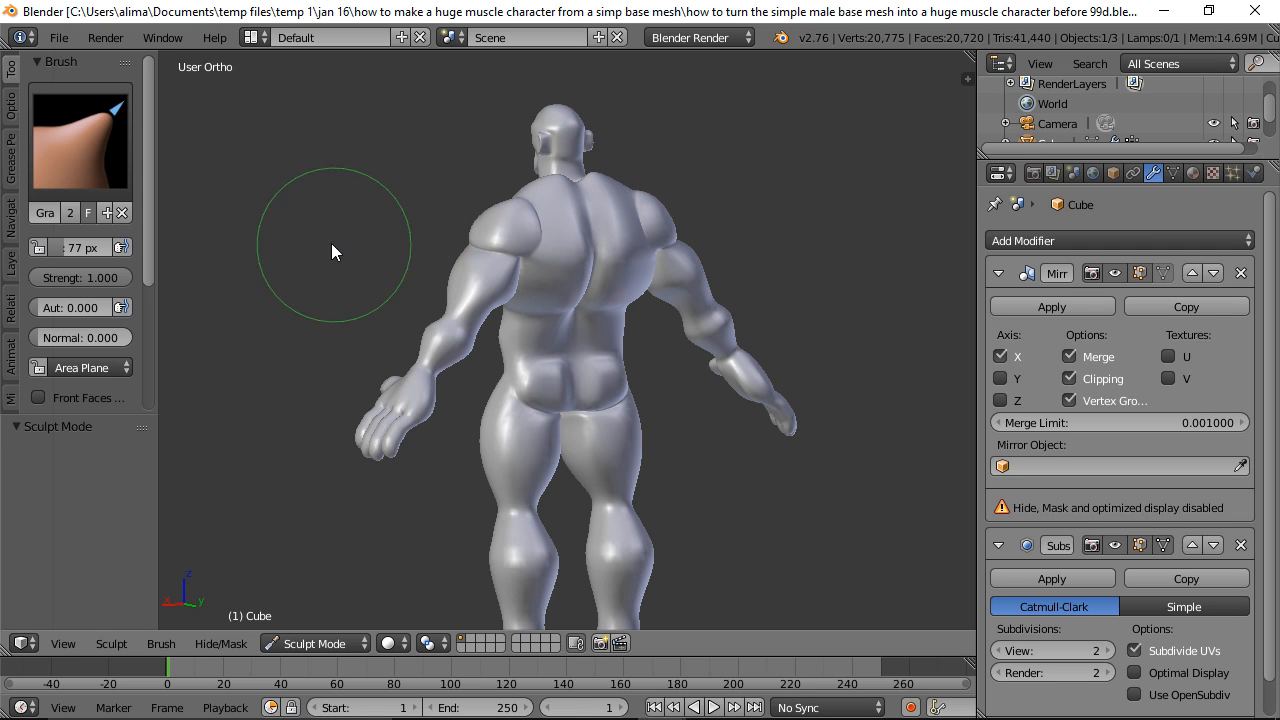
Step: Nudge the upper chest below the collarbone slightly upward with the Grab brush and check the torso's side profile
{"action": "mouse_move", "coordinate": [320, 243]}
{"action": "middle_mouse_down"}
{"action": "mouse_move", "coordinate": [344, 264]}
{"action": "mouse_move", "coordinate": [683, 240]}
{"action": "middle_mouse_up"}
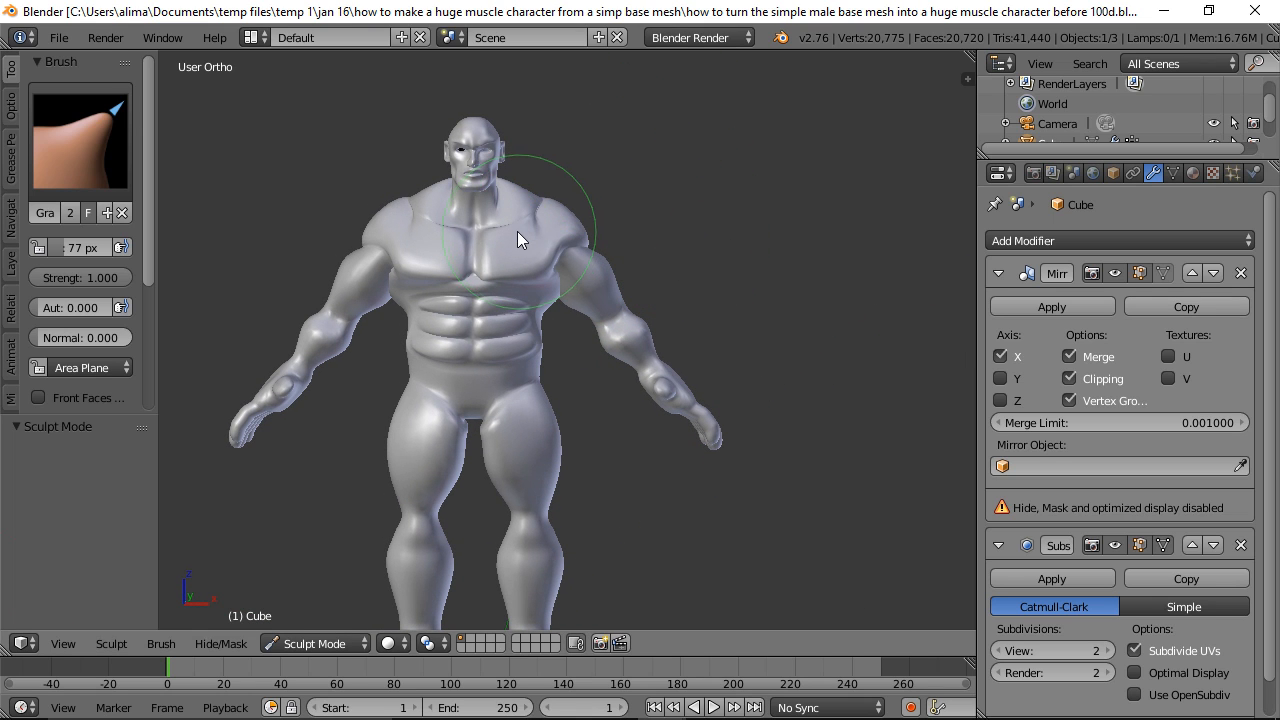
{"action": "left_click_drag", "start_coordinate": [517, 229], "coordinate": [518, 222]}
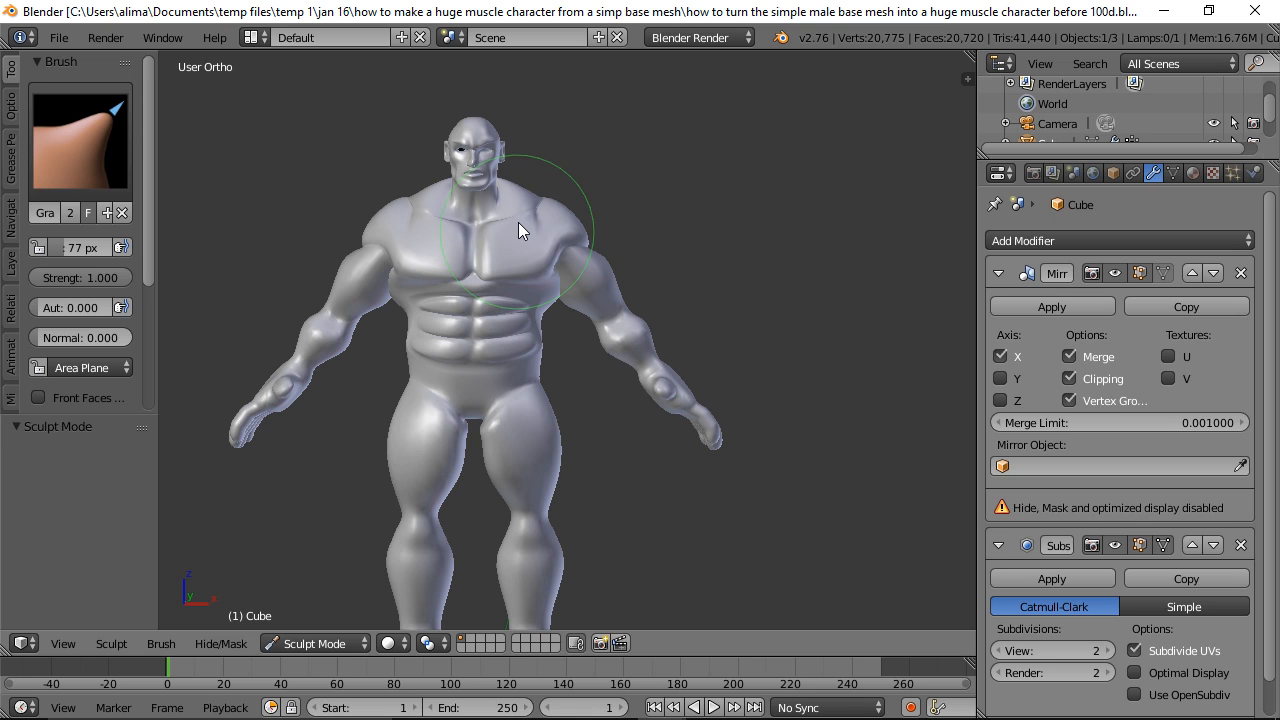
{"action": "middle_click_drag", "start_coordinate": [781, 223], "coordinate": [564, 210]}
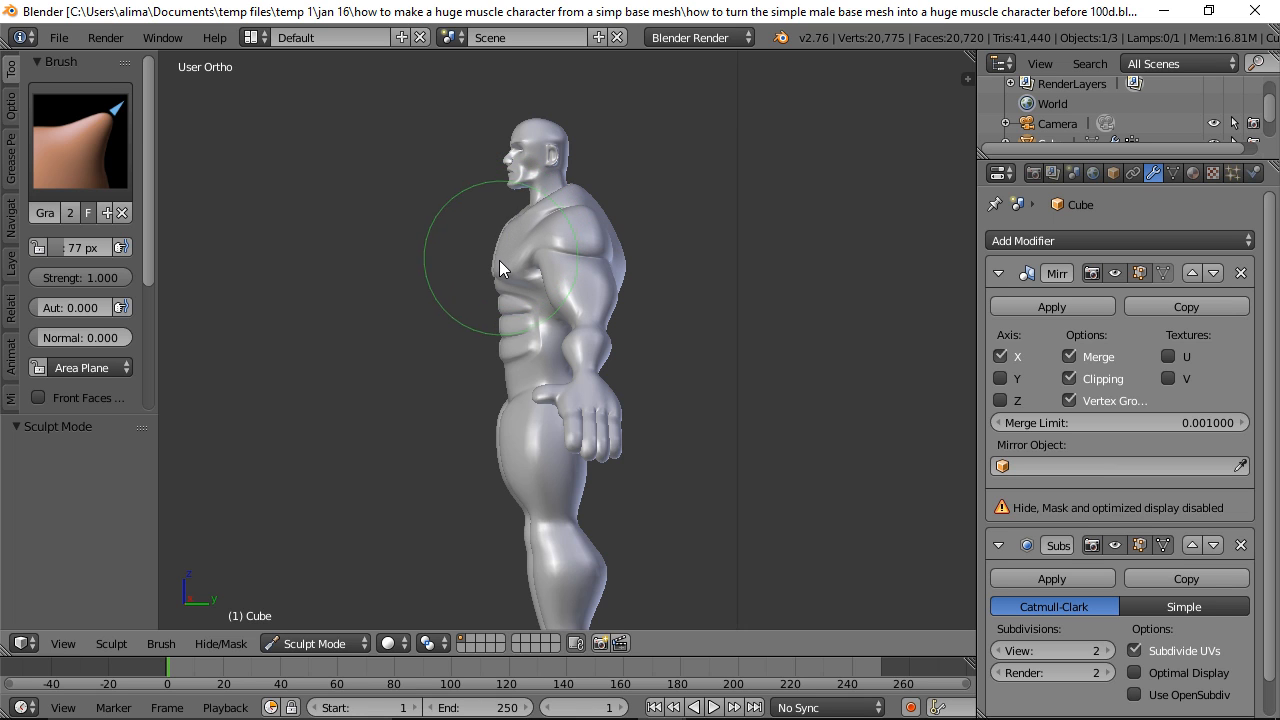
{"action": "middle_click_drag", "start_coordinate": [412, 272], "coordinate": [631, 294]}
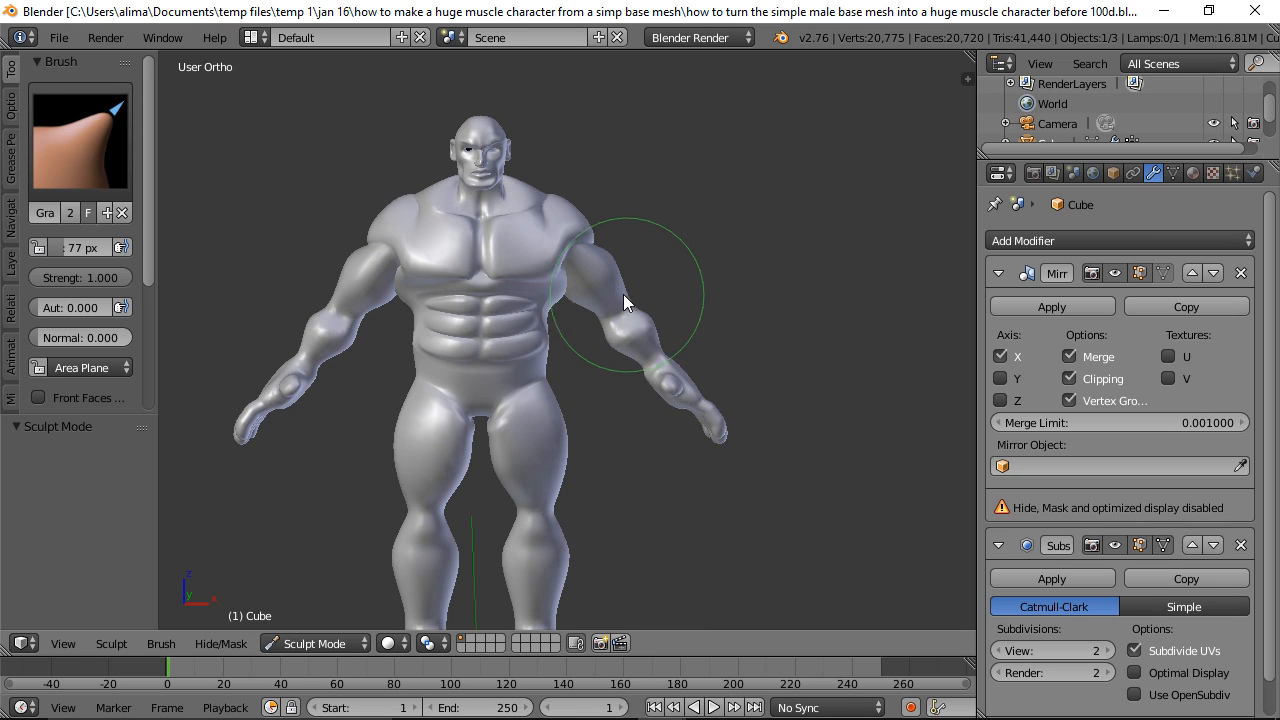
Step: Pull the outer edge of the abdominals and the outer shoulder slightly outward with the Grab brush
{"action": "scroll", "coordinate": [547, 344], "scroll_direction": "up", "scroll_amount": 3}
{"action": "mouse_move", "coordinate": [547, 344]}
{"action": "left_mouse_down"}
{"action": "mouse_move", "coordinate": [557, 358]}
{"action": "mouse_move", "coordinate": [589, 349]}
{"action": "mouse_move", "coordinate": [560, 355]}
{"action": "left_mouse_up"}
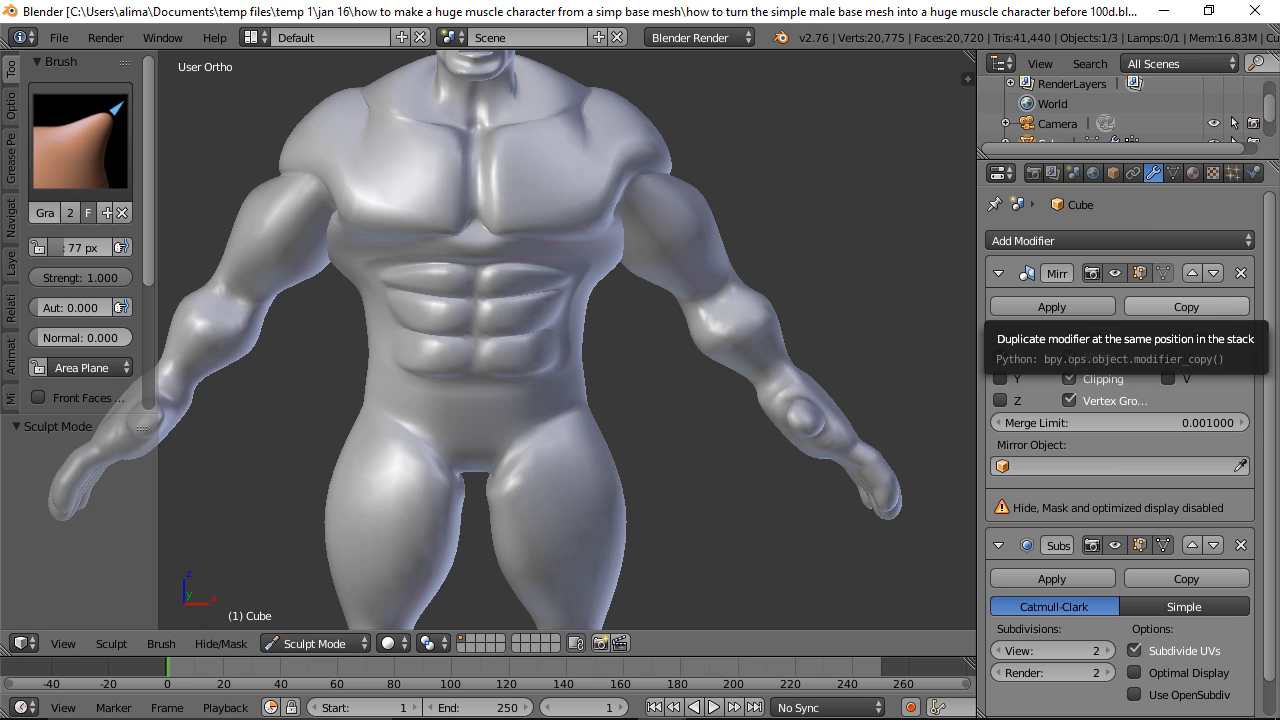
{"action": "scroll", "coordinate": [888, 273], "scroll_direction": "down", "scroll_amount": 2}
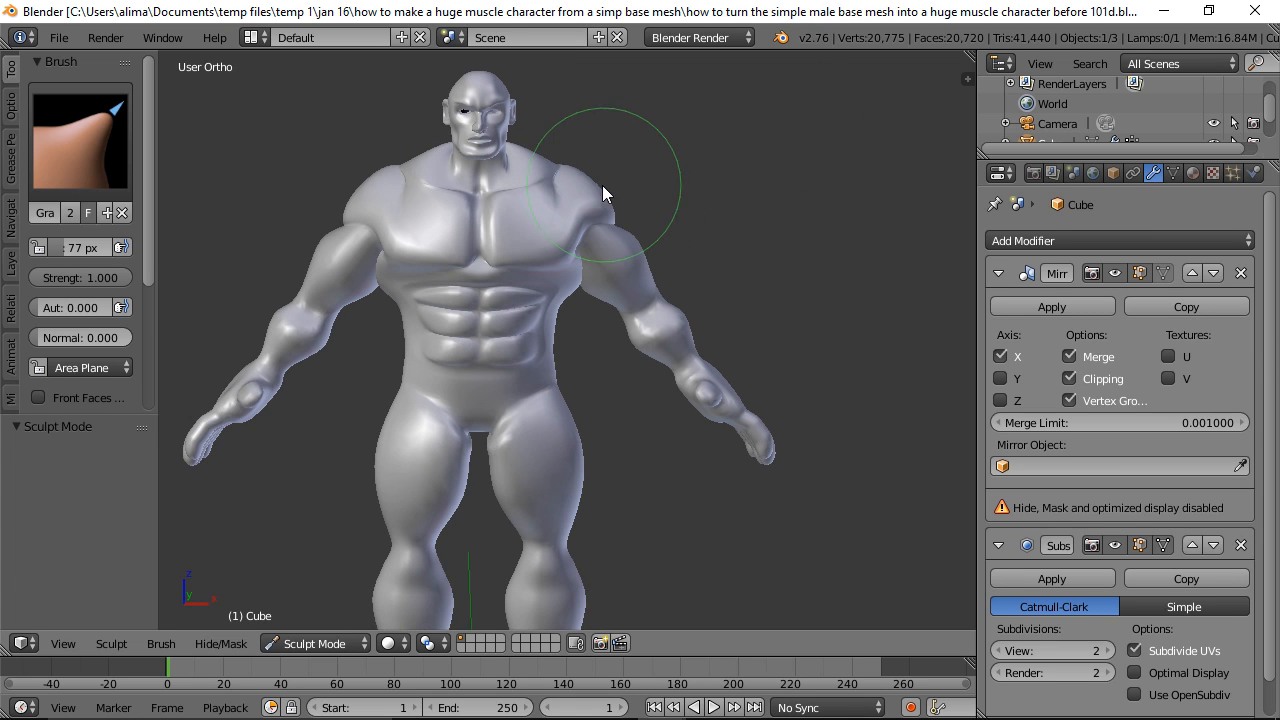
{"action": "left_click_drag", "start_coordinate": [592, 194], "coordinate": [608, 199]}
Step: Thicken the forearm and wrist in side view by pulling their front contour outward with the Grab brush
{"action": "mouse_move", "coordinate": [799, 253]}
{"action": "middle_mouse_down"}
{"action": "mouse_move", "coordinate": [780, 277]}
{"action": "mouse_move", "coordinate": [555, 315]}
{"action": "middle_mouse_up"}
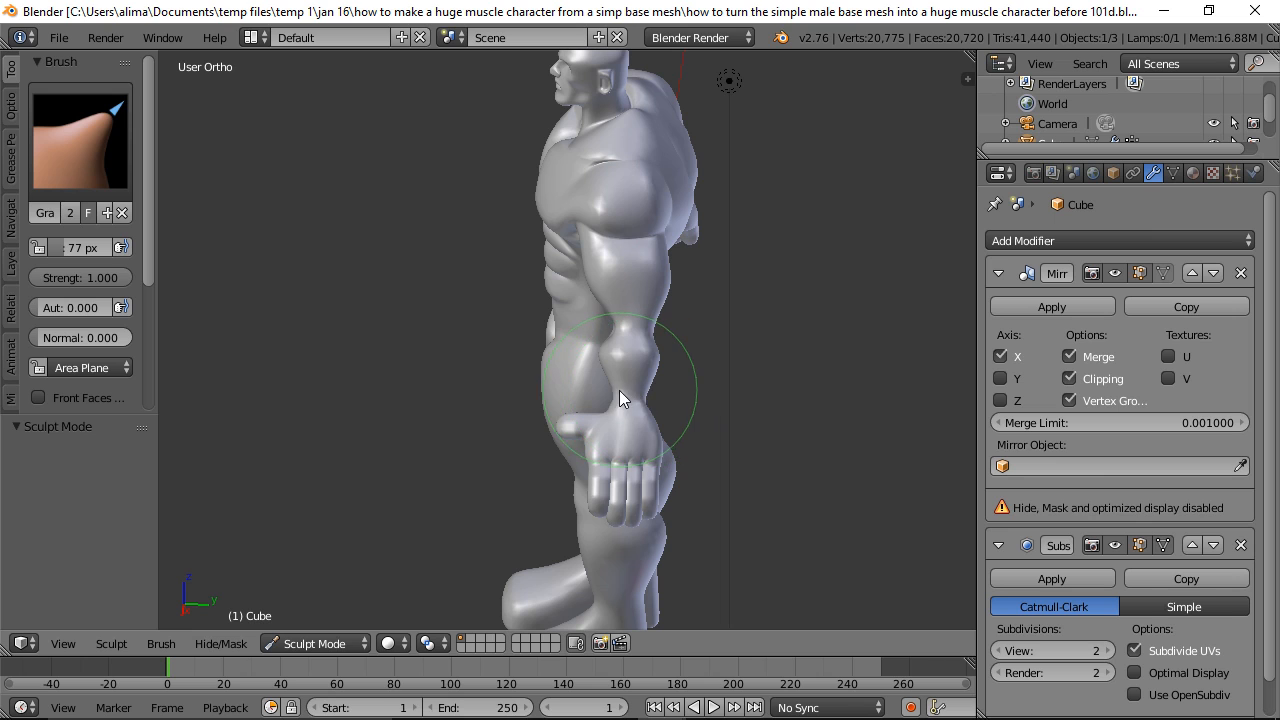
{"action": "scroll", "coordinate": [623, 398], "scroll_direction": "up", "scroll_amount": 3}
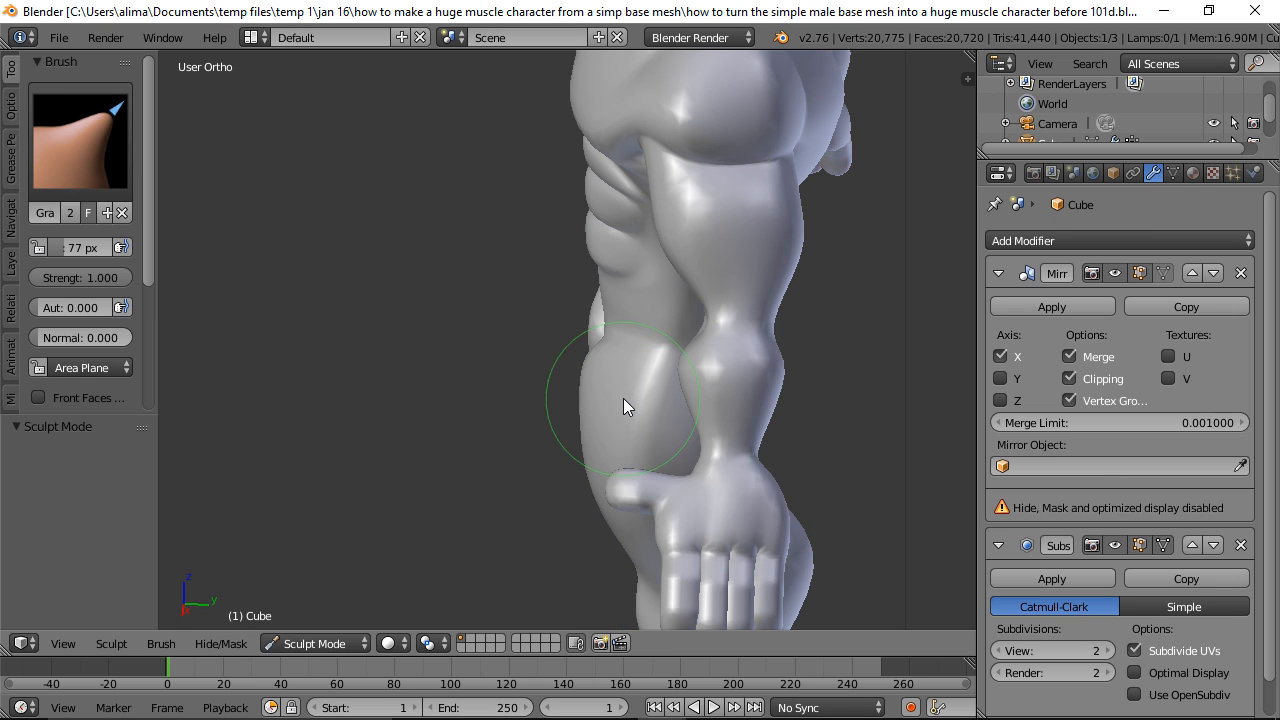
{"action": "mouse_move", "coordinate": [696, 460]}
{"action": "left_mouse_down"}
{"action": "mouse_move", "coordinate": [684, 454]}
{"action": "mouse_move", "coordinate": [688, 424]}
{"action": "mouse_move", "coordinate": [751, 450]}
{"action": "mouse_move", "coordinate": [785, 405]}
{"action": "mouse_move", "coordinate": [780, 345]}
{"action": "mouse_move", "coordinate": [713, 341]}
{"action": "mouse_move", "coordinate": [697, 289]}
{"action": "mouse_move", "coordinate": [683, 290]}
{"action": "mouse_move", "coordinate": [696, 351]}
{"action": "mouse_move", "coordinate": [662, 360]}
{"action": "left_mouse_up"}
{"action": "scroll", "coordinate": [618, 345], "scroll_direction": "down", "scroll_amount": 2}
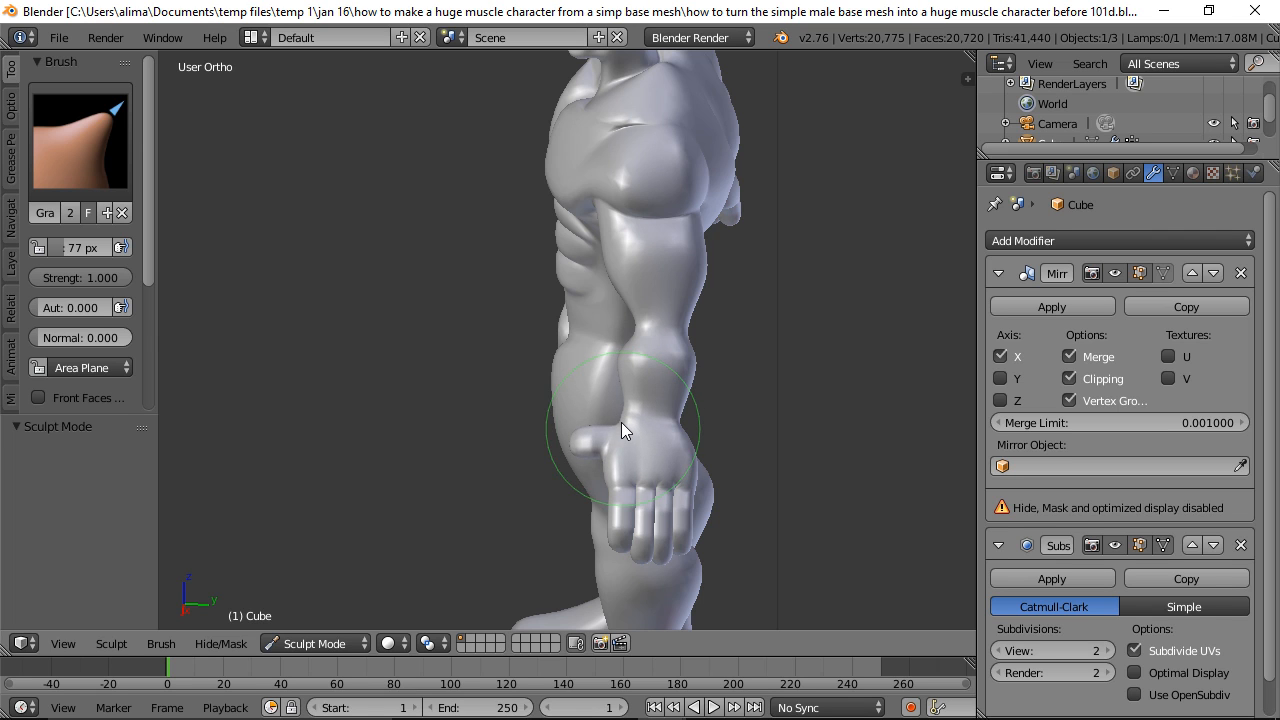
{"action": "middle_click_drag", "start_coordinate": [431, 357], "coordinate": [665, 304]}
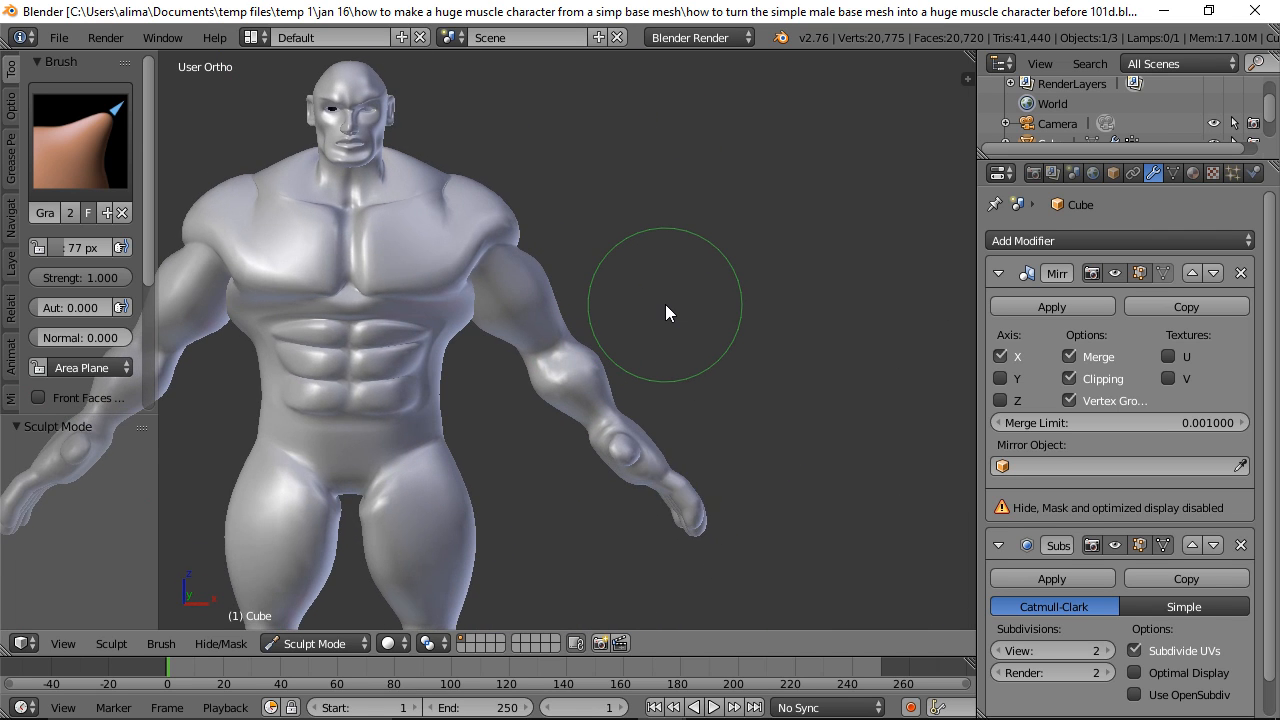
{"action": "scroll", "coordinate": [665, 305], "scroll_direction": "down", "scroll_amount": 1}
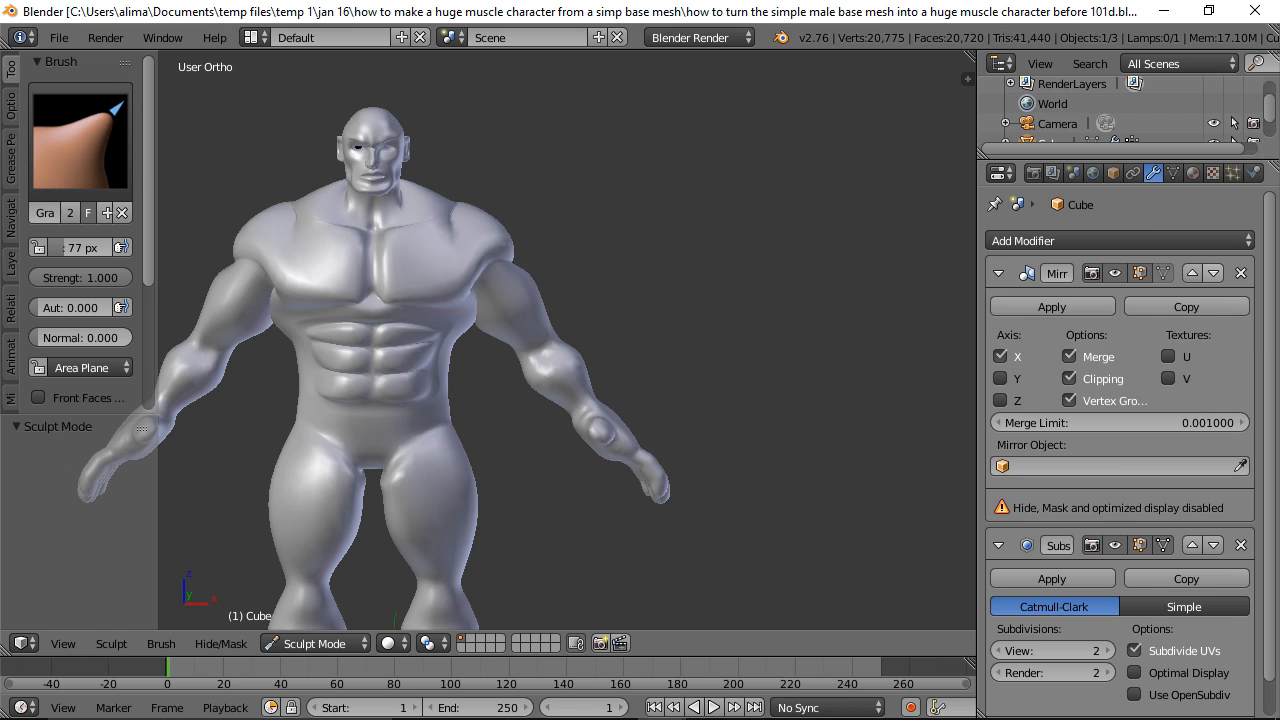
{"action": "scroll", "coordinate": [799, 214], "scroll_direction": "down", "scroll_amount": 1}
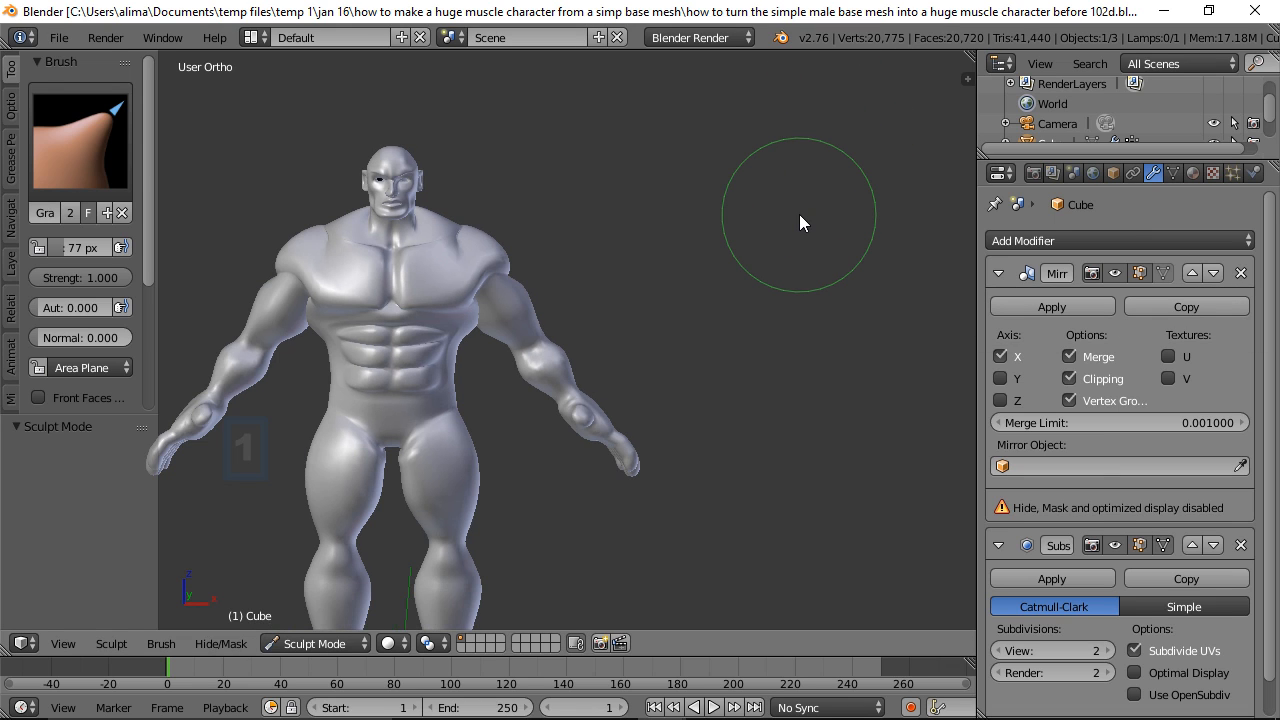
{"action": "scroll", "coordinate": [799, 214], "scroll_direction": "down", "scroll_amount": 2}
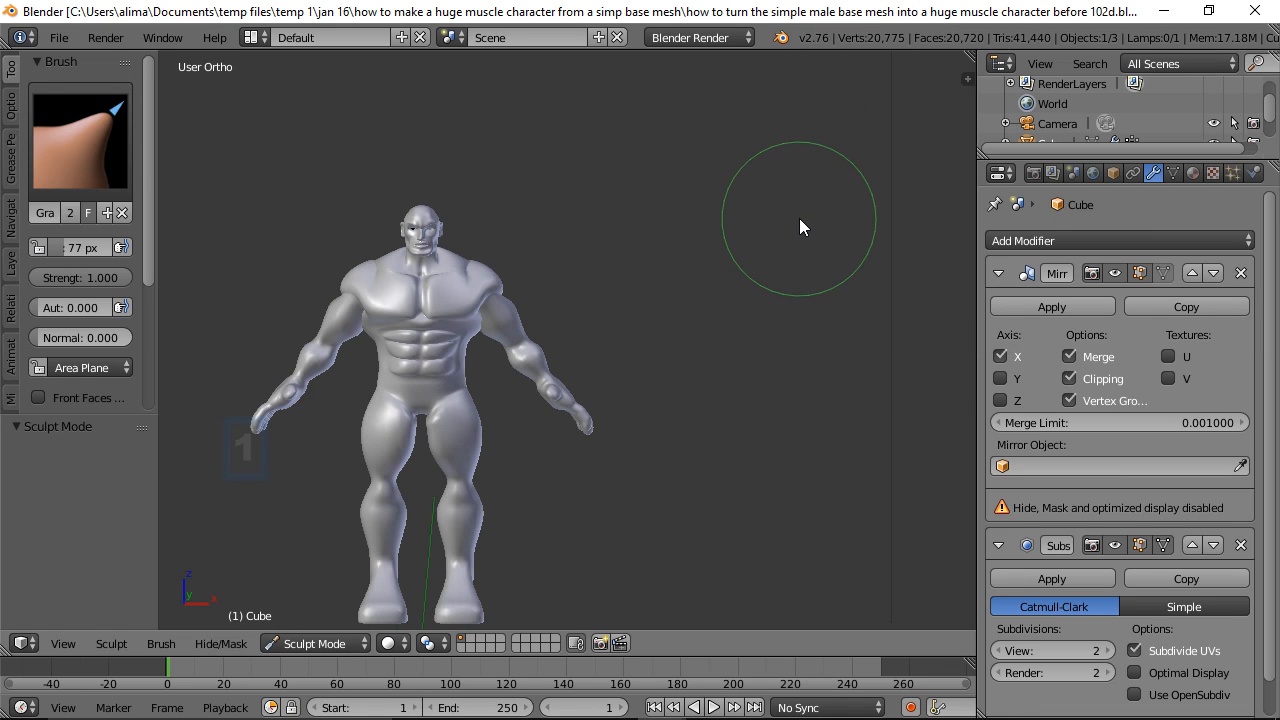
{"action": "middle_click_drag", "start_coordinate": [646, 294], "coordinate": [768, 243], "text": "shift"}
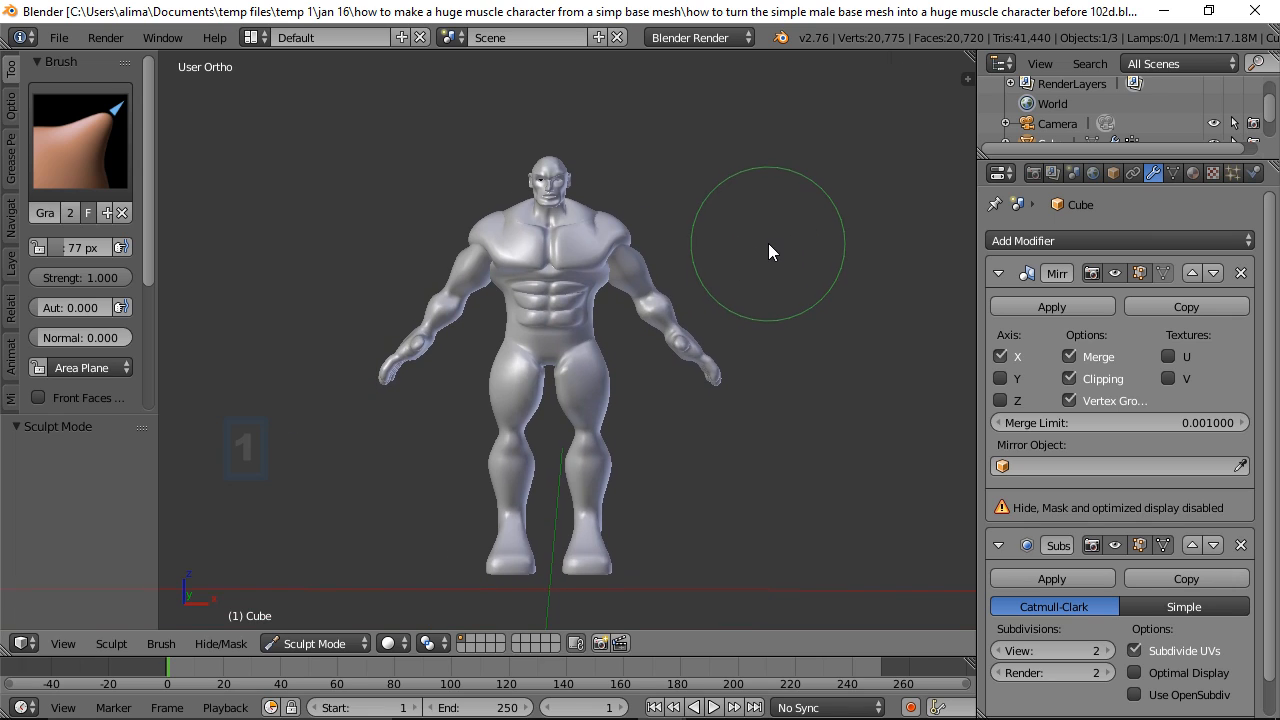